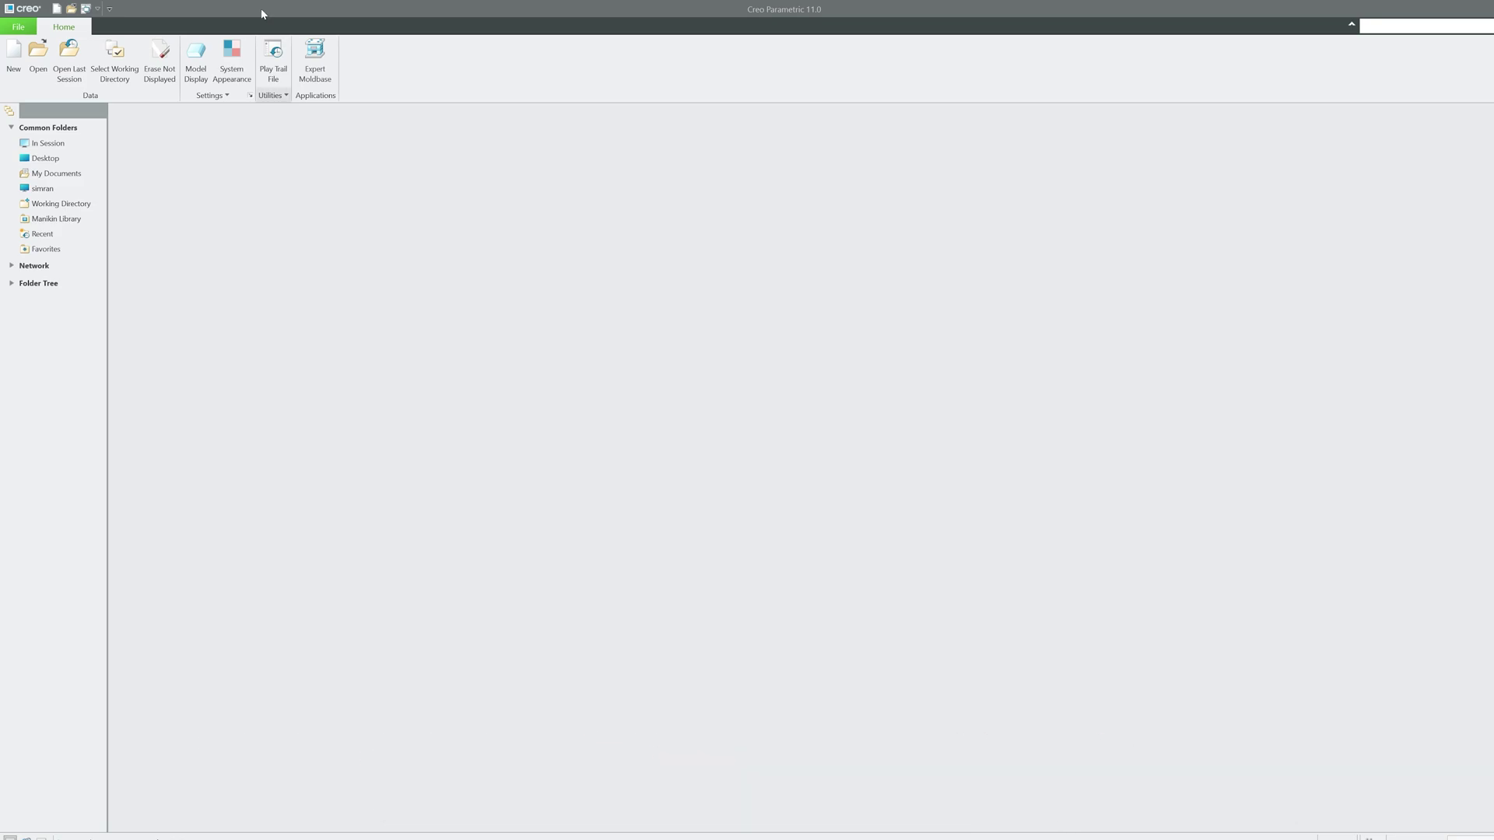
Create a new solid part from the solid_part_mmks_new_abs template instead of the default template.
click(17, 53)
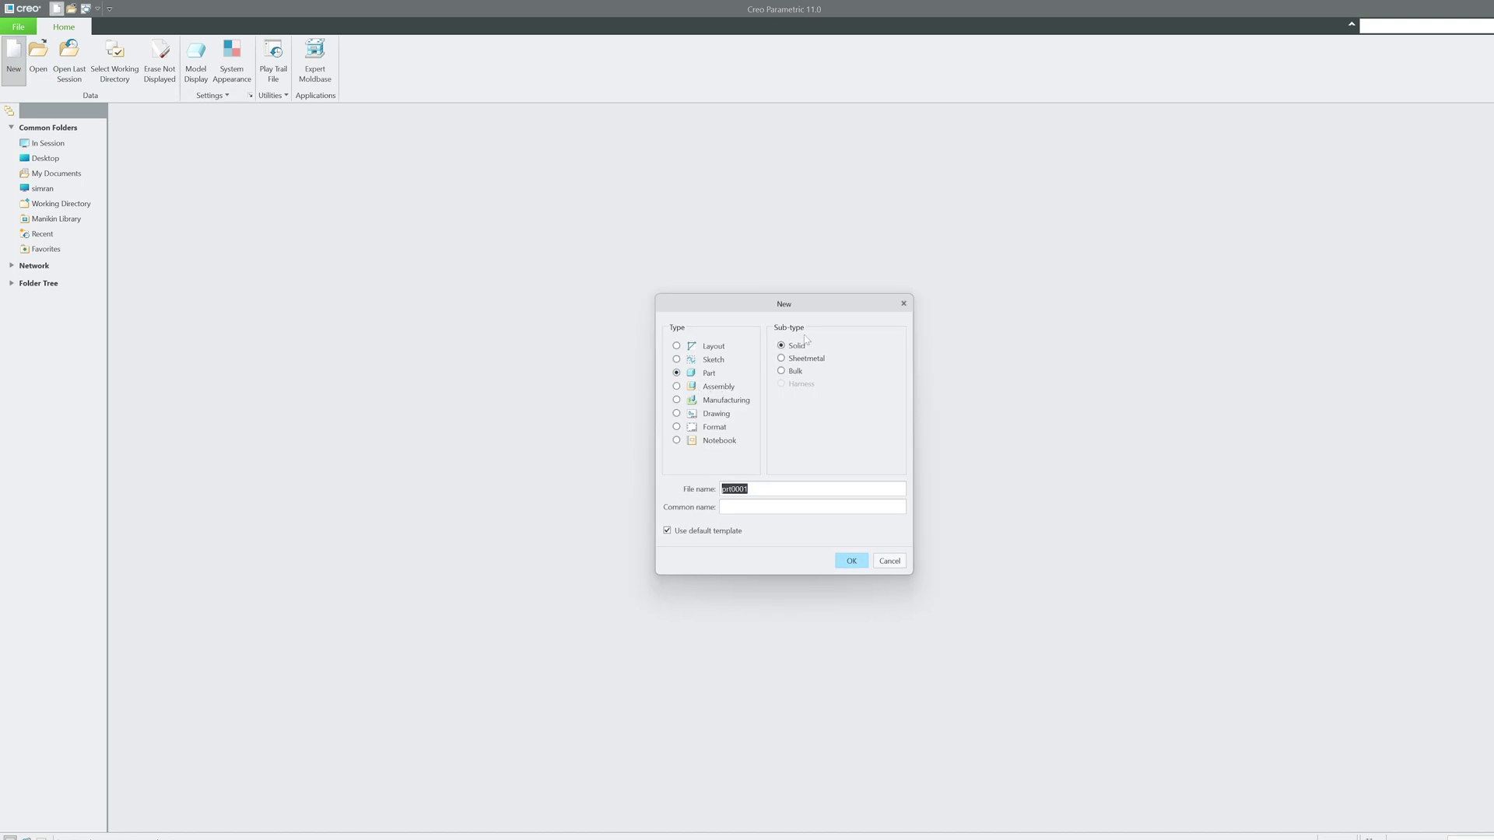
click(783, 359)
click(666, 531)
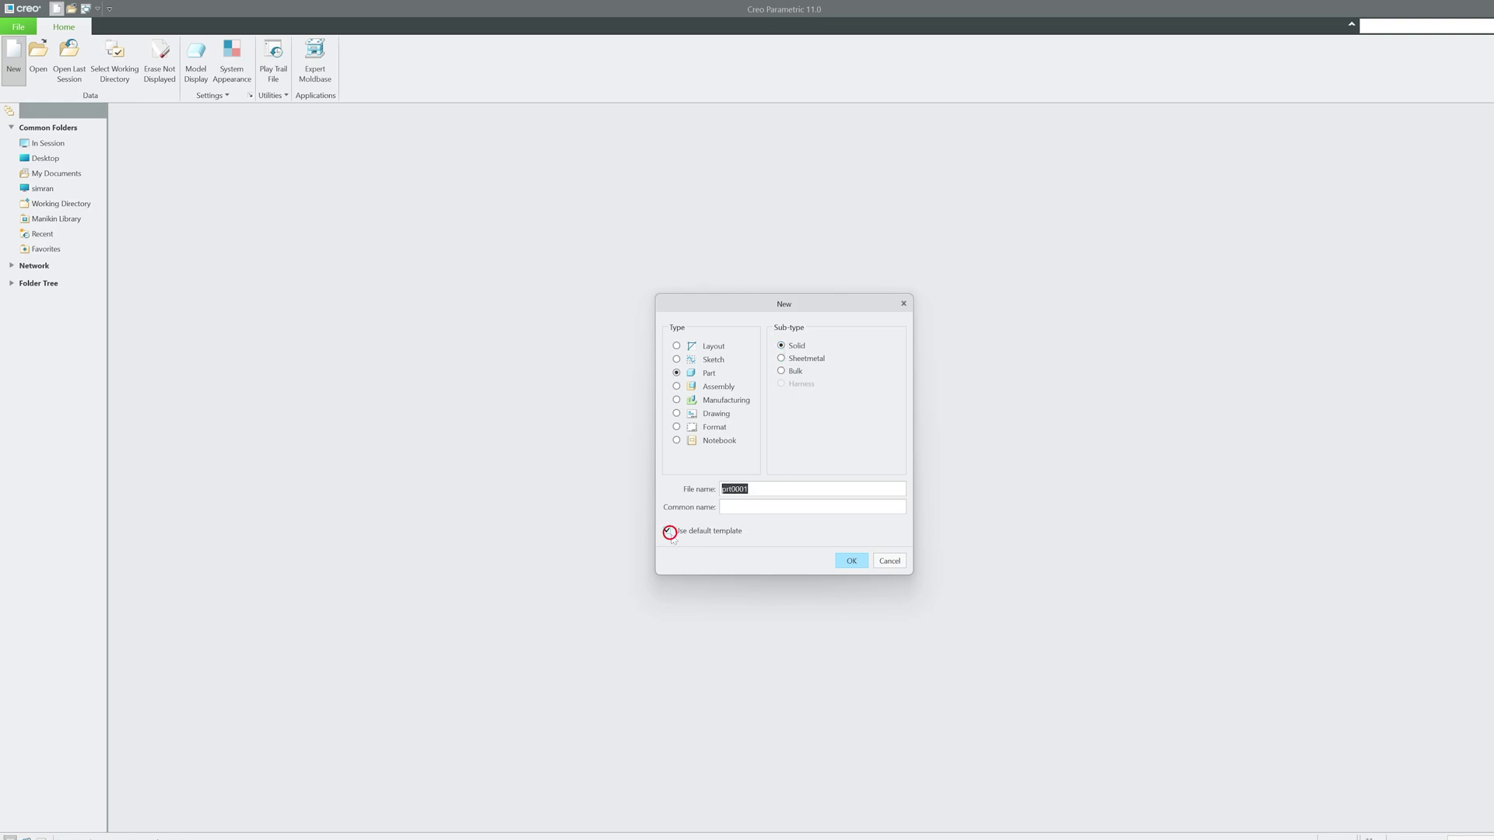
click(851, 560)
scroll(705, 377, down, 5)
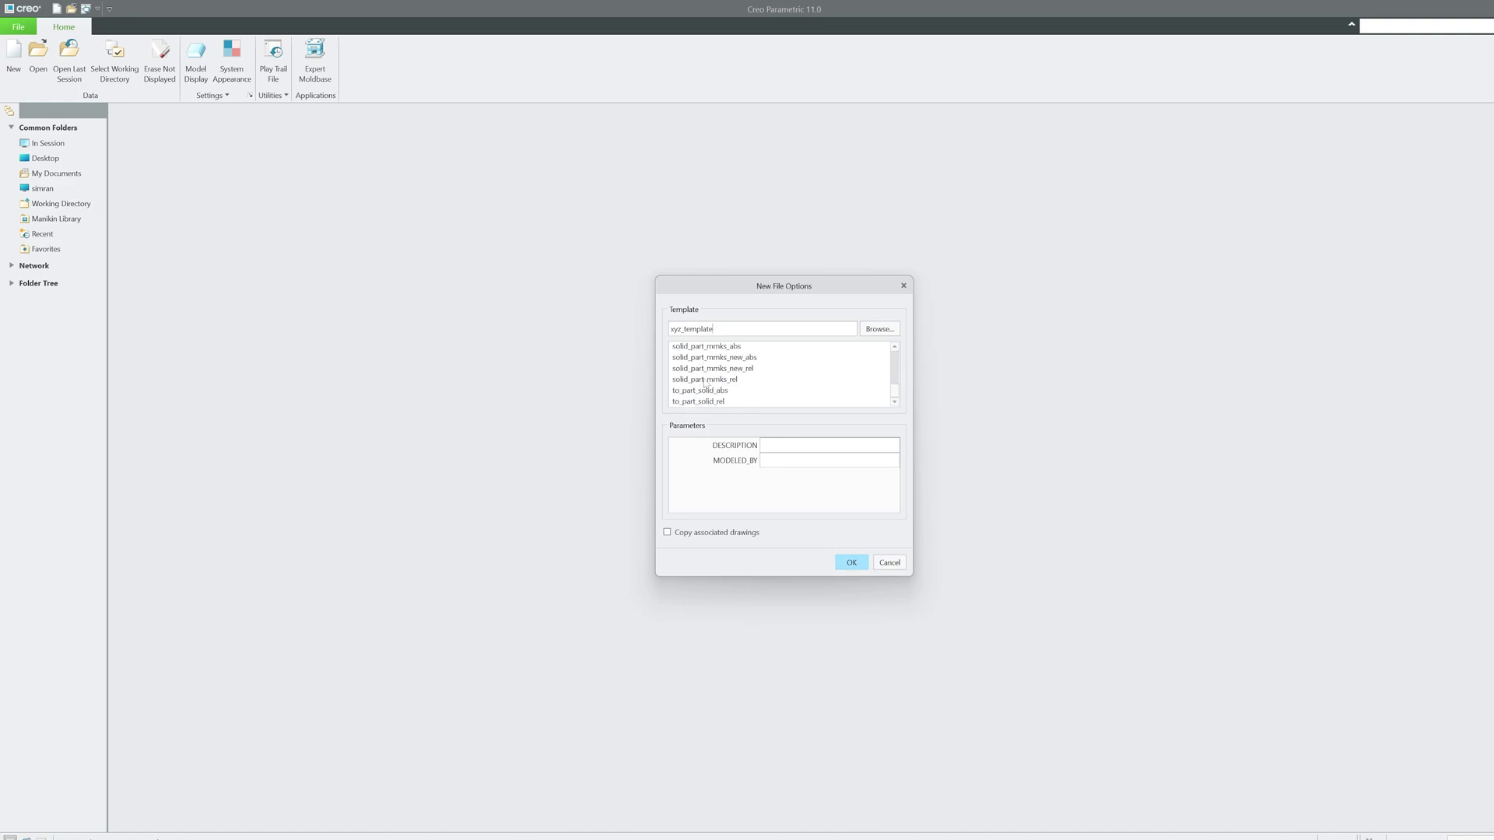
click(740, 358)
click(851, 561)
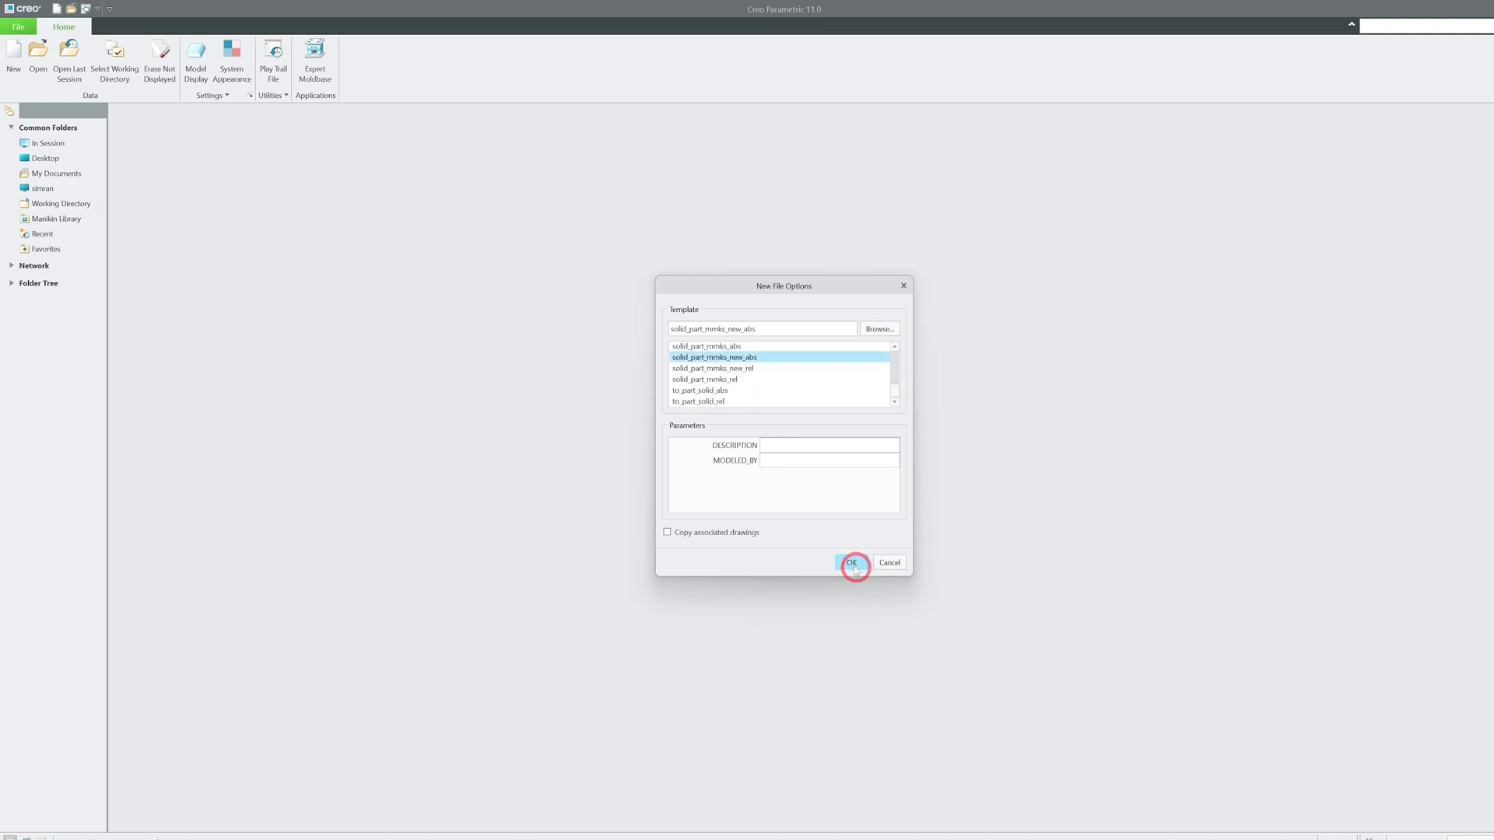
Start a solid Extrude on the TOP plane and sketch a freehand corner rectangle around the origin as its section.
click(413, 58)
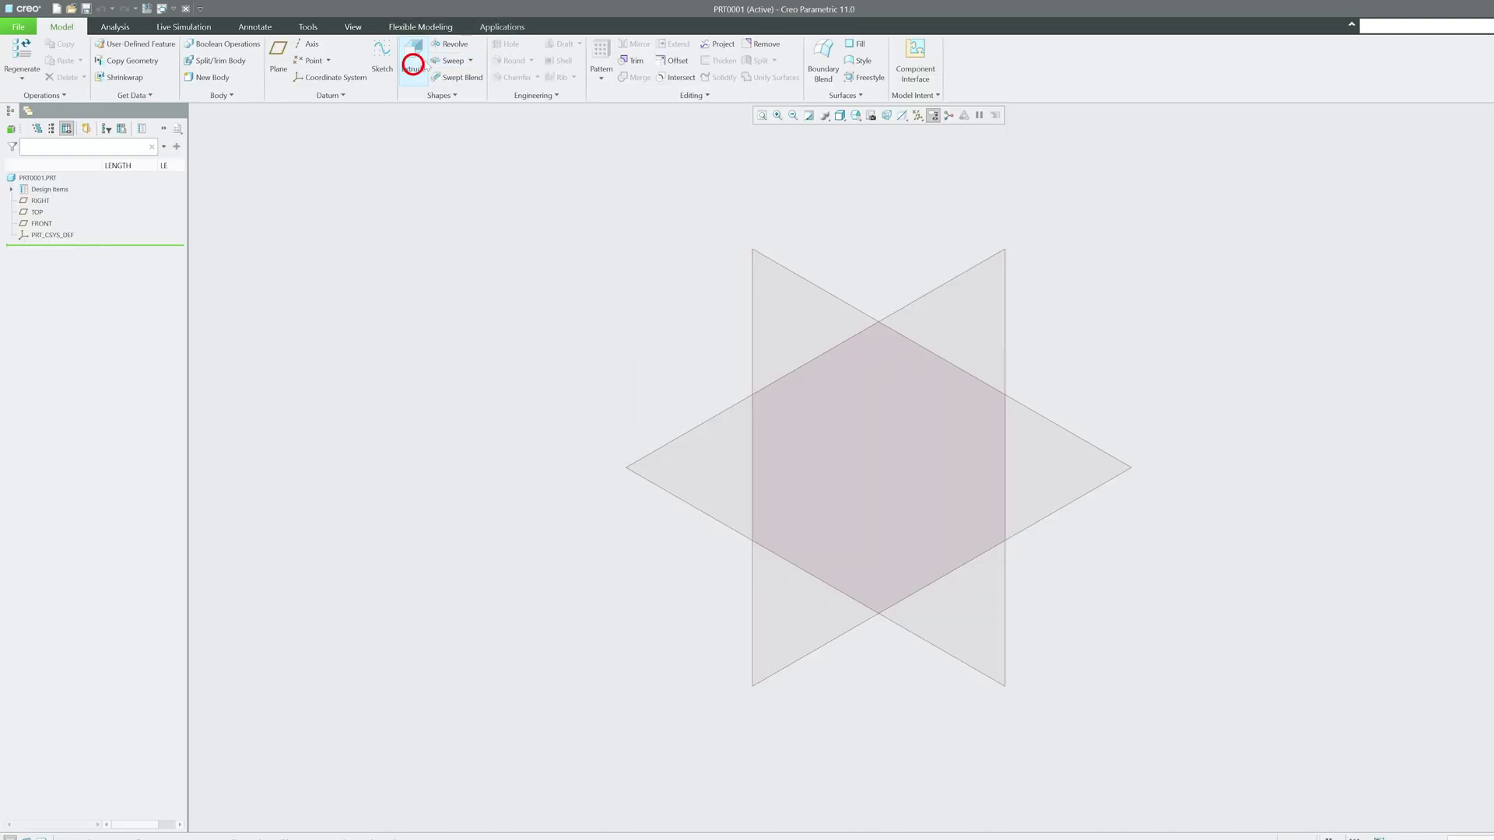
click(671, 440)
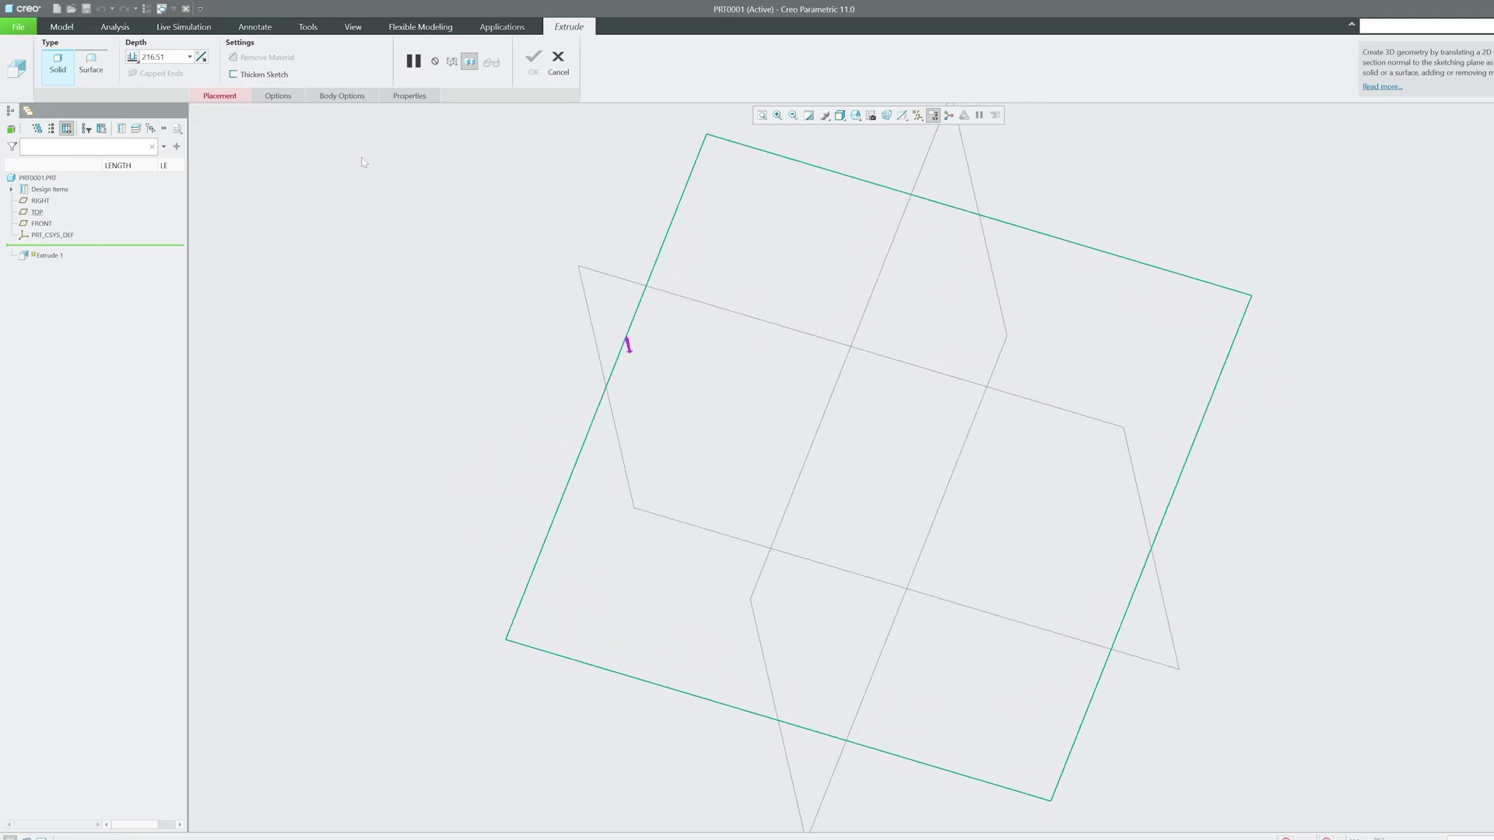
click(325, 60)
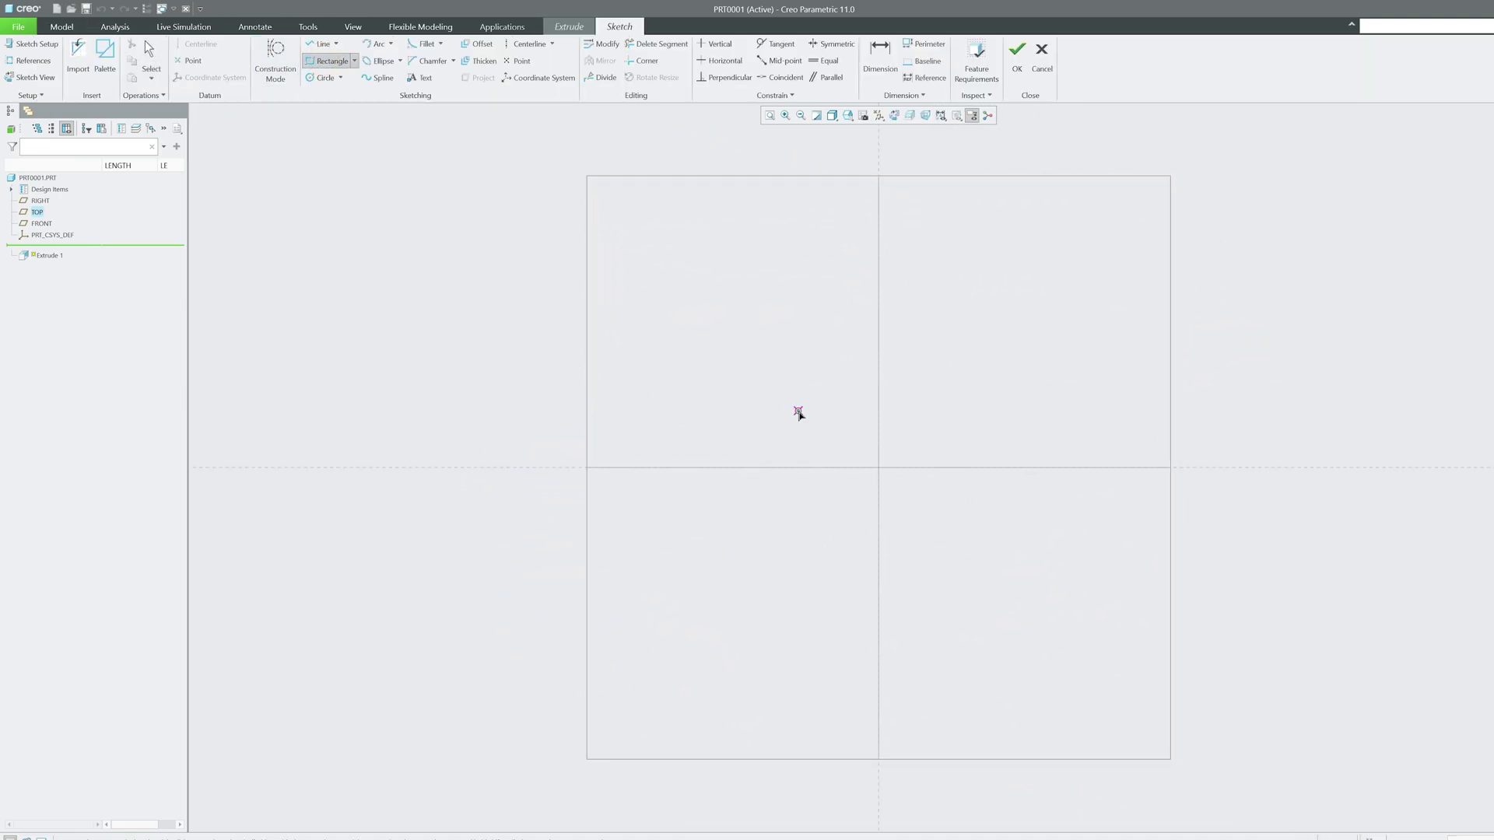
click(666, 342)
click(1063, 567)
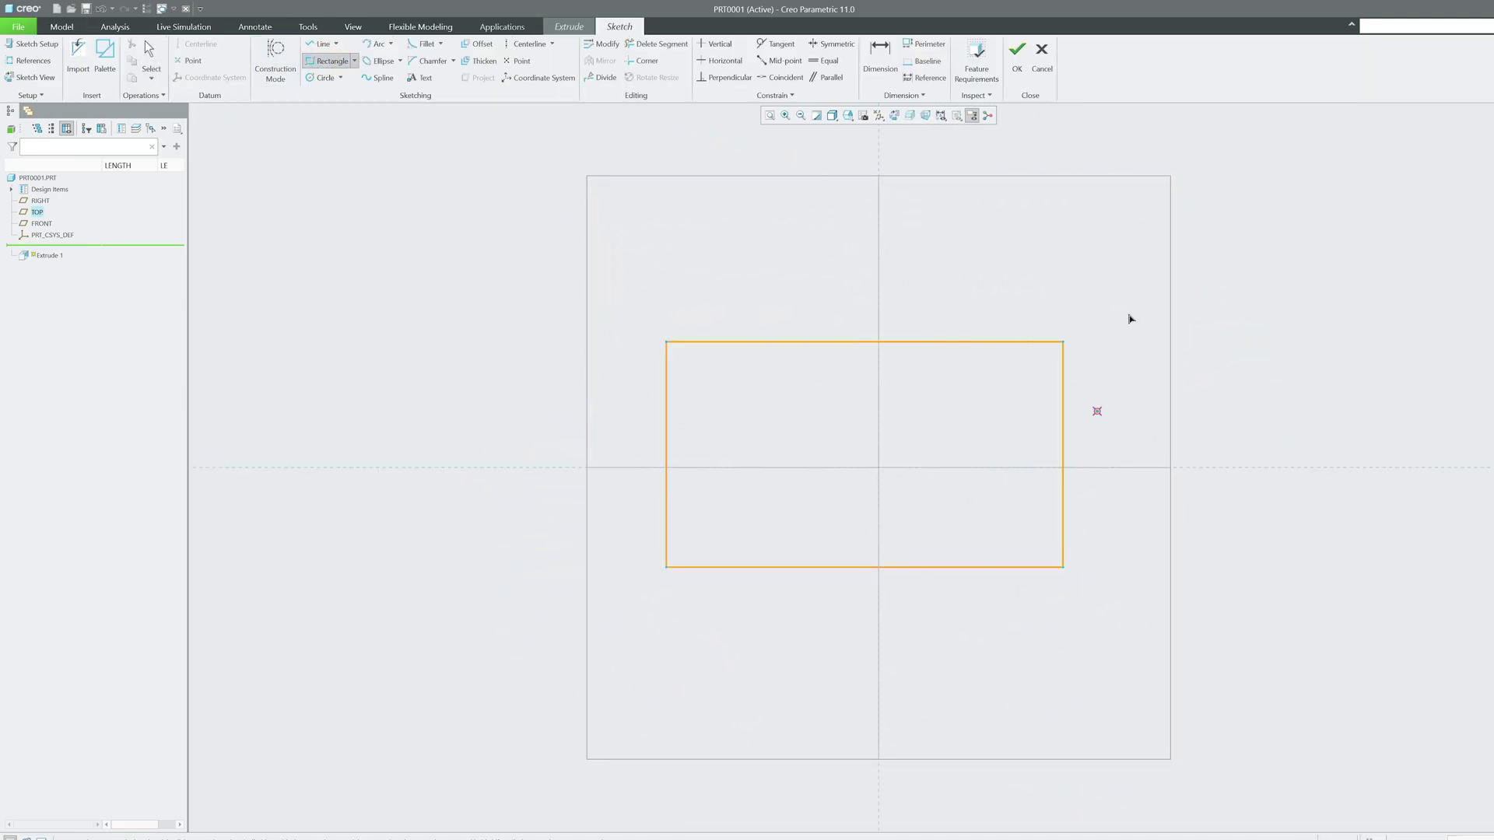
click(1017, 55)
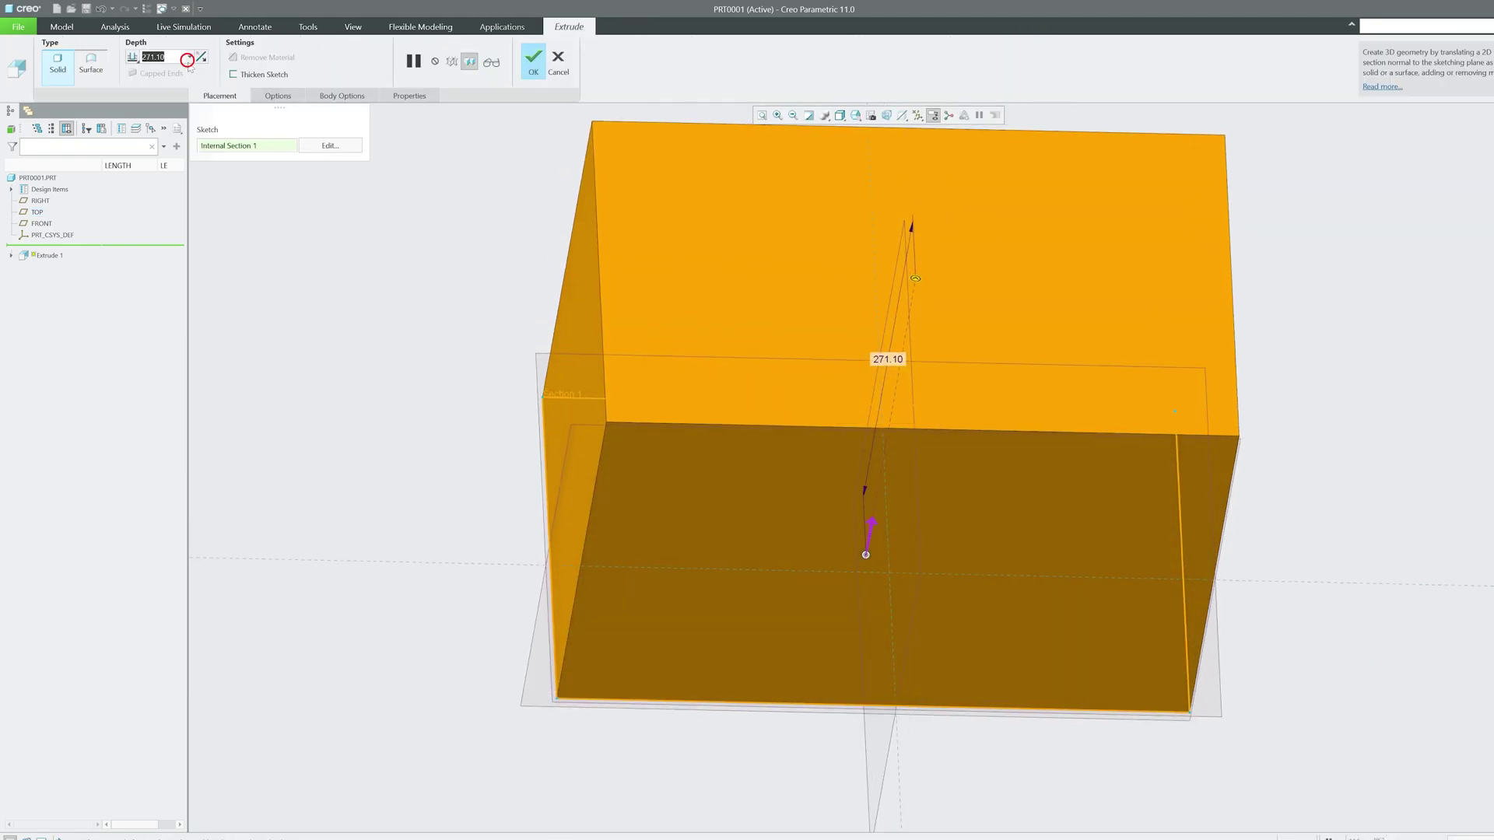
Set the rectangle's extrusion depth to 10 mm and complete the plate.
text(10)
key(Return)
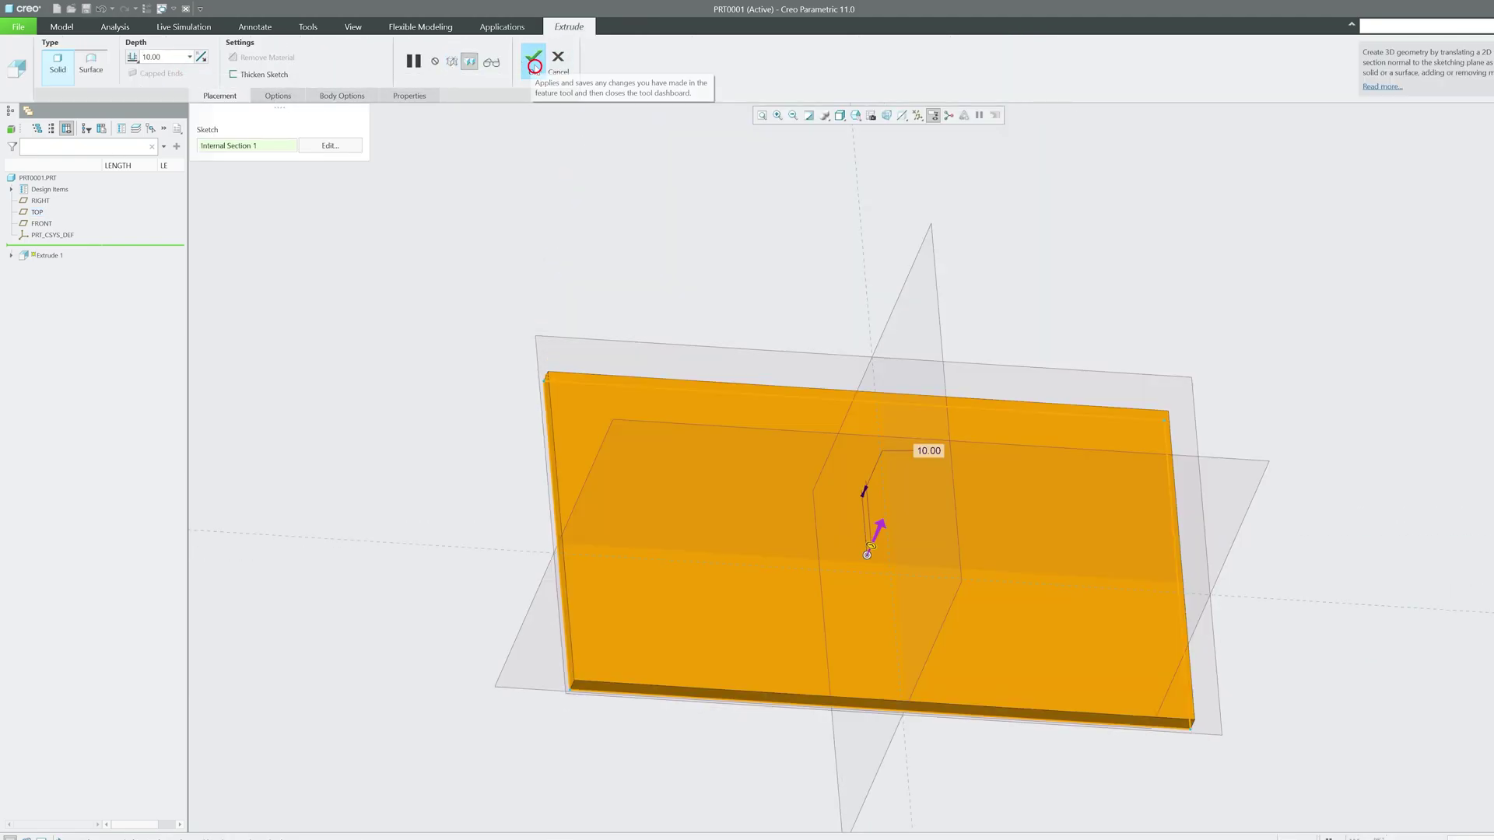
click(533, 58)
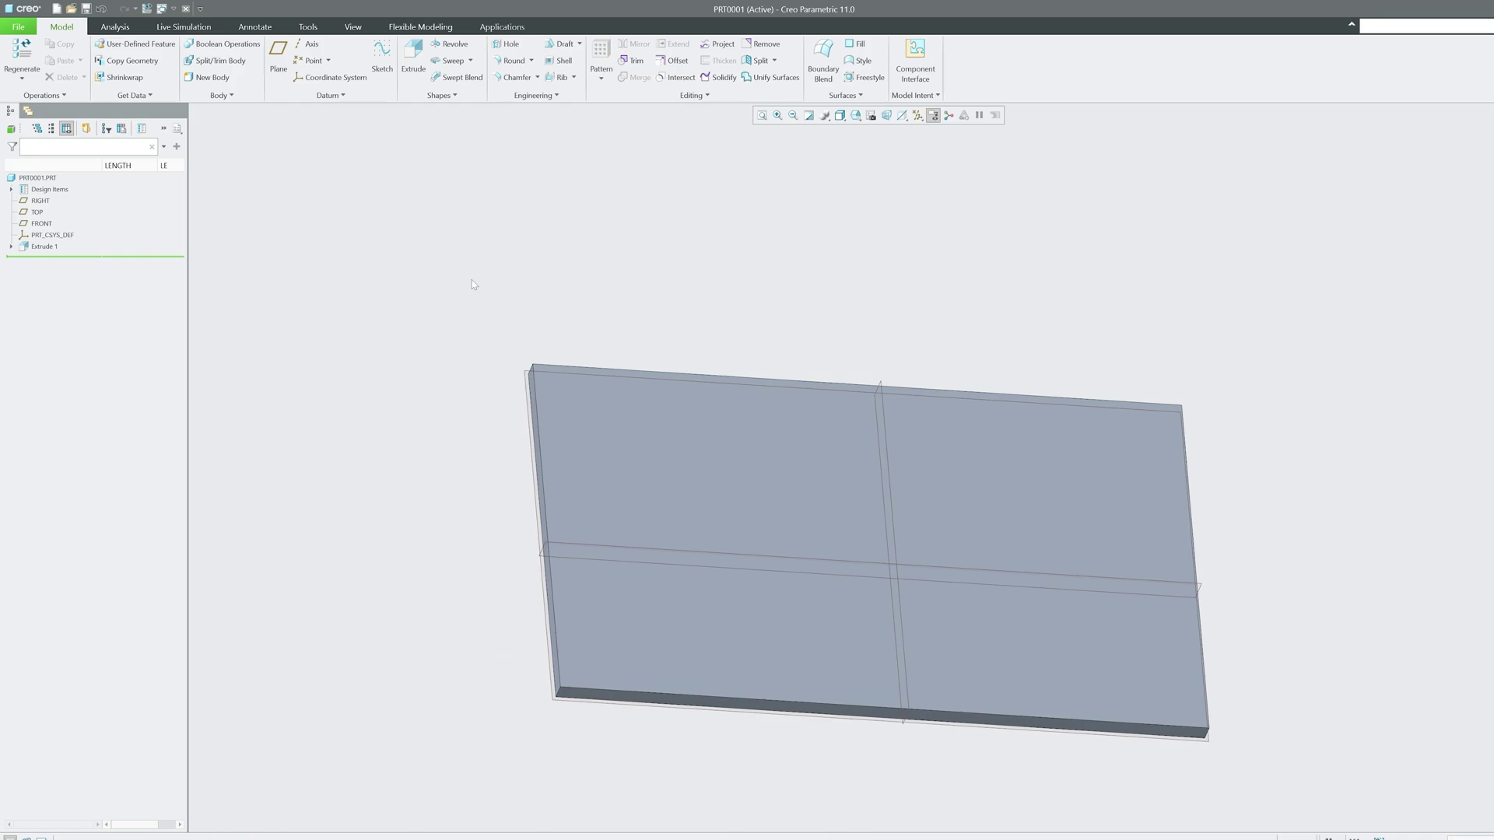
Convert the solid plate to sheet metal with its large flat face as the driving surface.
middle_drag(474, 285, 512, 268)
scroll(511, 268, down, 1)
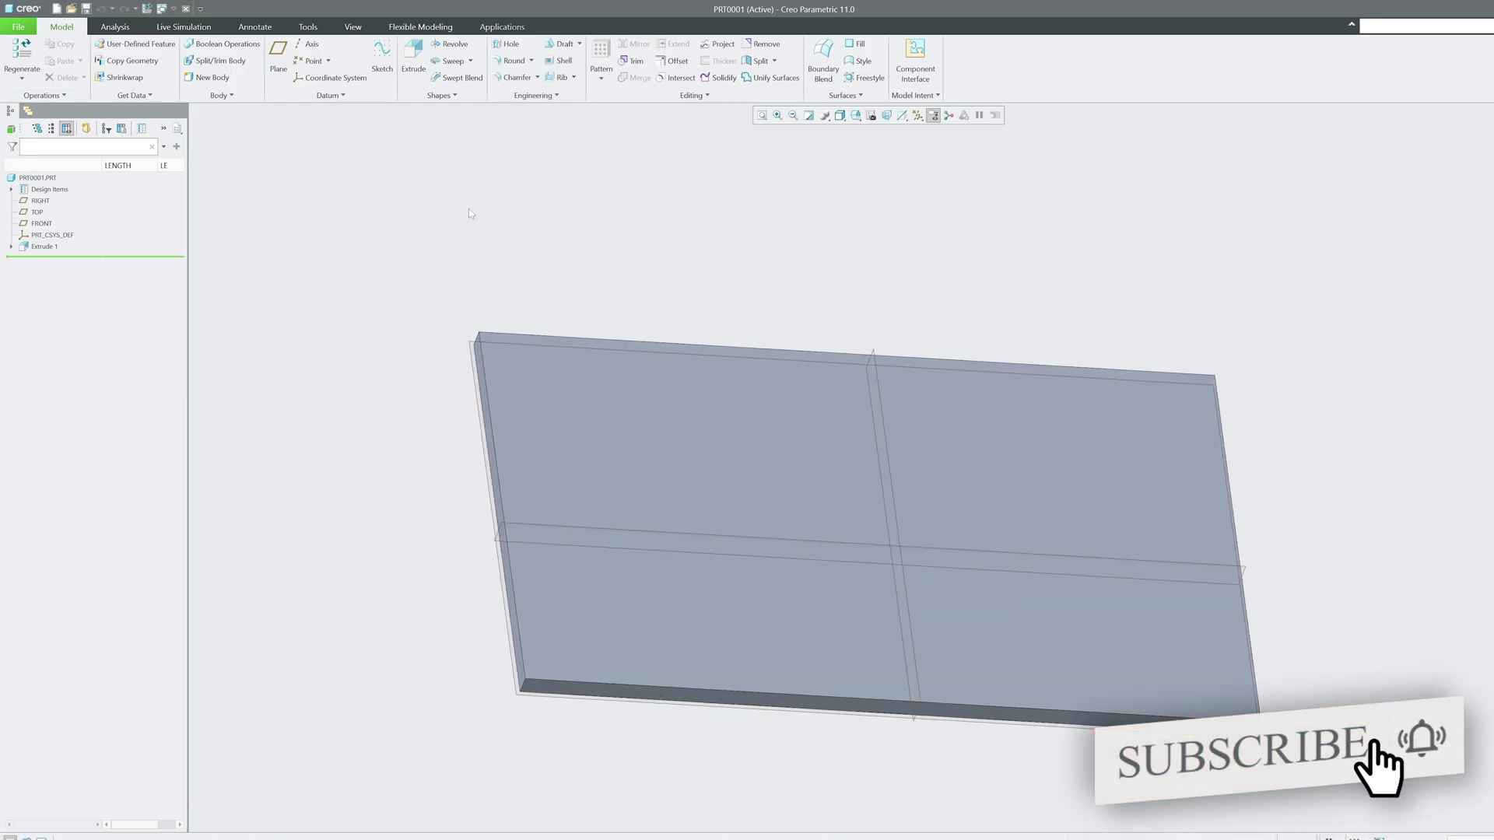
click(64, 95)
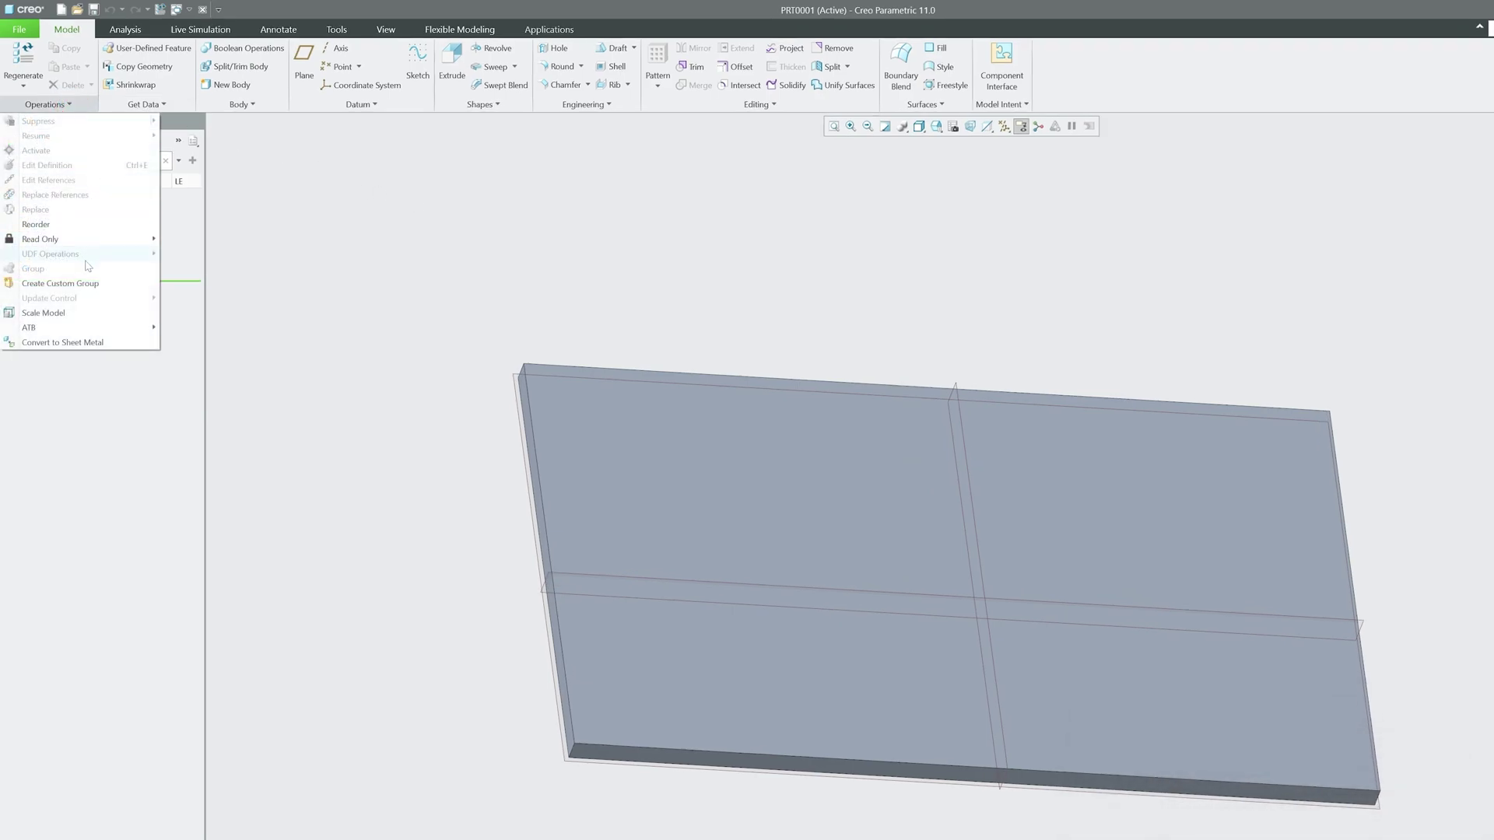
click(78, 345)
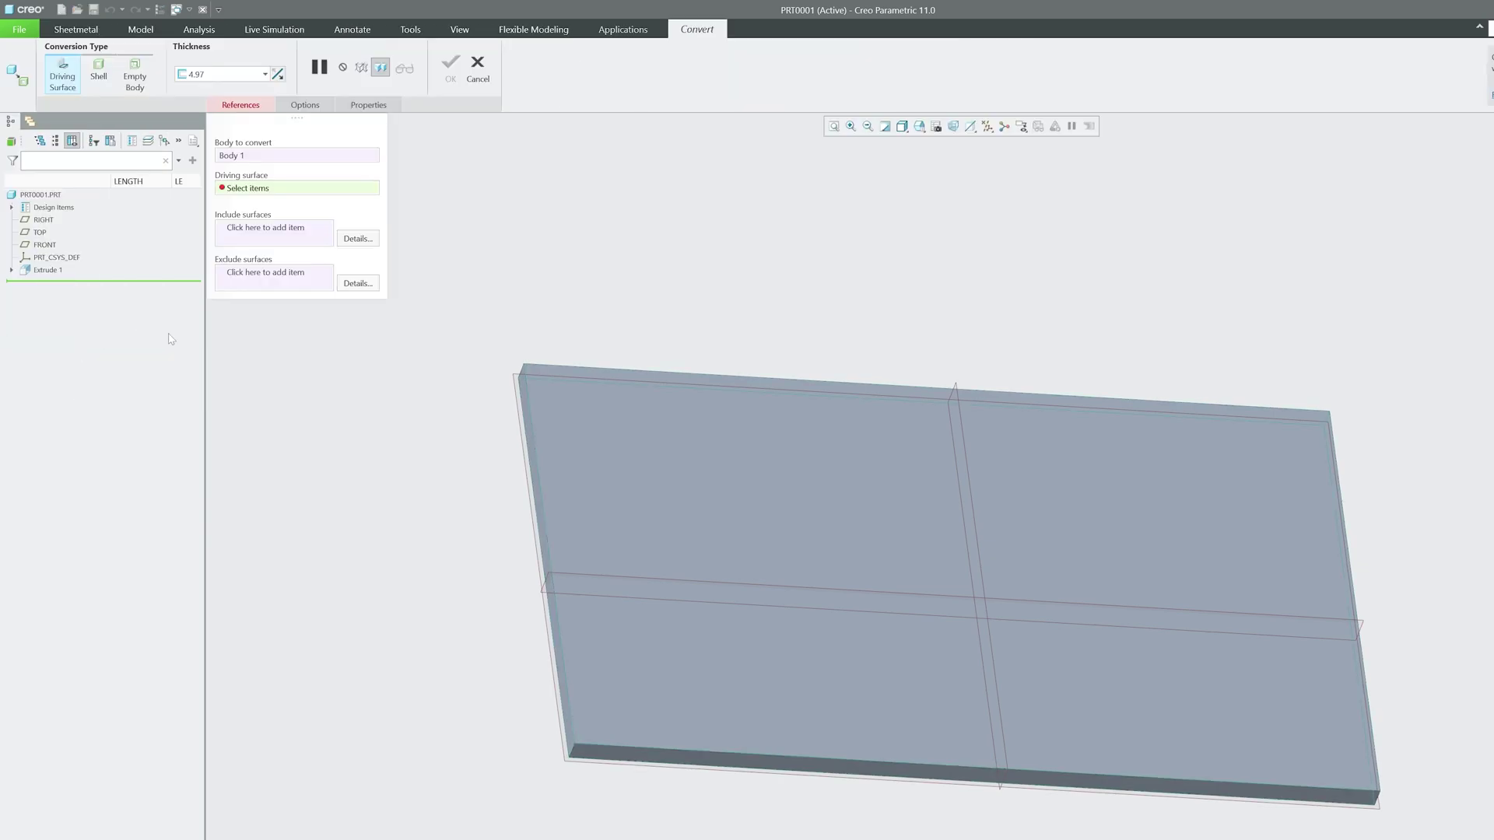
click(590, 416)
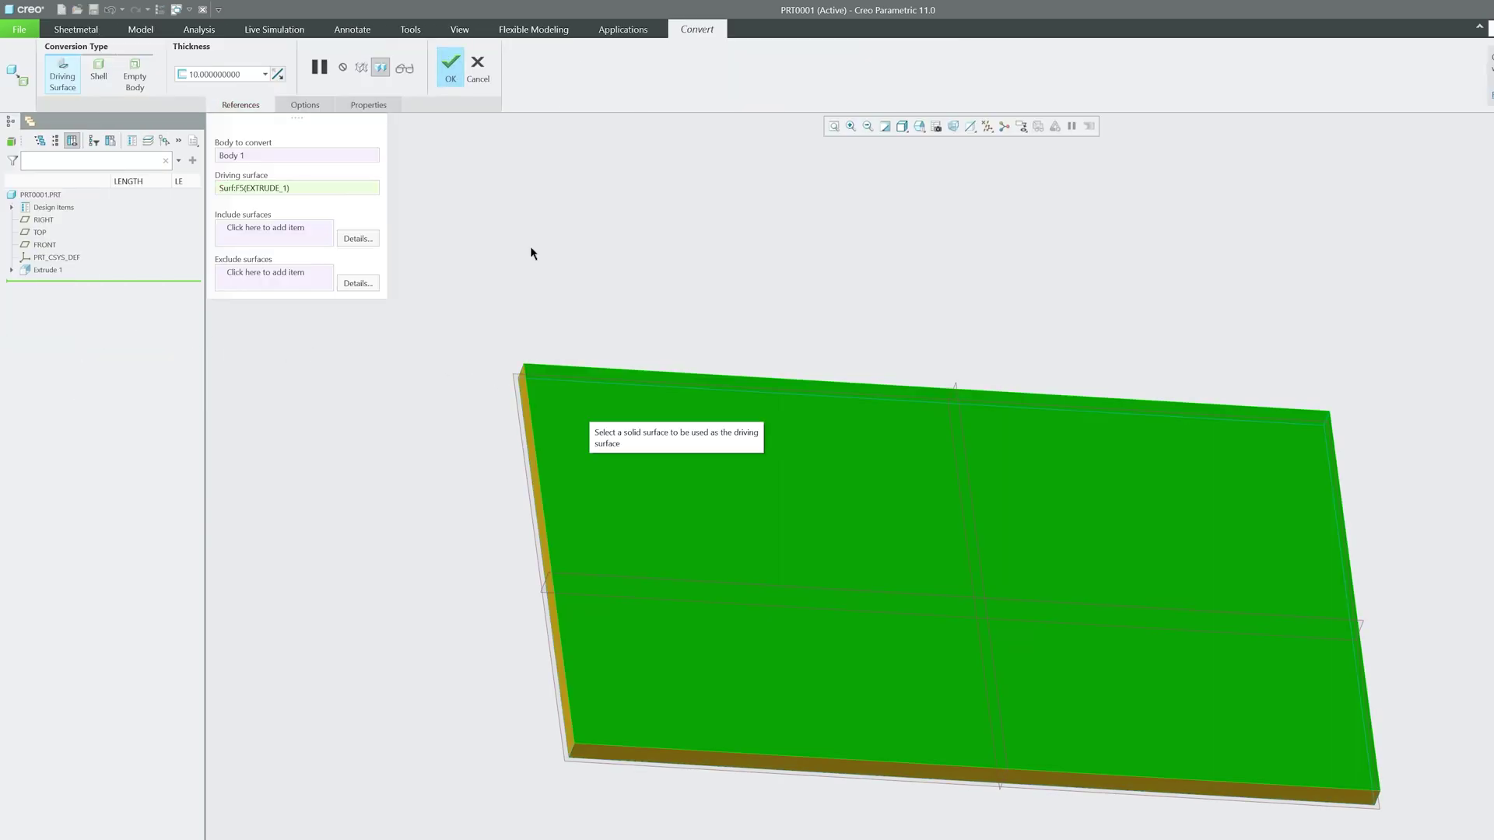
click(442, 64)
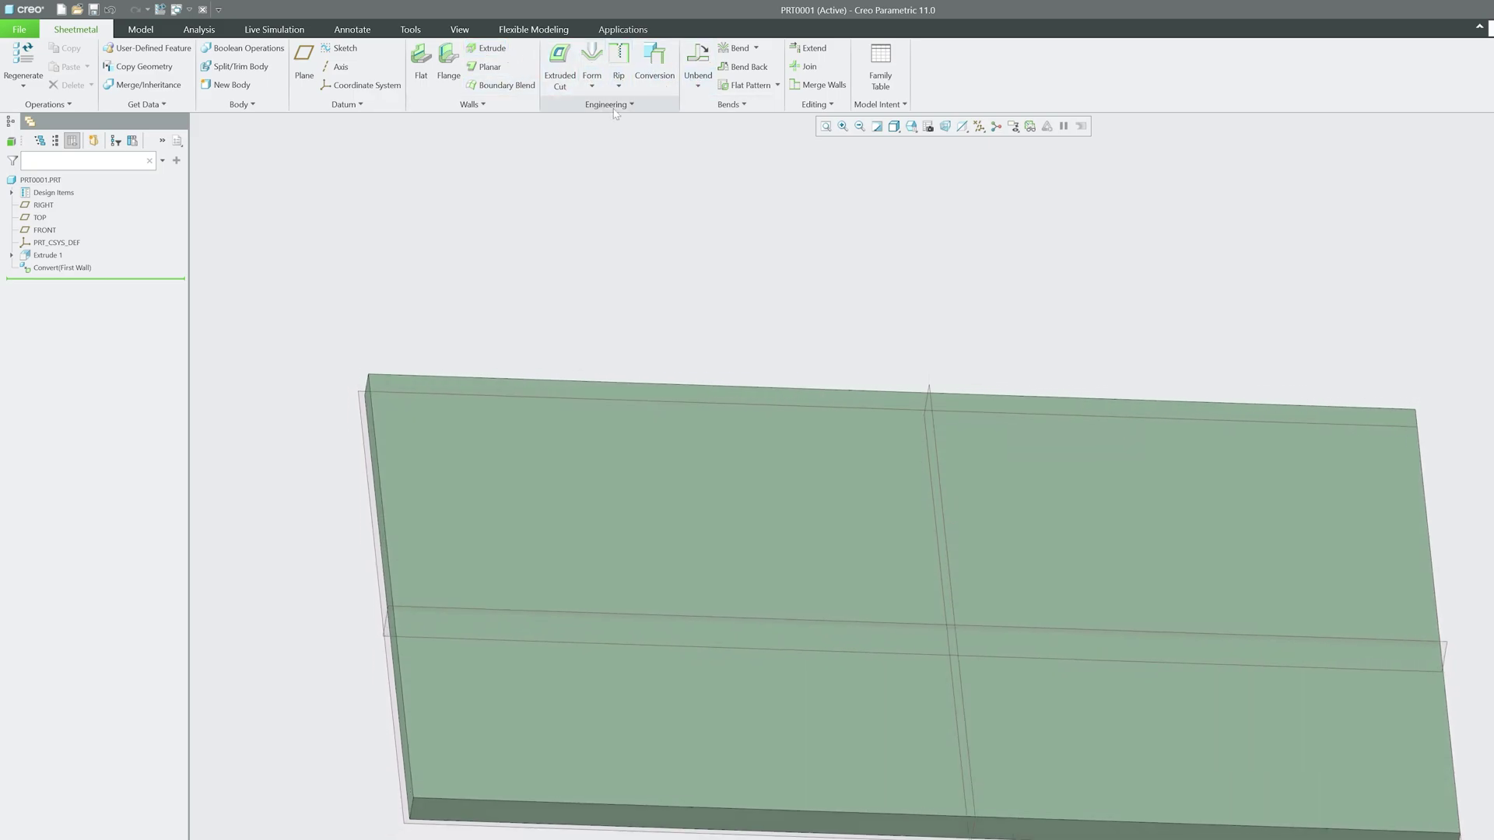
Close the converted part and erase the models that are not displayed from the session.
click(460, 29)
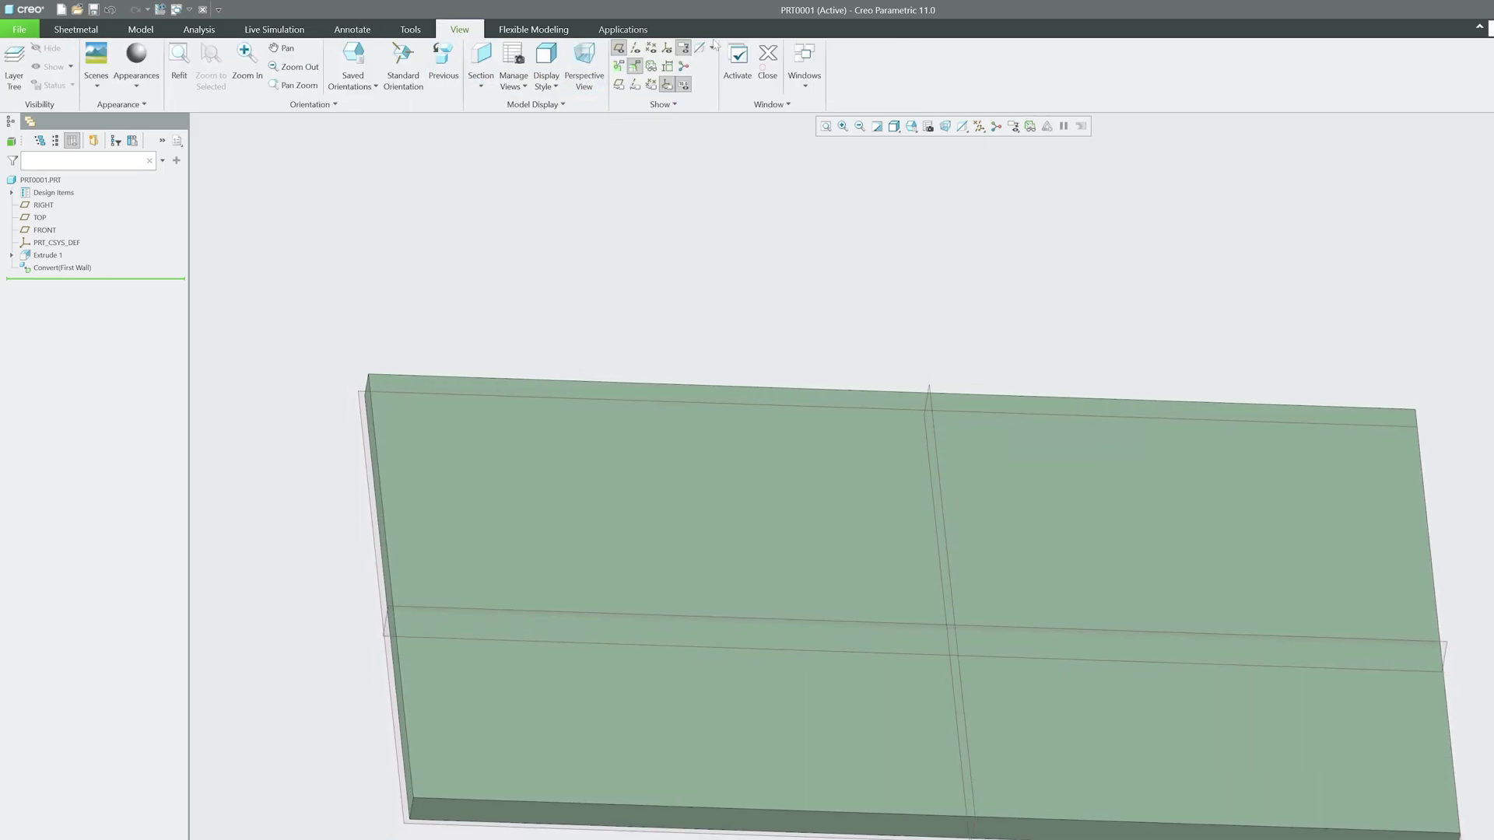
click(763, 62)
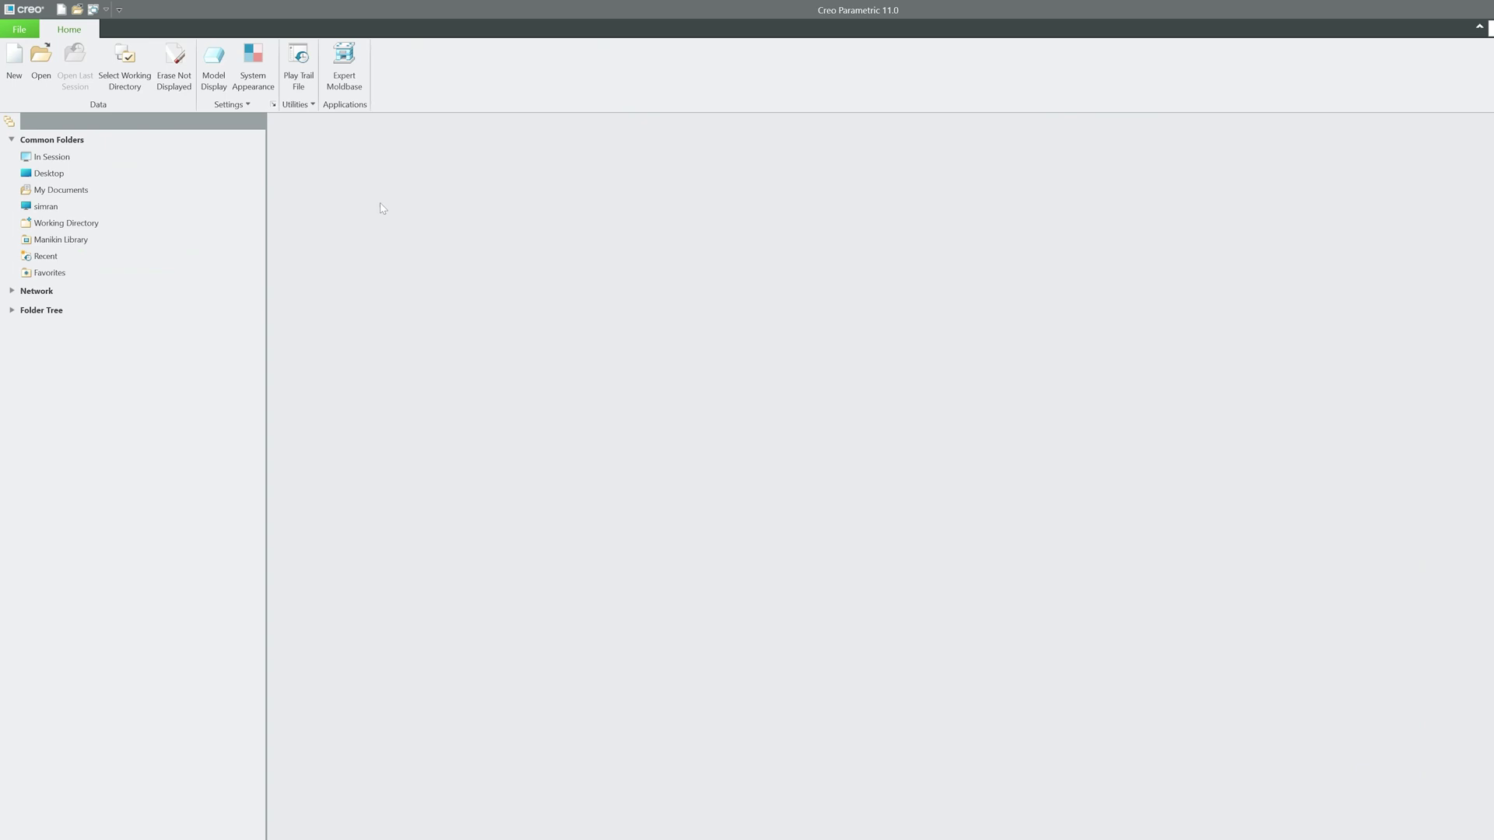
click(173, 67)
click(862, 595)
Create a new sheetmetal part from the mmns_part_sheetmetal_abs template instead of the default template.
click(16, 56)
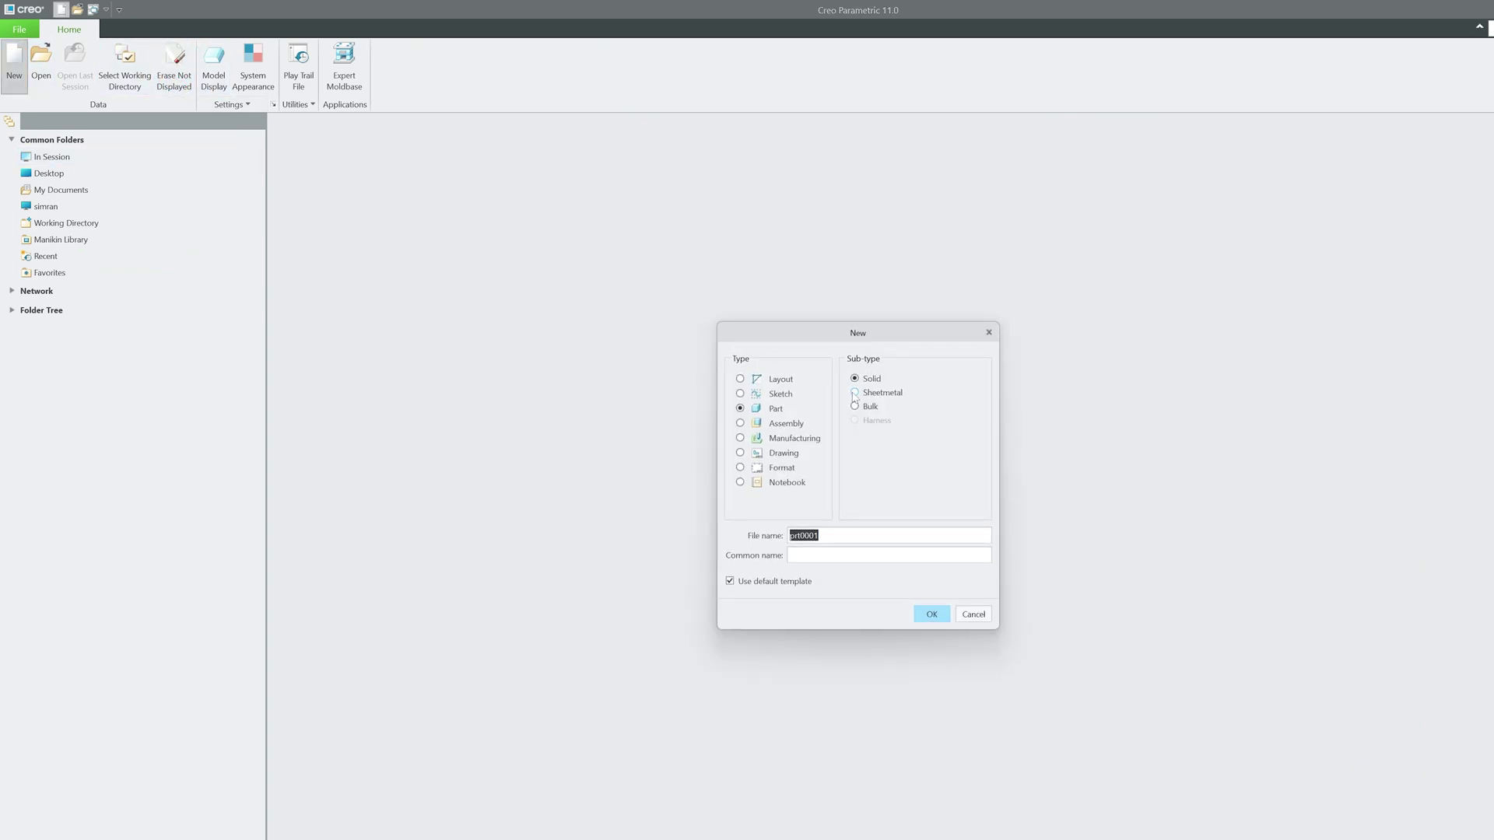
click(855, 391)
click(731, 582)
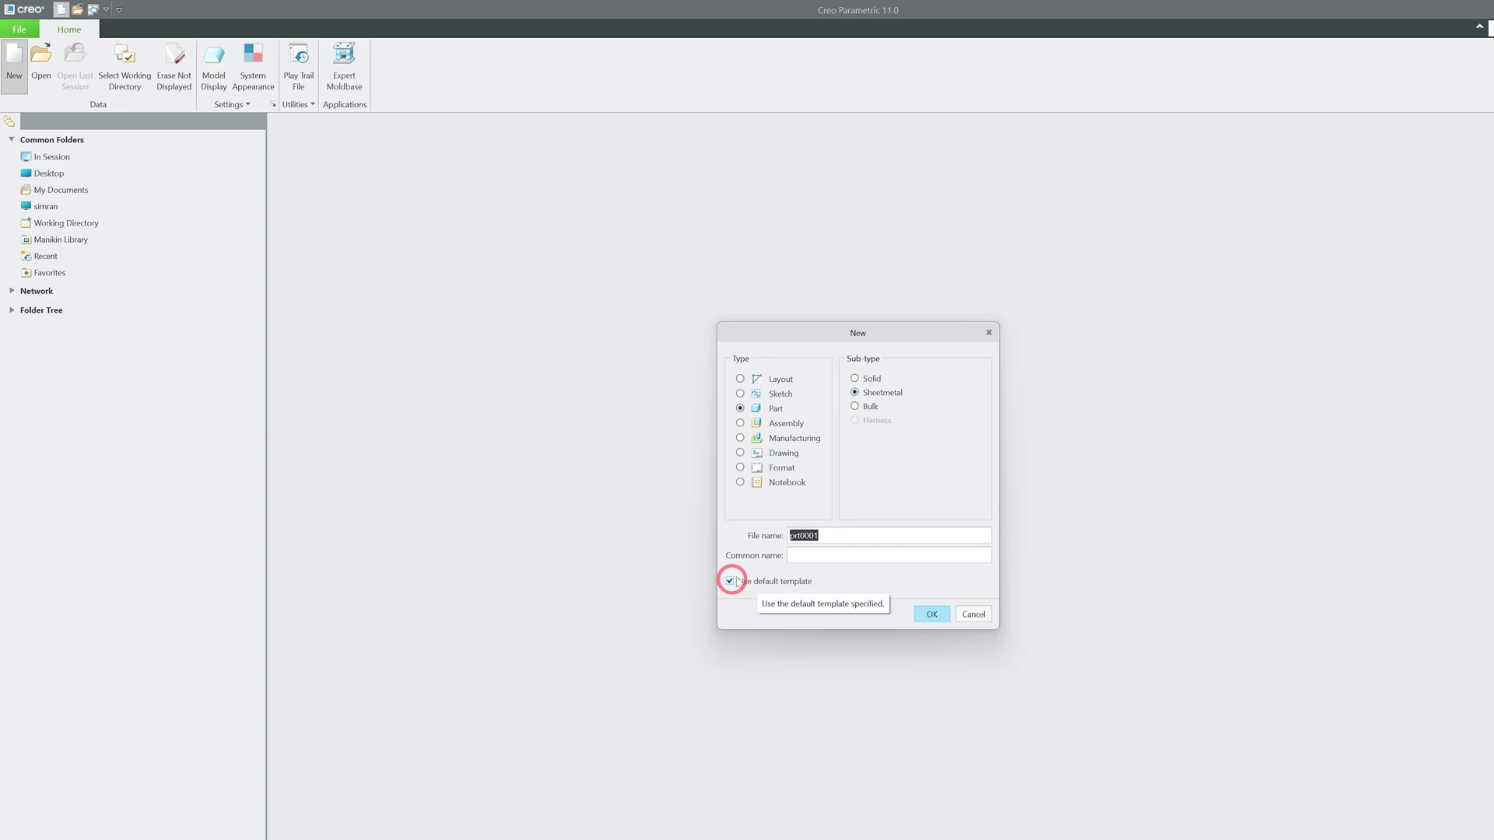
click(924, 615)
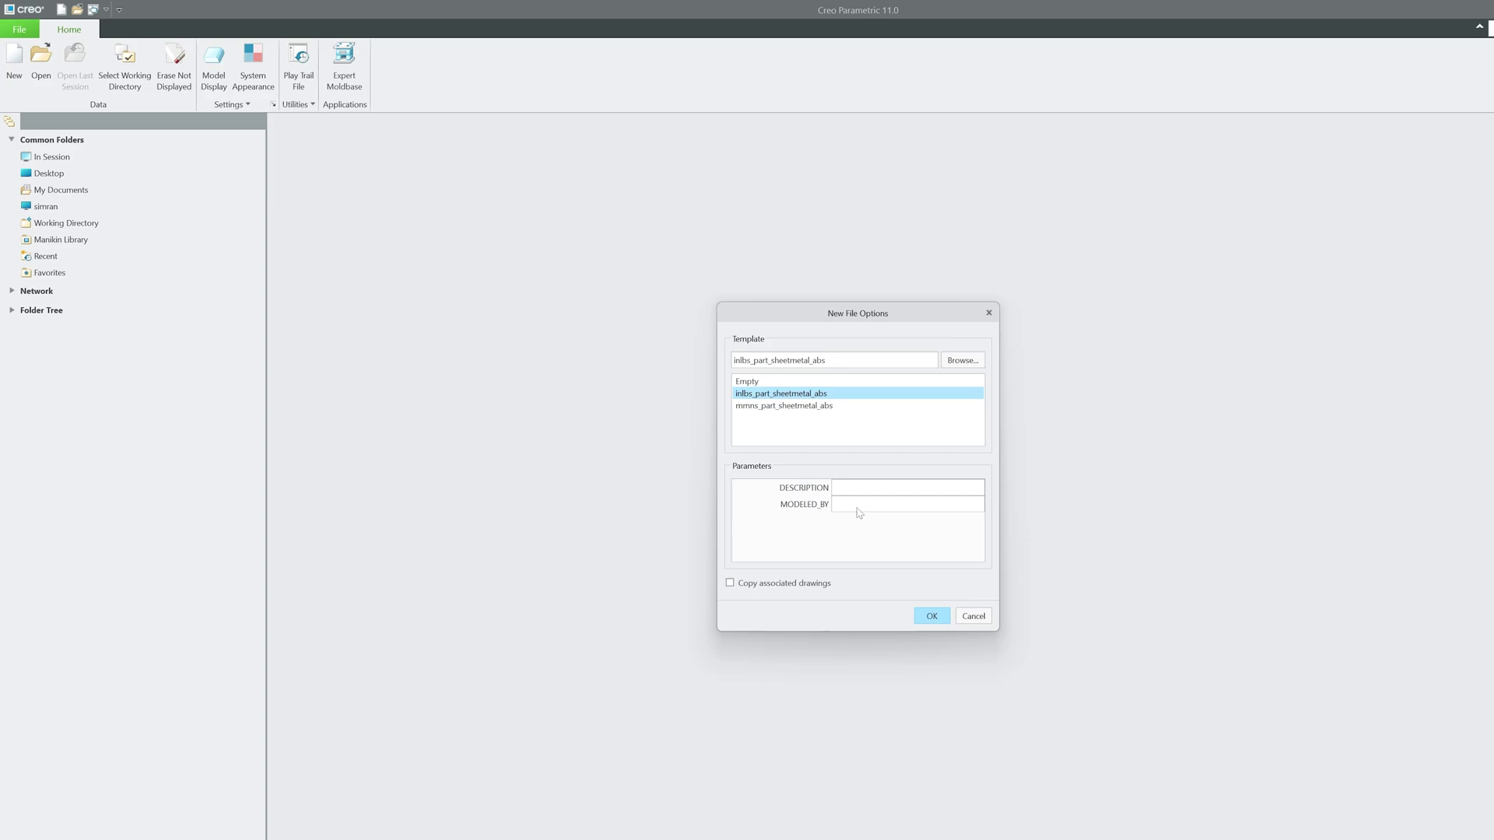
click(782, 407)
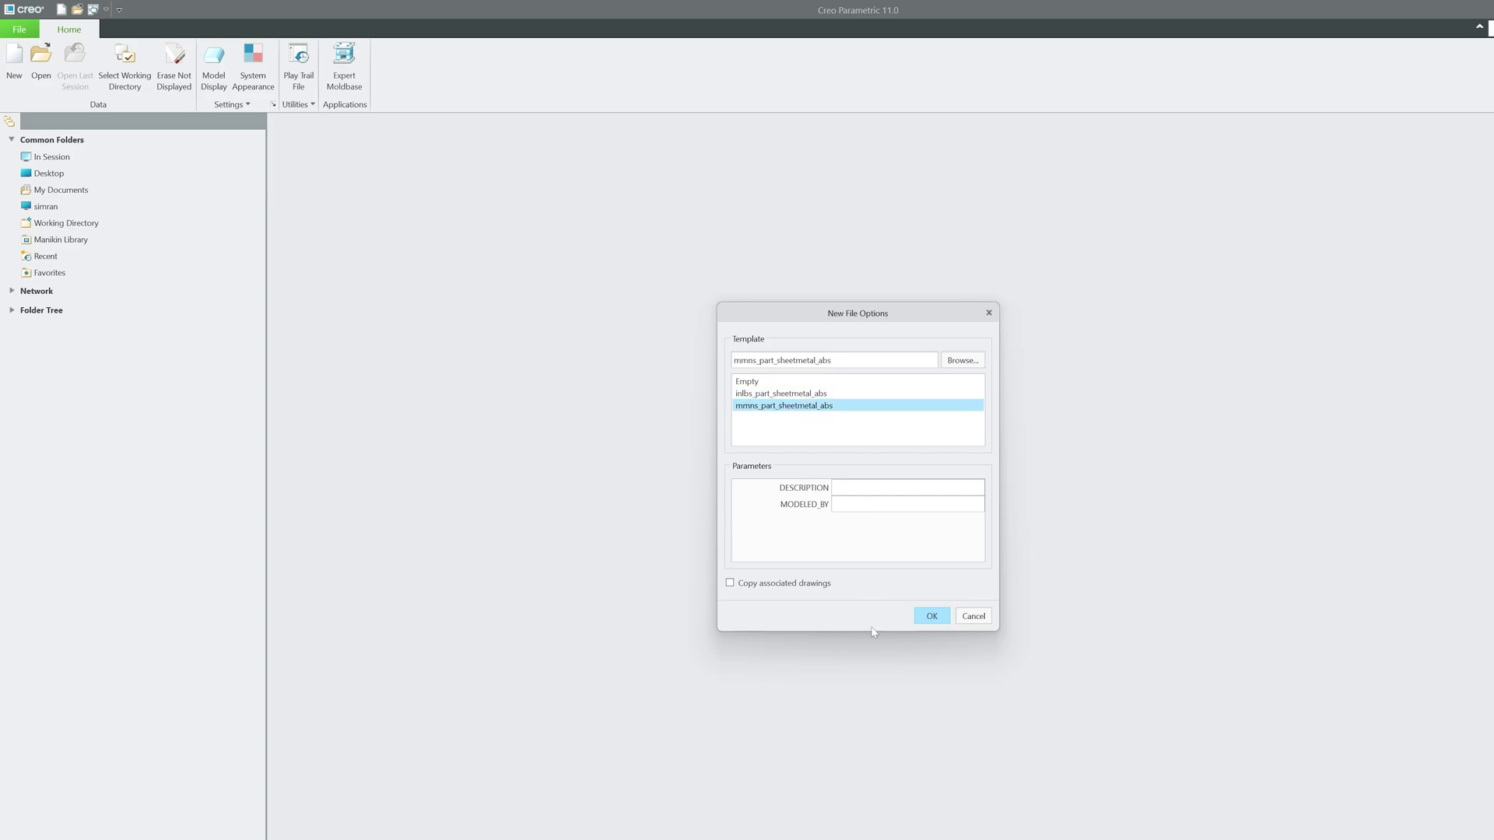
click(930, 620)
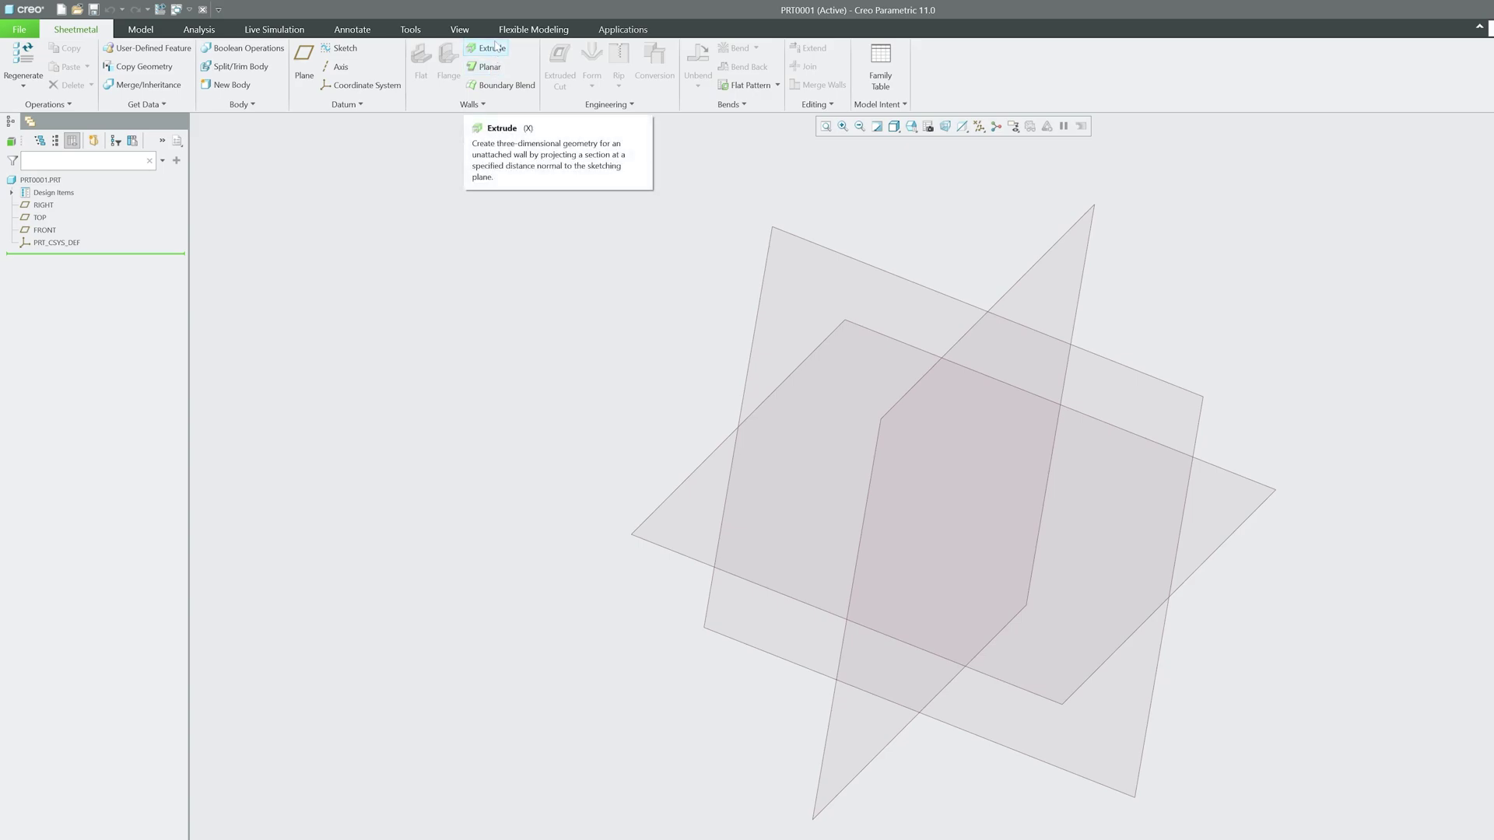
Extrude a first wall from an origin-centered rectangle about 380 by 268 mm on the TOP plane, keeping the default depth and 1 mm thickness.
click(495, 47)
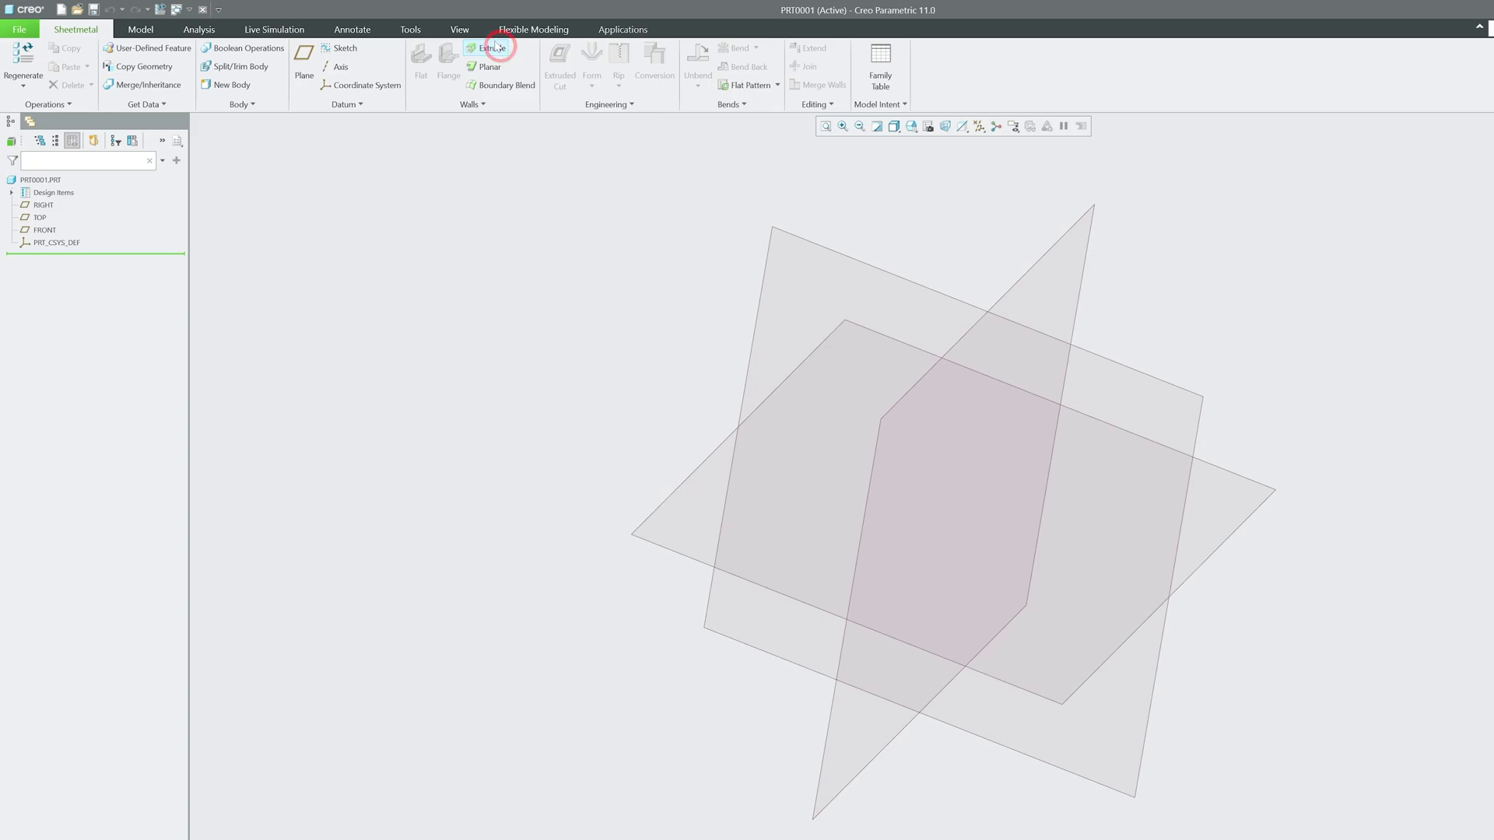
click(664, 507)
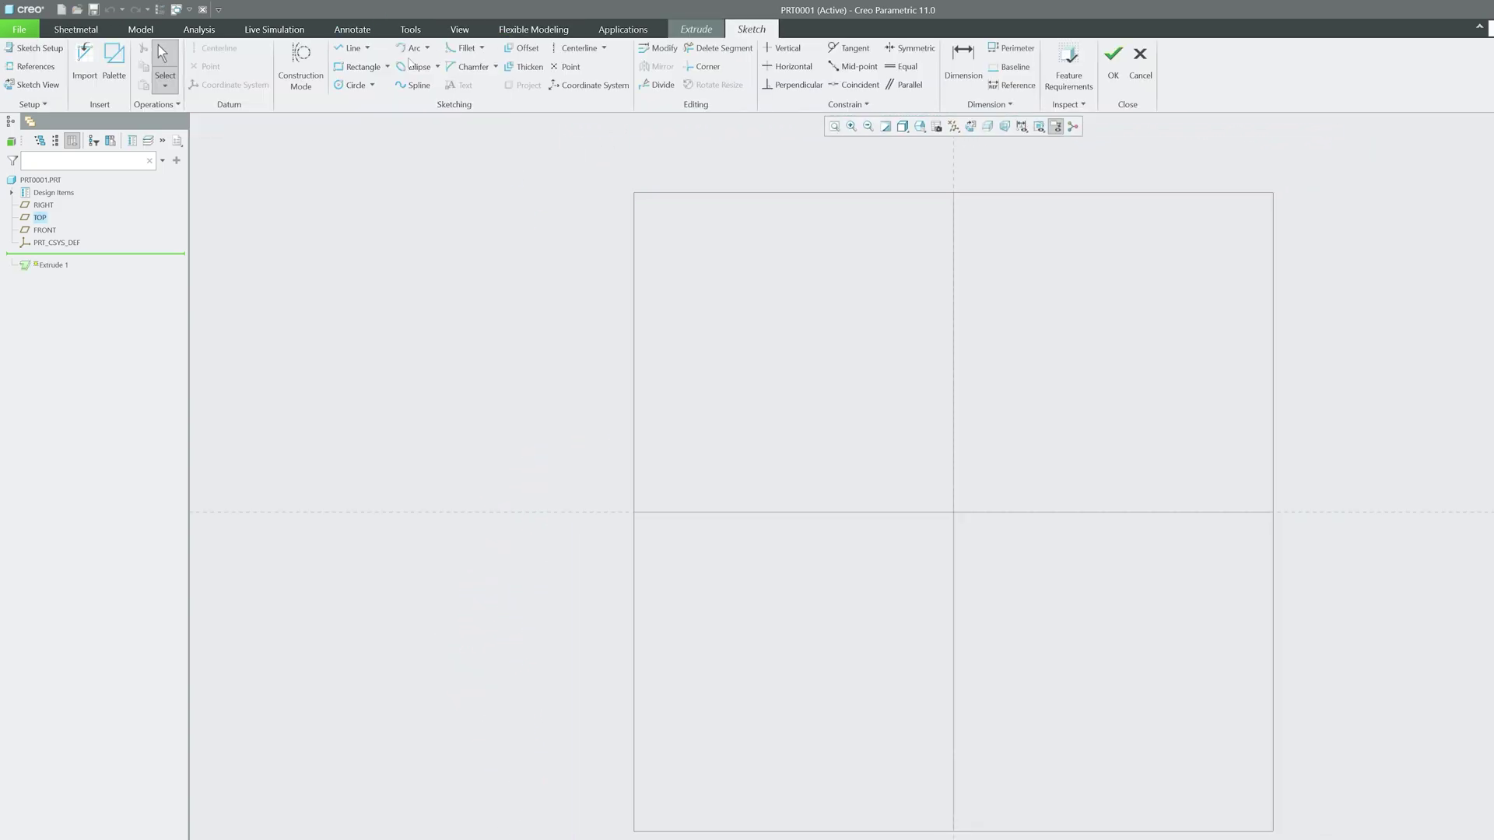
click(387, 66)
click(382, 112)
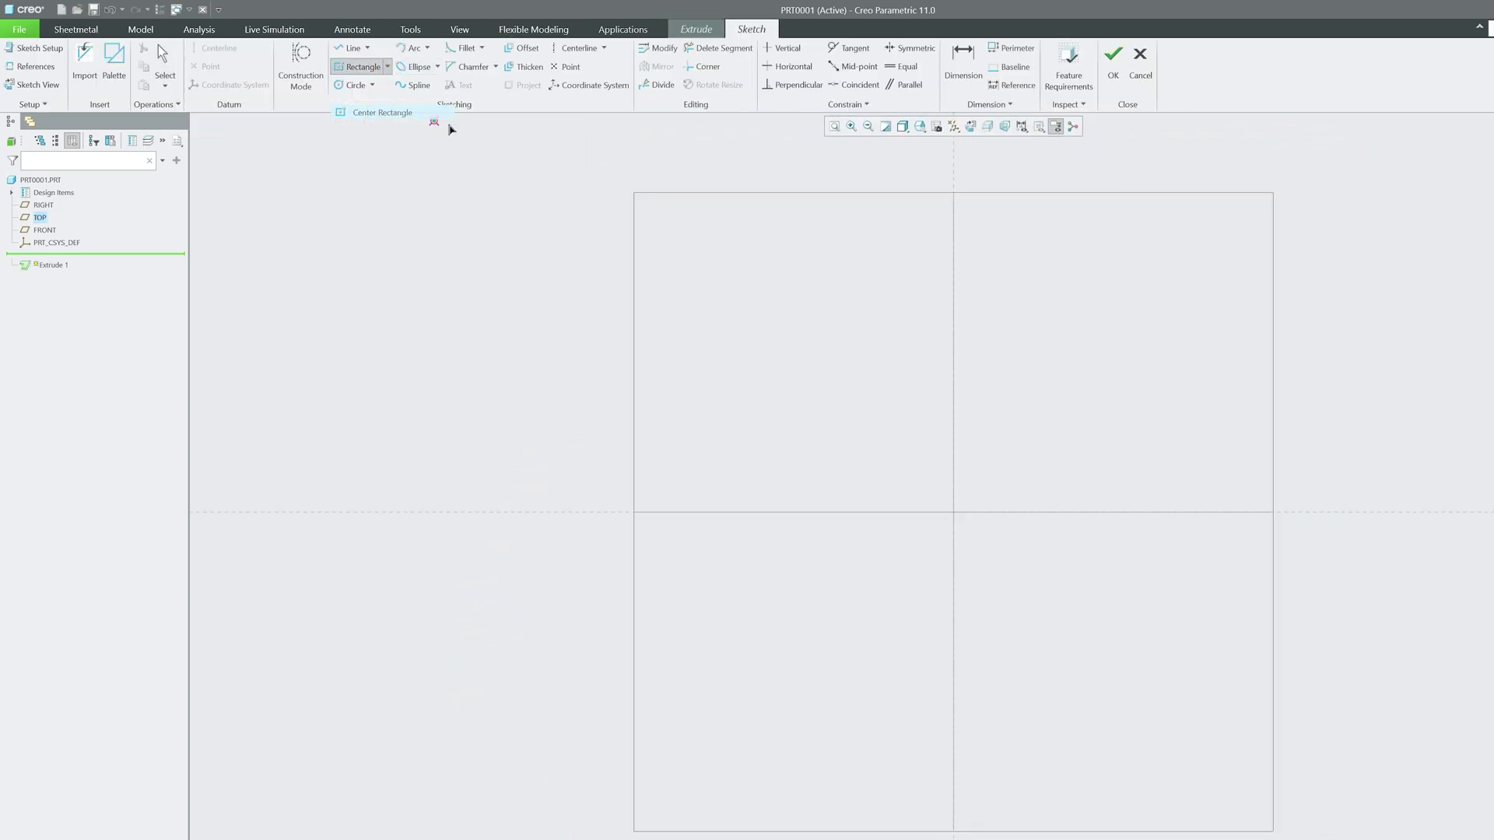
click(953, 512)
click(714, 344)
click(1113, 63)
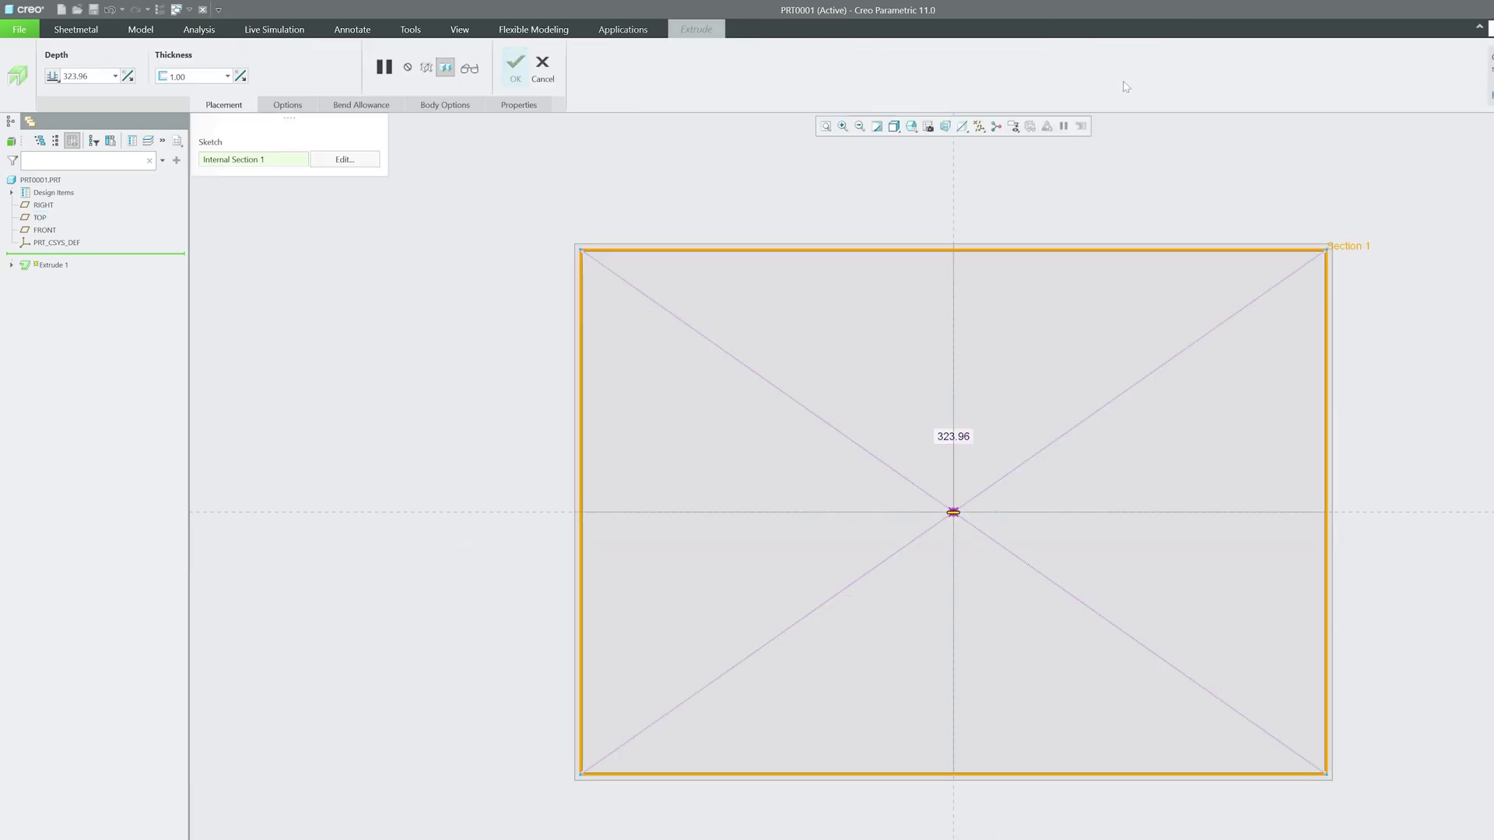
click(517, 63)
Edit the first wall's section, deleting the rectangle's left and bottom sides to leave an open L-shaped profile, and rebuild the wall.
middle_drag(514, 295, 683, 384)
mouse_move(690, 311)
middle_down()
mouse_move(909, 291)
mouse_move(747, 323)
mouse_move(794, 330)
middle_up()
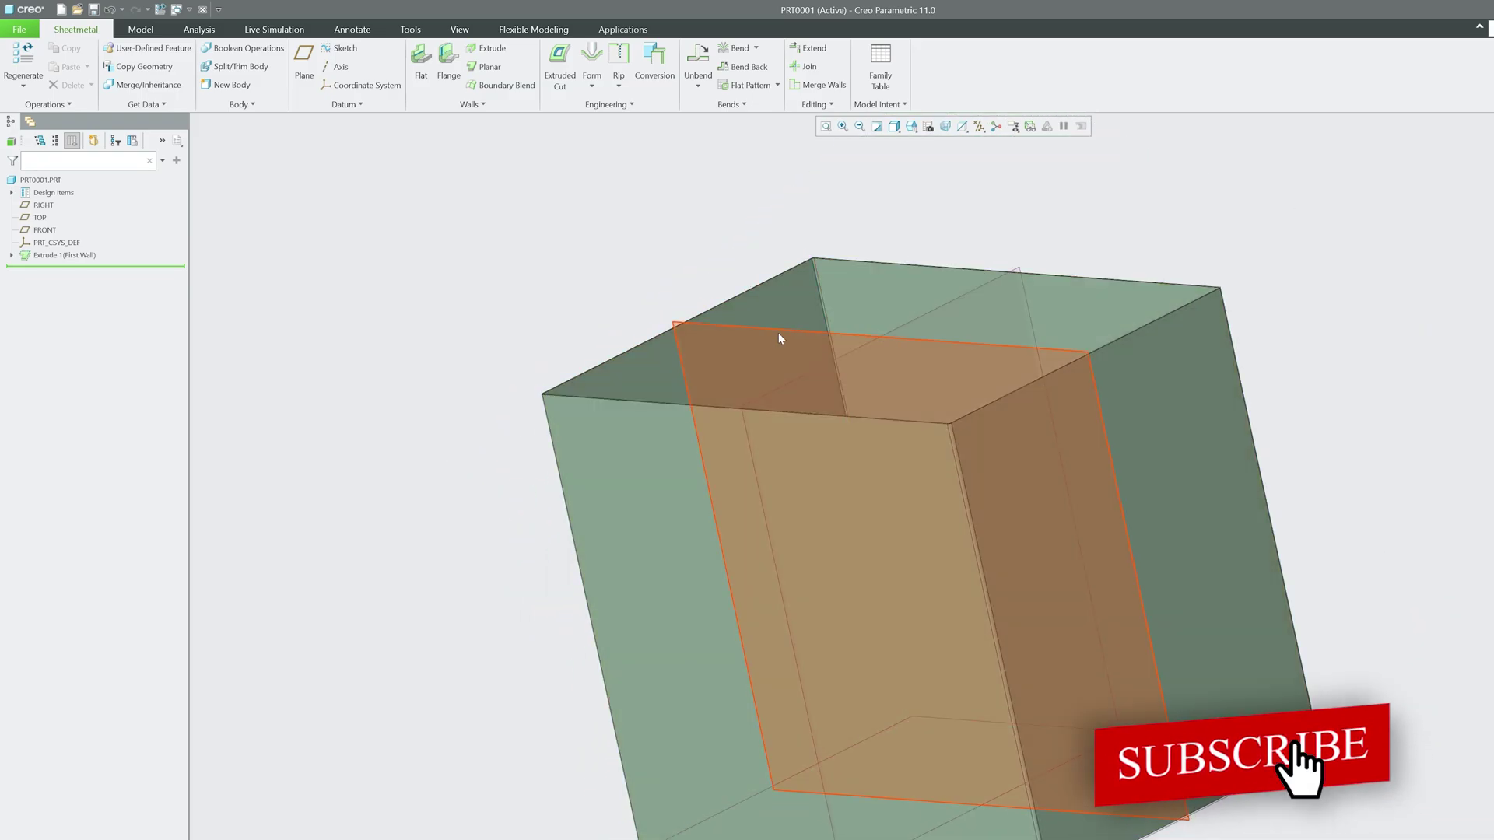
mouse_move(653, 385)
middle_down()
mouse_move(646, 499)
mouse_move(770, 421)
mouse_move(602, 427)
mouse_move(618, 430)
mouse_move(217, 186)
middle_up()
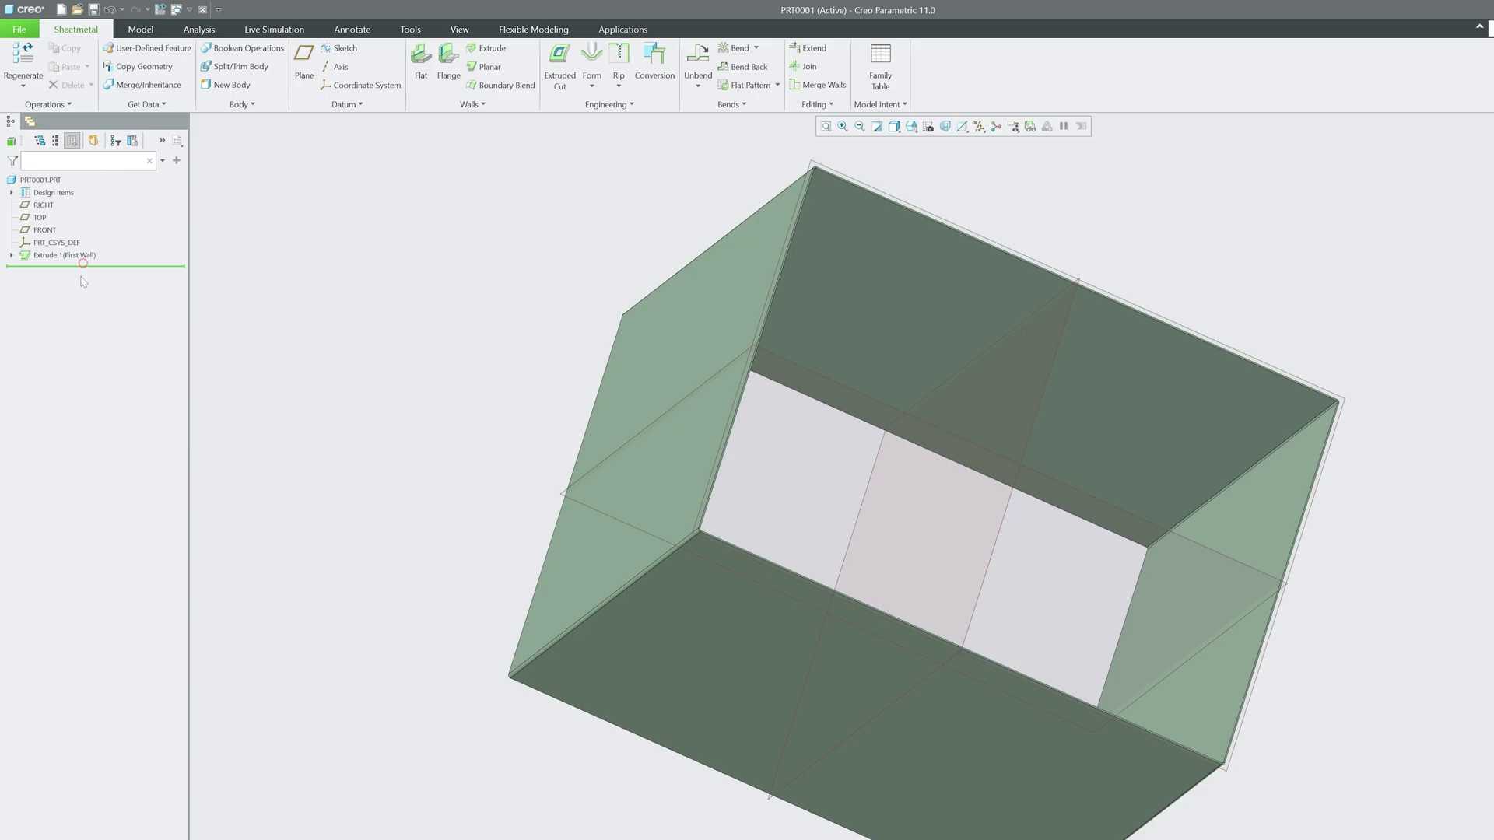
click(66, 255)
click(88, 200)
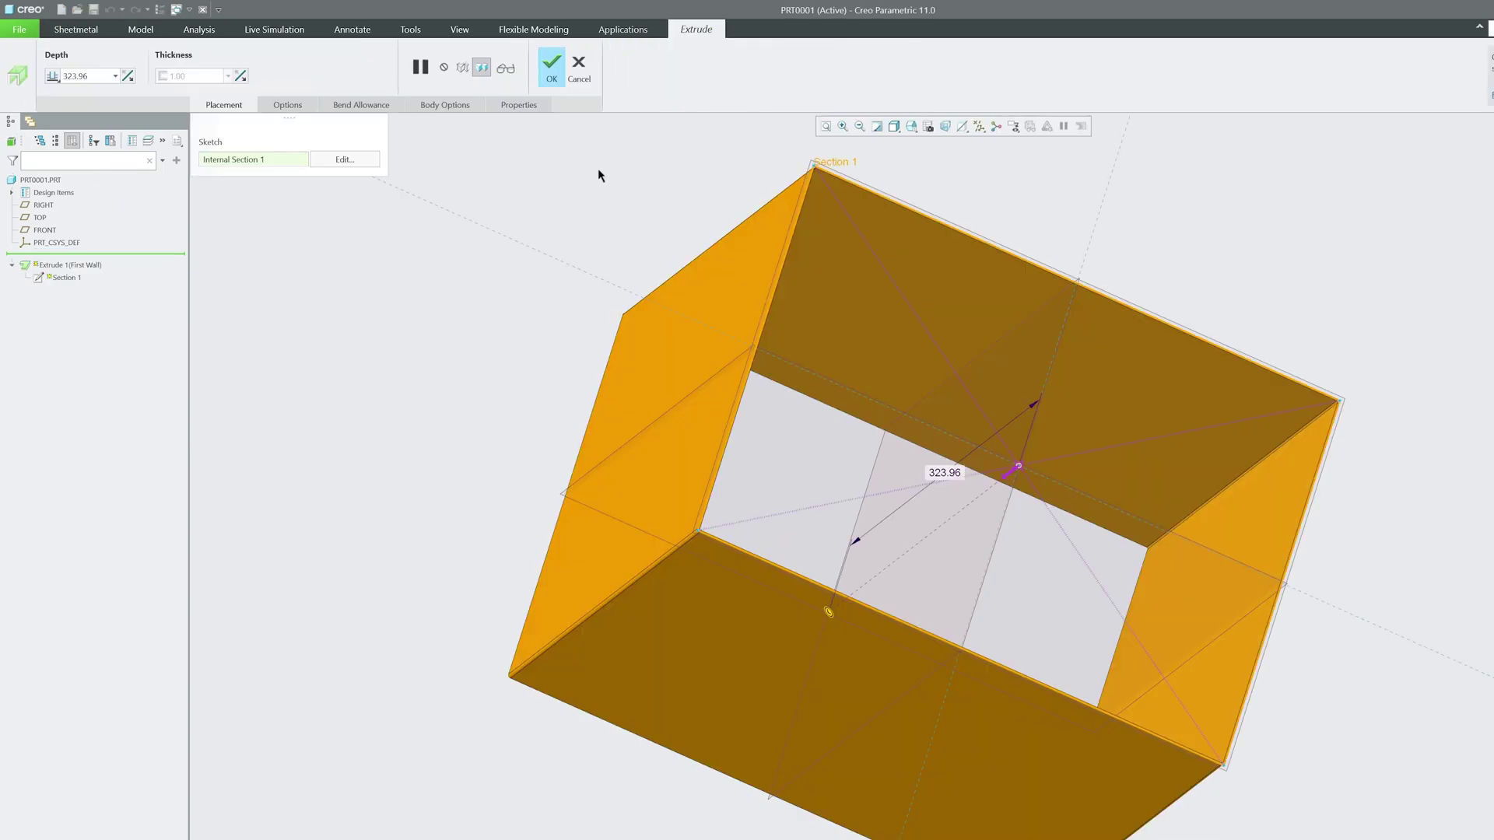
click(345, 161)
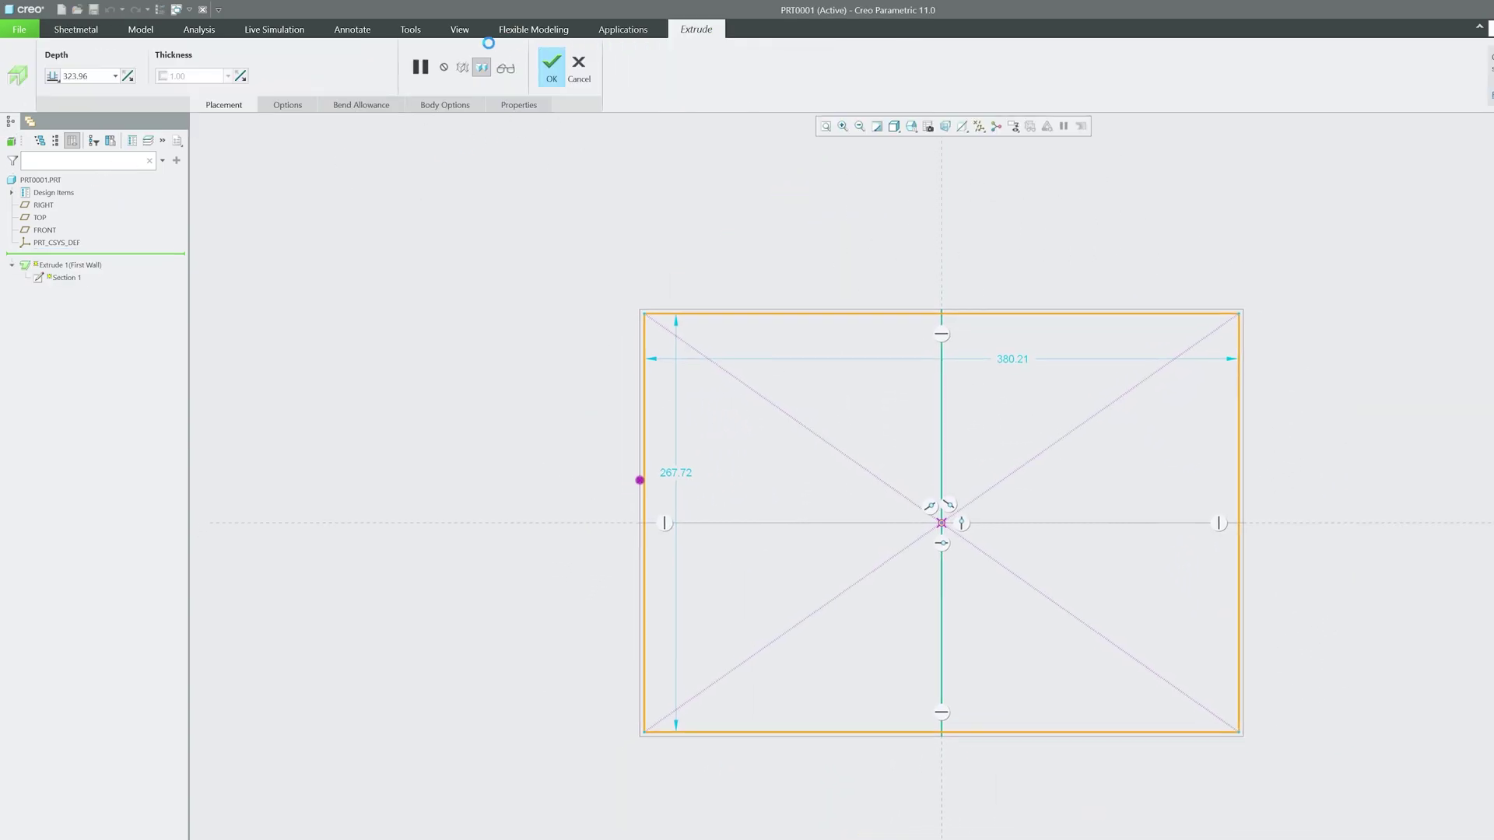
click(701, 48)
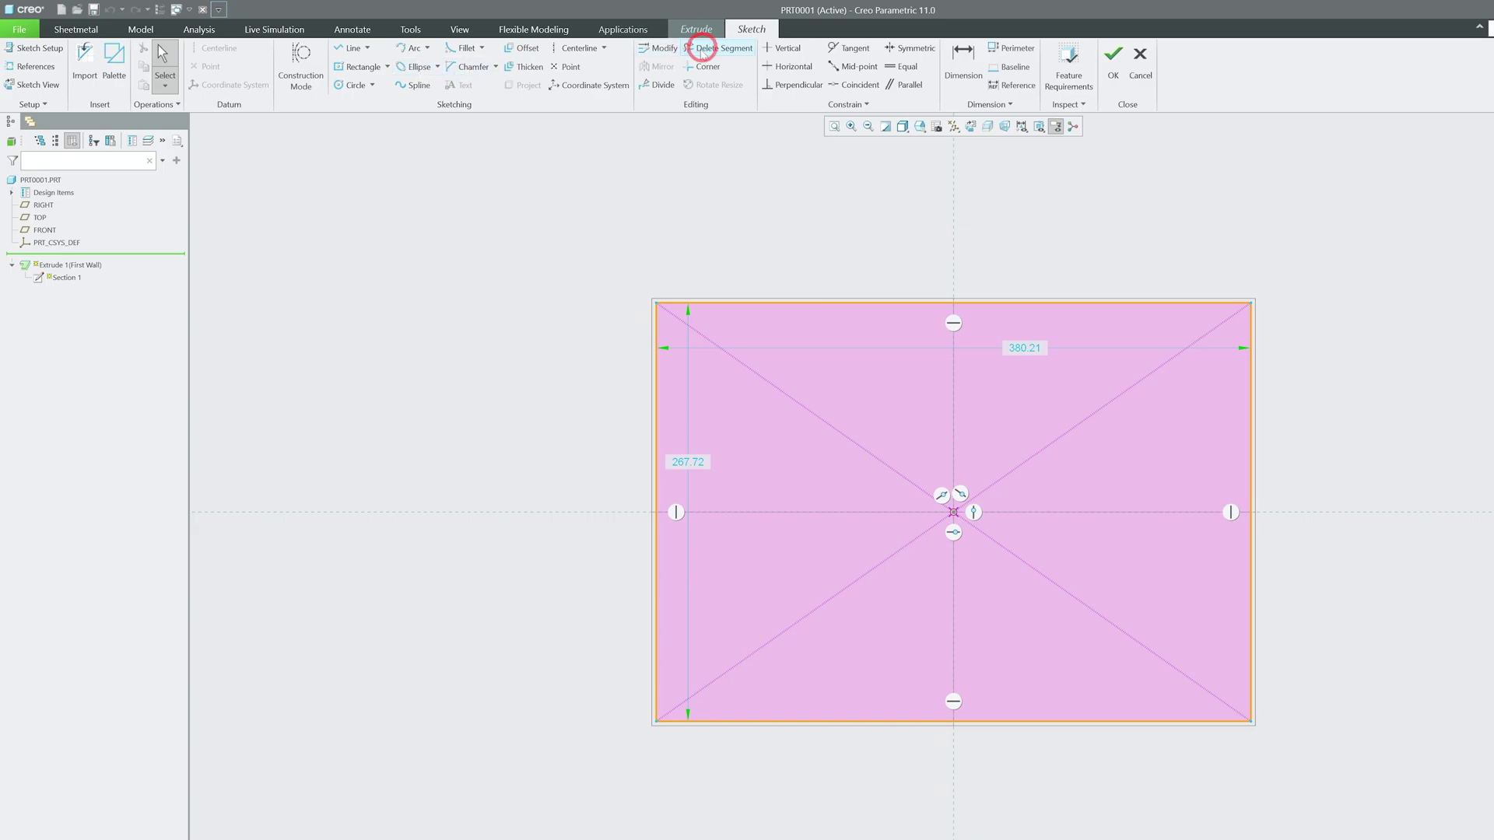
drag(520, 490, 689, 723)
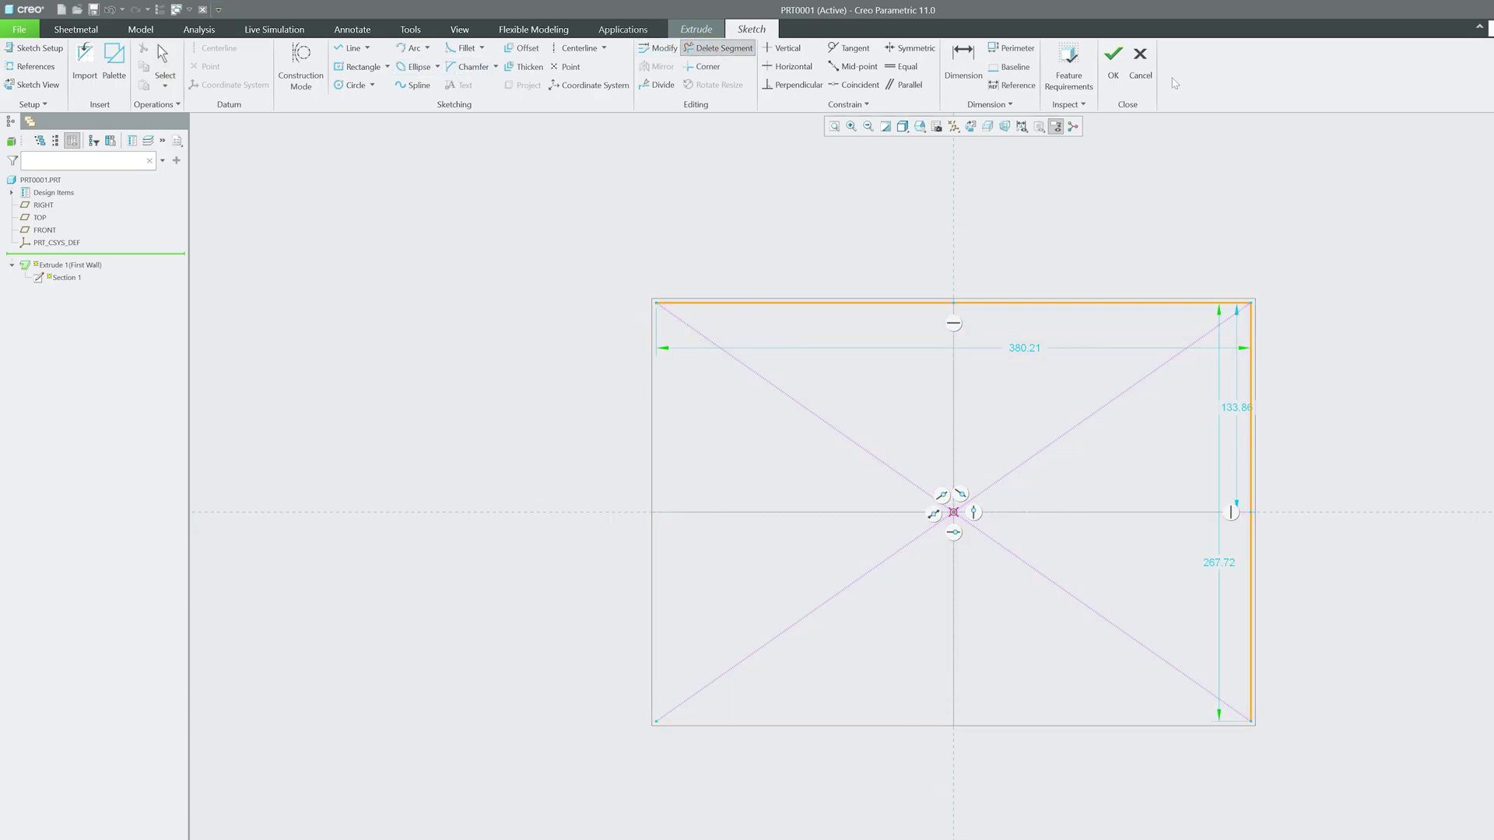
click(1107, 70)
click(552, 66)
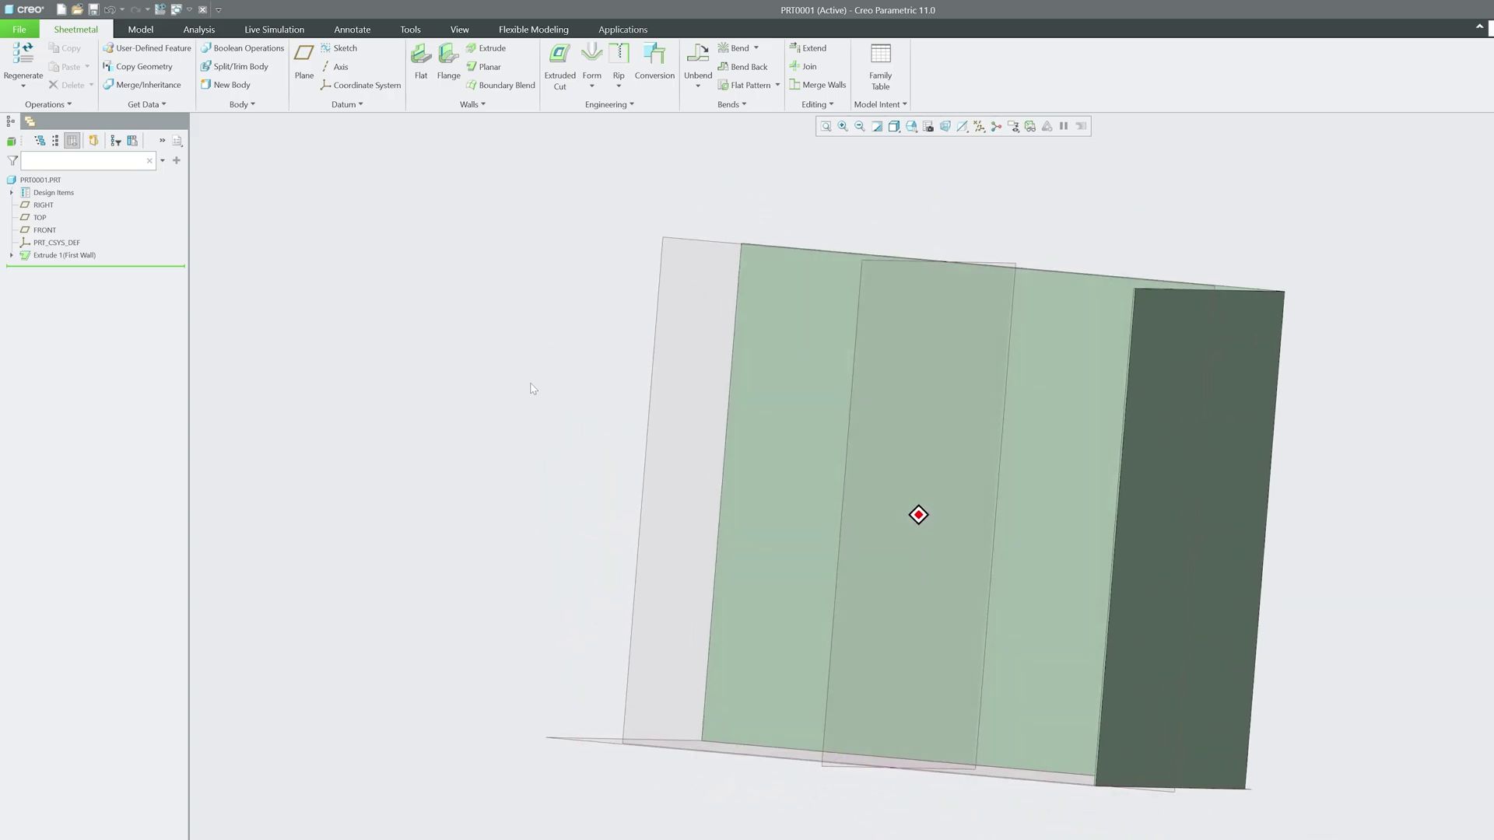
Delete the extruded first wall from the part.
right_click(56, 255)
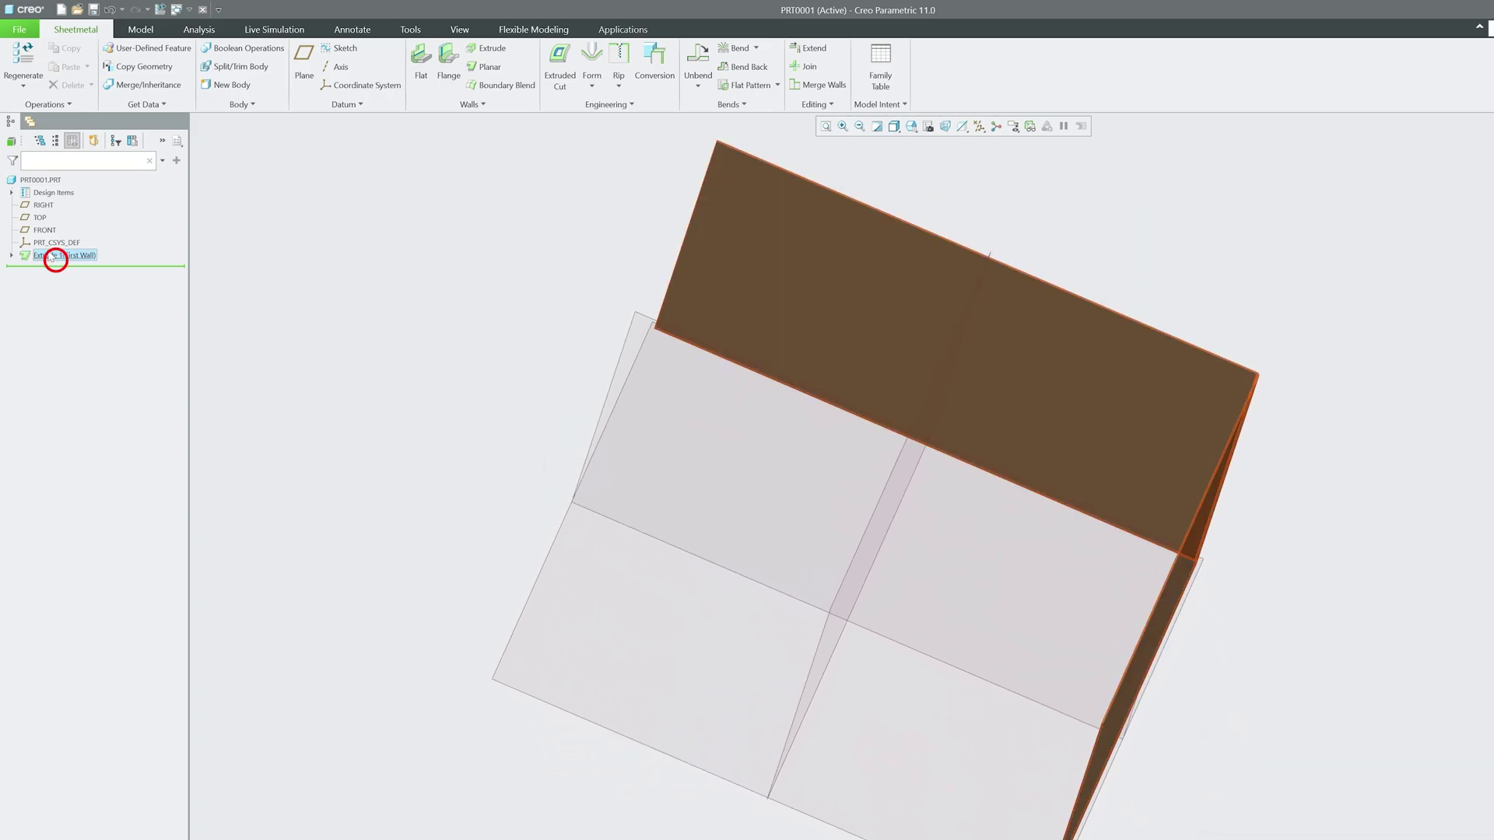
click(124, 371)
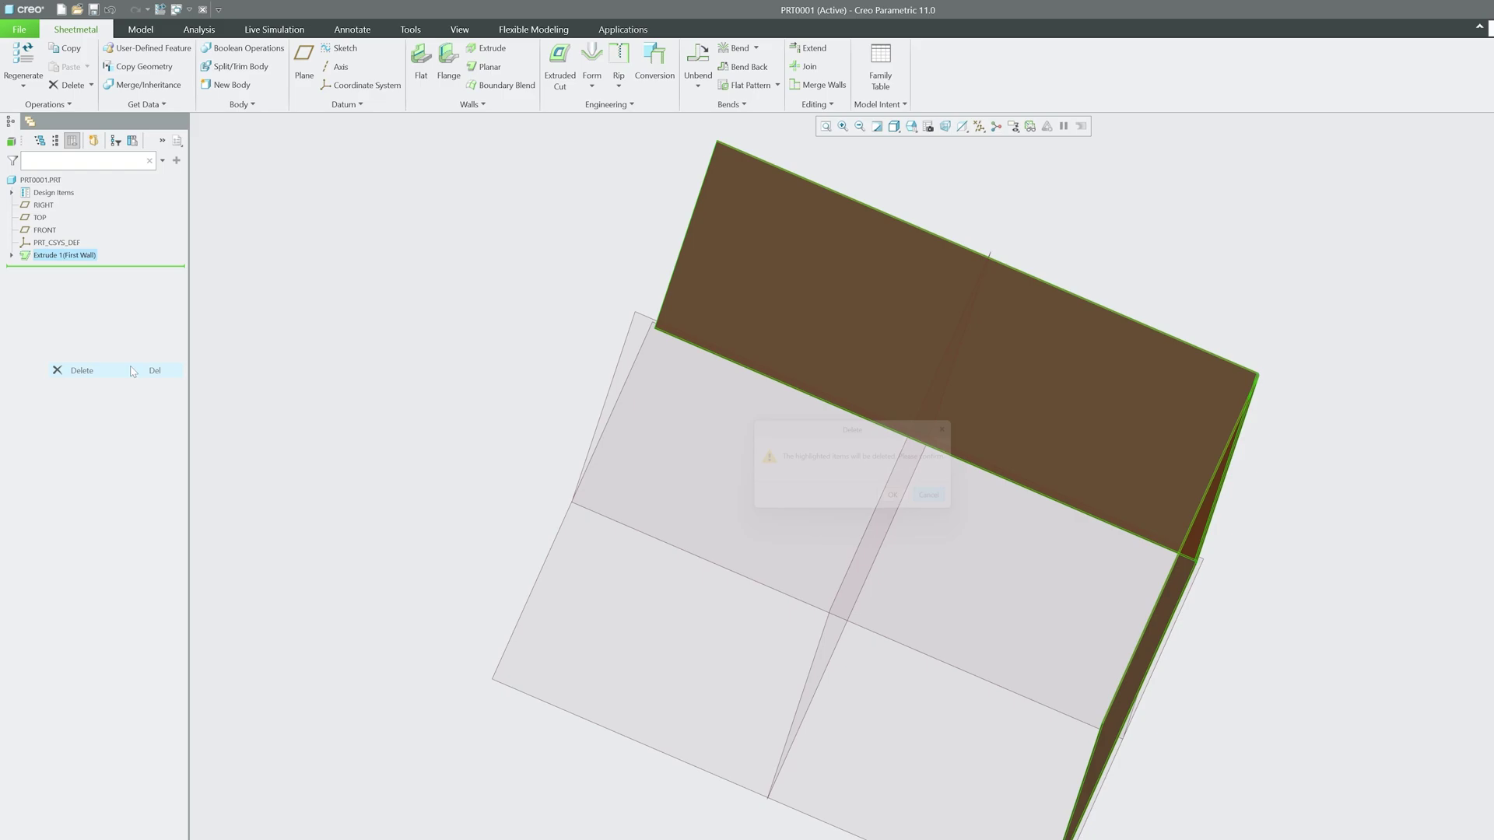
click(896, 502)
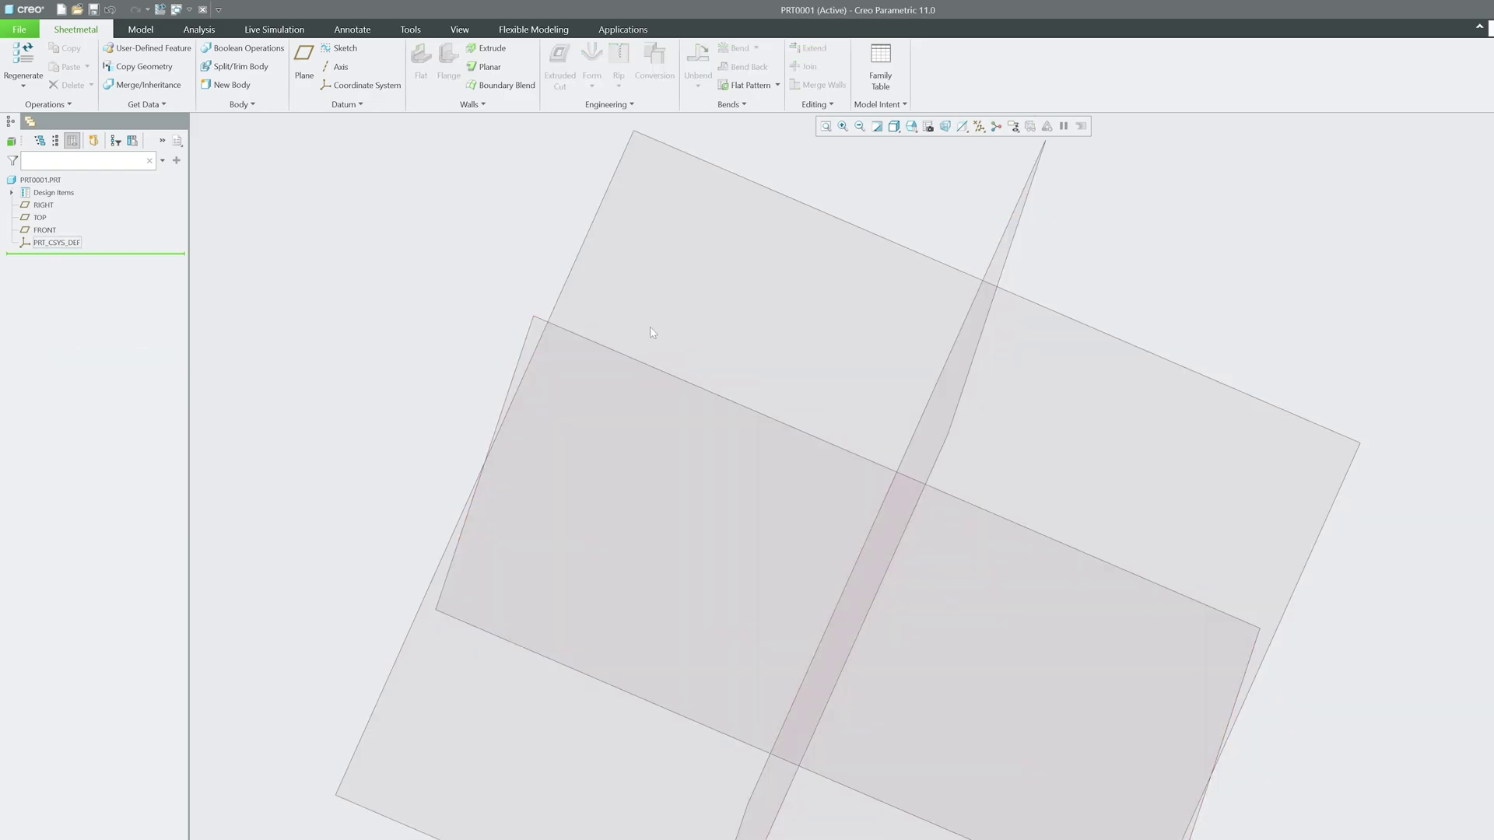
Create a planar first wall from an origin-centered rectangle sketched on the TOP plane, keeping the 1 mm thickness.
middle_drag(507, 316, 477, 317)
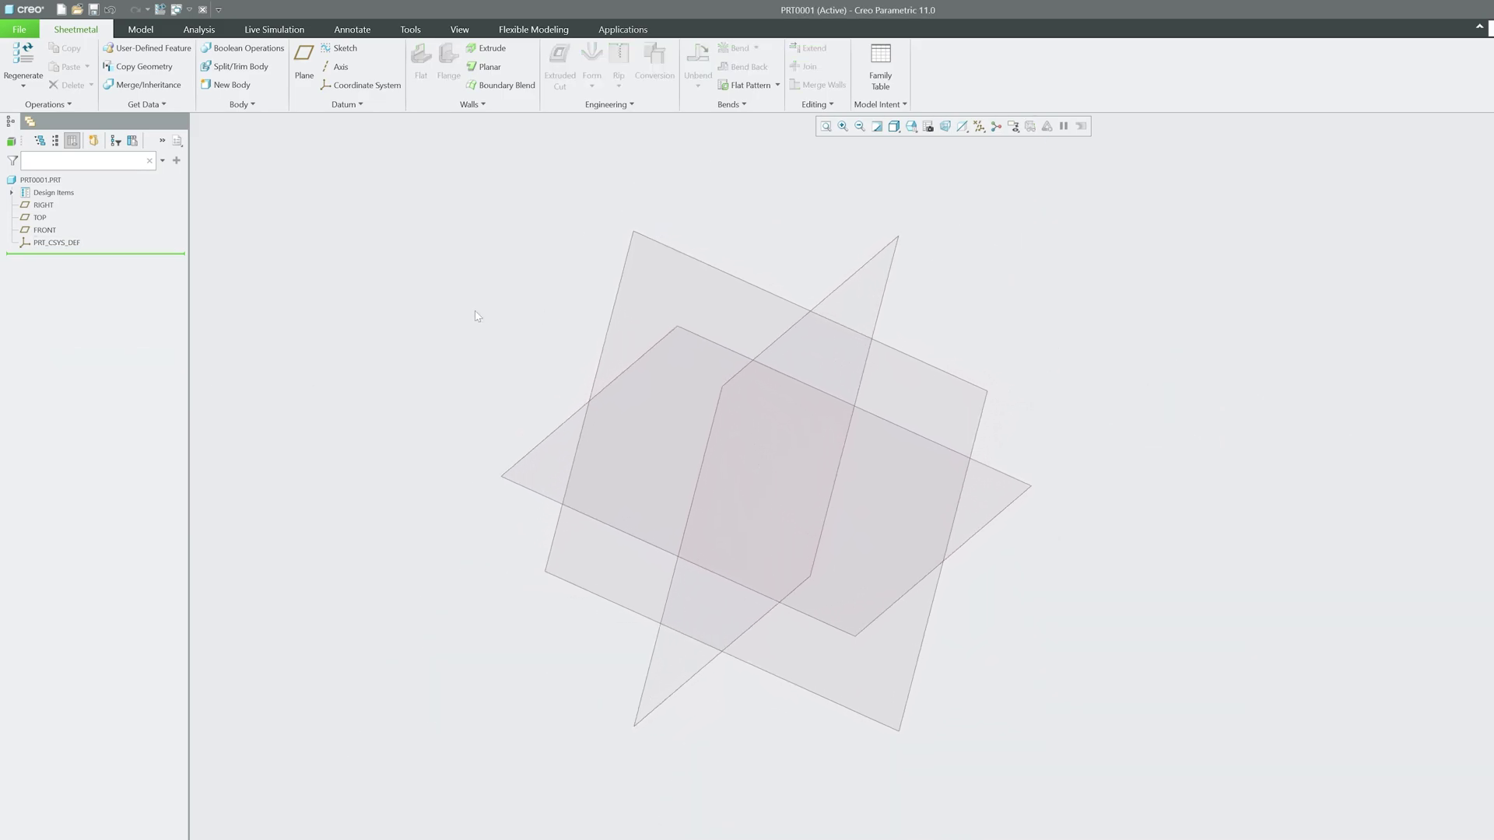
click(472, 68)
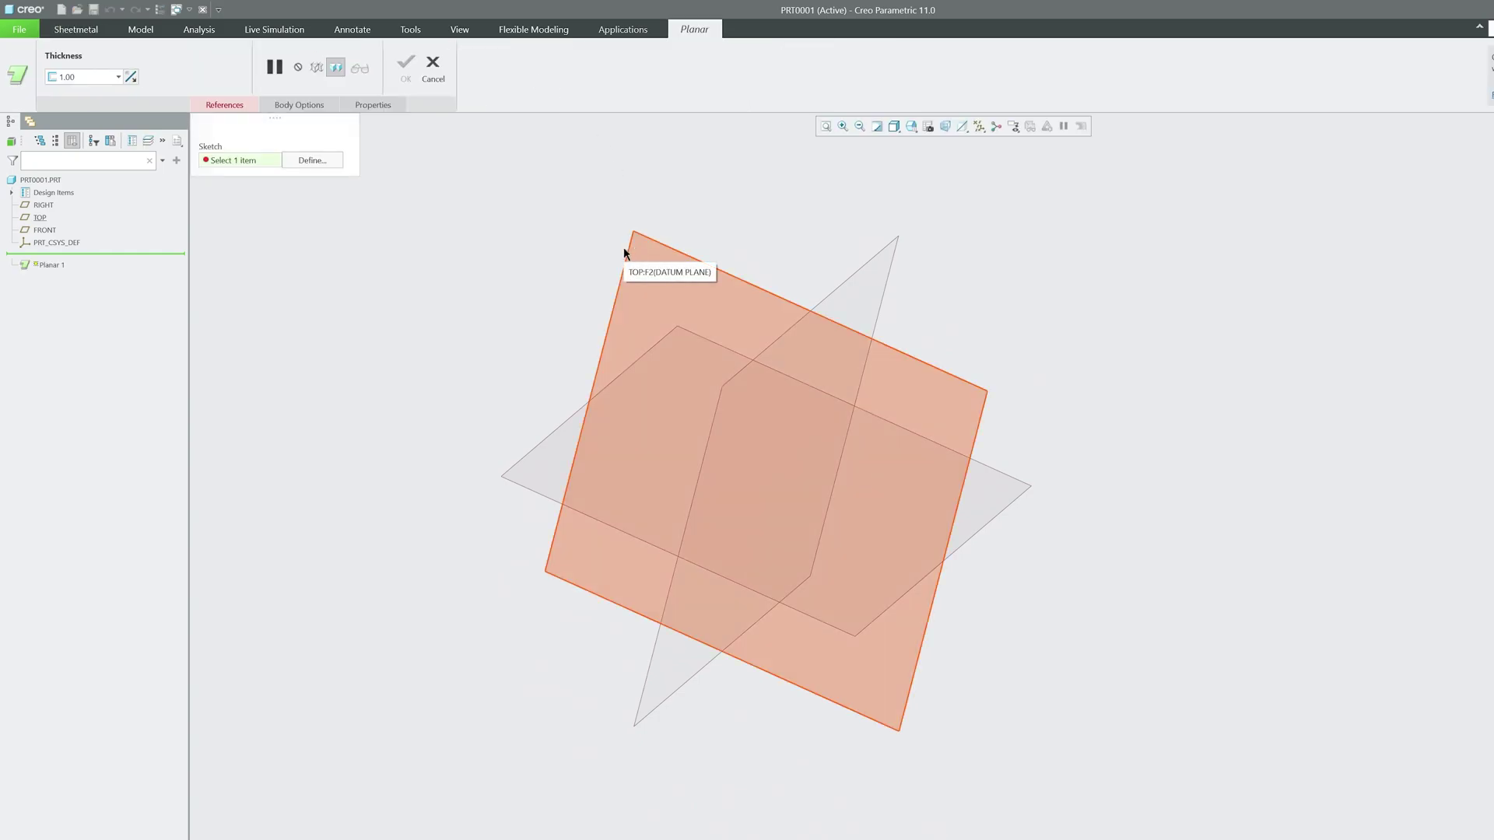
click(624, 246)
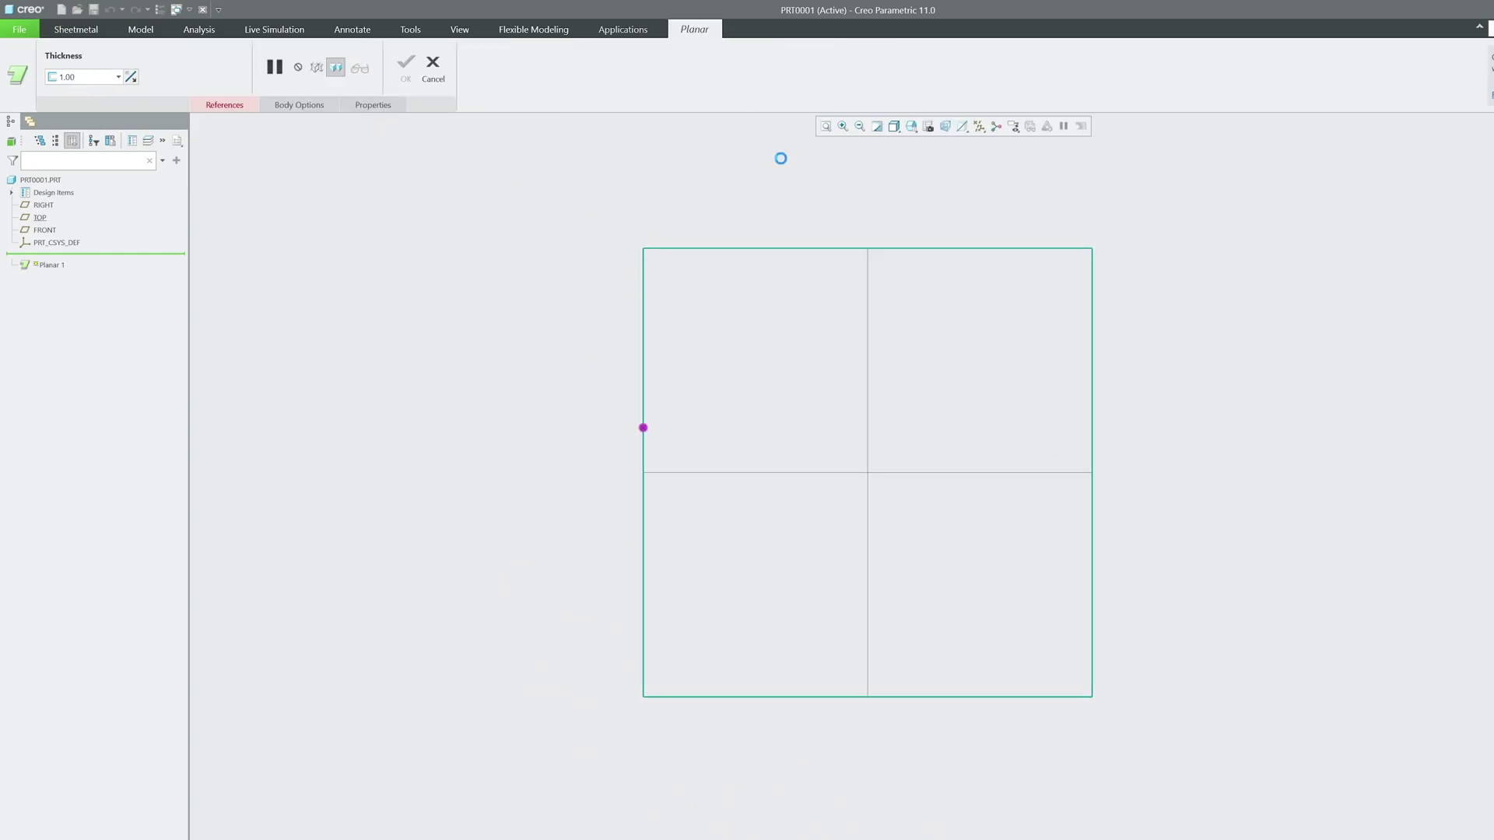
click(365, 68)
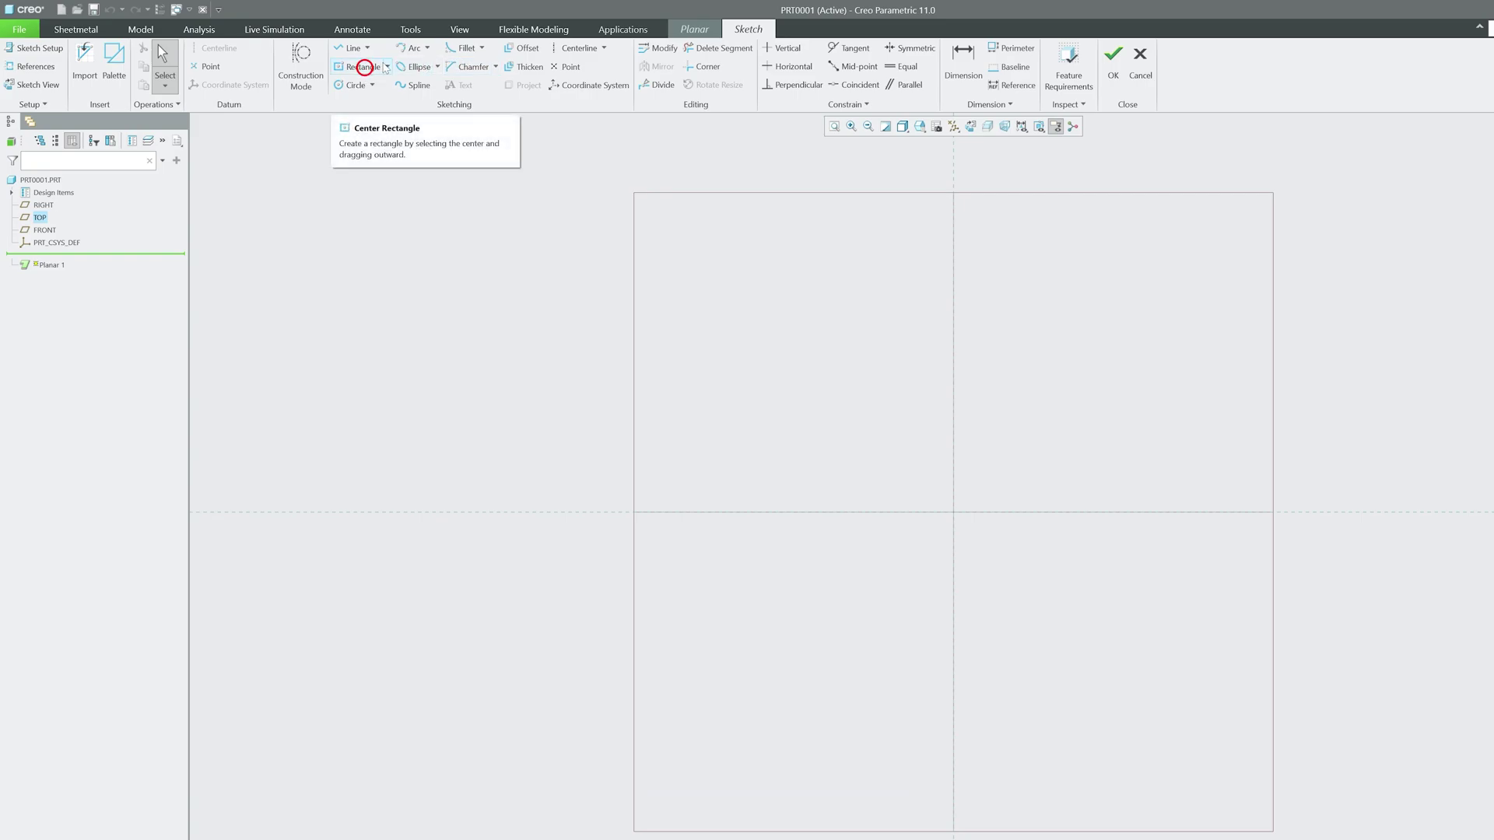
click(953, 512)
click(725, 346)
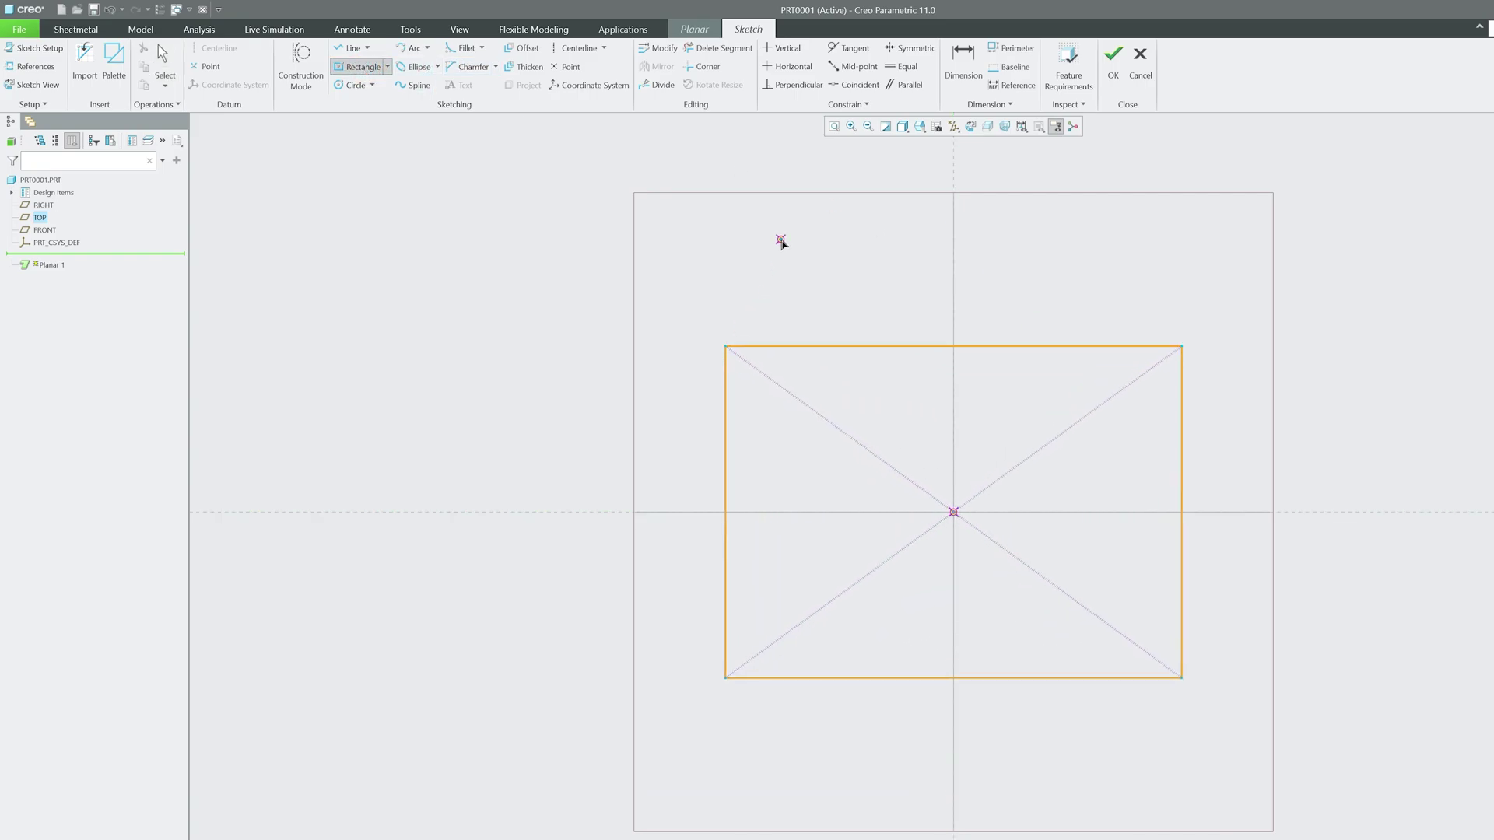
middle_click(780, 241)
click(1112, 61)
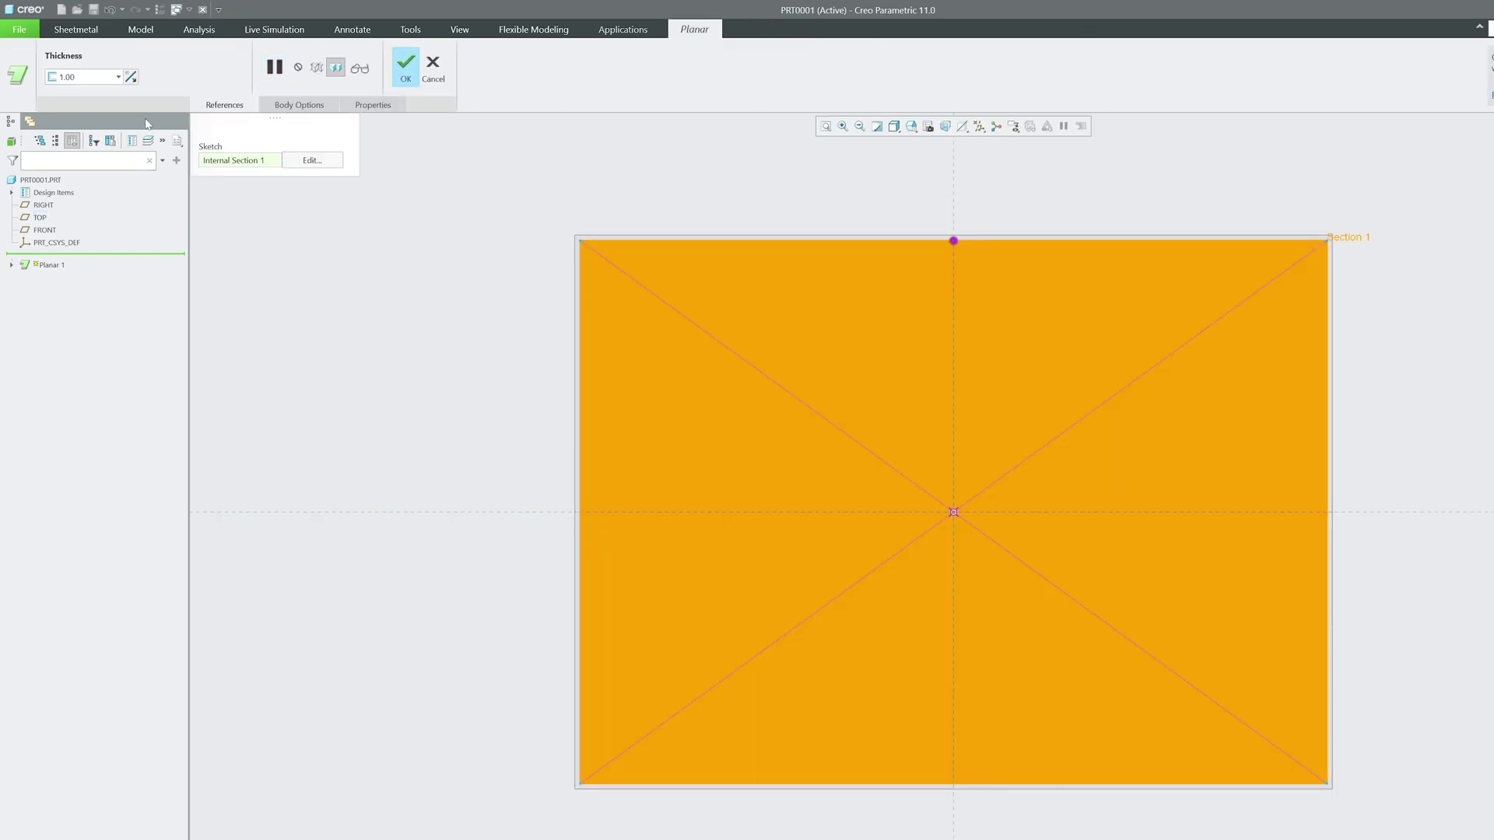
click(405, 66)
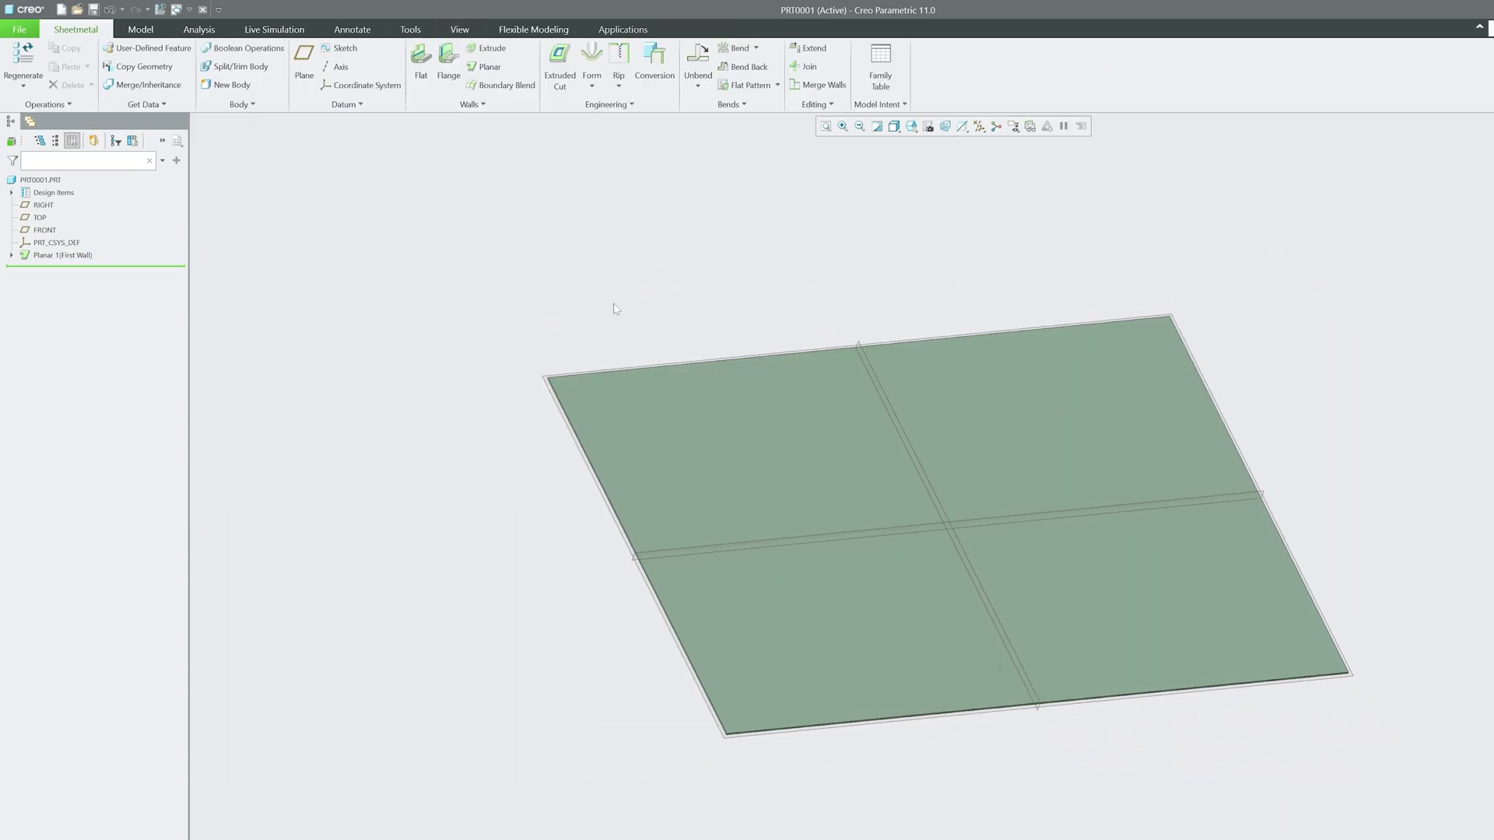
Start a rectangular flat wall on one short edge of the planar wall, keeping the 90° bend angle and thickness-based inside radius.
middle_drag(613, 304, 613, 303)
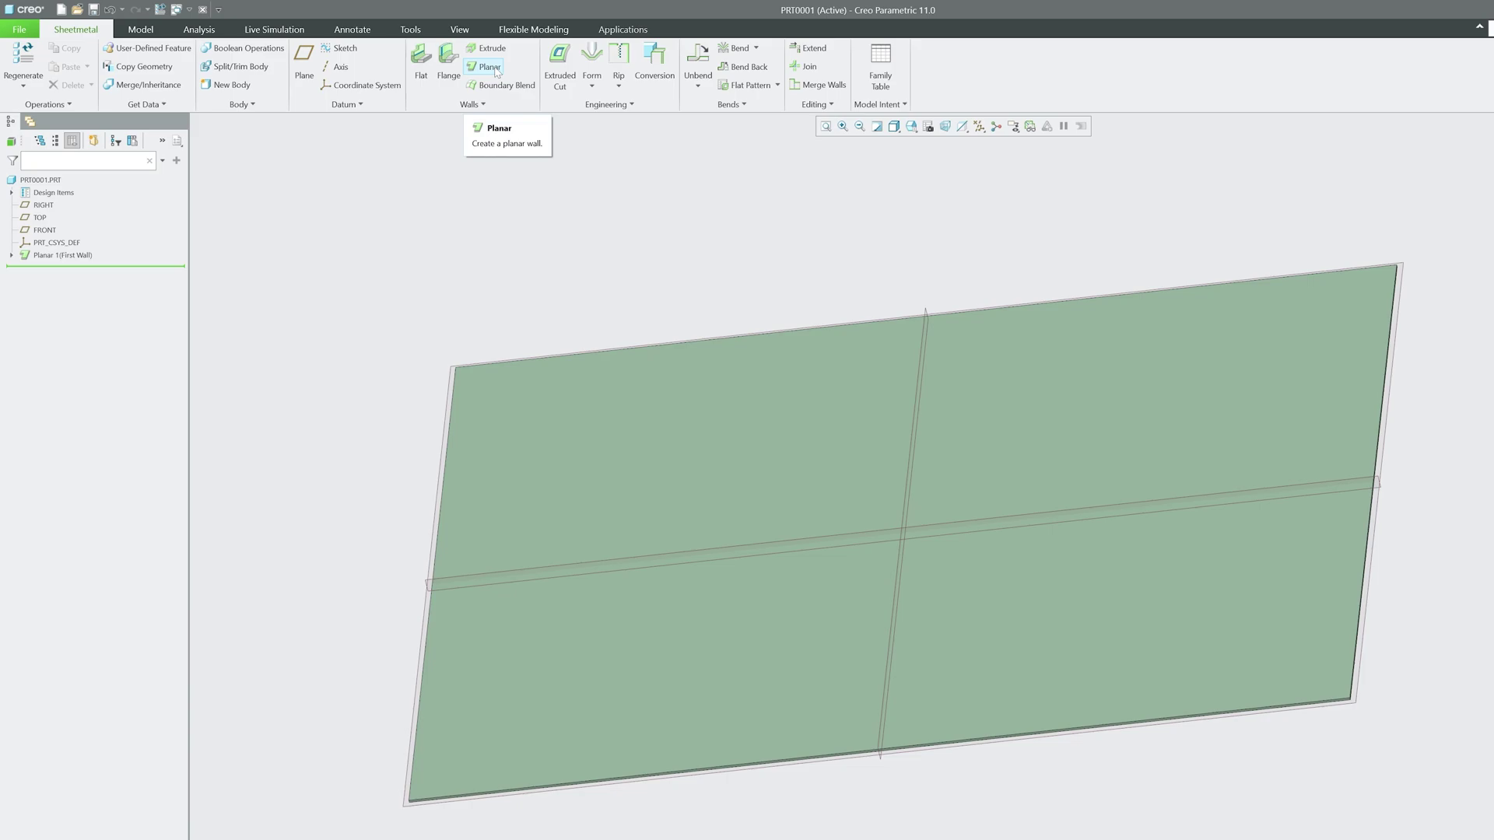
middle_drag(498, 255, 523, 254)
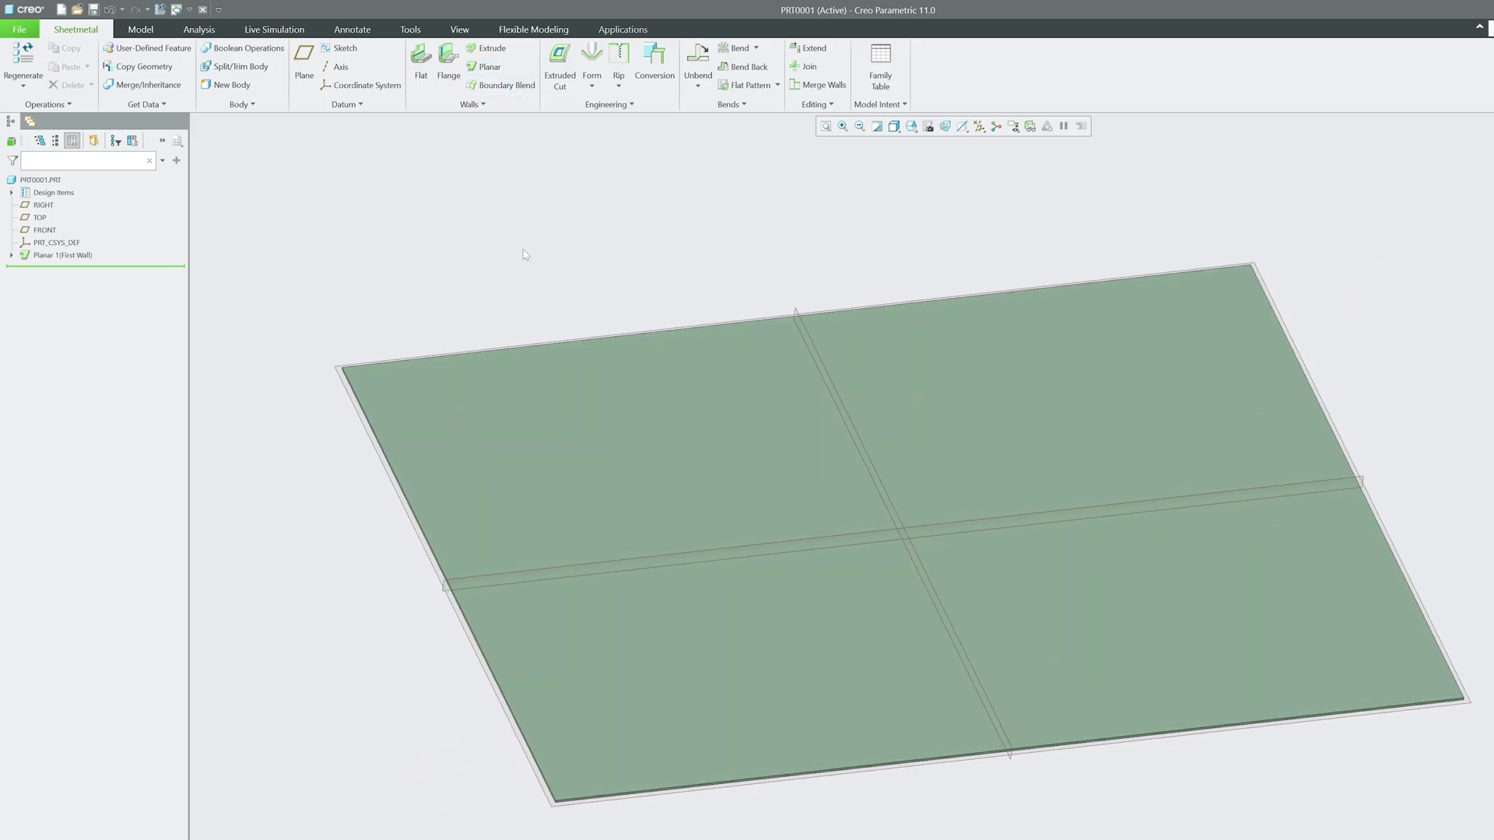
click(426, 69)
click(683, 66)
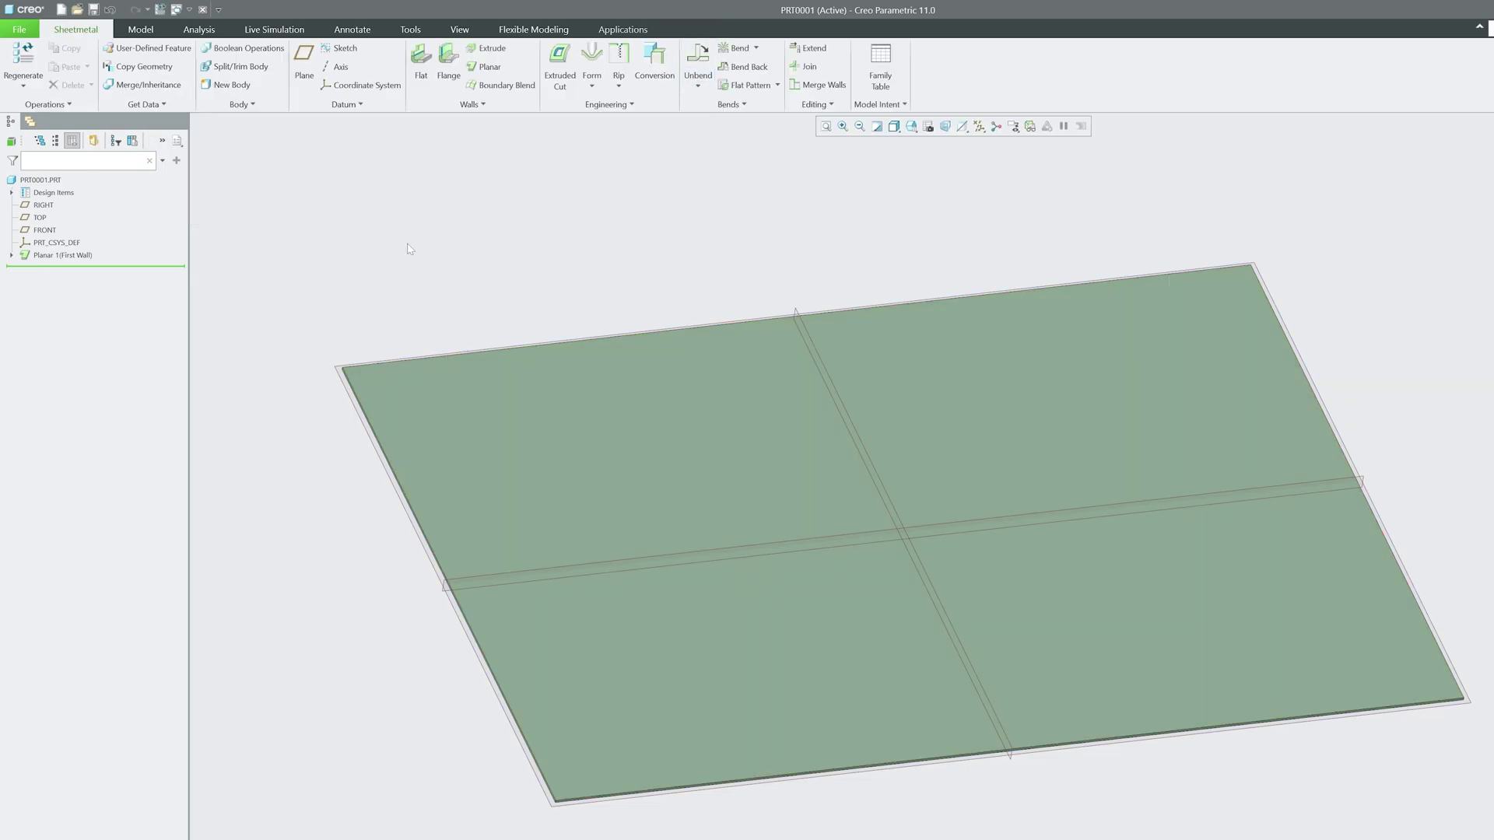
click(420, 64)
middle_drag(464, 303, 831, 665)
scroll(796, 665, up, 3)
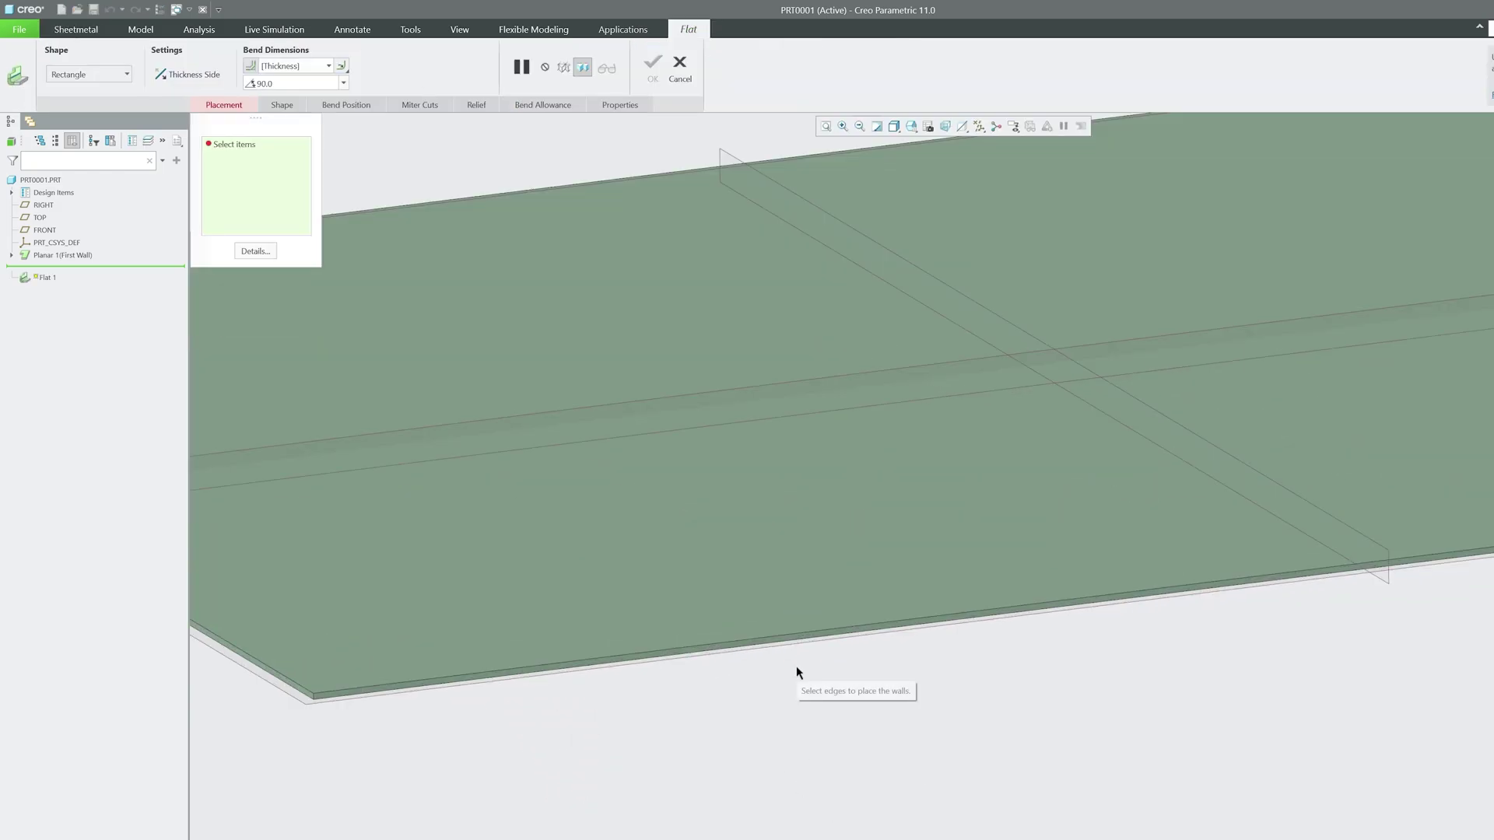
click(790, 620)
Add an adjacent long edge and the opposite short edge of the planar wall to the flat wall's placement.
key(ctrl+d)
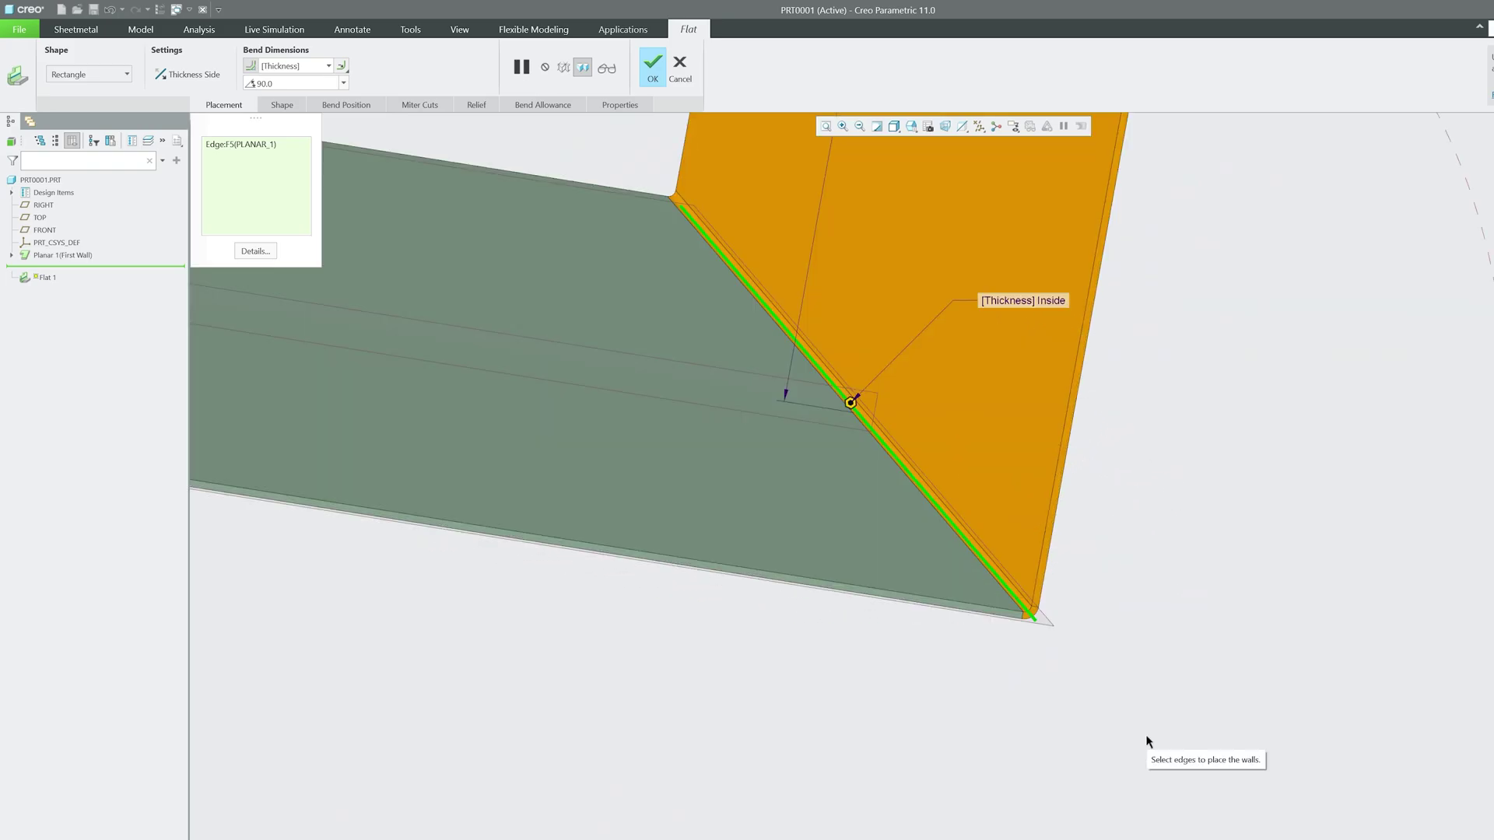
scroll(1146, 739, up, 5)
scroll(1064, 649, down, 4)
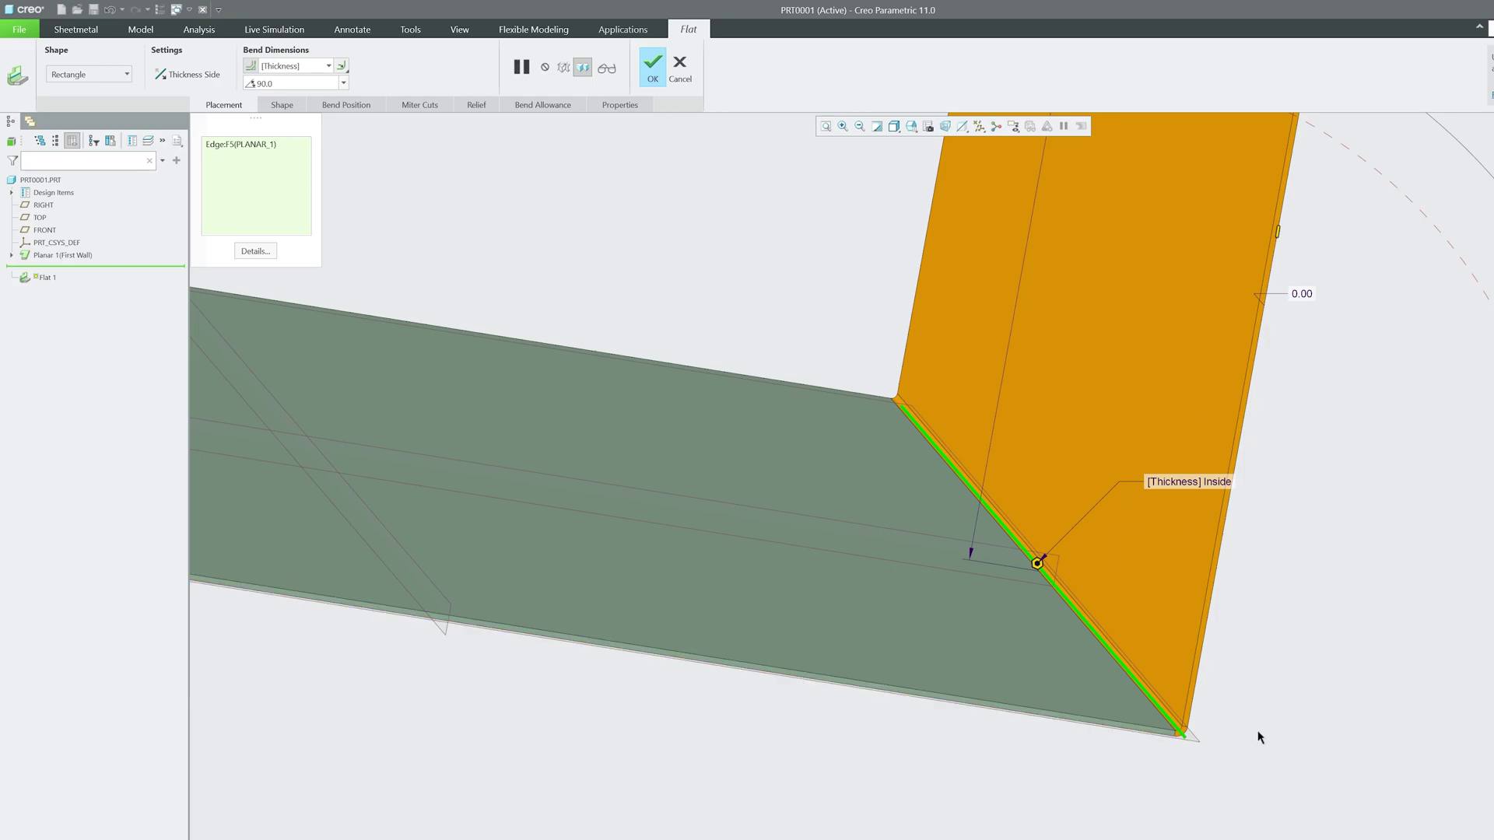
scroll(1245, 732, down, 4)
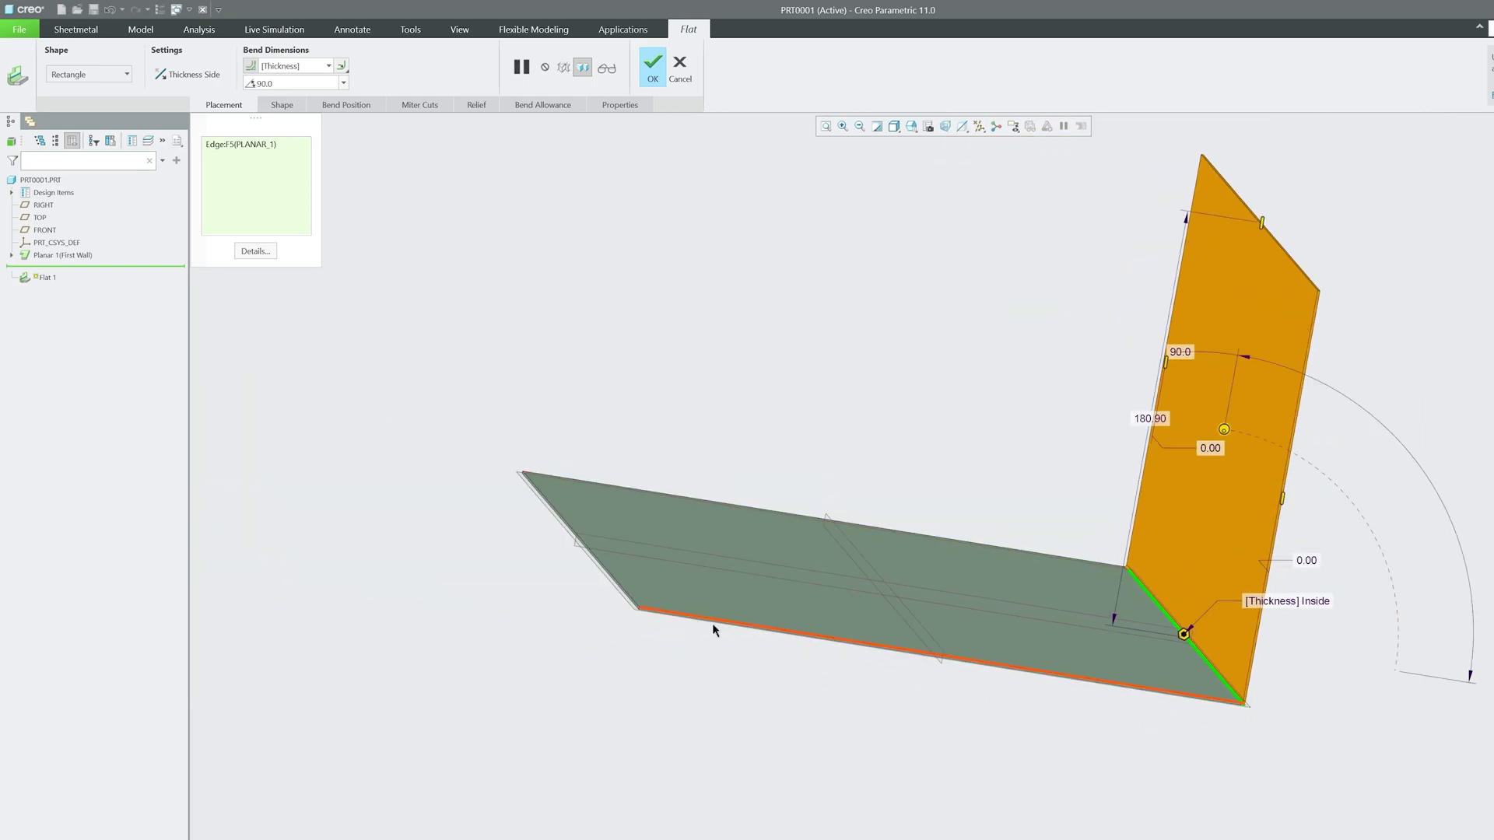
scroll(544, 632, up, 5)
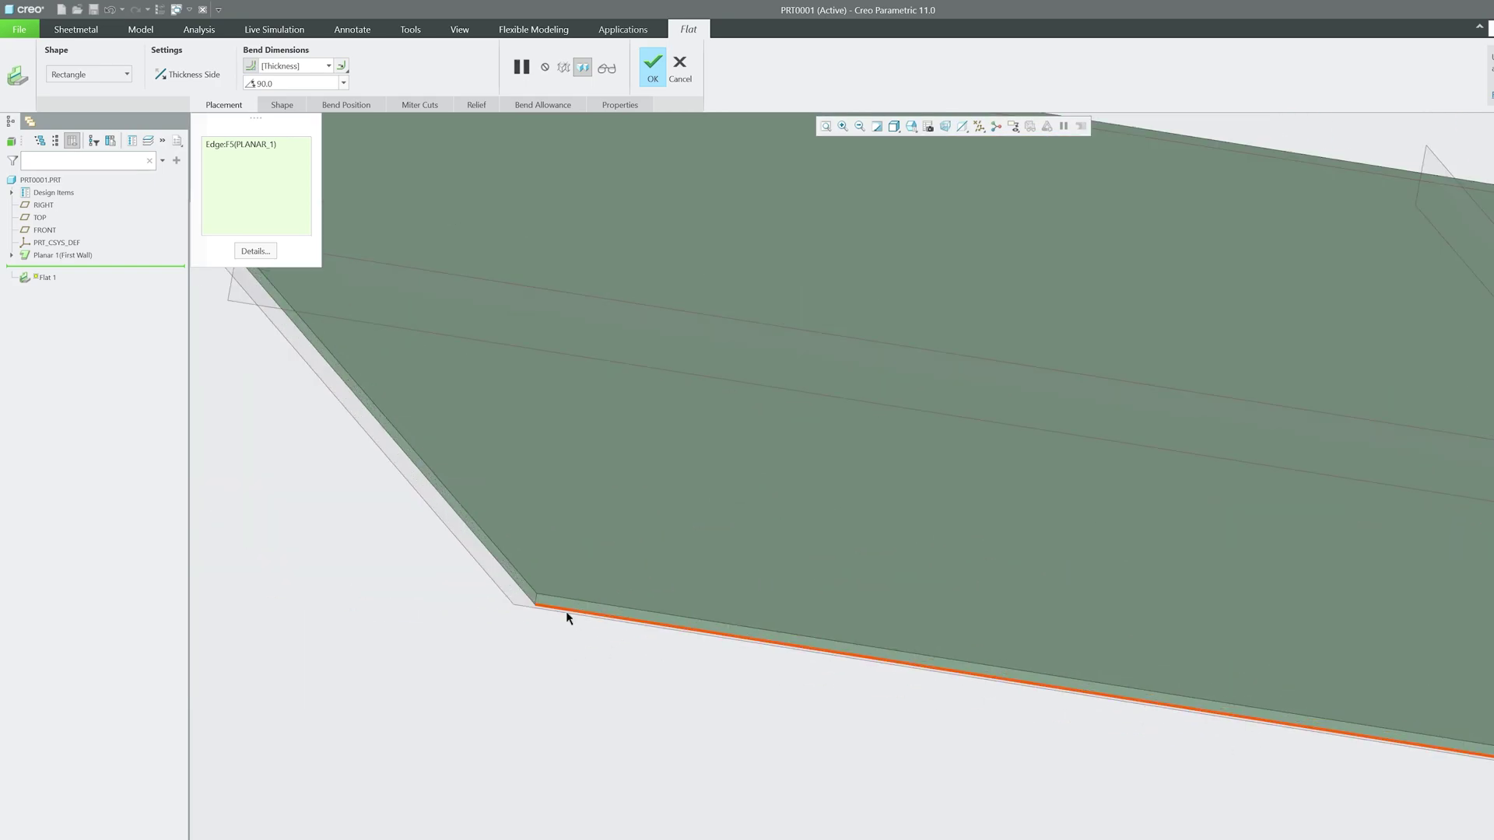
scroll(566, 610, down, 5)
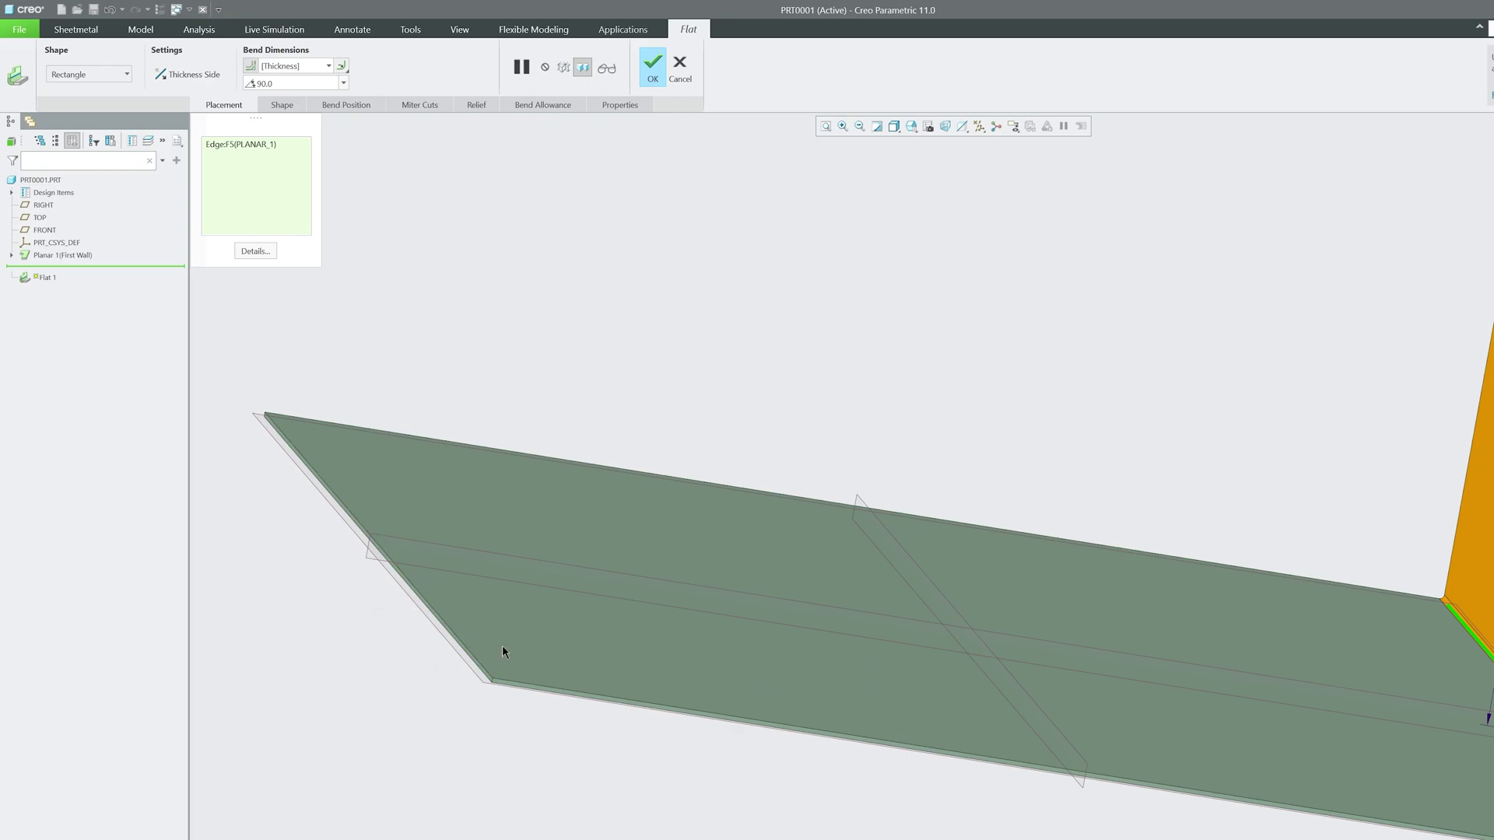
scroll(490, 669, up, 5)
click(501, 722)
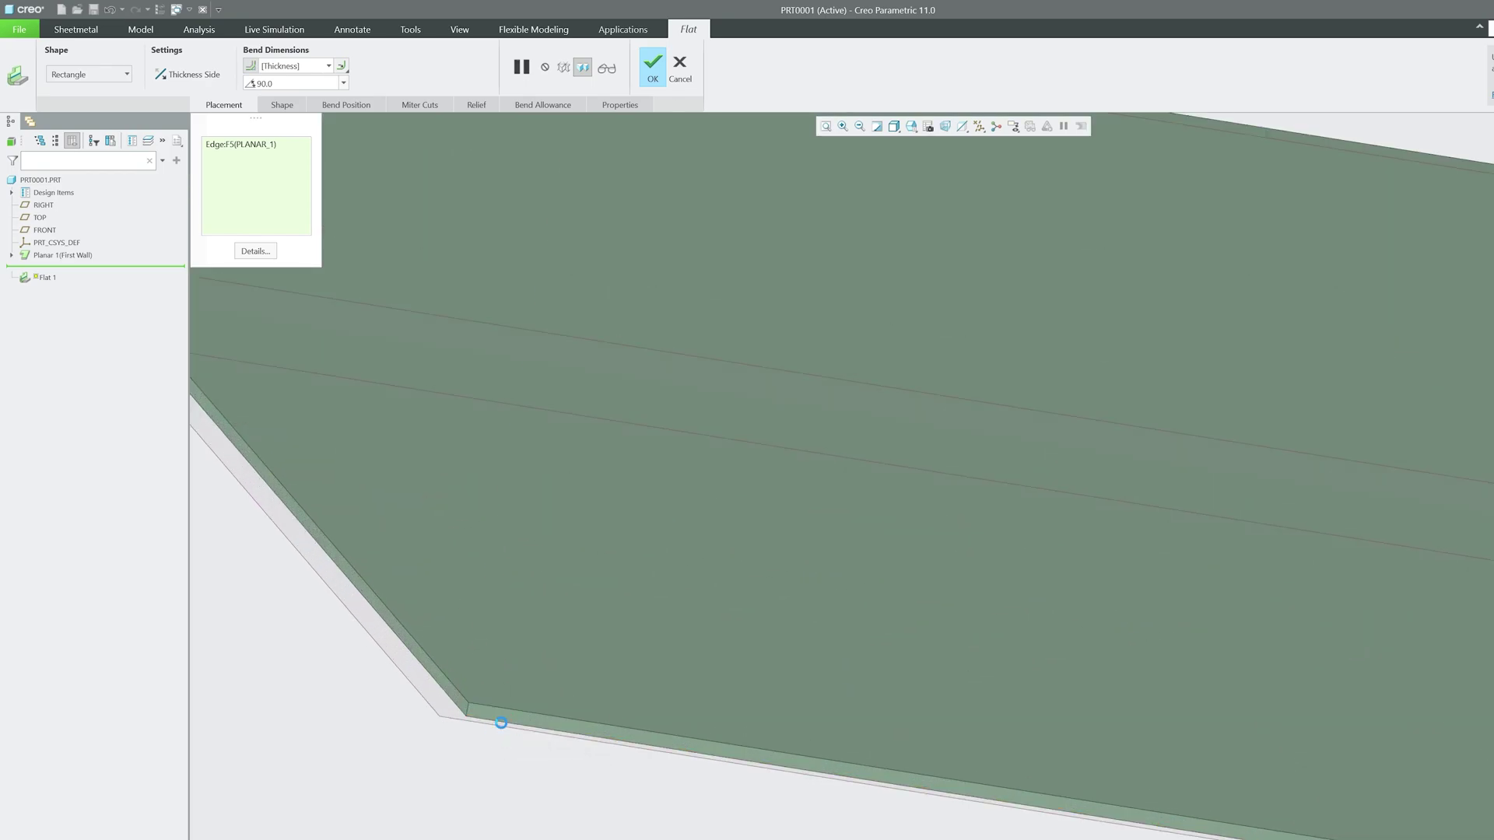
click(449, 699)
scroll(451, 700, down, 5)
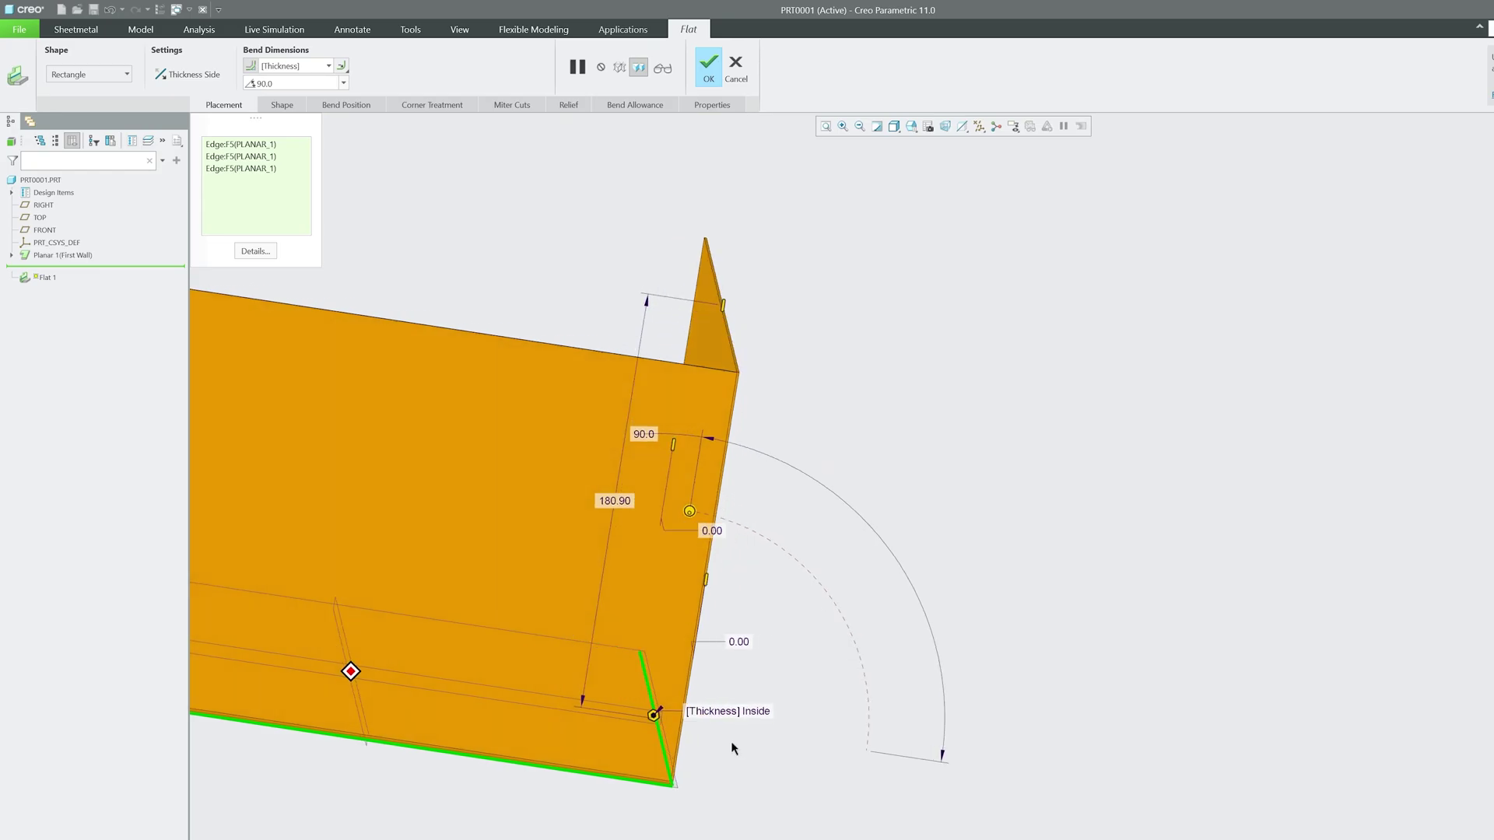
Add the remaining long edge to the flat wall's placement and complete the feature with walls on all four sides.
middle_drag(731, 749, 556, 371)
key(ctrl+d)
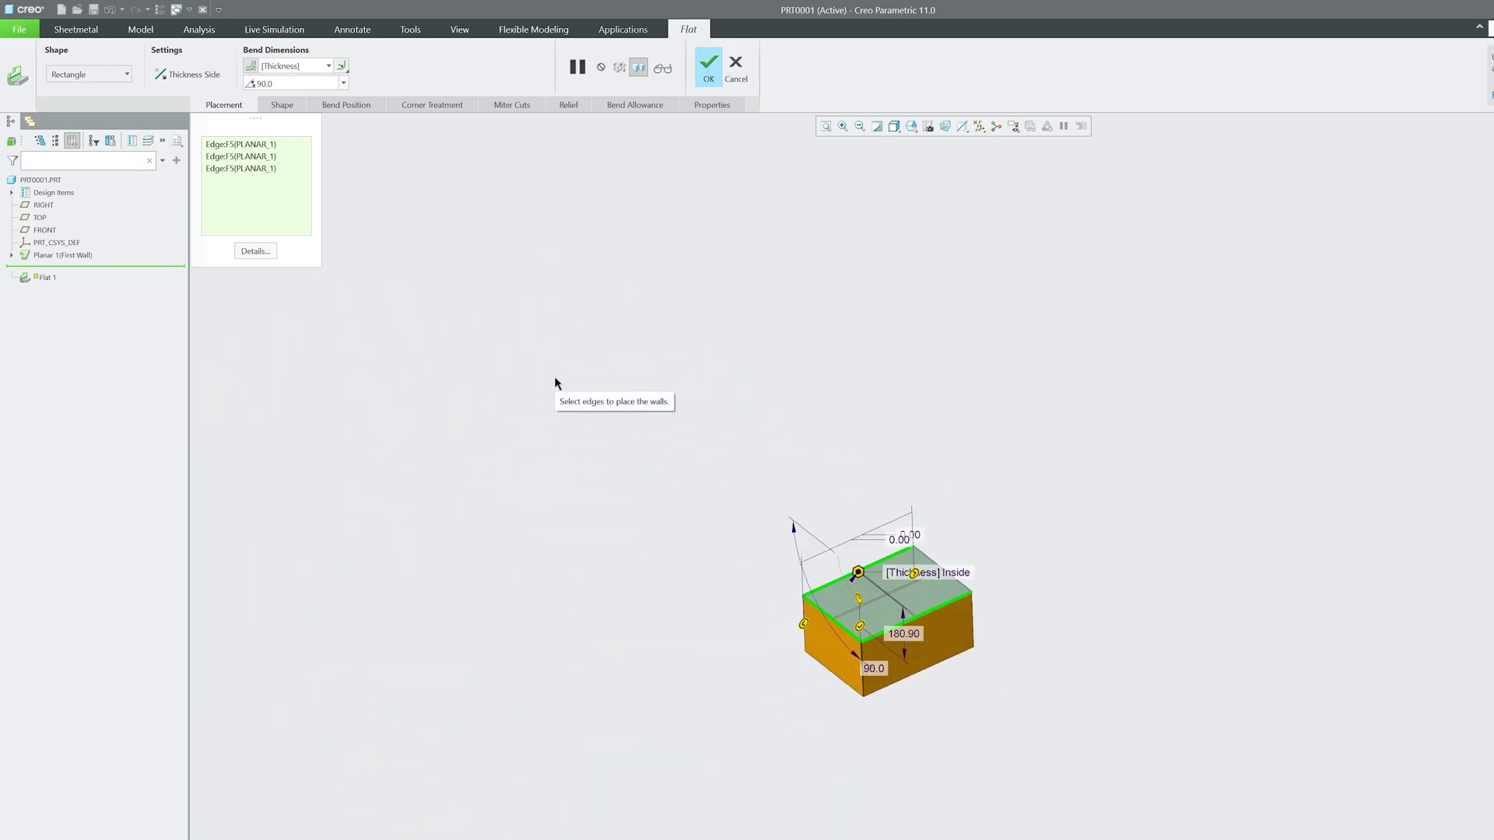
scroll(907, 740, down, 5)
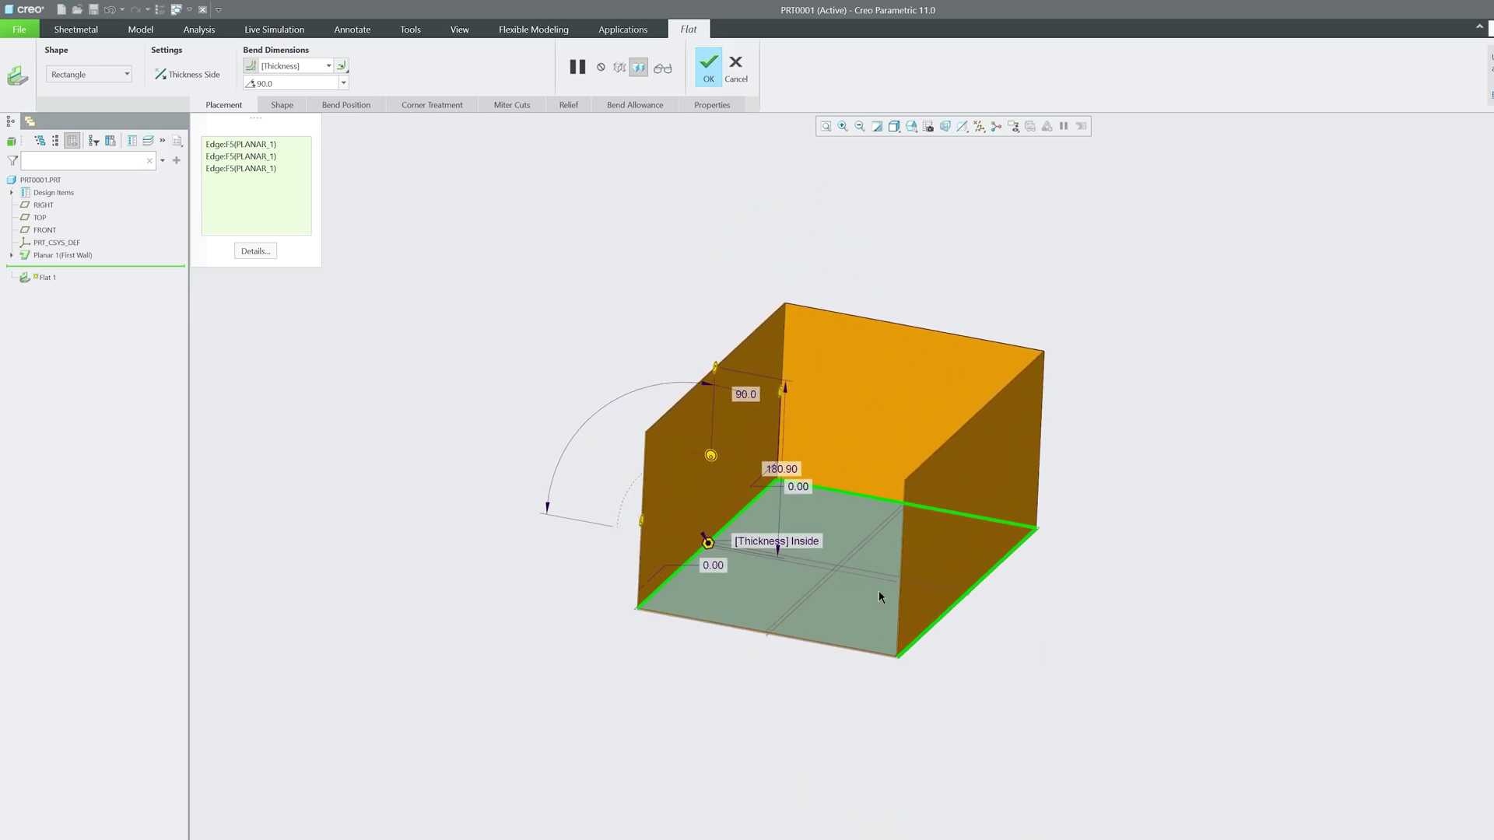
scroll(841, 756, down, 5)
scroll(923, 770, down, 2)
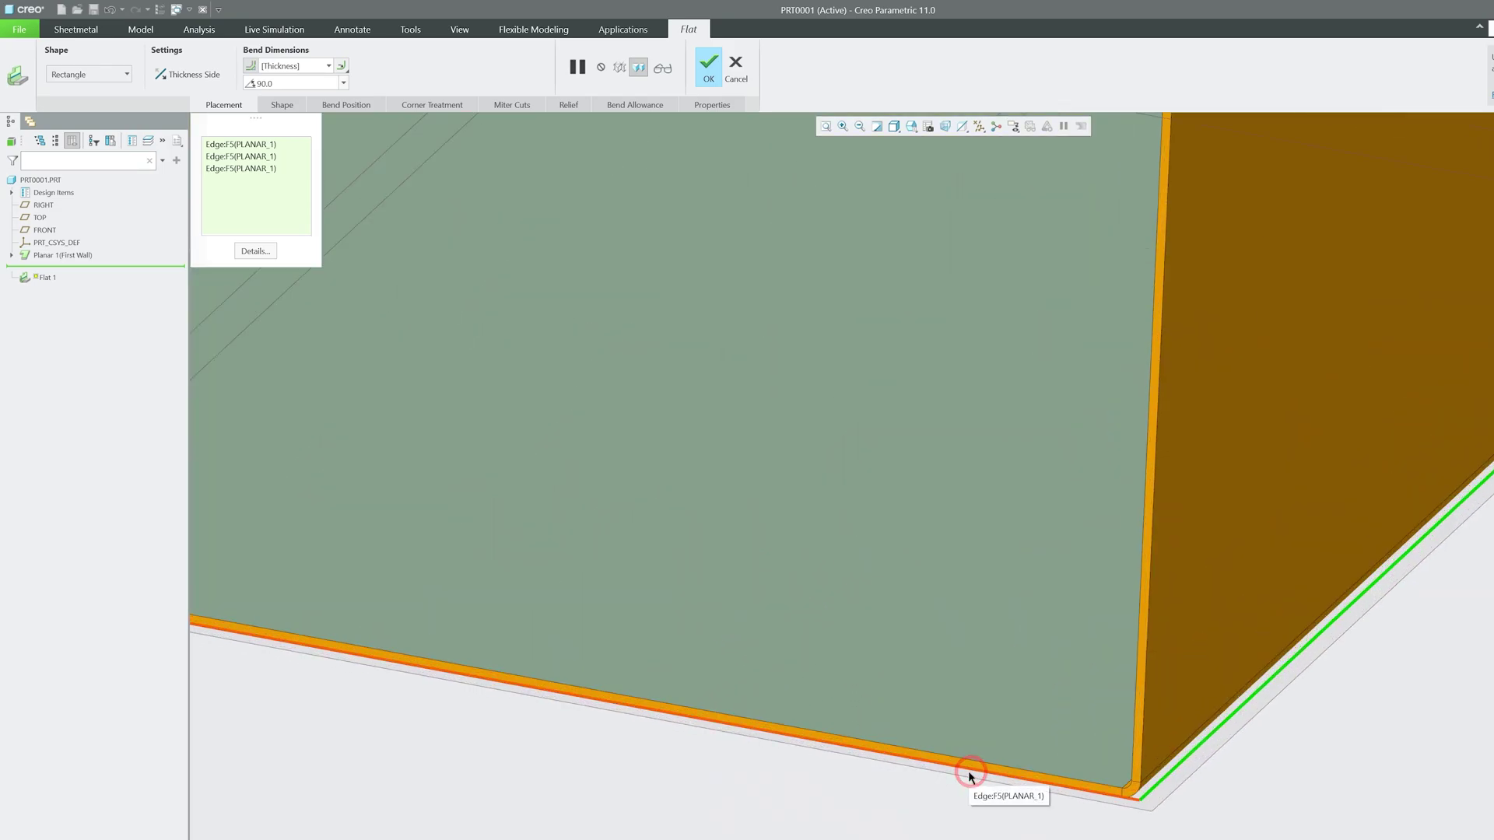
click(968, 775)
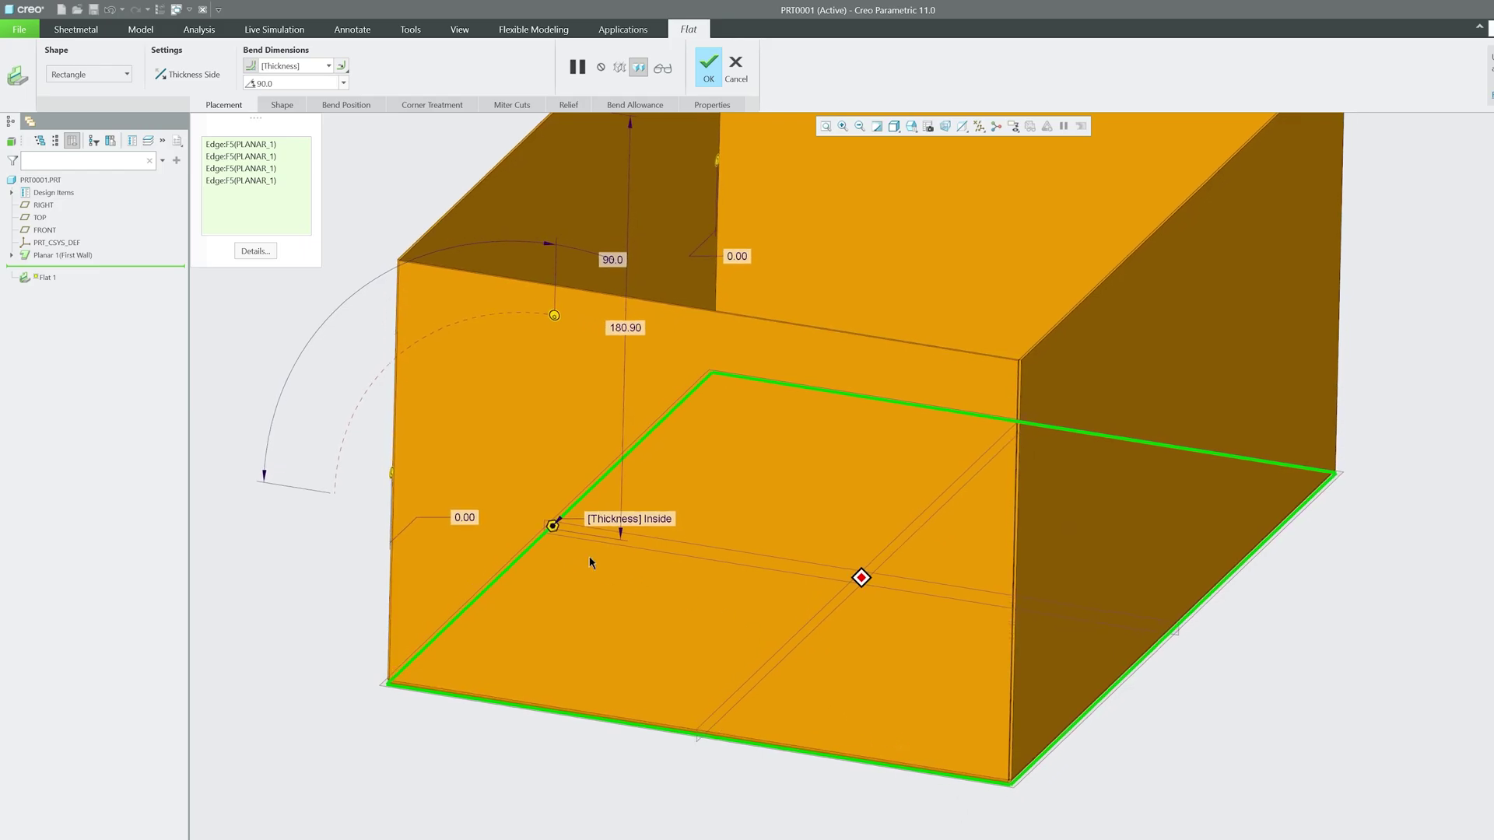
scroll(982, 677, down, 2)
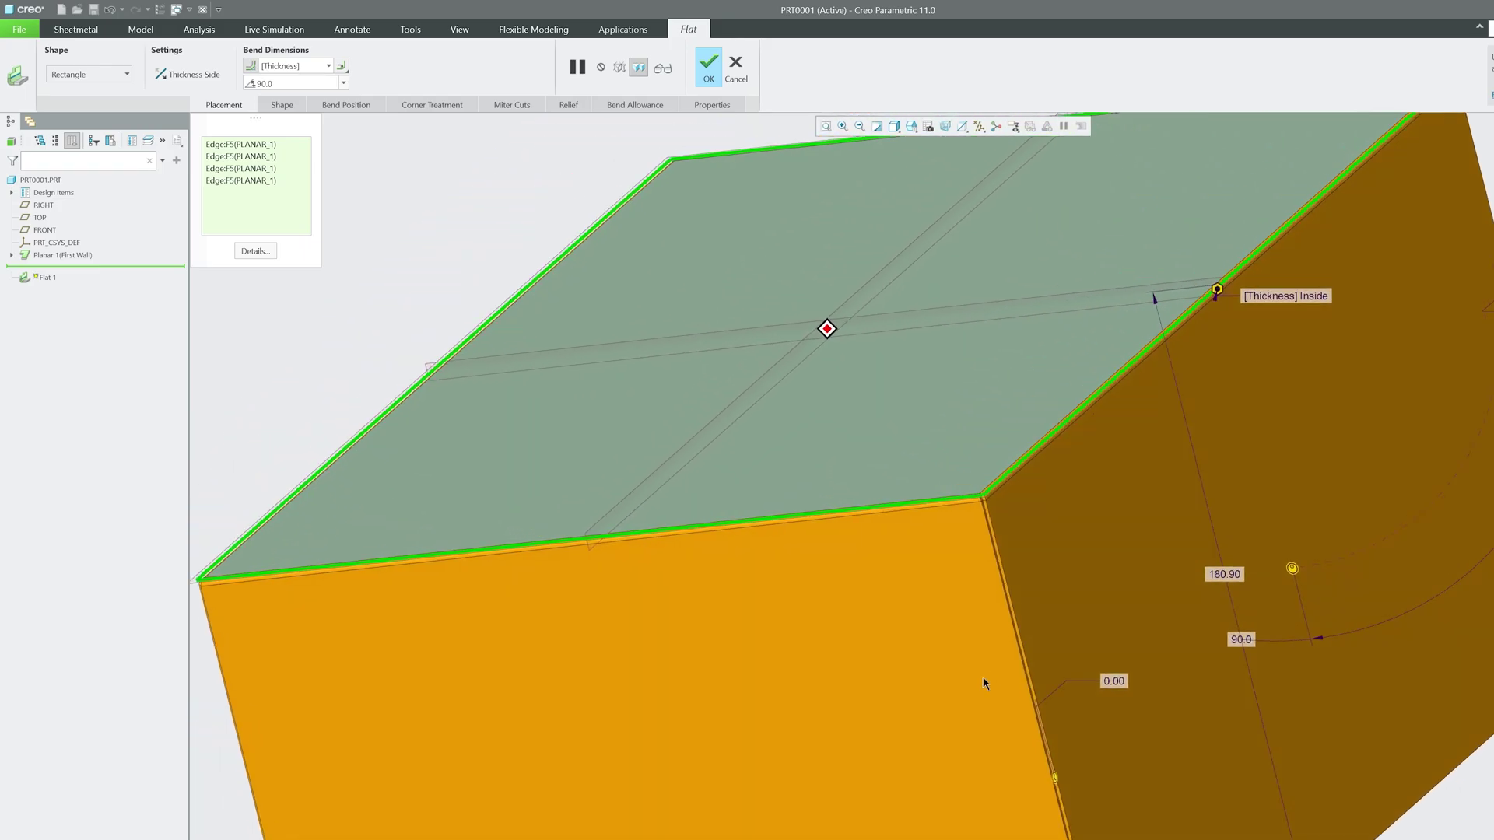
click(717, 58)
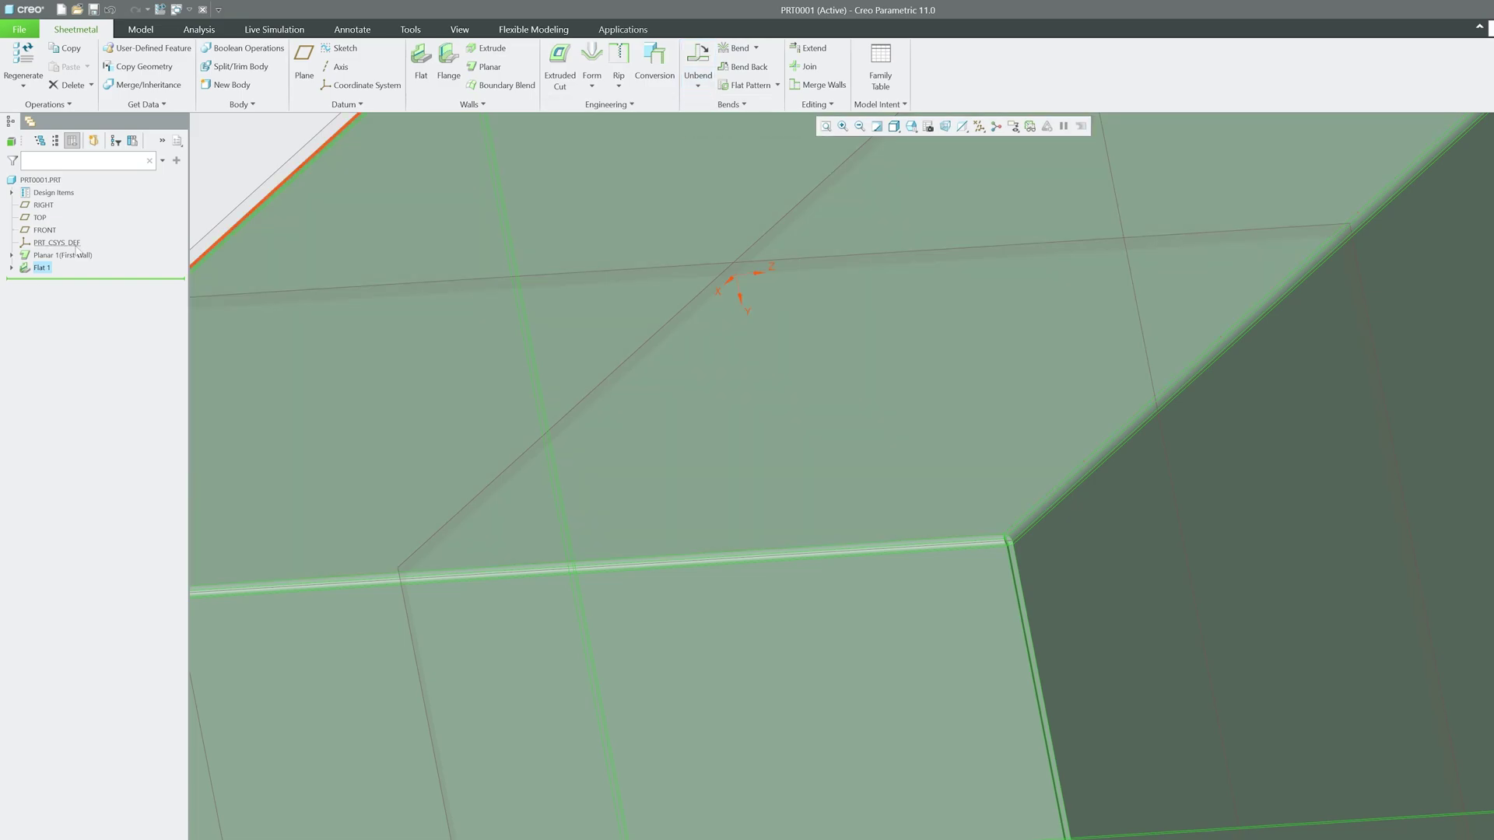
Examine the planar first wall's definition, including its thickness, references and body options, and leave it without making changes.
click(77, 256)
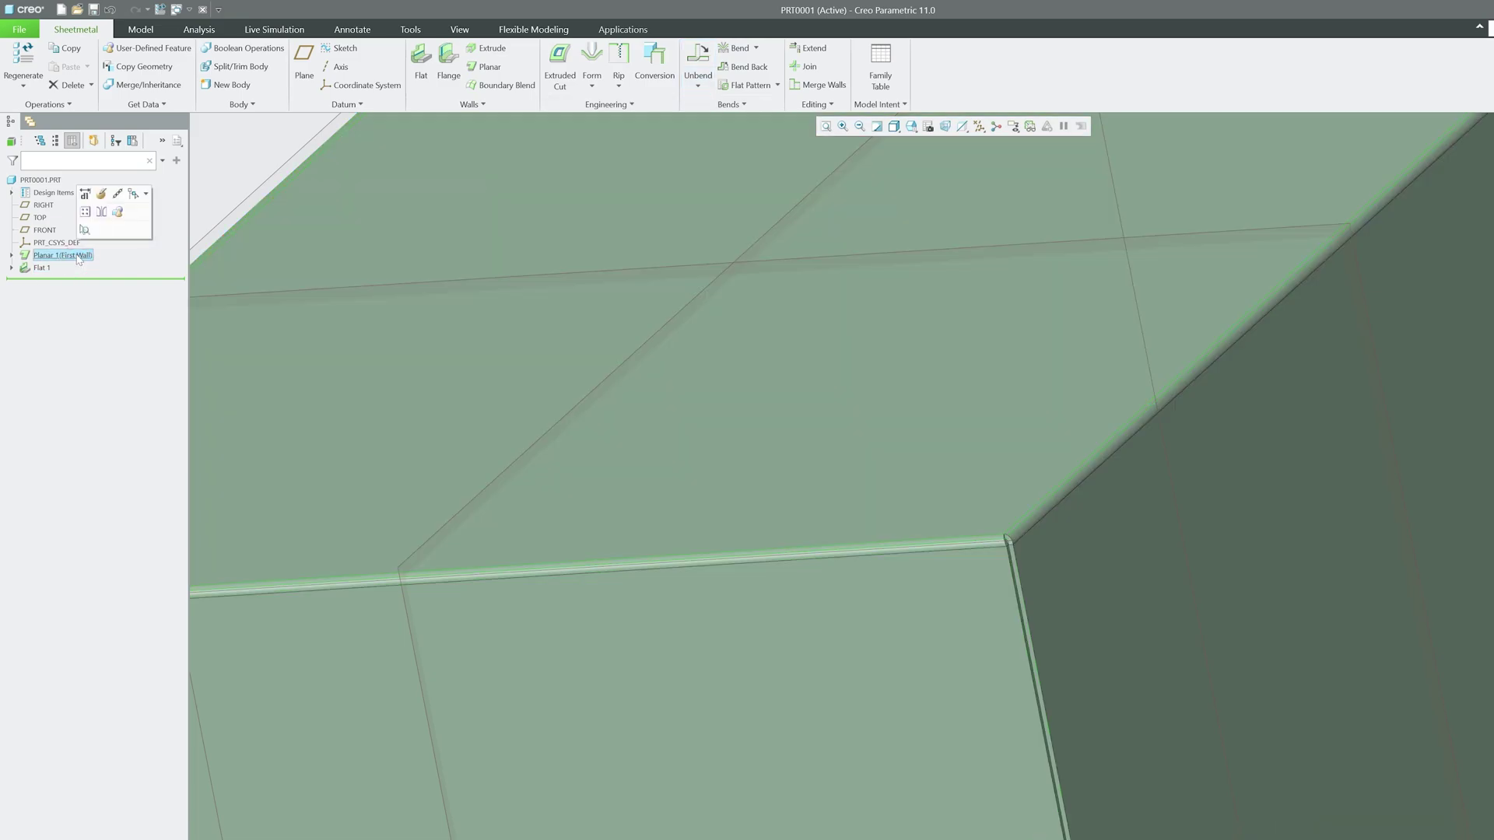
click(102, 196)
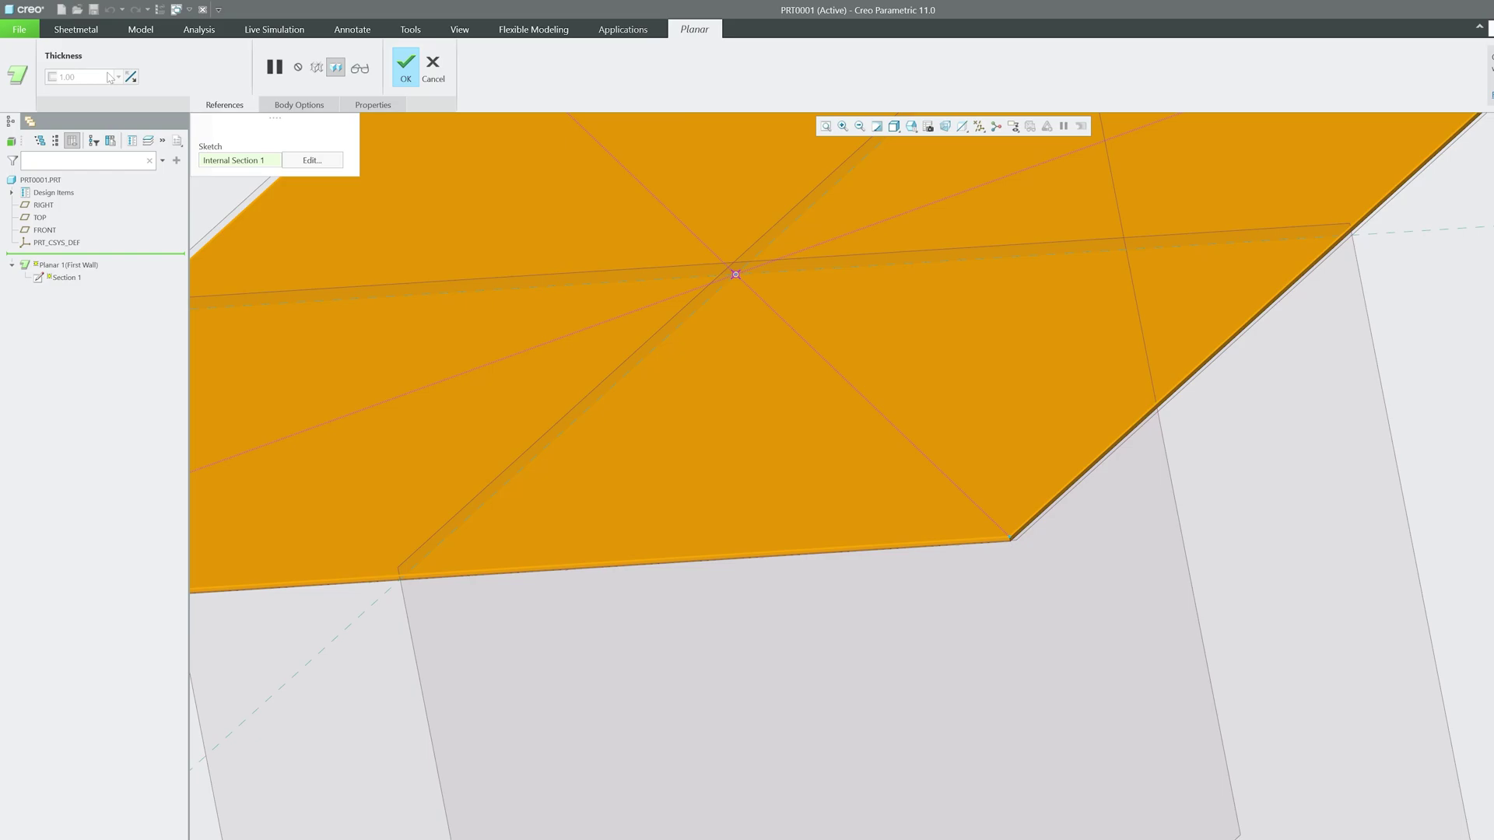
click(297, 105)
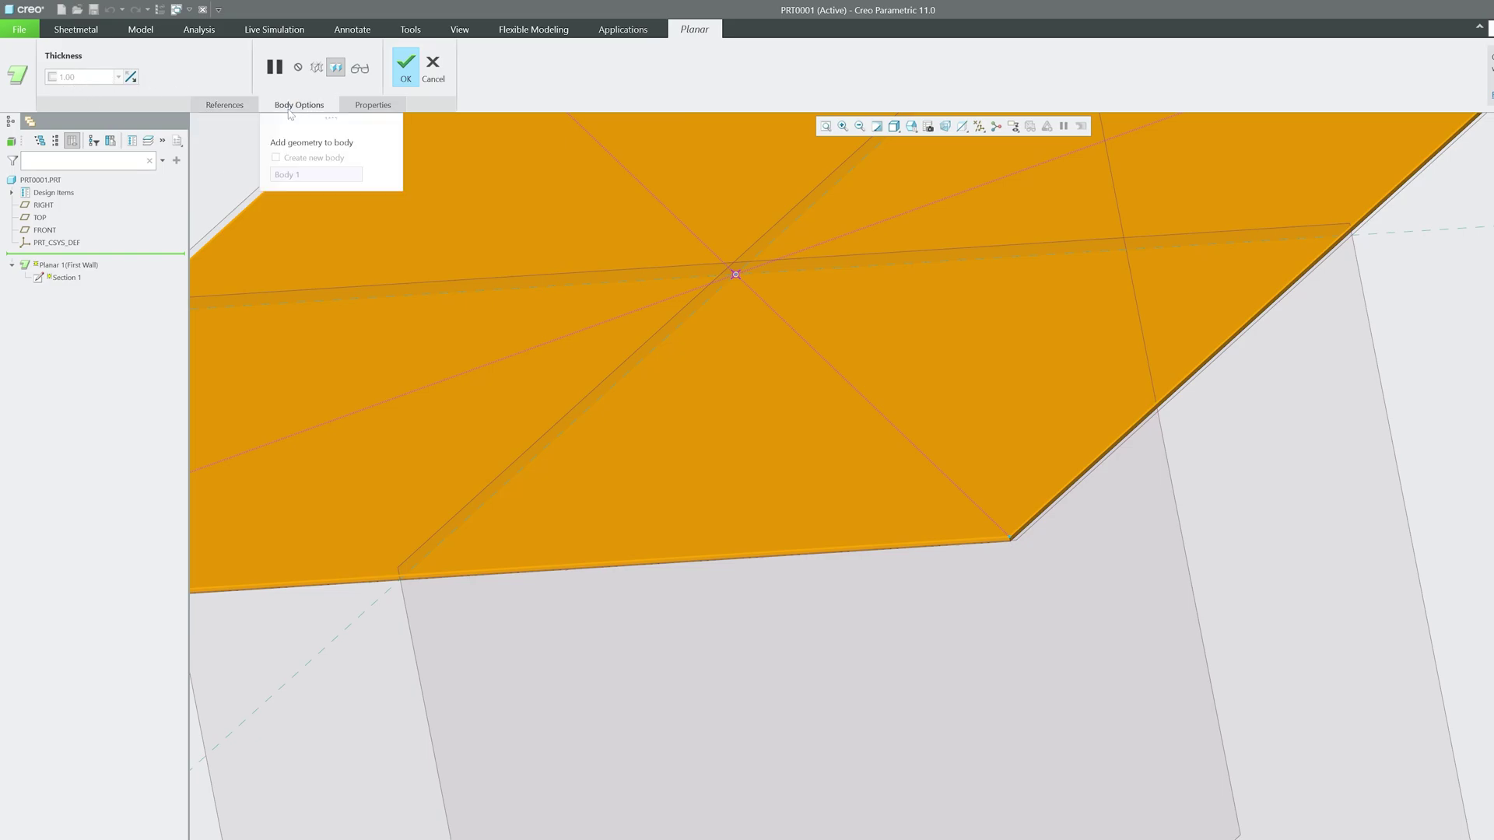
click(375, 103)
click(289, 104)
click(242, 107)
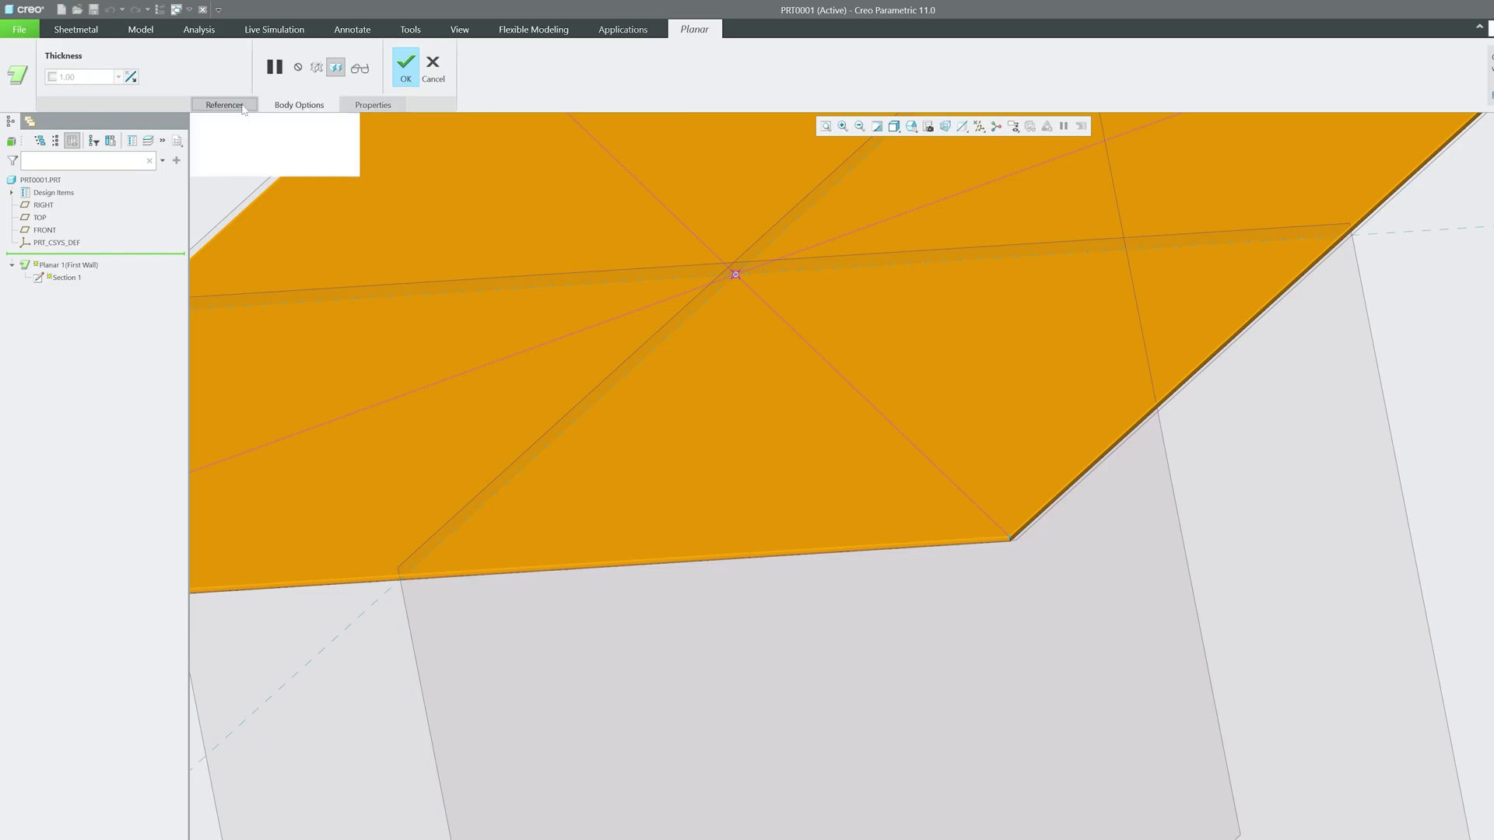
click(433, 67)
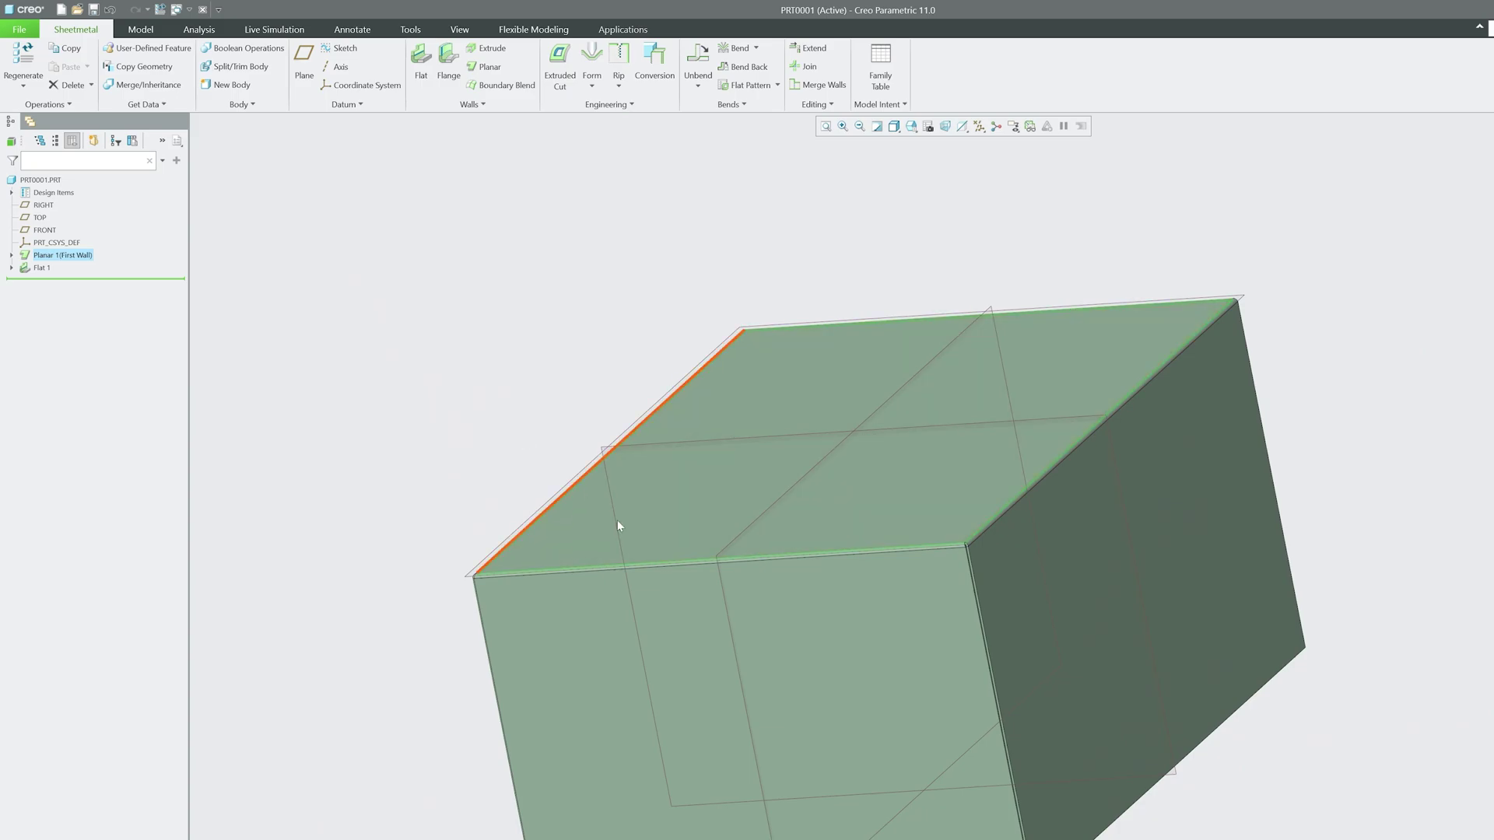
scroll(619, 522, down, 3)
Roll the model back to just before the flat wall and check the planar first wall's definition, including its references and properties.
click(122, 282)
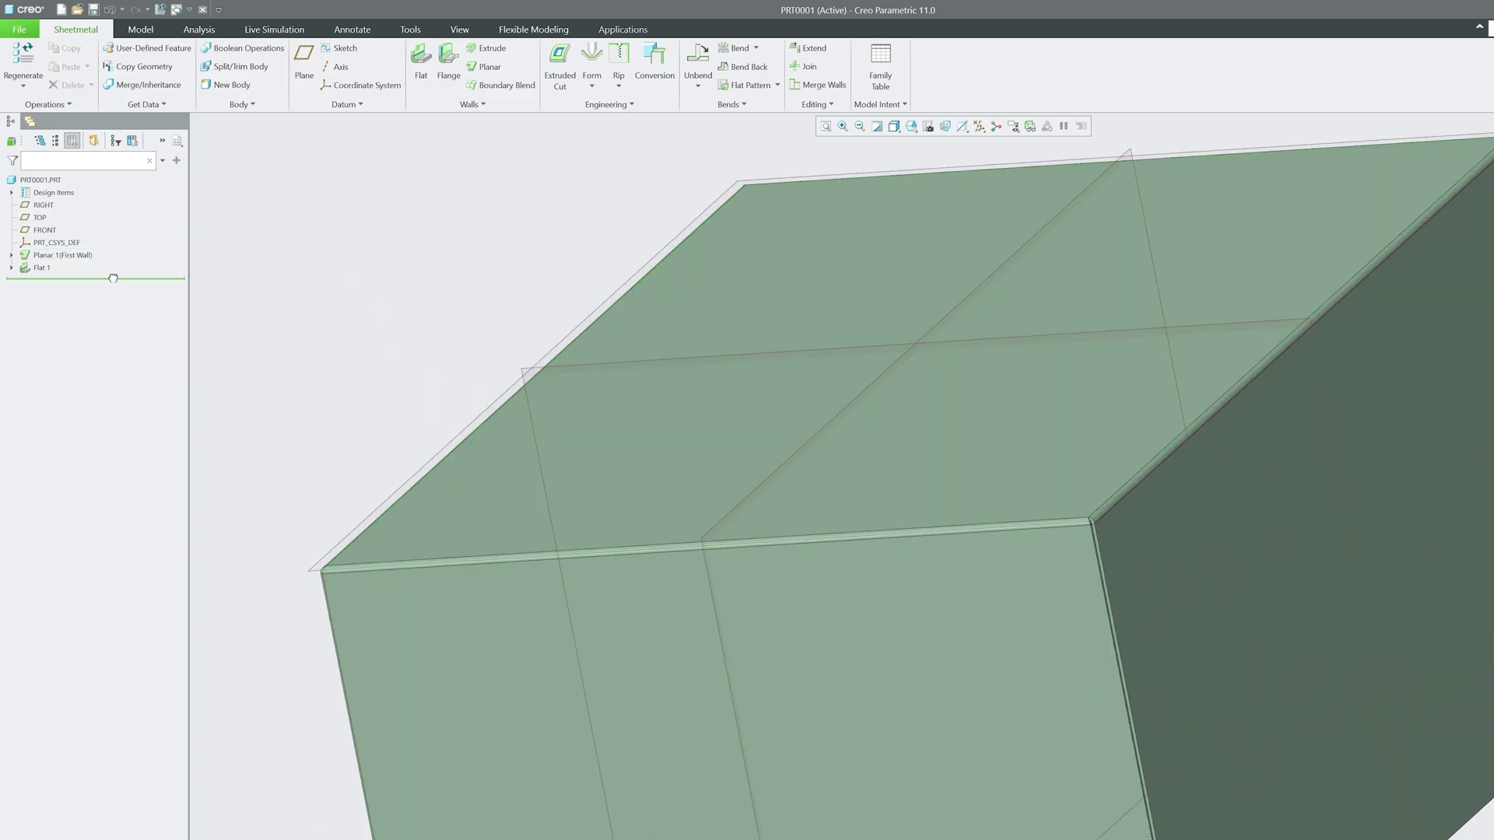
drag(113, 272, 114, 264)
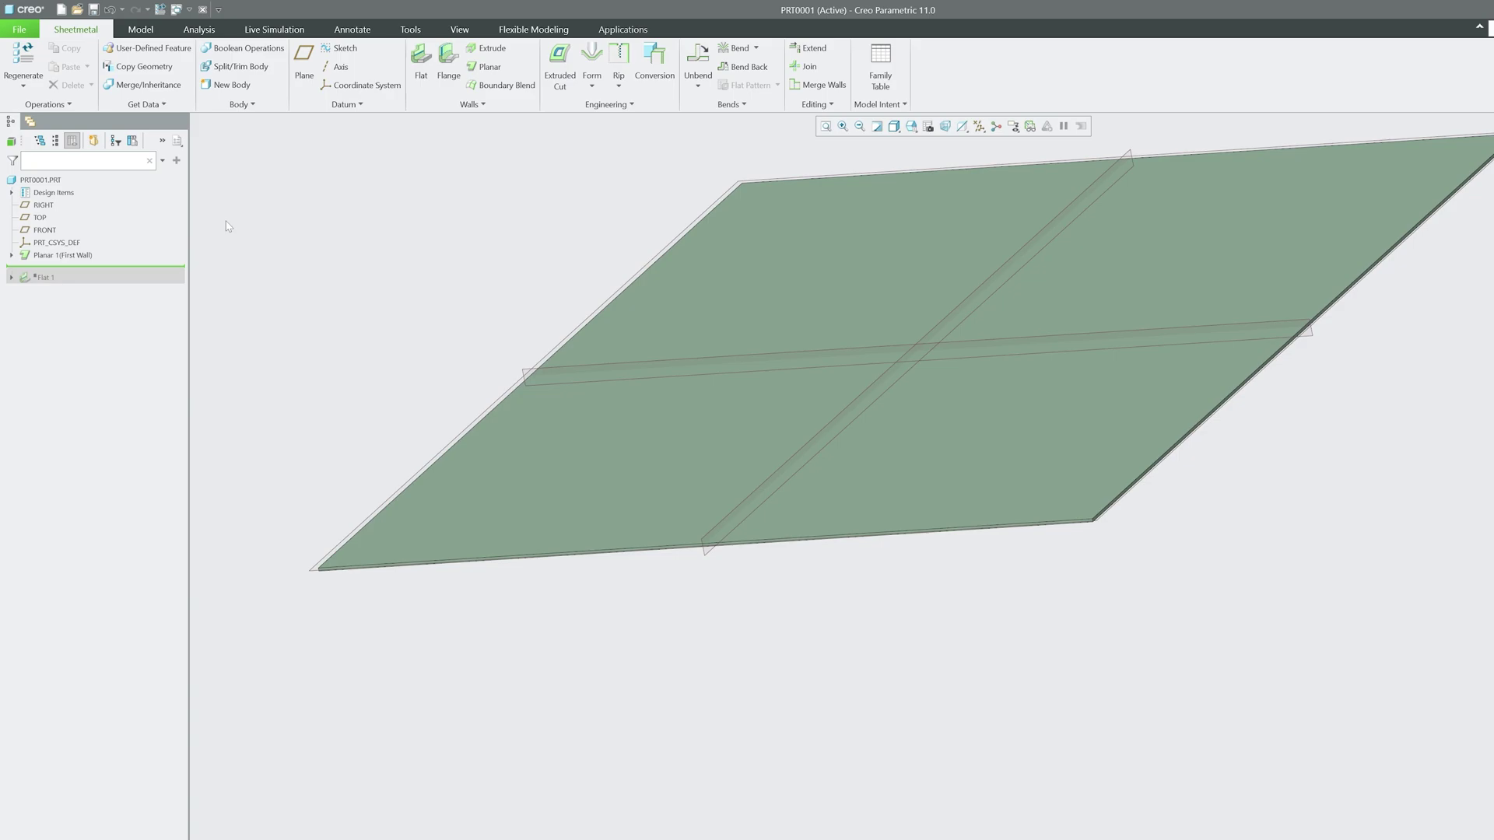
click(100, 254)
click(106, 193)
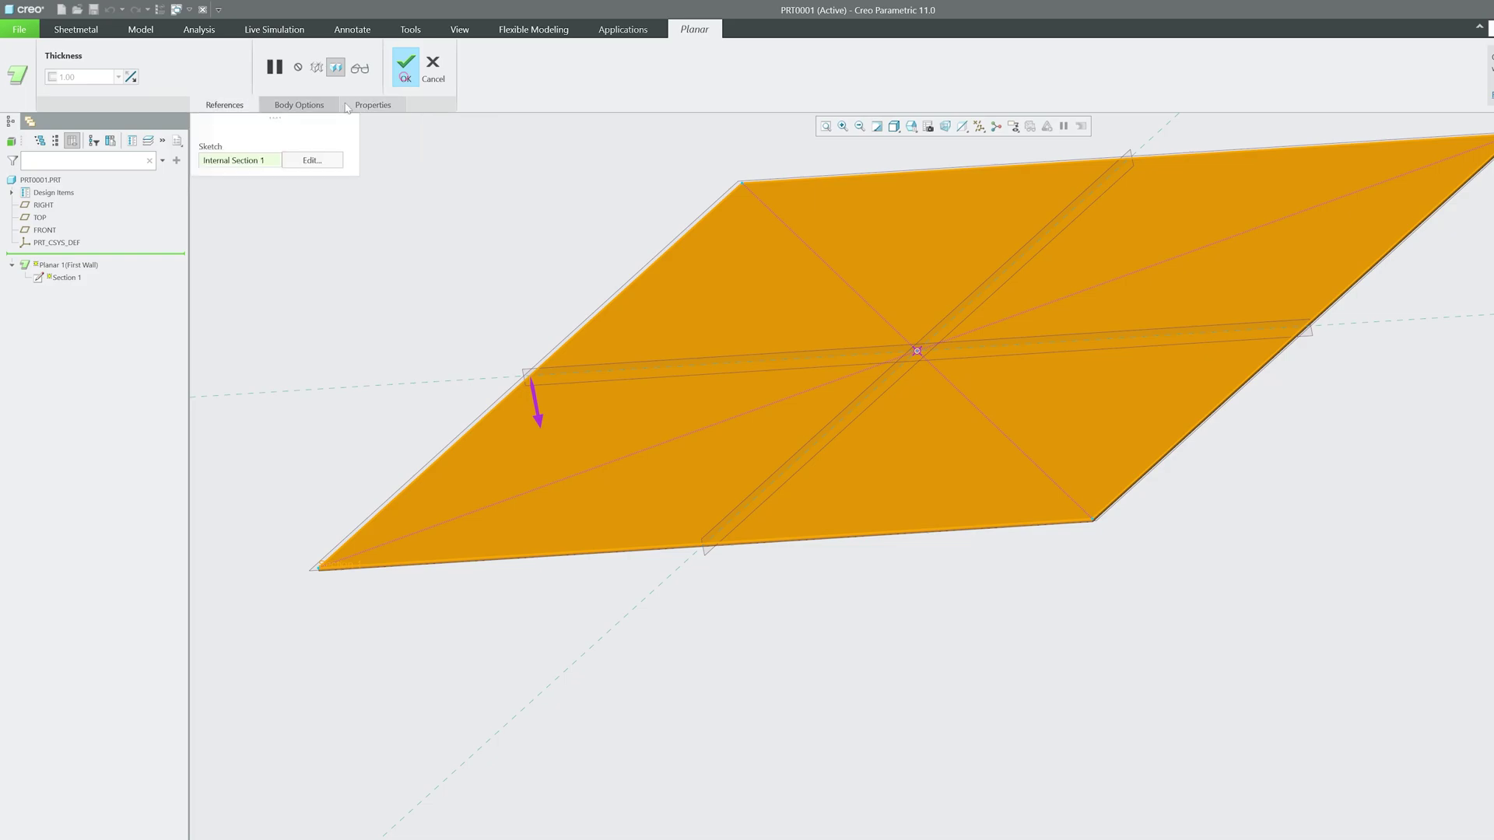
click(403, 68)
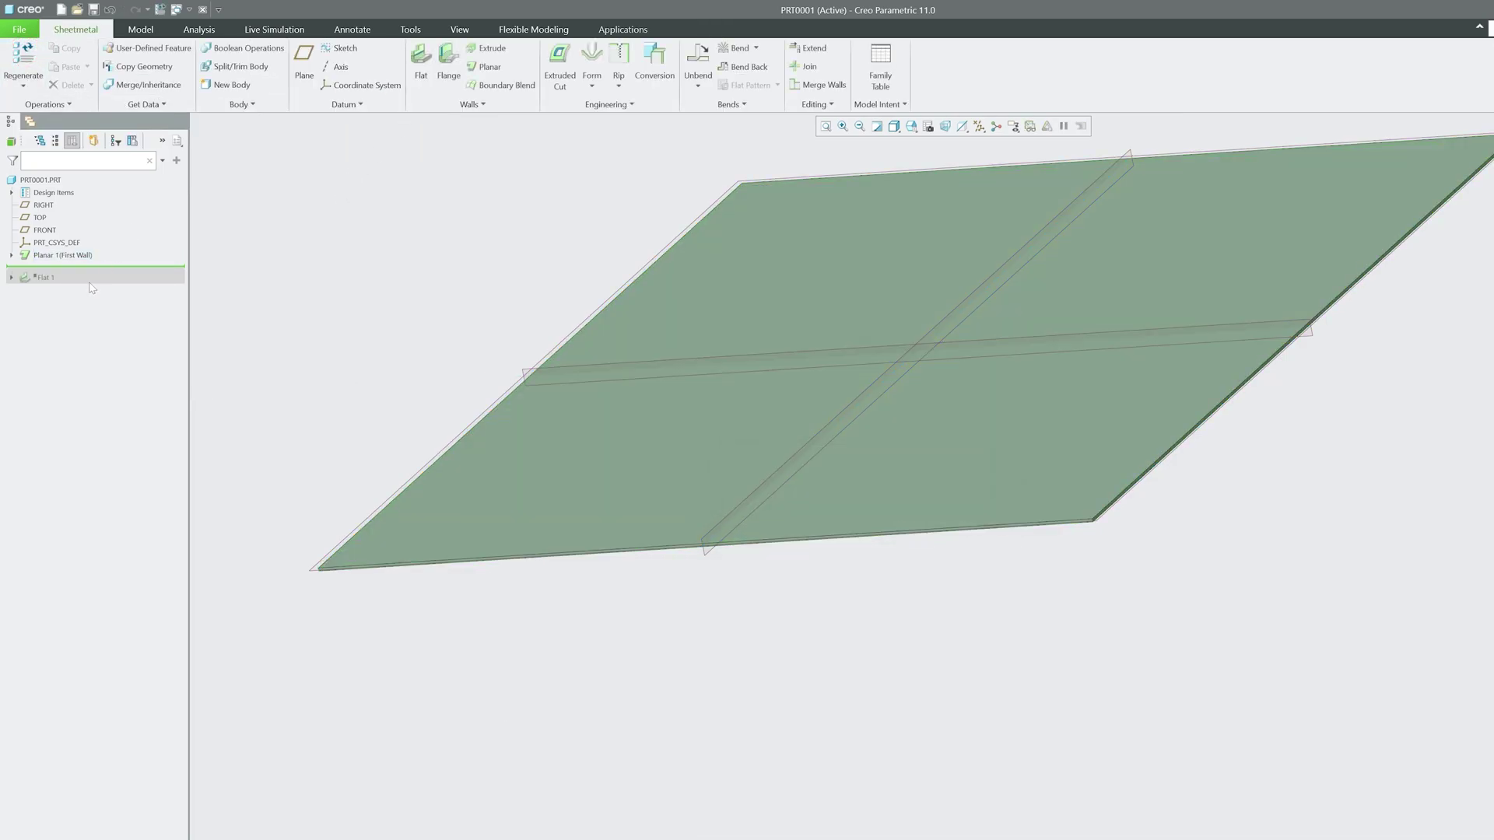
click(75, 256)
click(106, 199)
click(406, 68)
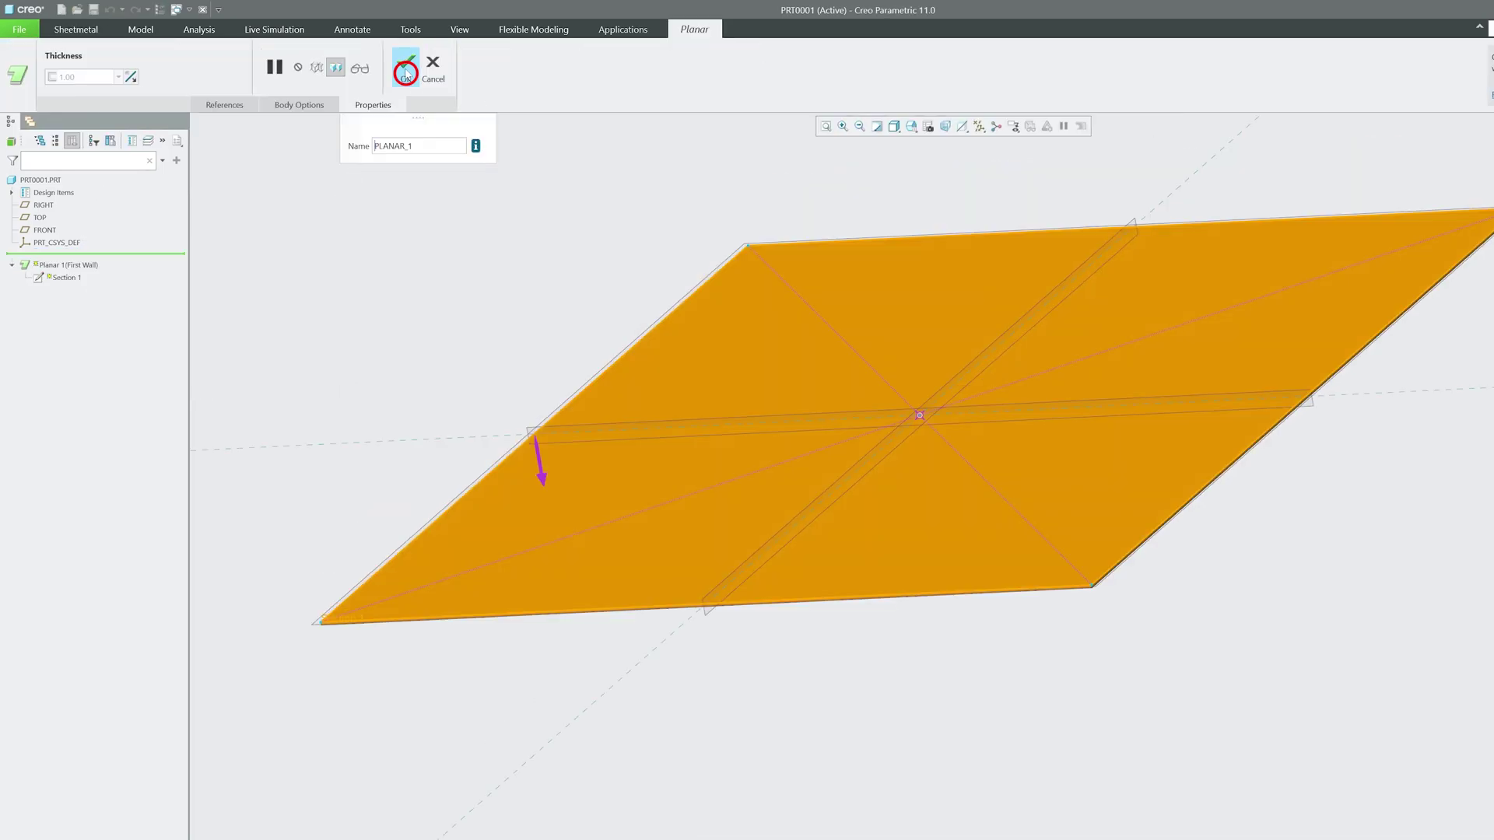
Show the planar first wall's dimensions, pick its thickness dimension and regenerate the model.
click(62, 256)
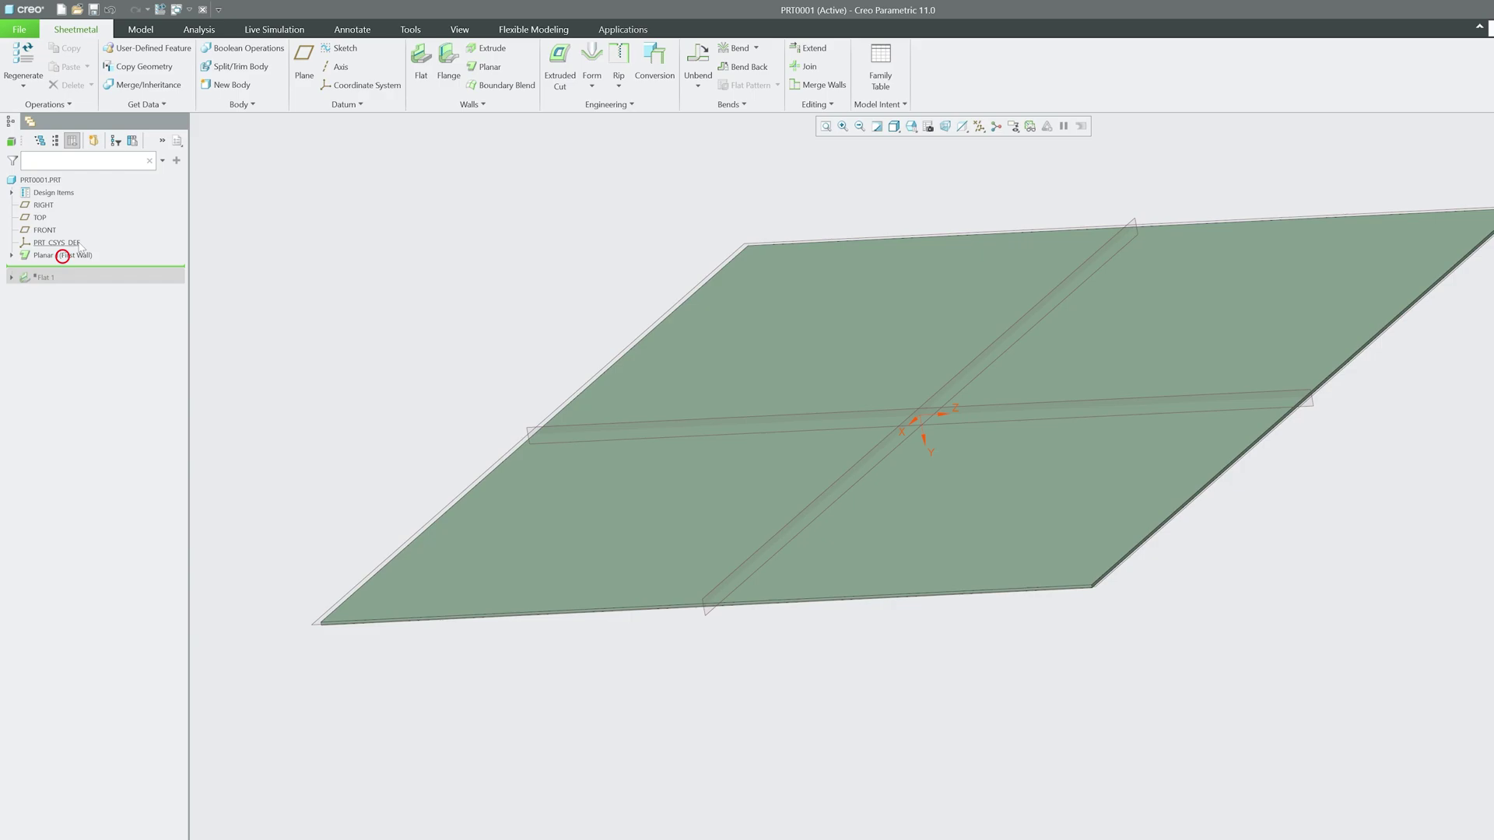
click(73, 194)
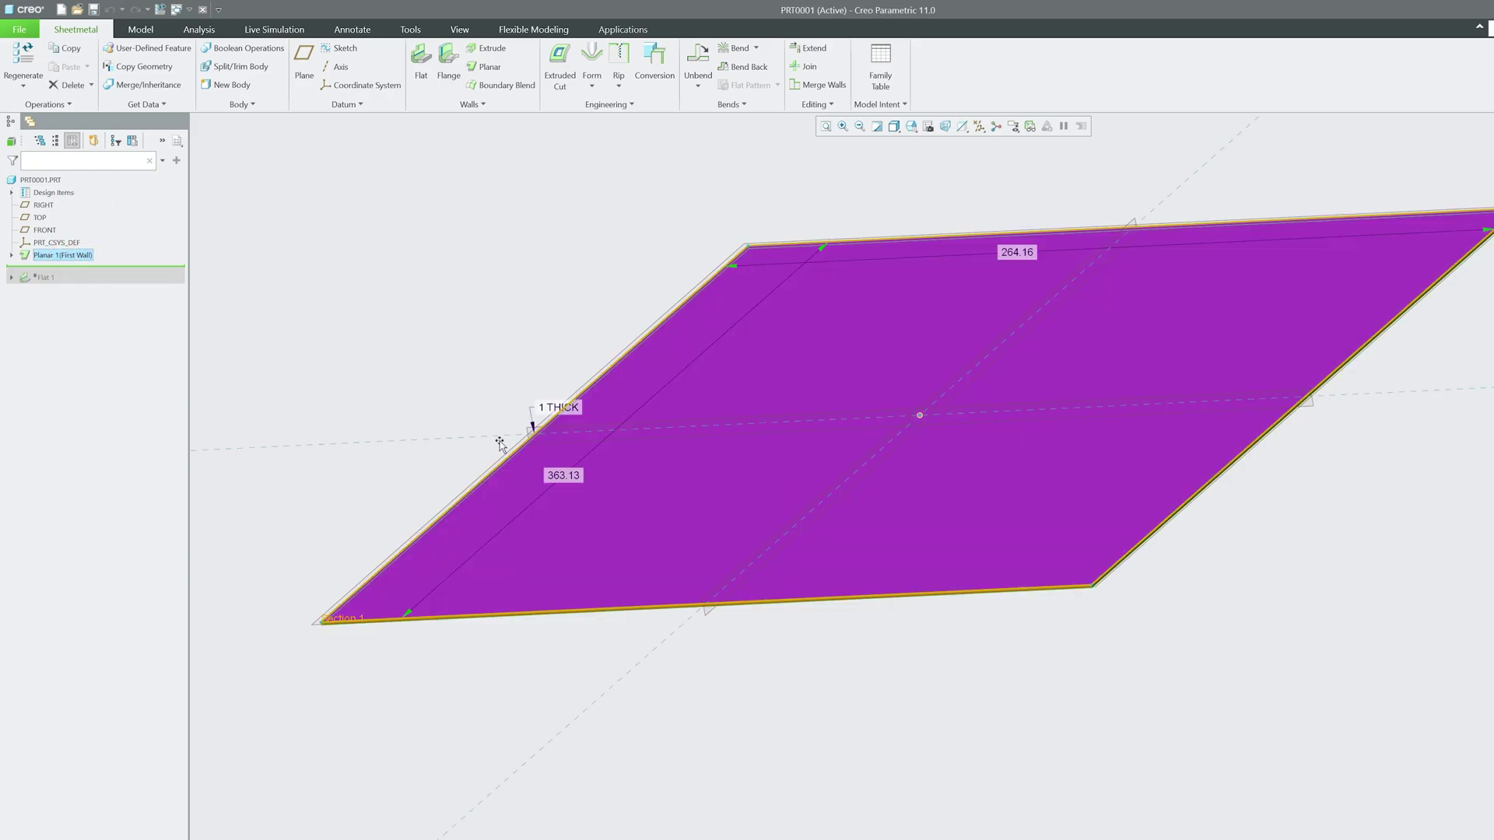
click(549, 408)
click(25, 52)
Delete the flat wall feature from the model.
right_click(40, 279)
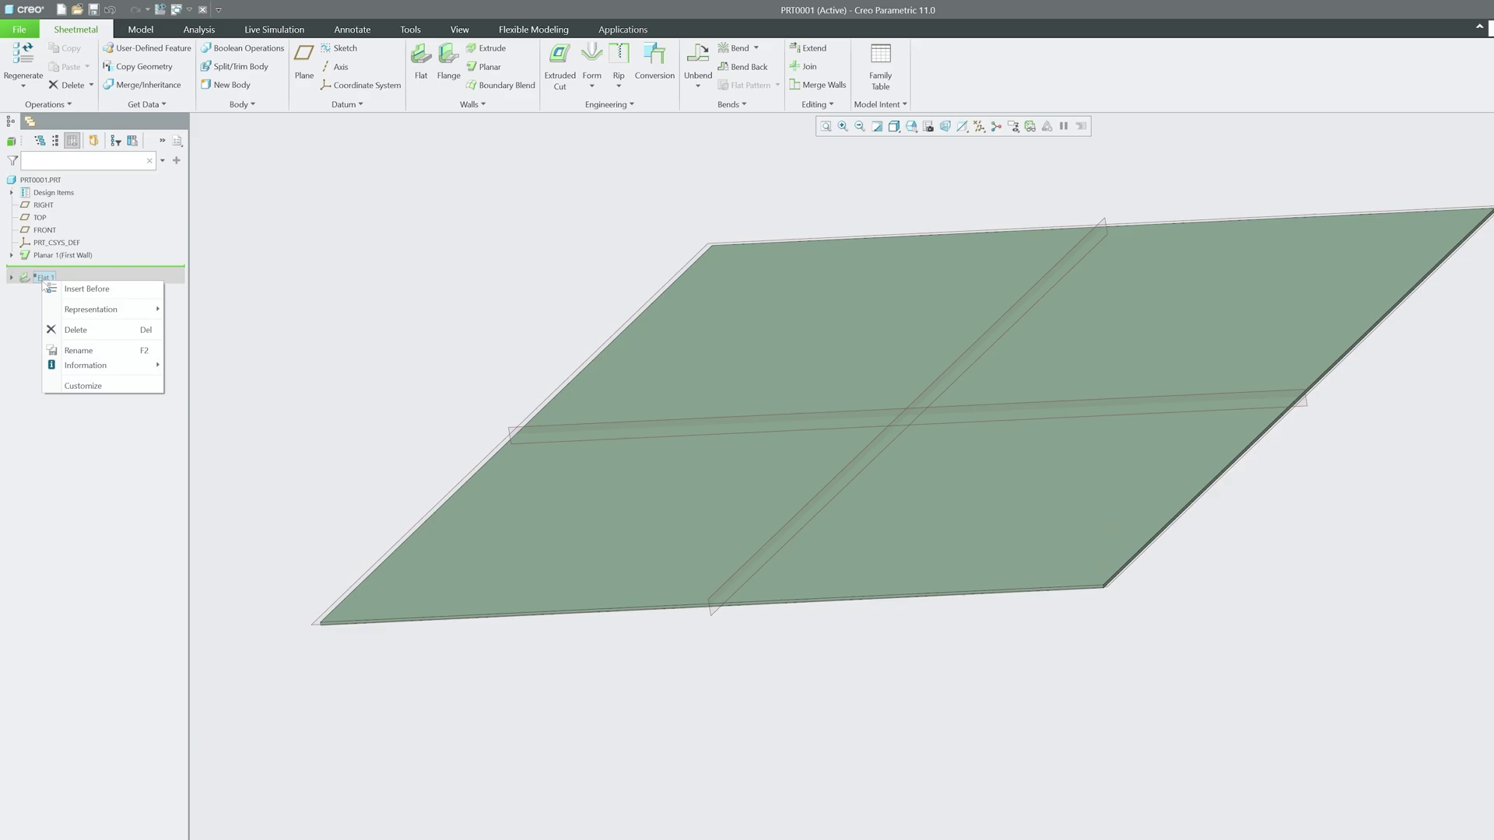
click(73, 343)
click(902, 506)
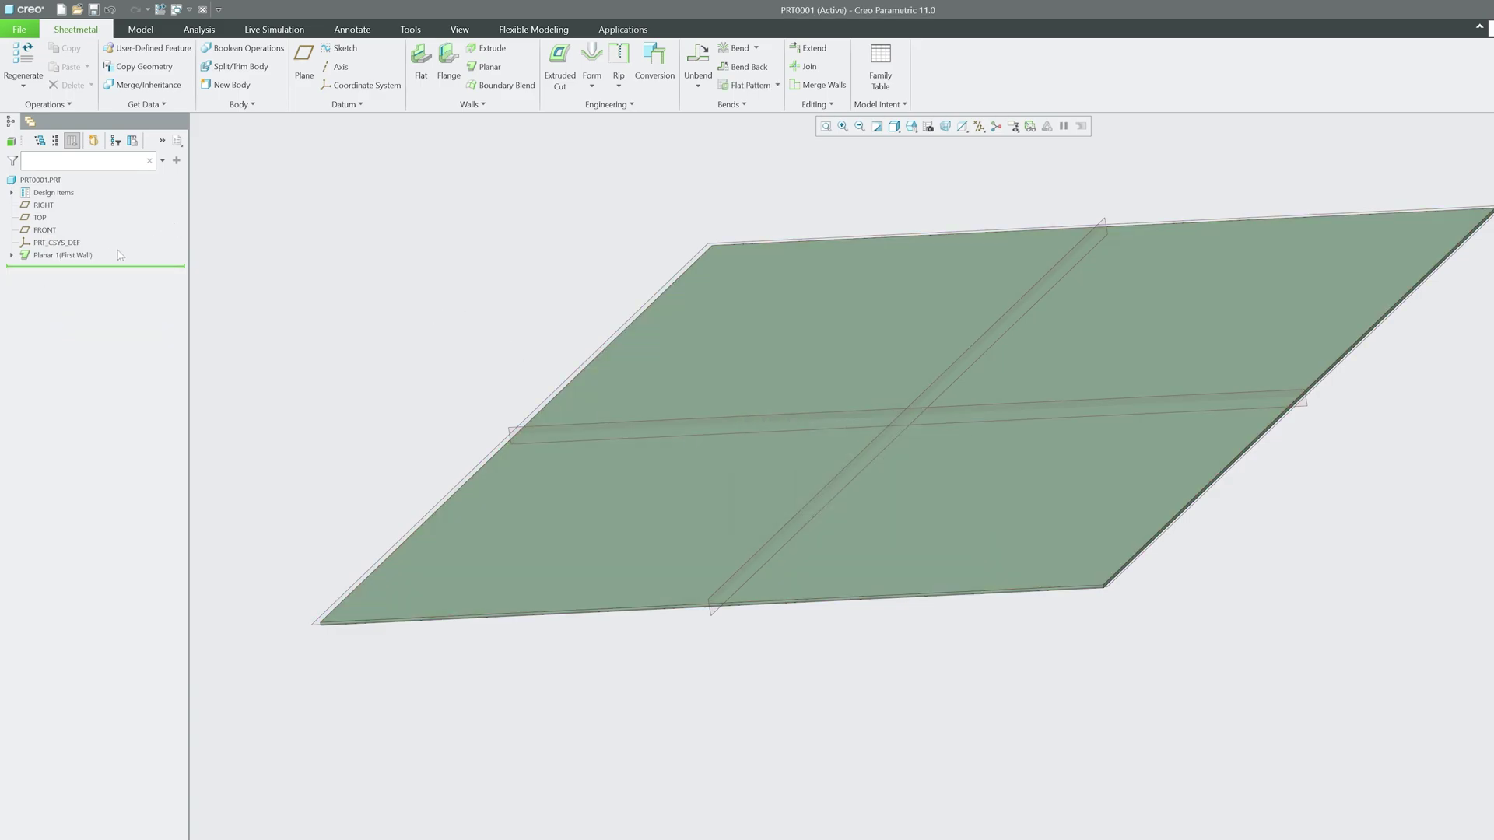
Reopen the planar first wall's definition to check whether its thickness can be edited, and leave it without changes.
click(80, 257)
click(102, 198)
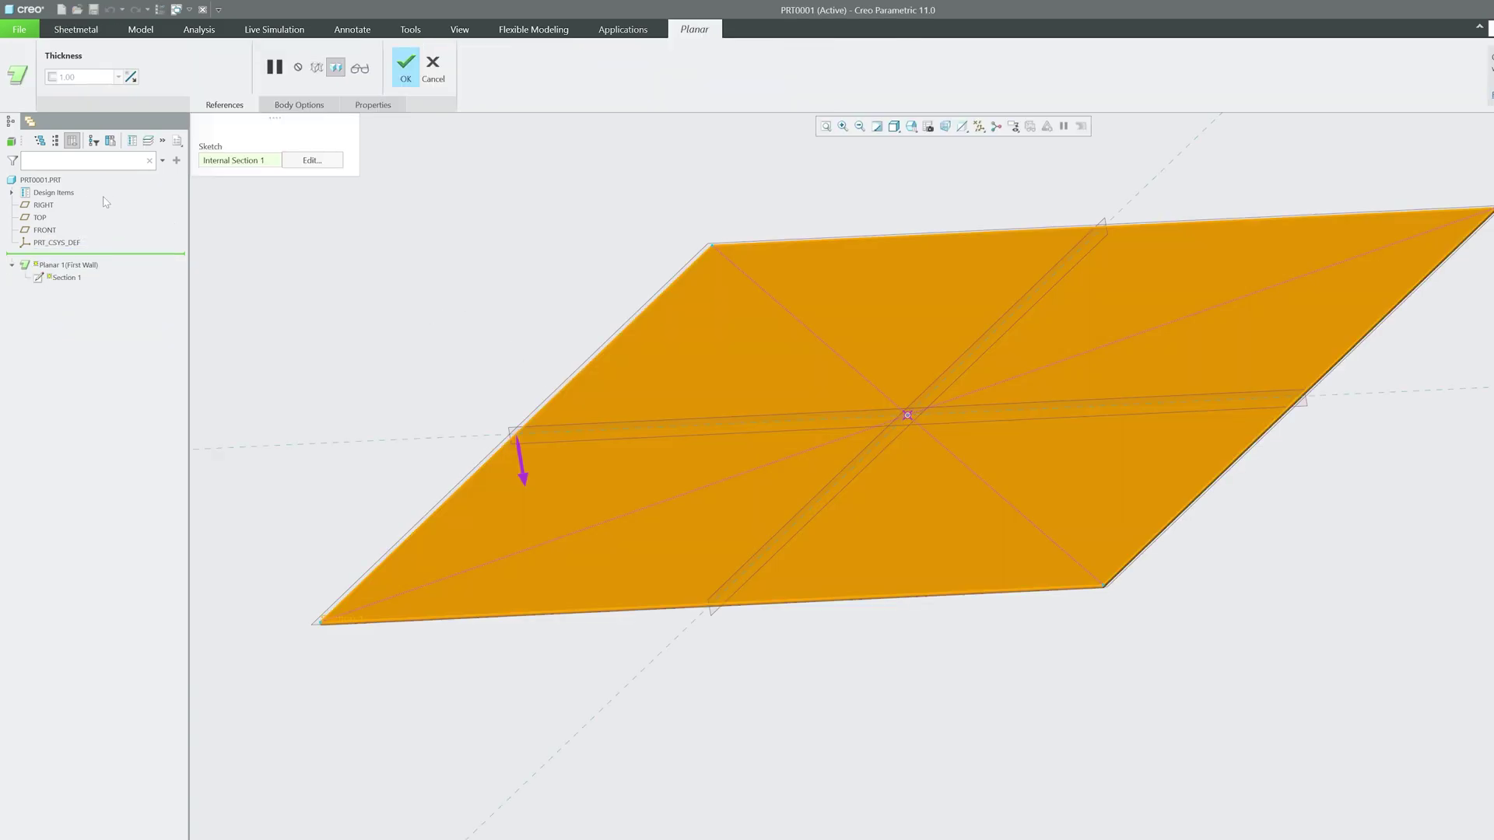
click(404, 70)
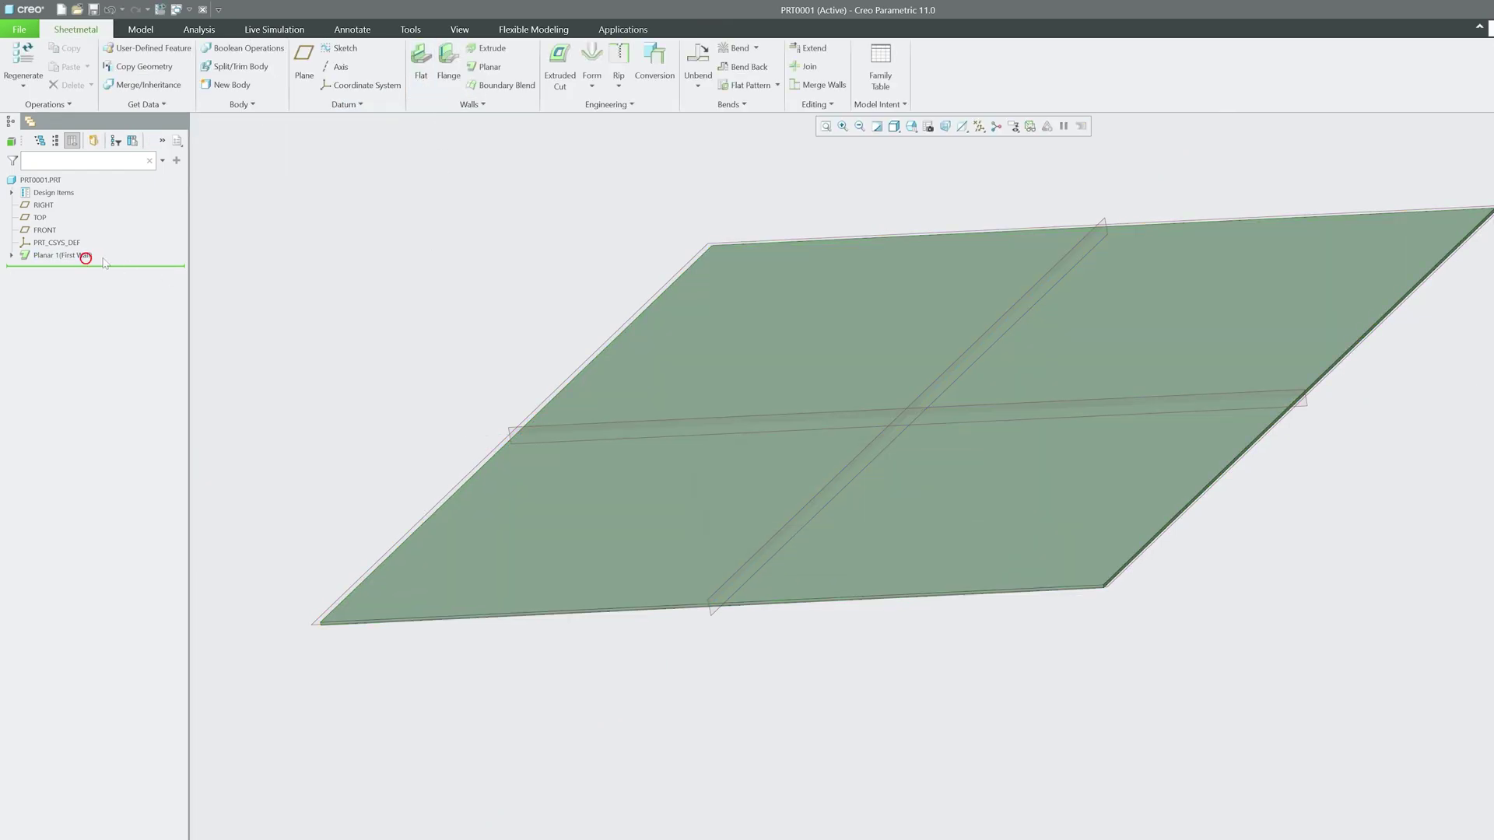
click(78, 255)
click(111, 195)
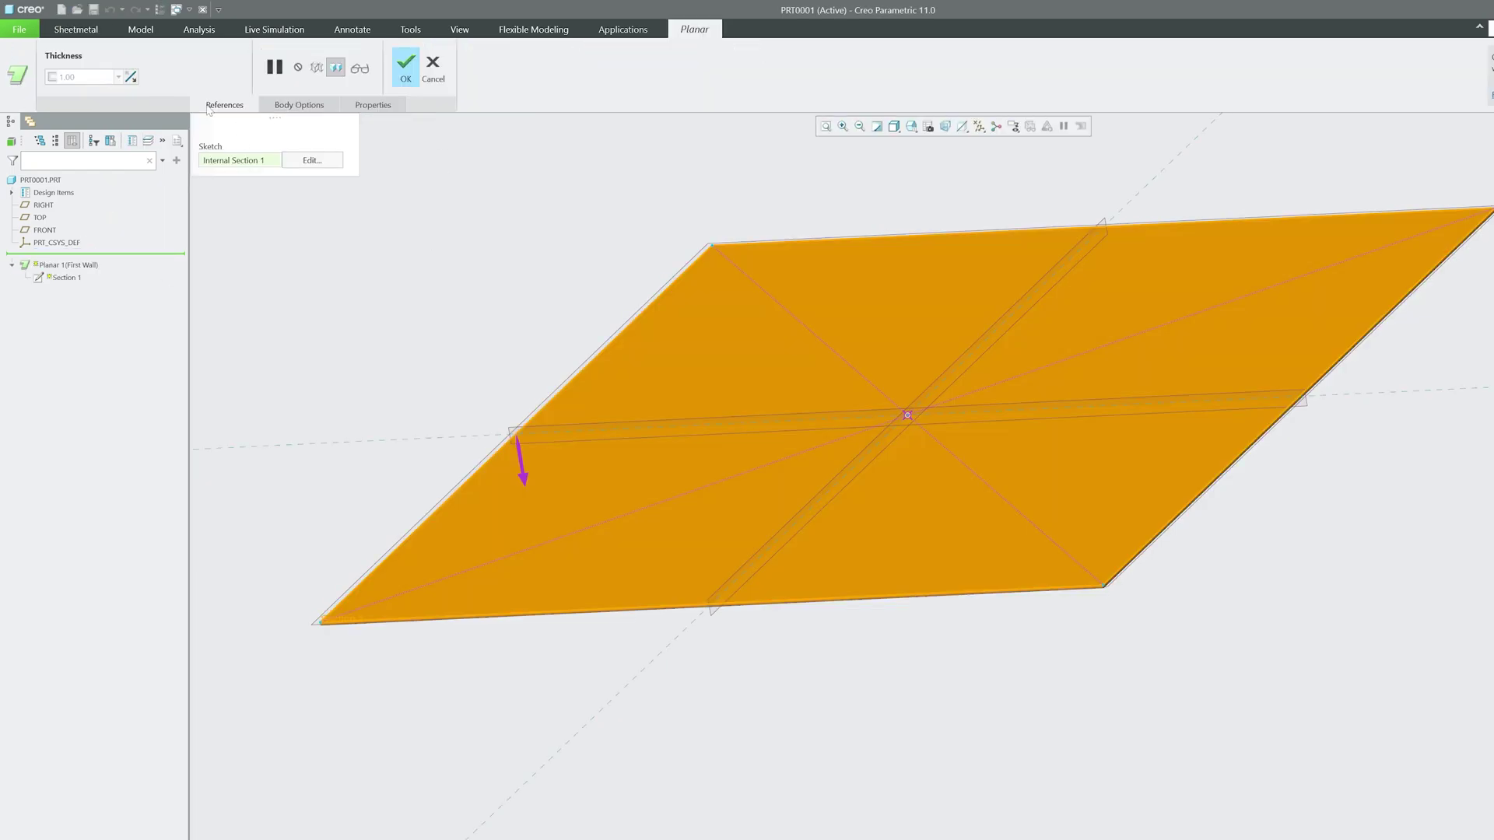
click(437, 78)
Delete the planar first wall from the part.
right_click(78, 255)
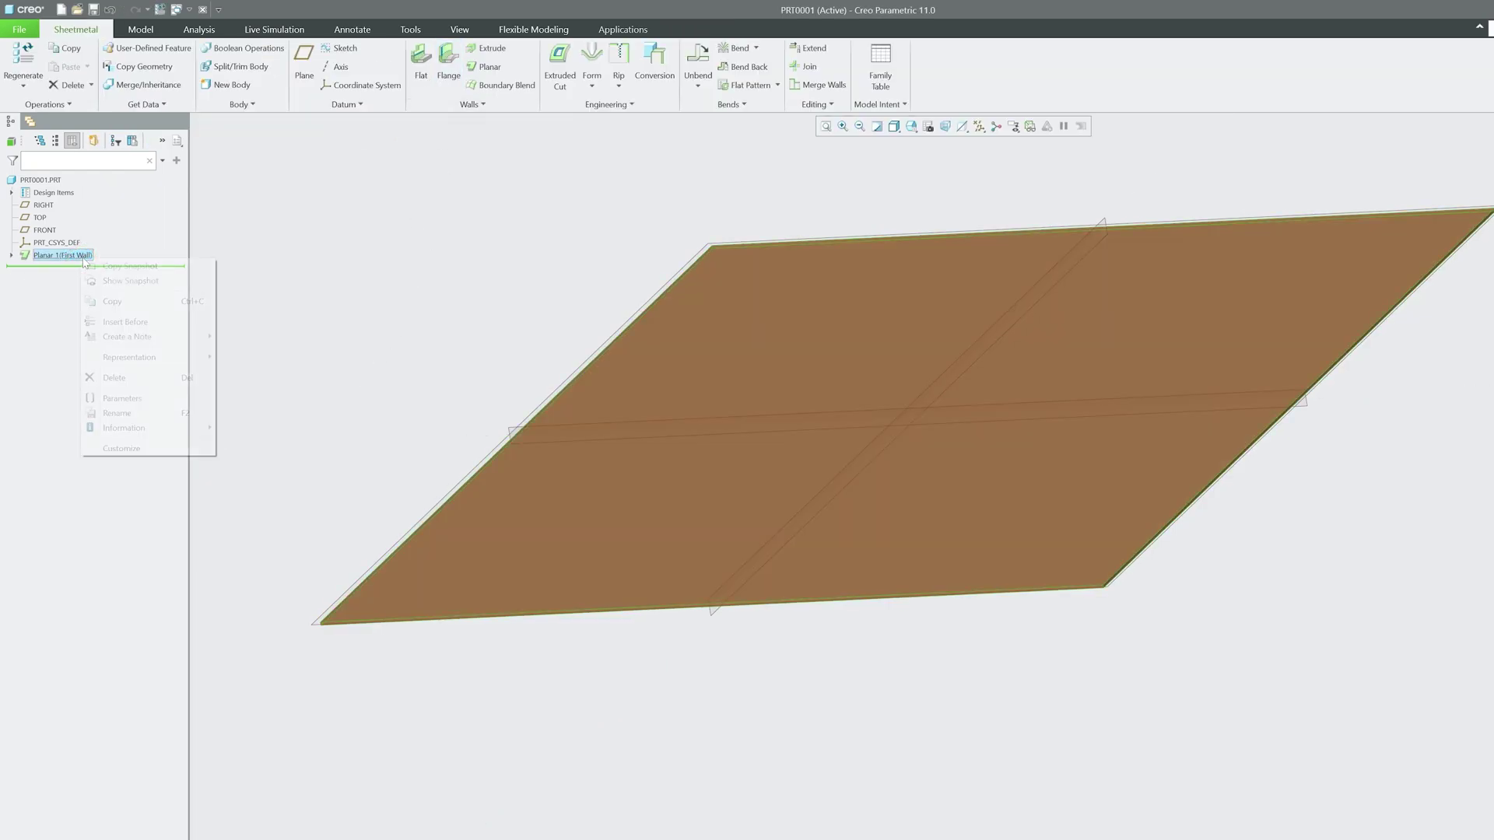
click(124, 378)
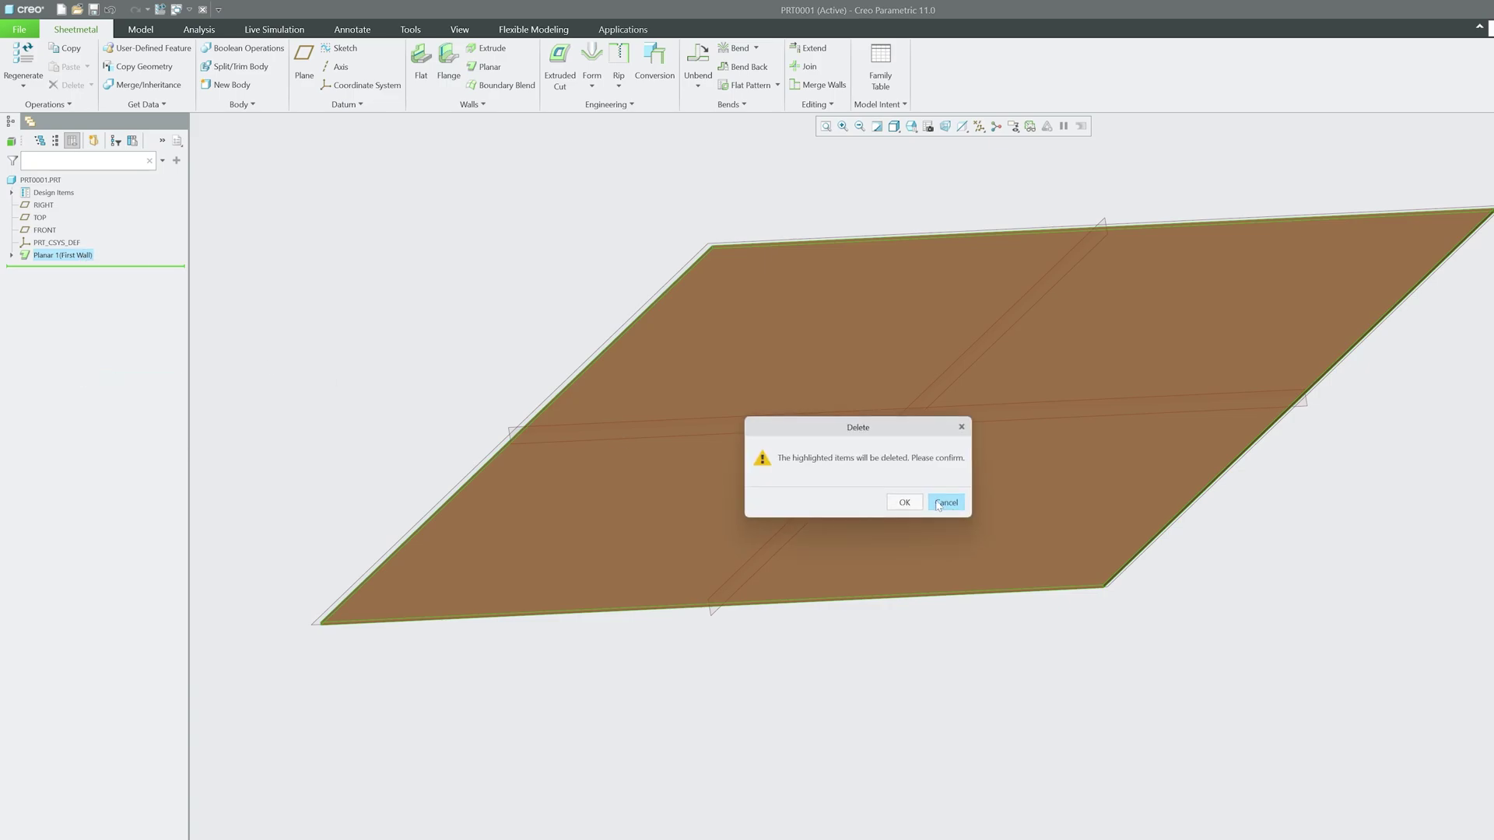
click(896, 504)
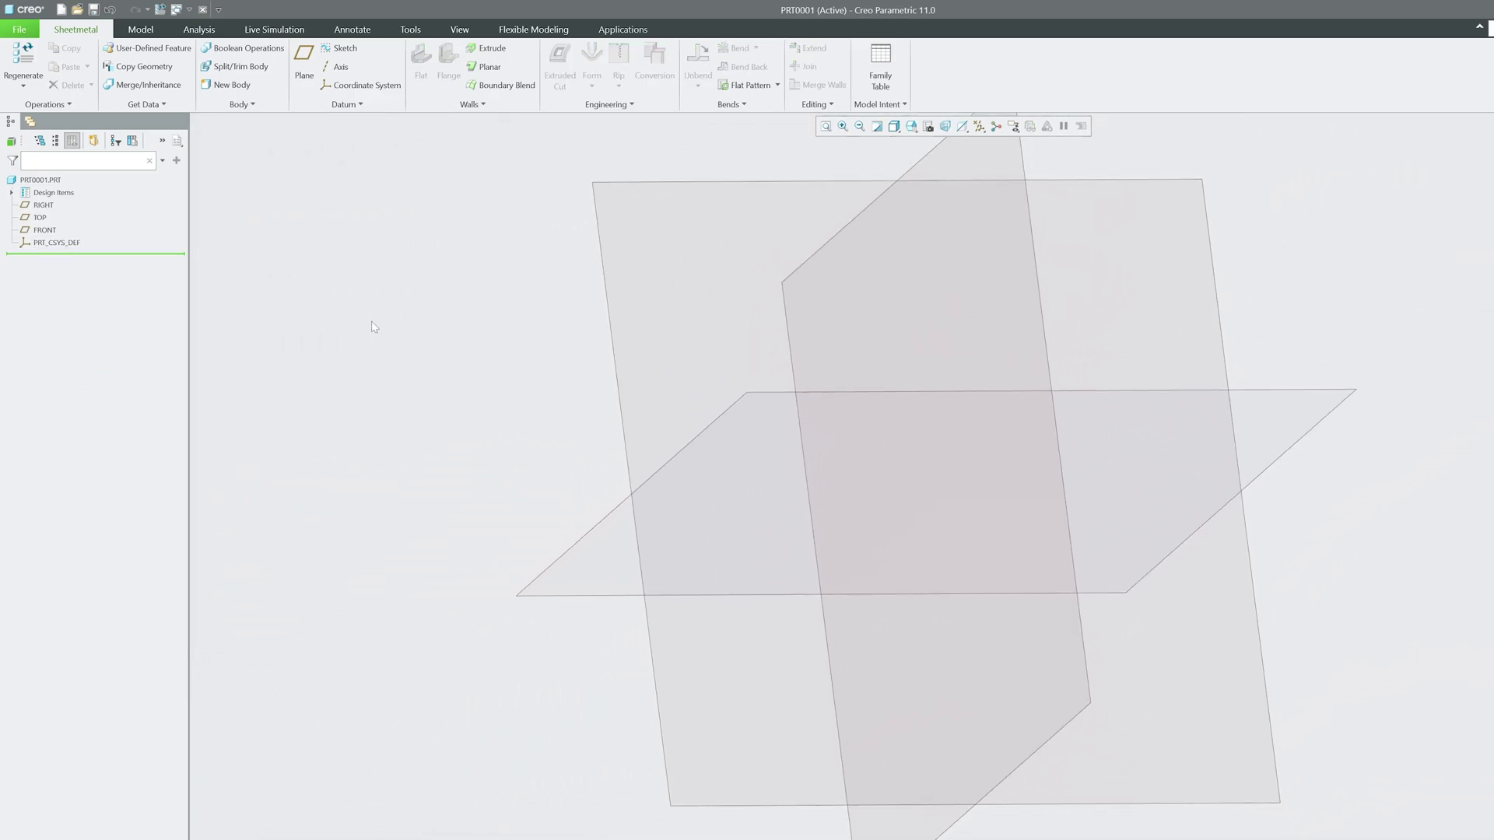
Start a planar wall on the TOP plane and sketch a rectangle about 401 by 281 centred on the origin.
click(470, 67)
click(577, 560)
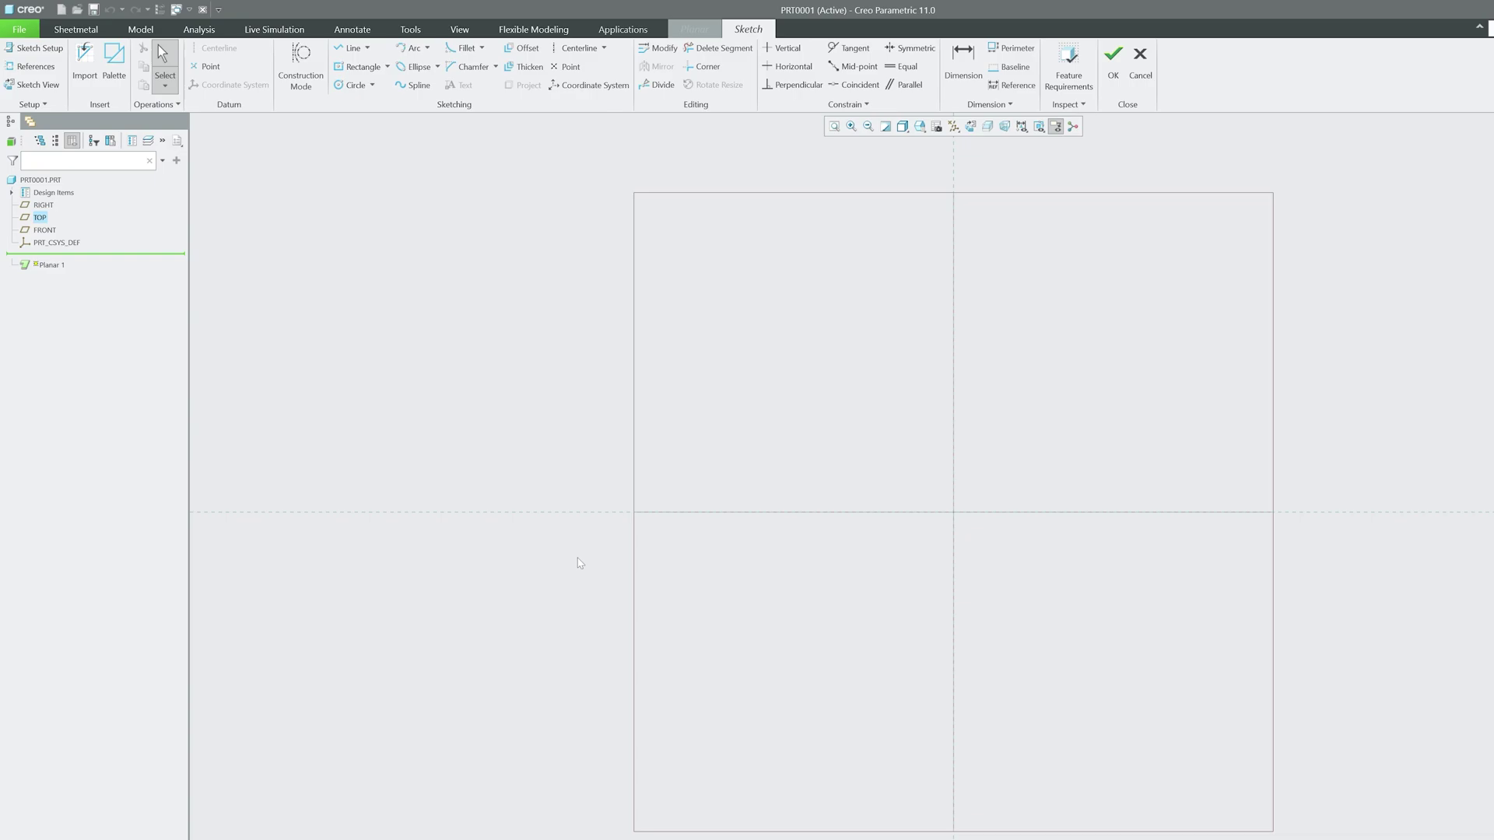
click(366, 67)
click(954, 513)
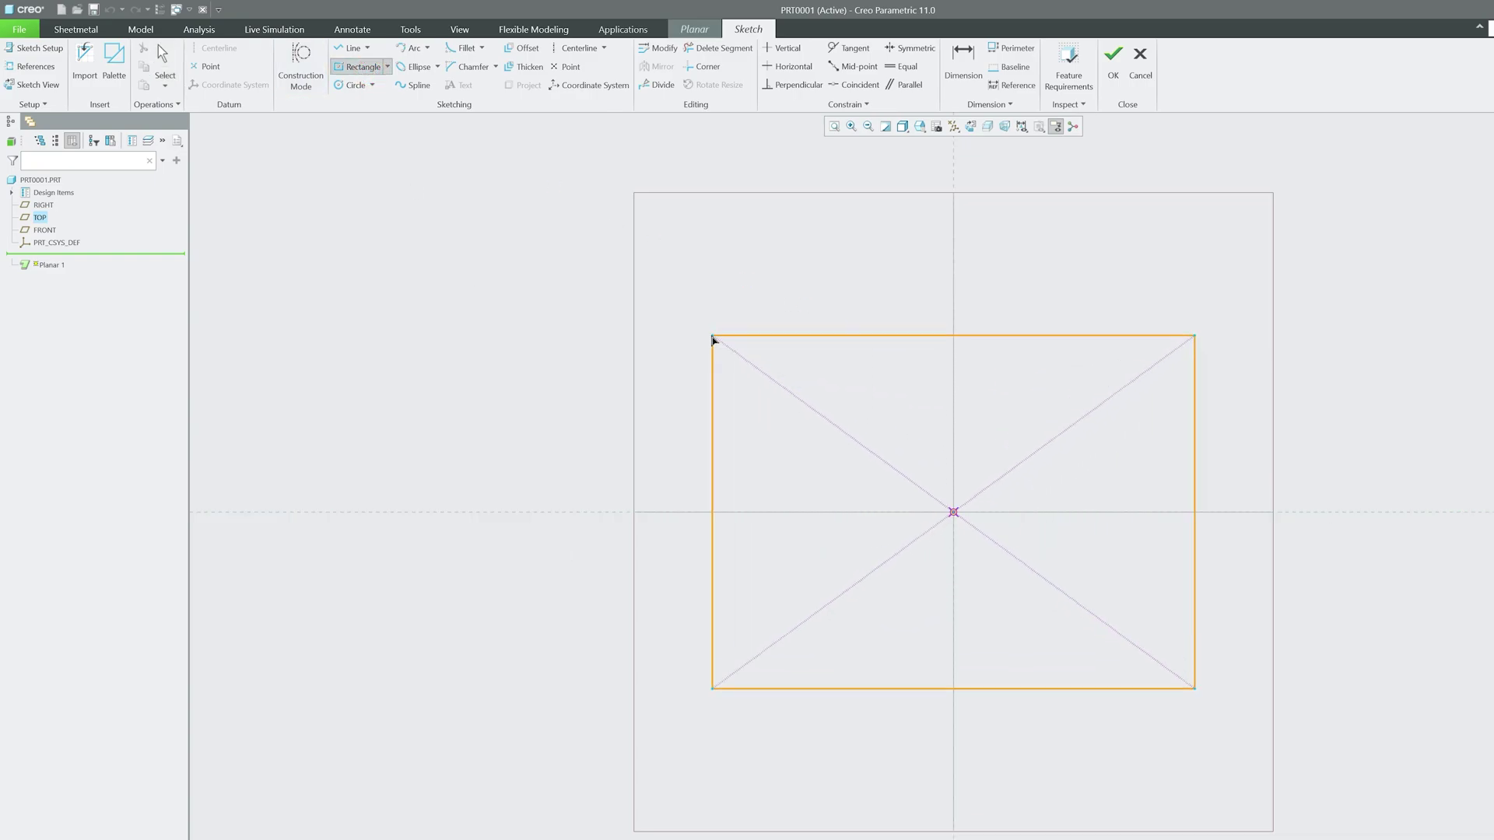
click(702, 336)
middle_click(747, 272)
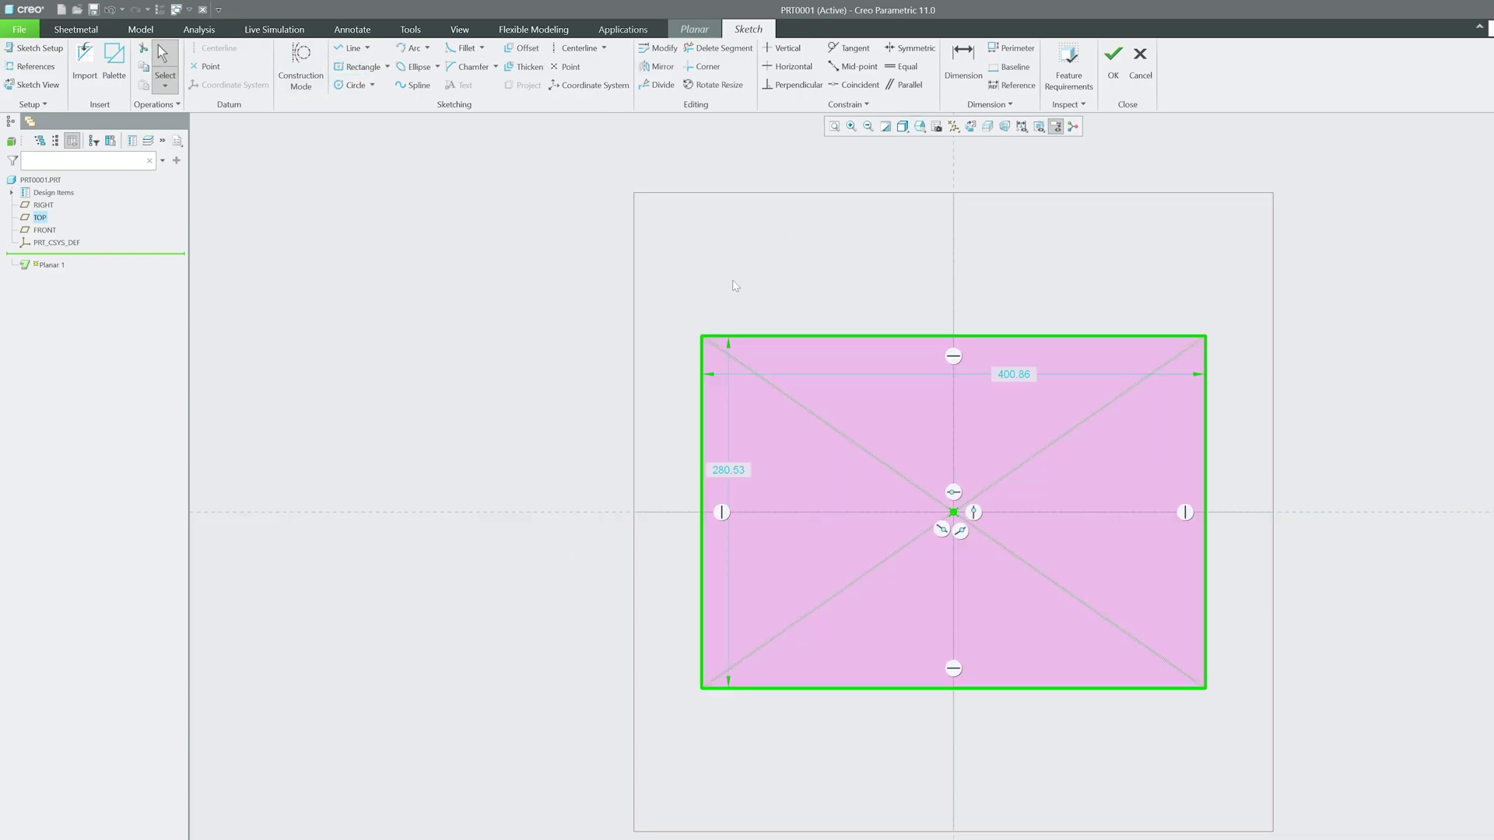
Finish the sketch and create the planar first wall with a thickness of 1.6.
click(1113, 61)
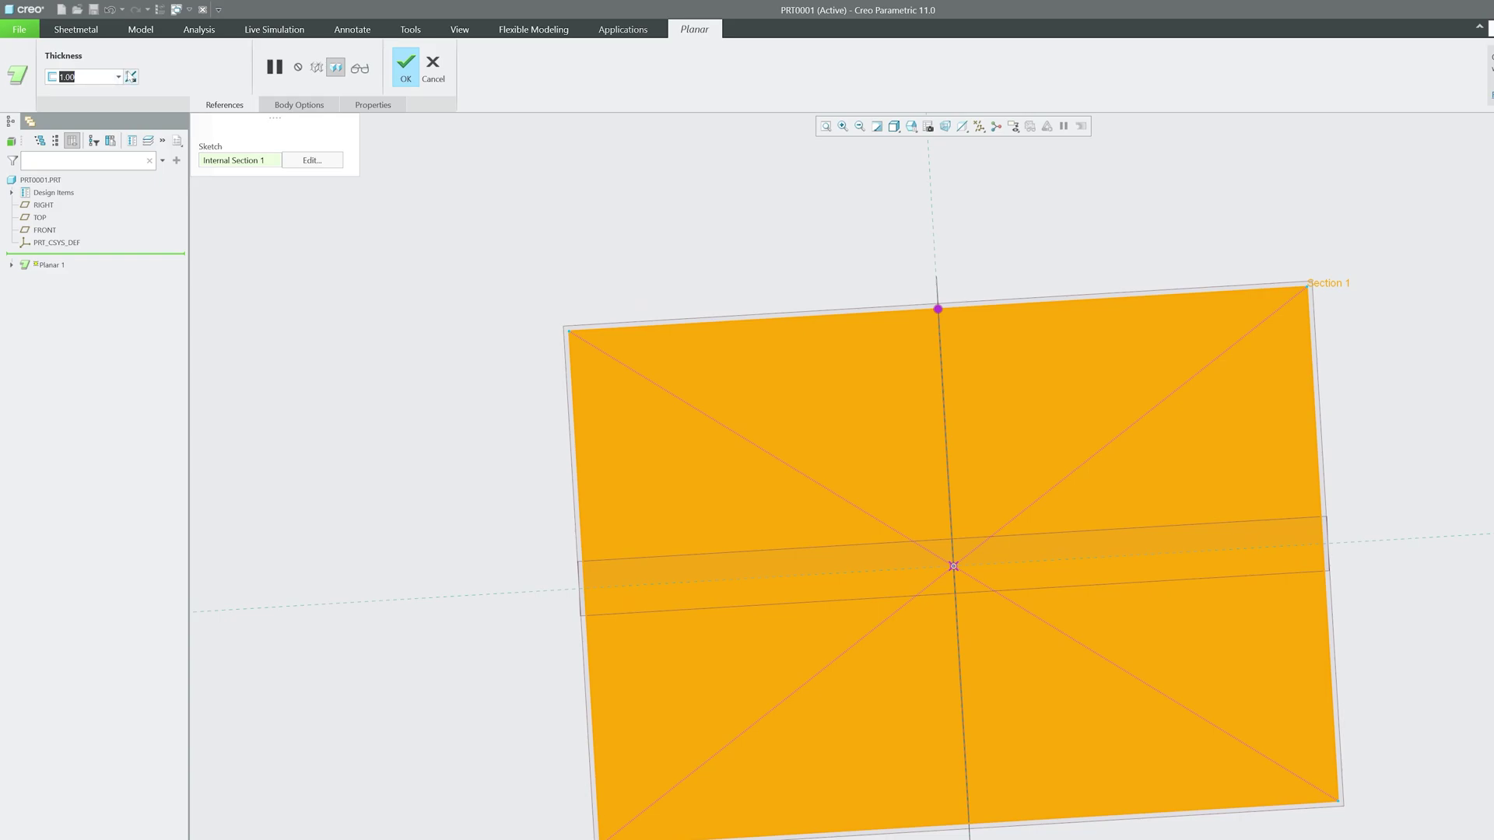
text(1)
click(405, 67)
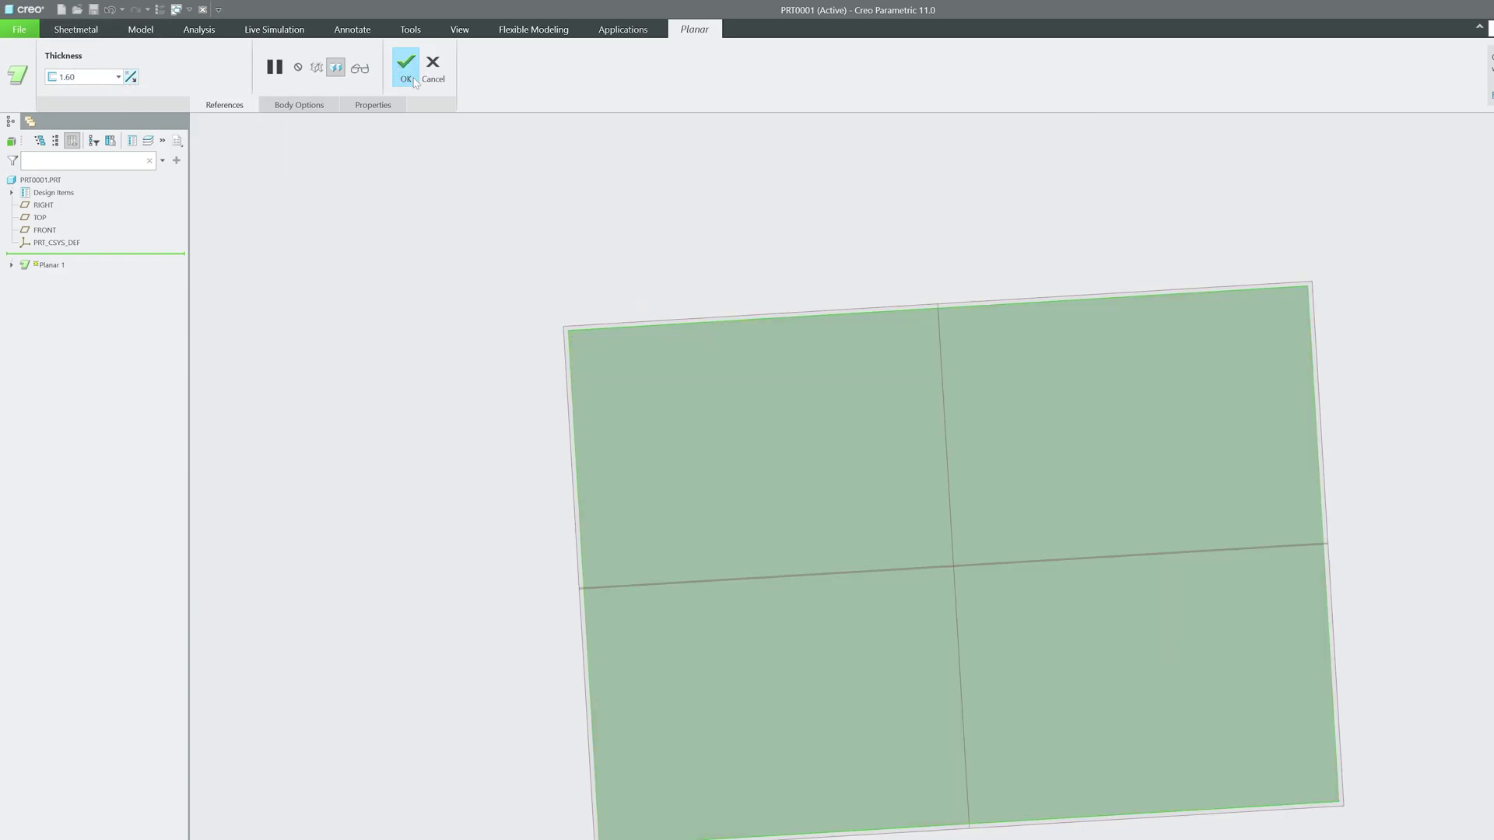
Start a rectangular flat wall on one long edge of the new planar wall with a 90° bend angle.
click(420, 63)
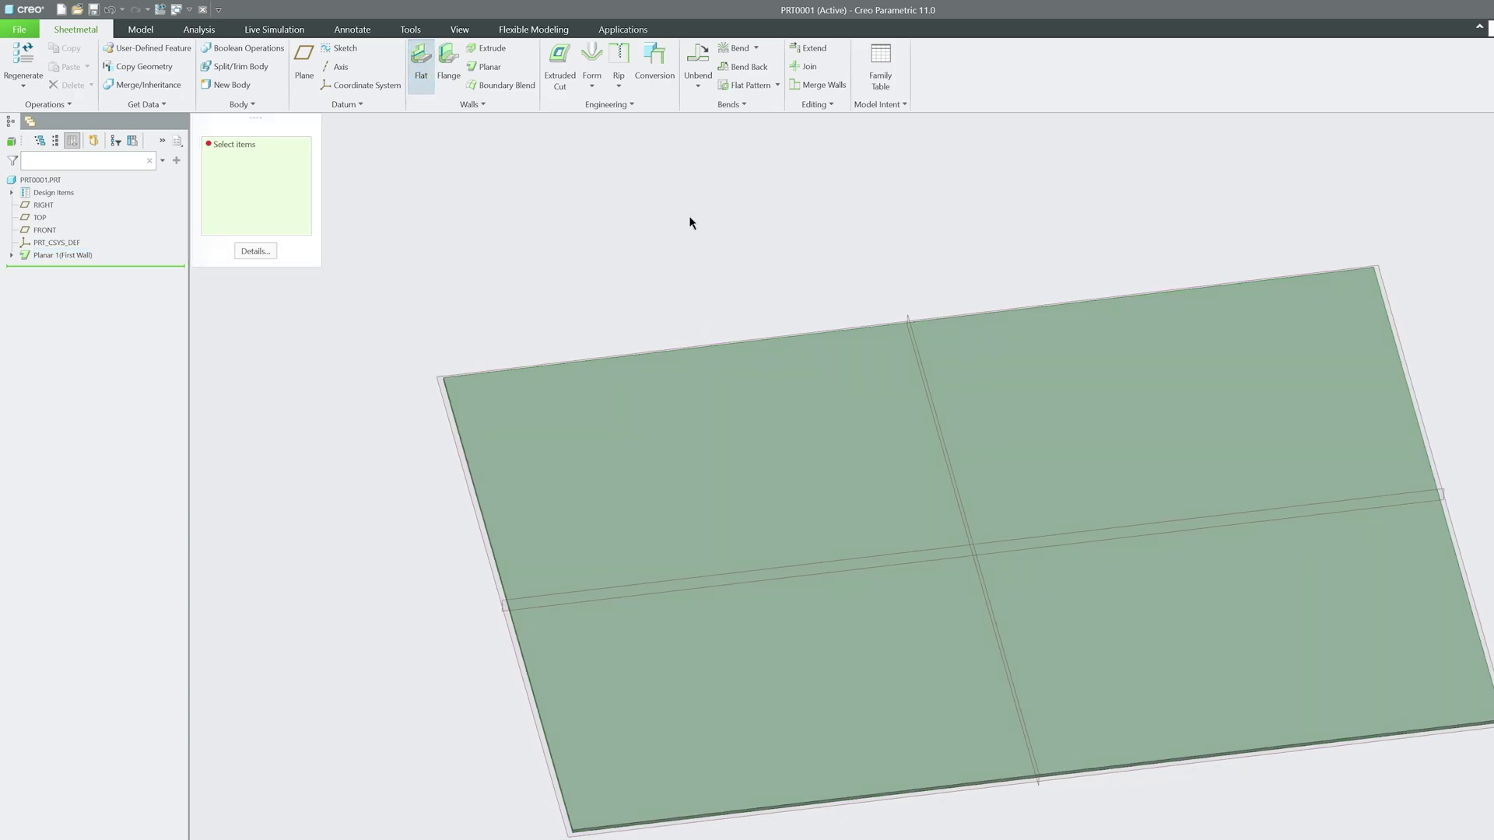
scroll(874, 733, up, 5)
click(1054, 674)
scroll(873, 717, down, 5)
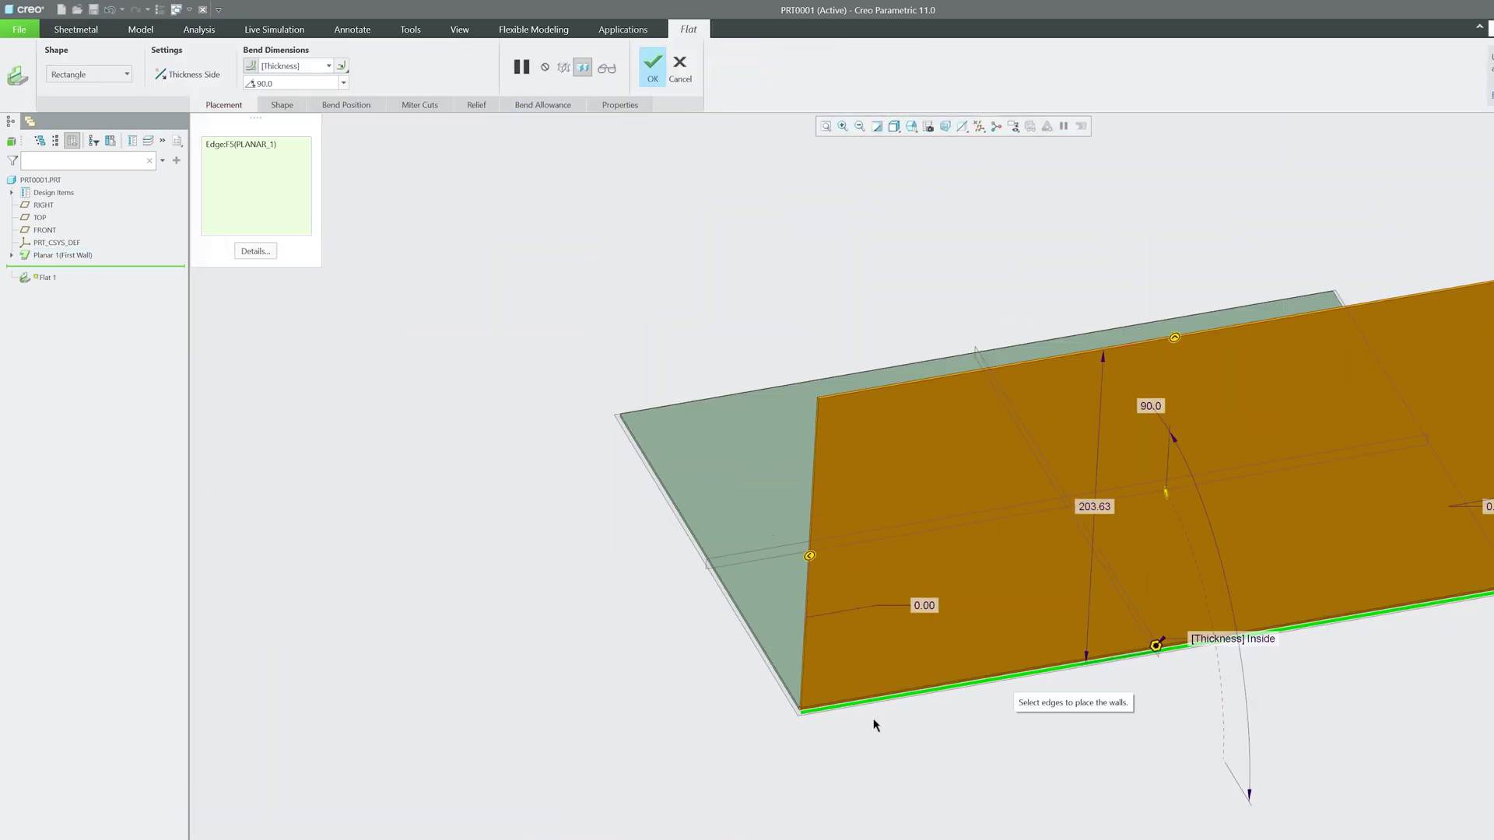
Switch the flat wall's placement to the adjacent short edge of the planar wall.
scroll(760, 685, up, 5)
right_click(742, 662)
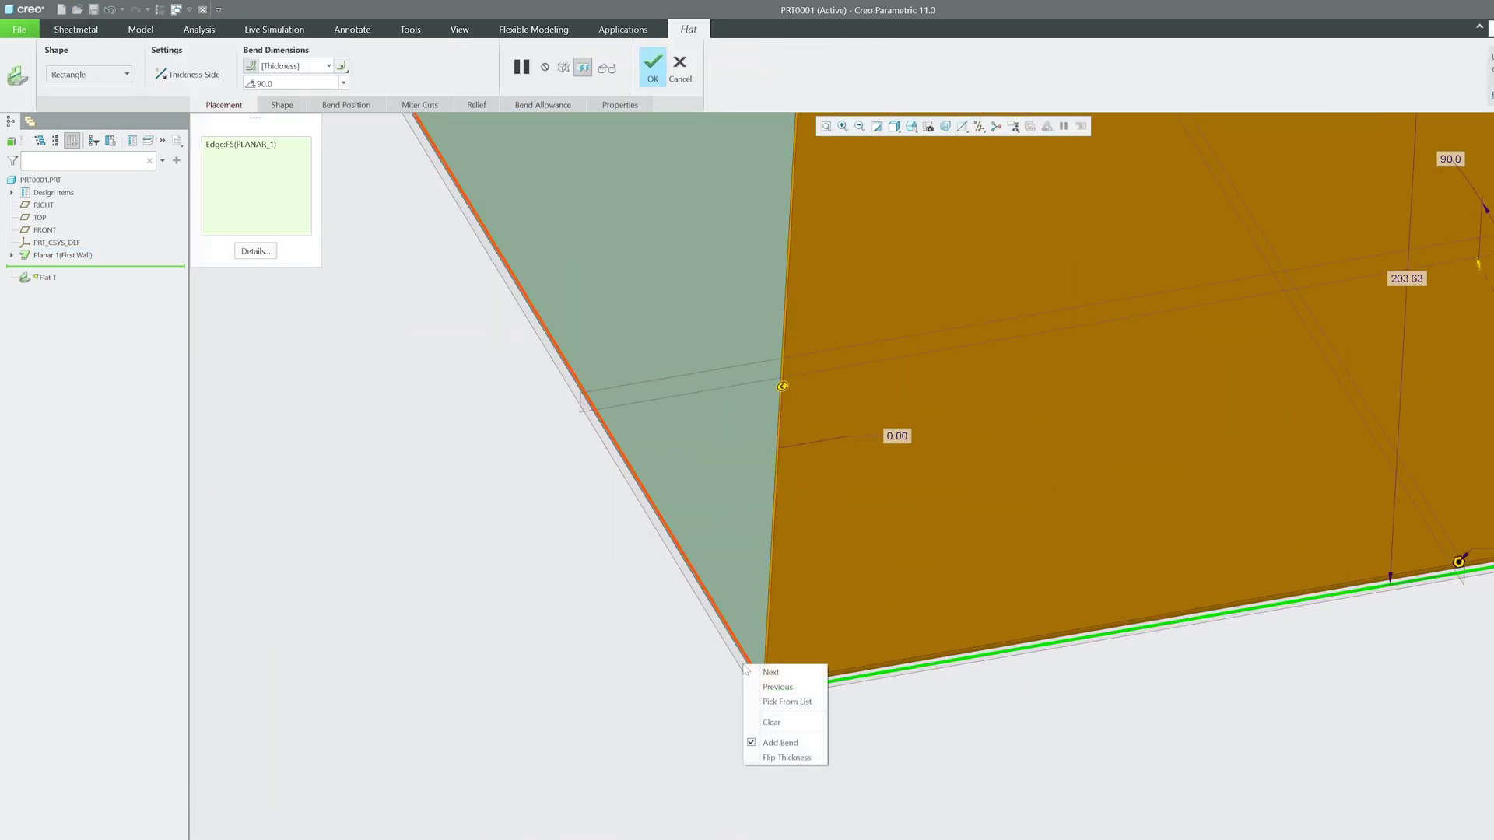
click(657, 696)
scroll(745, 668, up, 3)
right_click(746, 674)
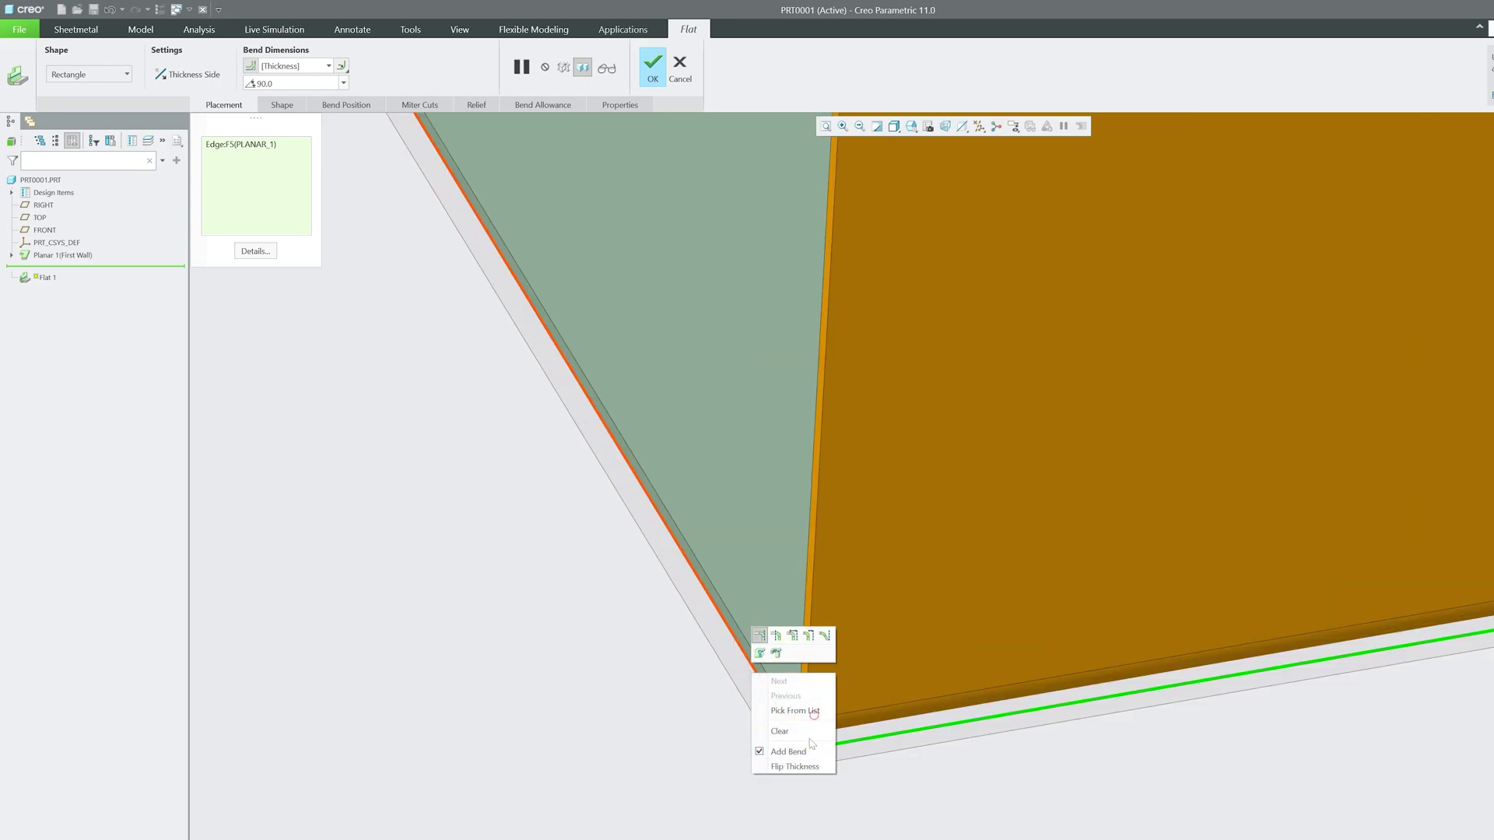
click(810, 711)
click(759, 677)
scroll(757, 324, down, 4)
Add the remaining three edges of the planar wall to the flat wall's placement.
right_click(757, 324)
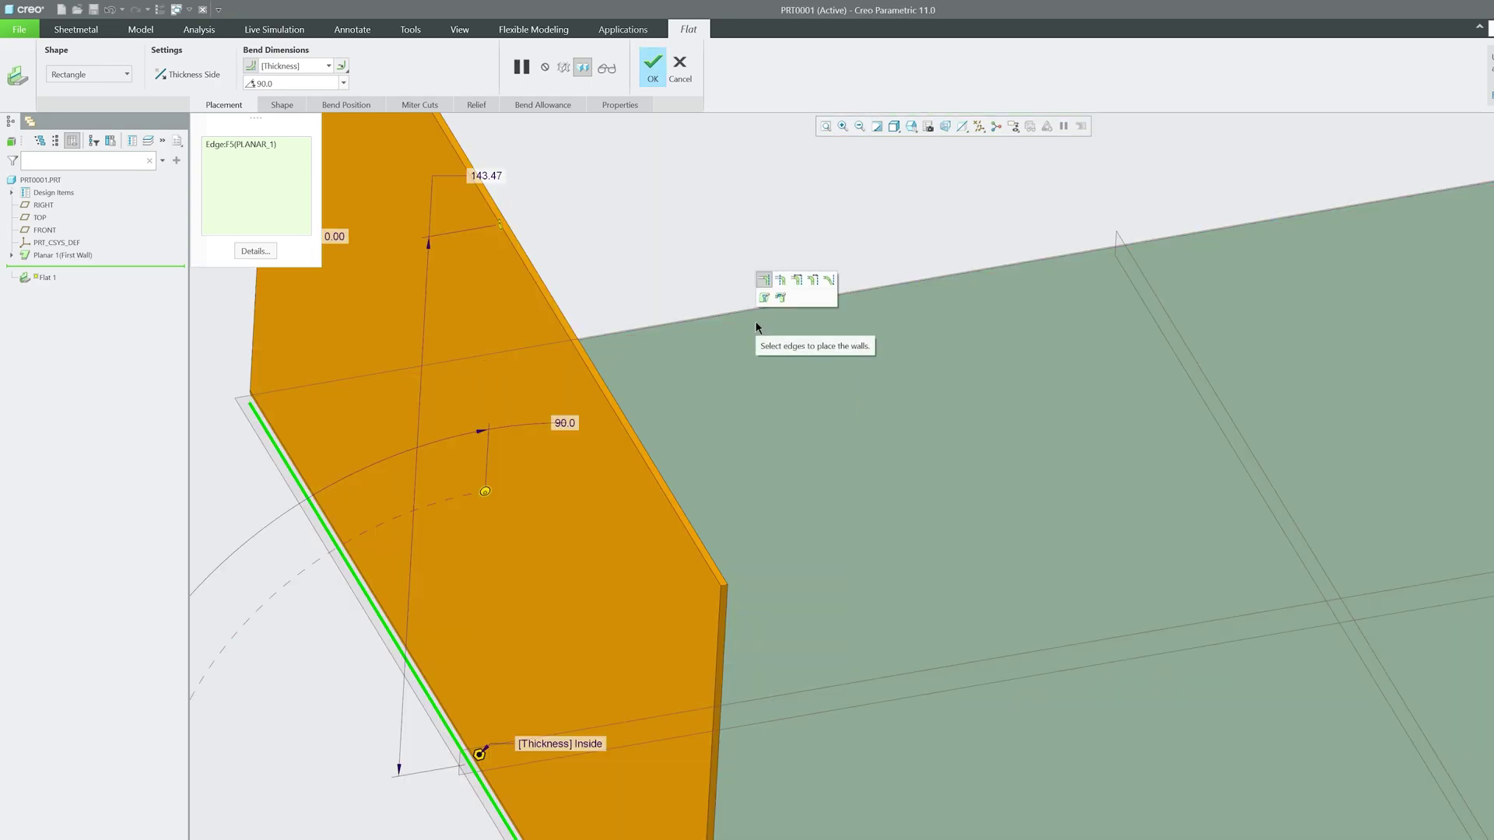
ctrl+click(686, 781)
scroll(686, 781, down, 5)
middle_drag(686, 781, 993, 130)
scroll(883, 543, up, 6)
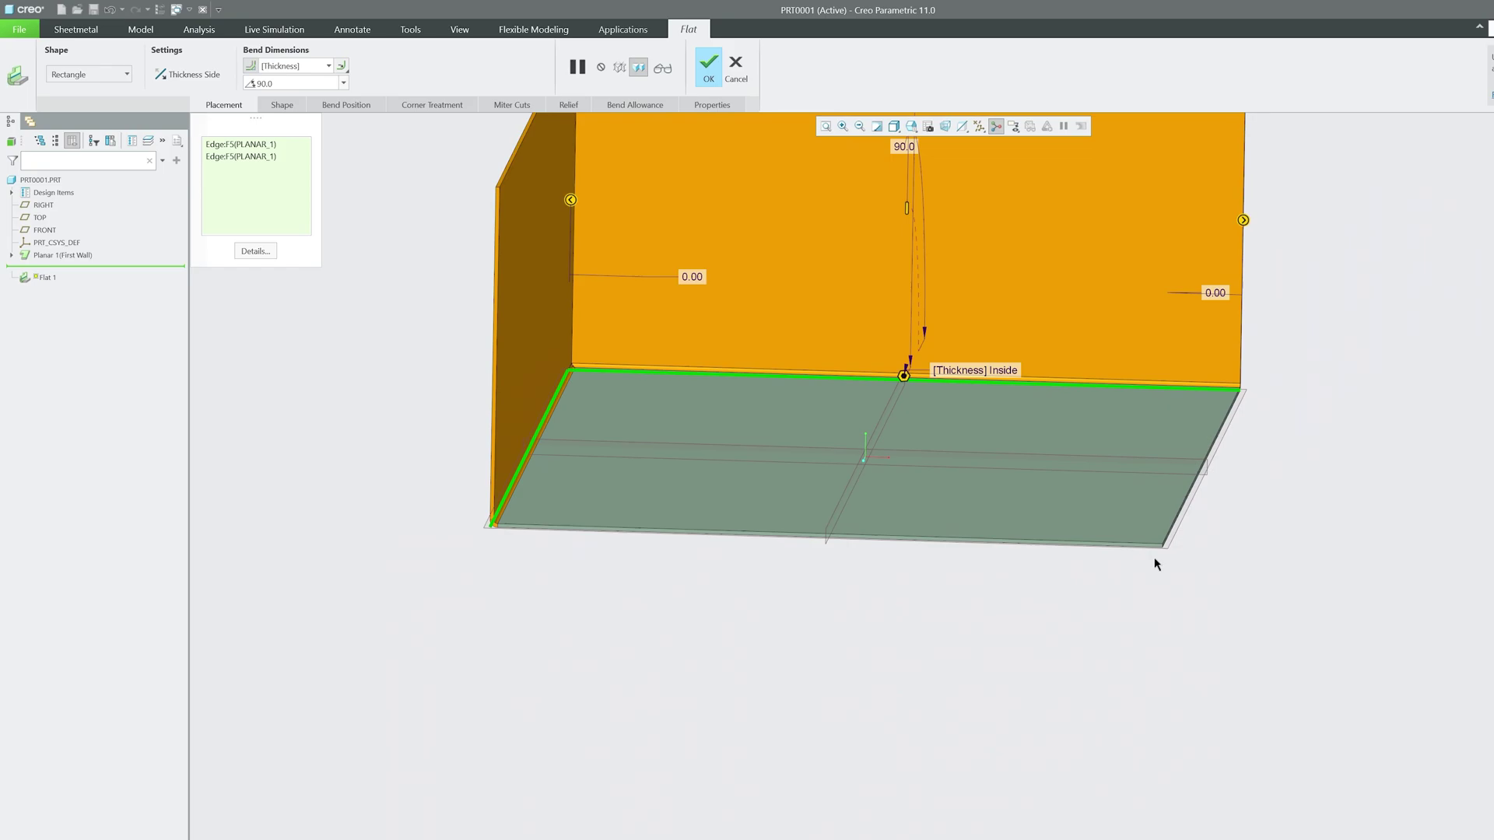
ctrl+click(1134, 522)
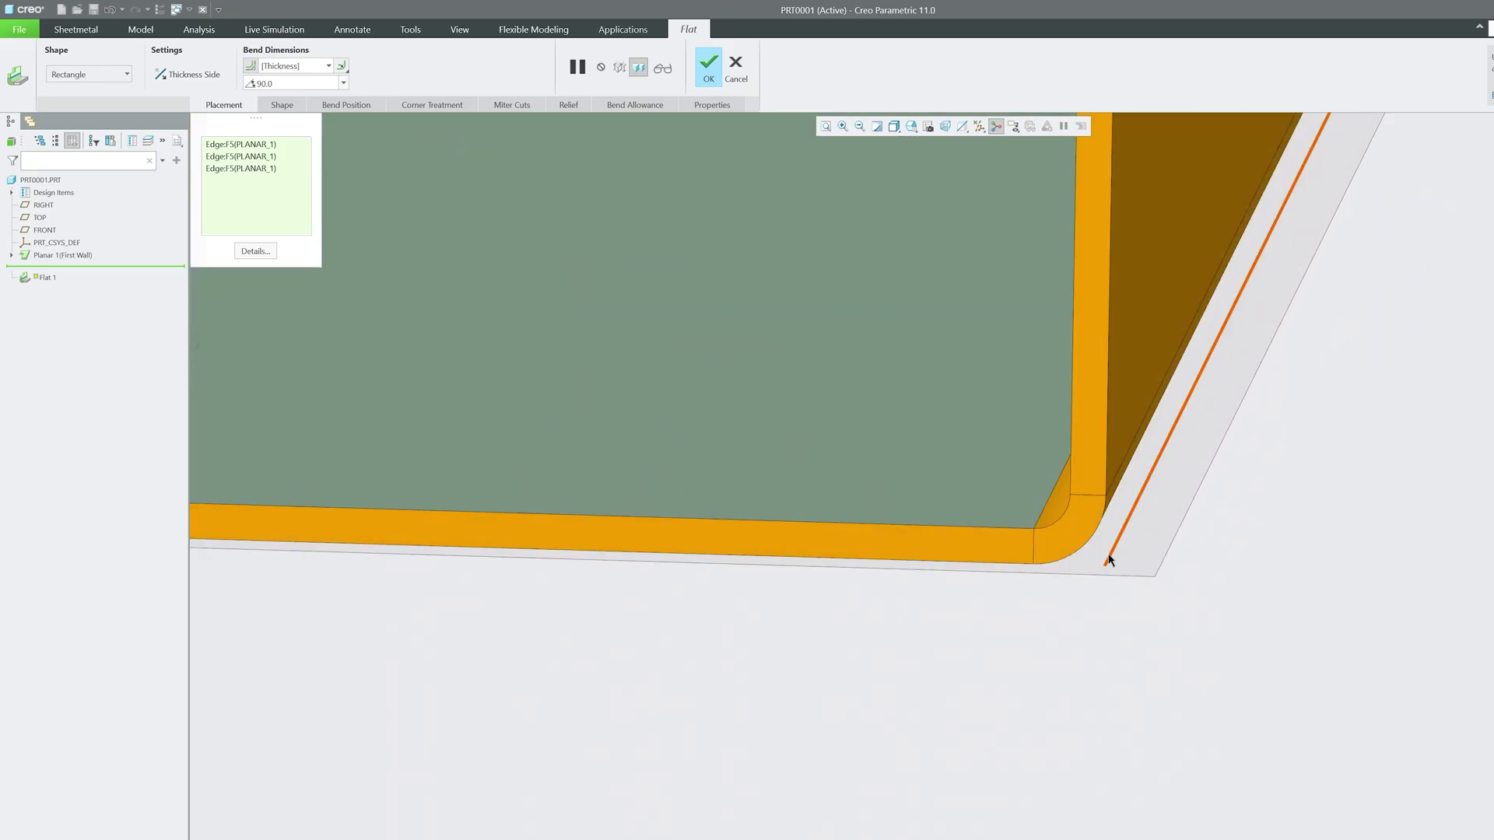
ctrl+click(990, 557)
Examine the corner gap and bends where two adjacent flat walls meet.
scroll(1014, 667, down, 5)
middle_drag(1047, 658, 820, 644)
scroll(935, 693, up, 4)
scroll(859, 686, up, 3)
scroll(787, 619, up, 3)
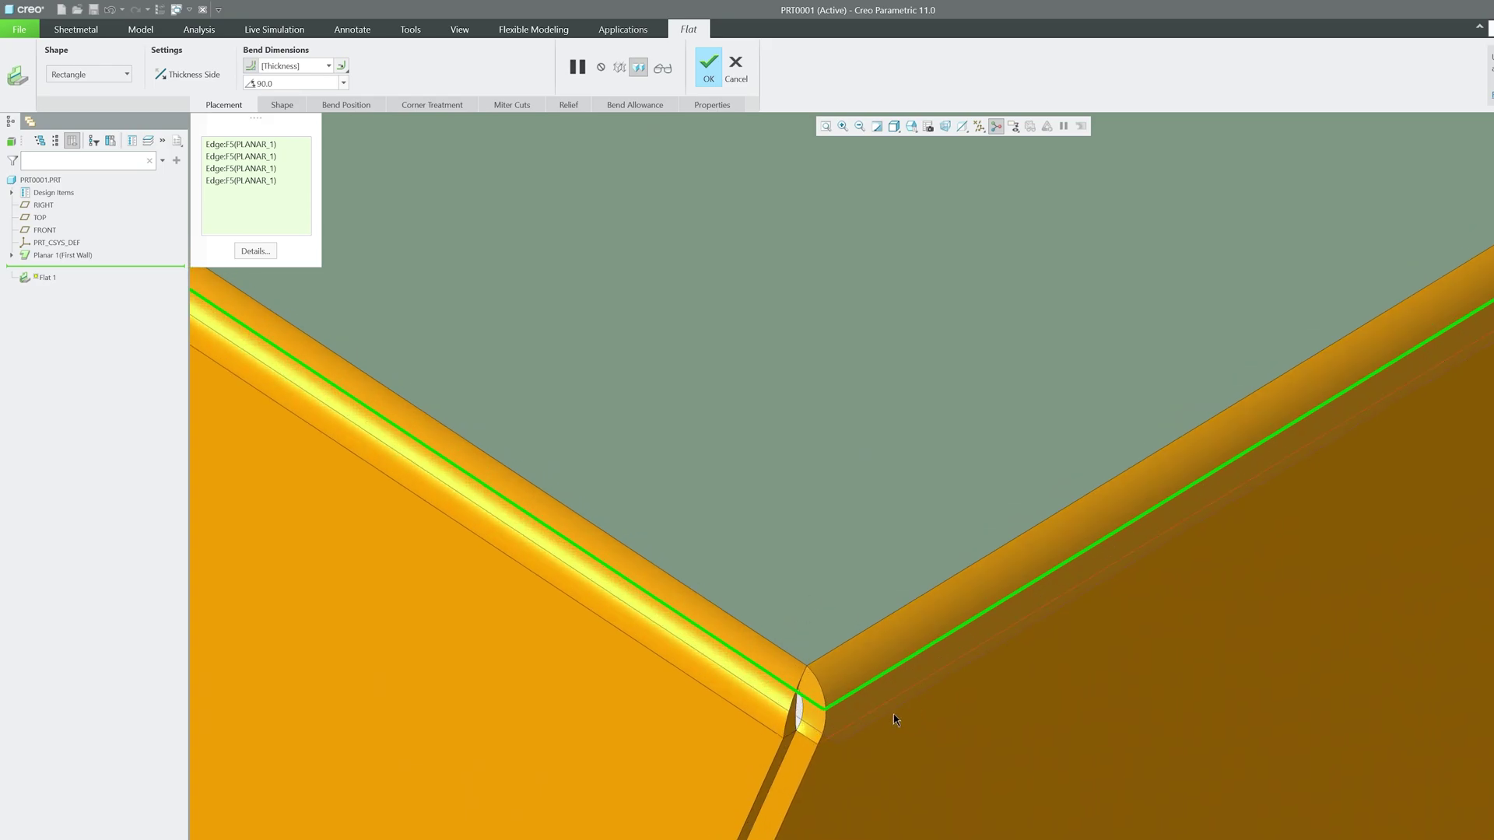
scroll(892, 709, down, 4)
scroll(774, 578, down, 3)
middle_drag(773, 579, 578, 571)
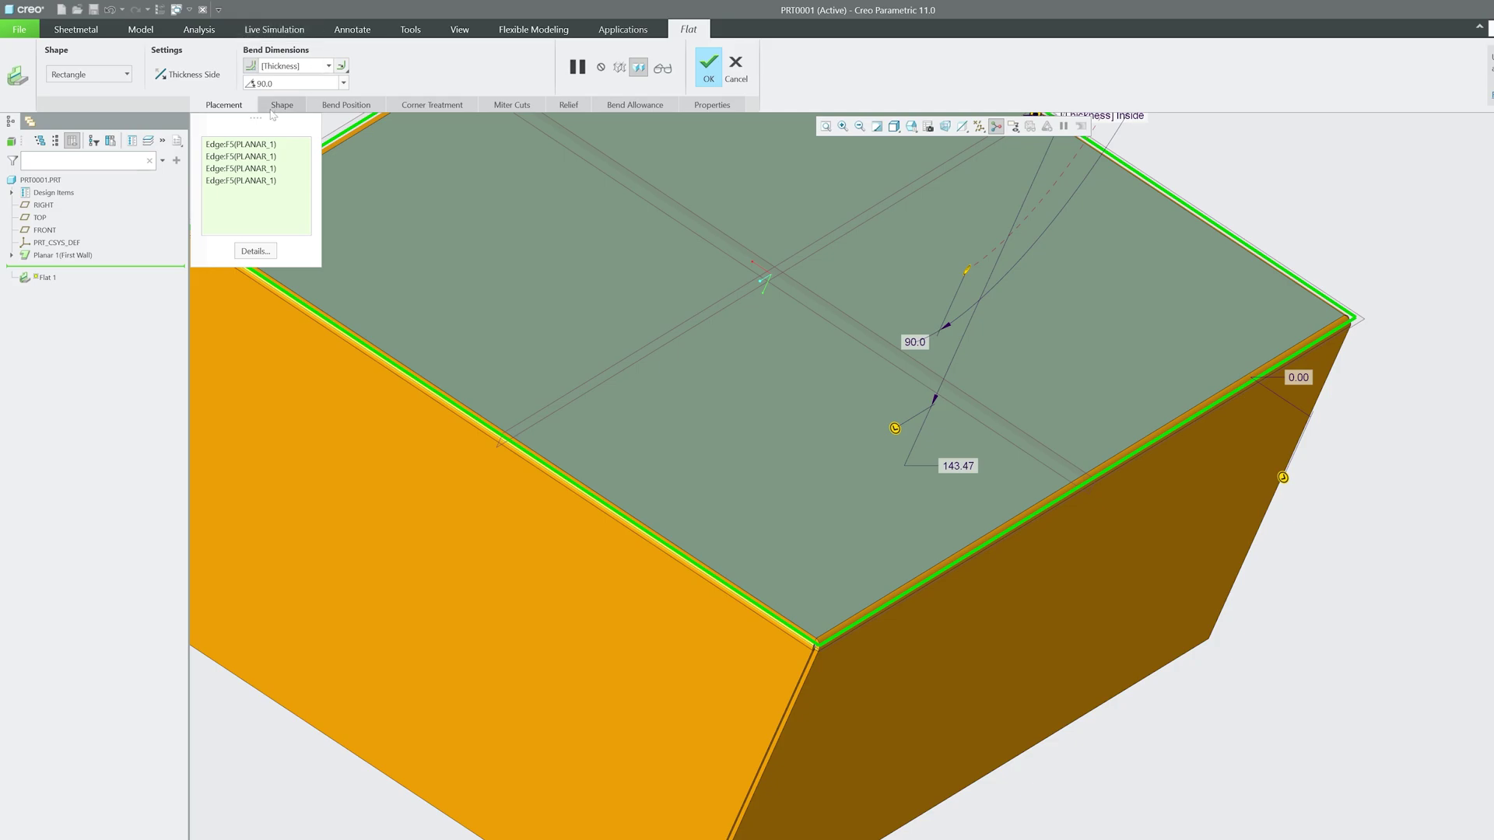
Set the flat wall's inside bend radius to 2.0 * Thickness and inspect the corner between adjacent walls.
click(329, 66)
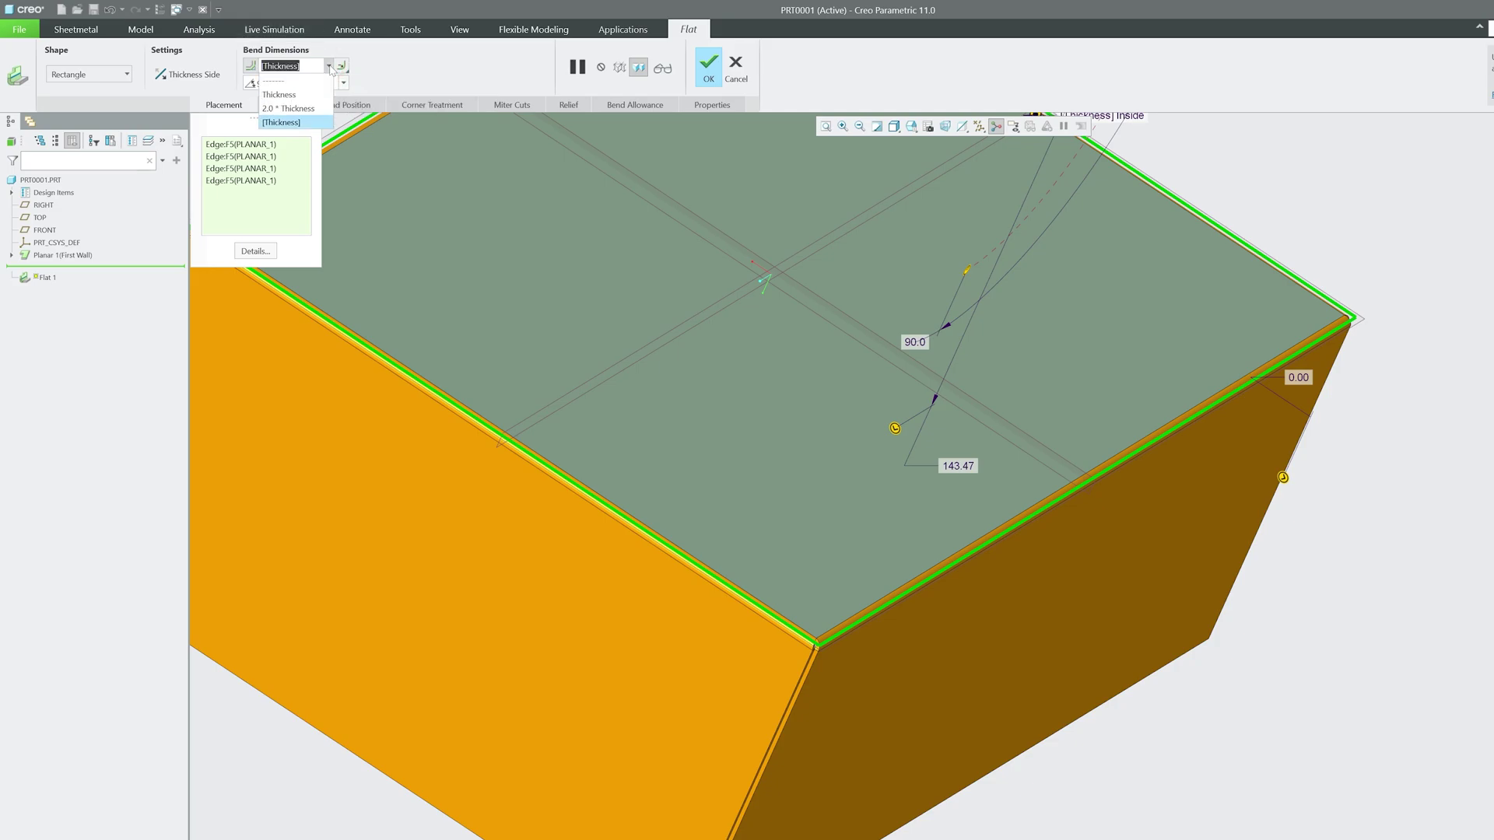
click(297, 109)
scroll(856, 654, up, 4)
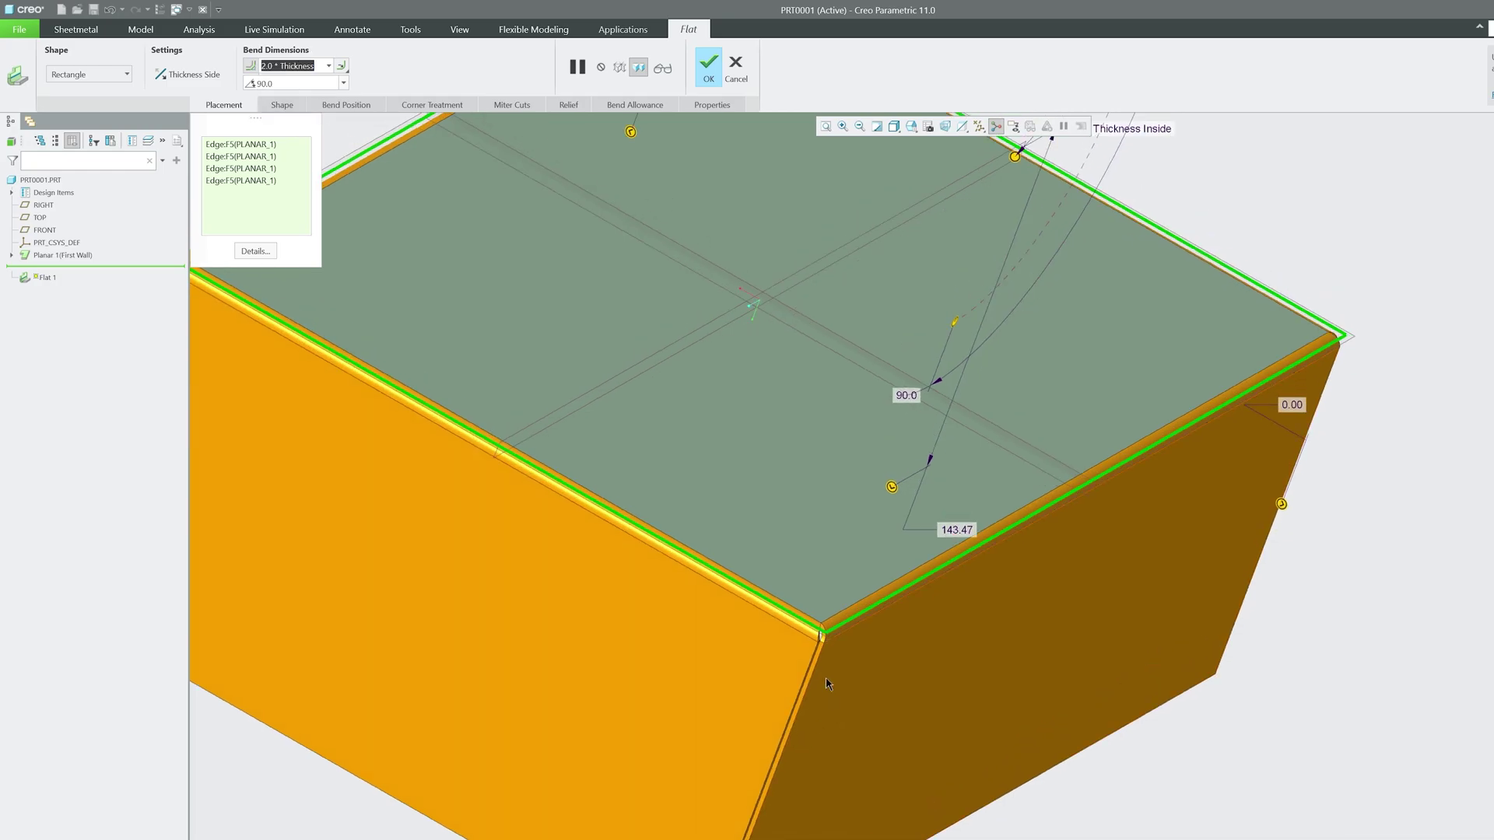
scroll(856, 650, up, 4)
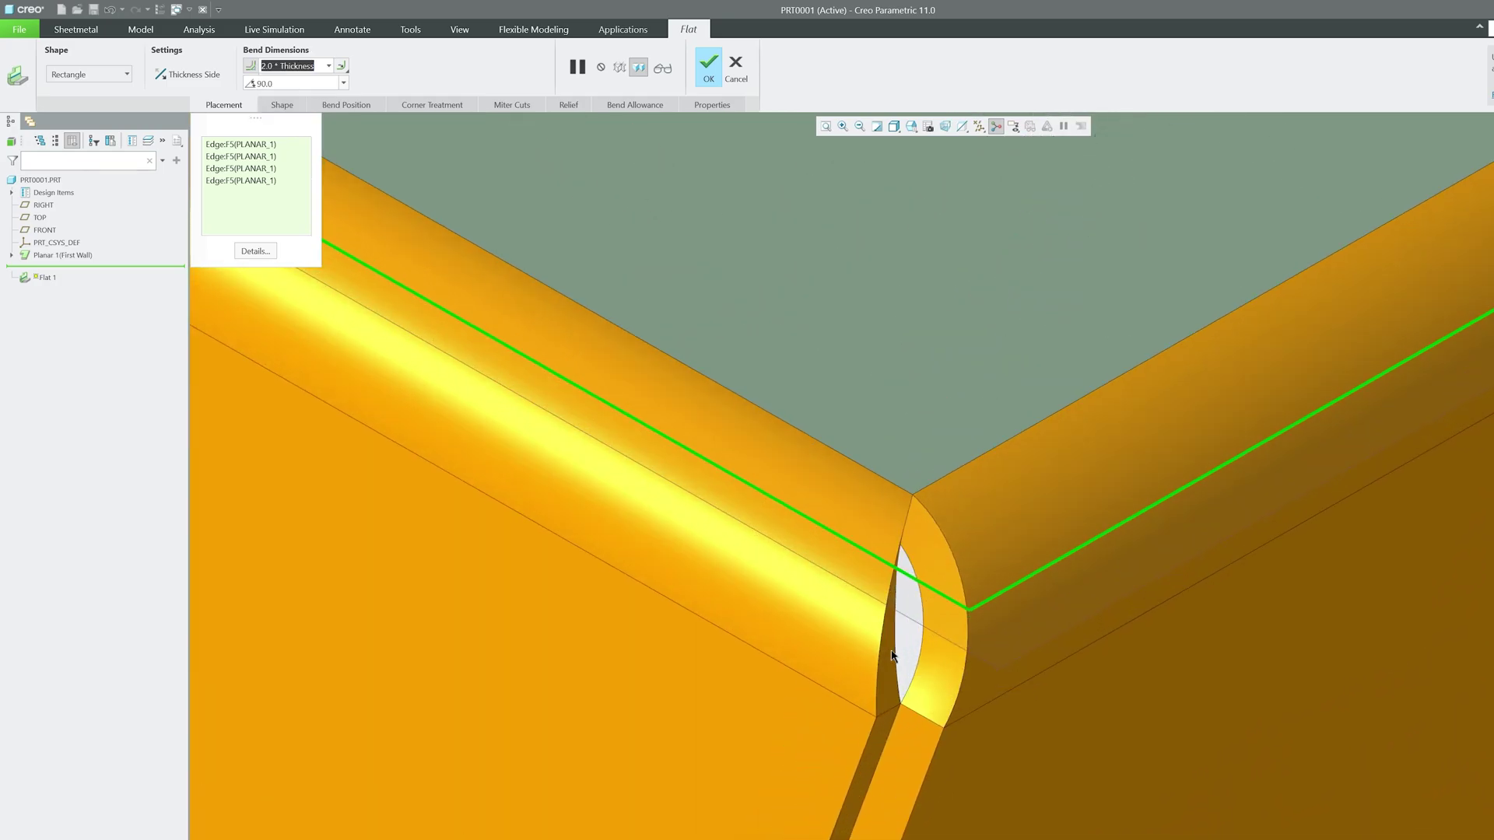
scroll(927, 597, down, 1)
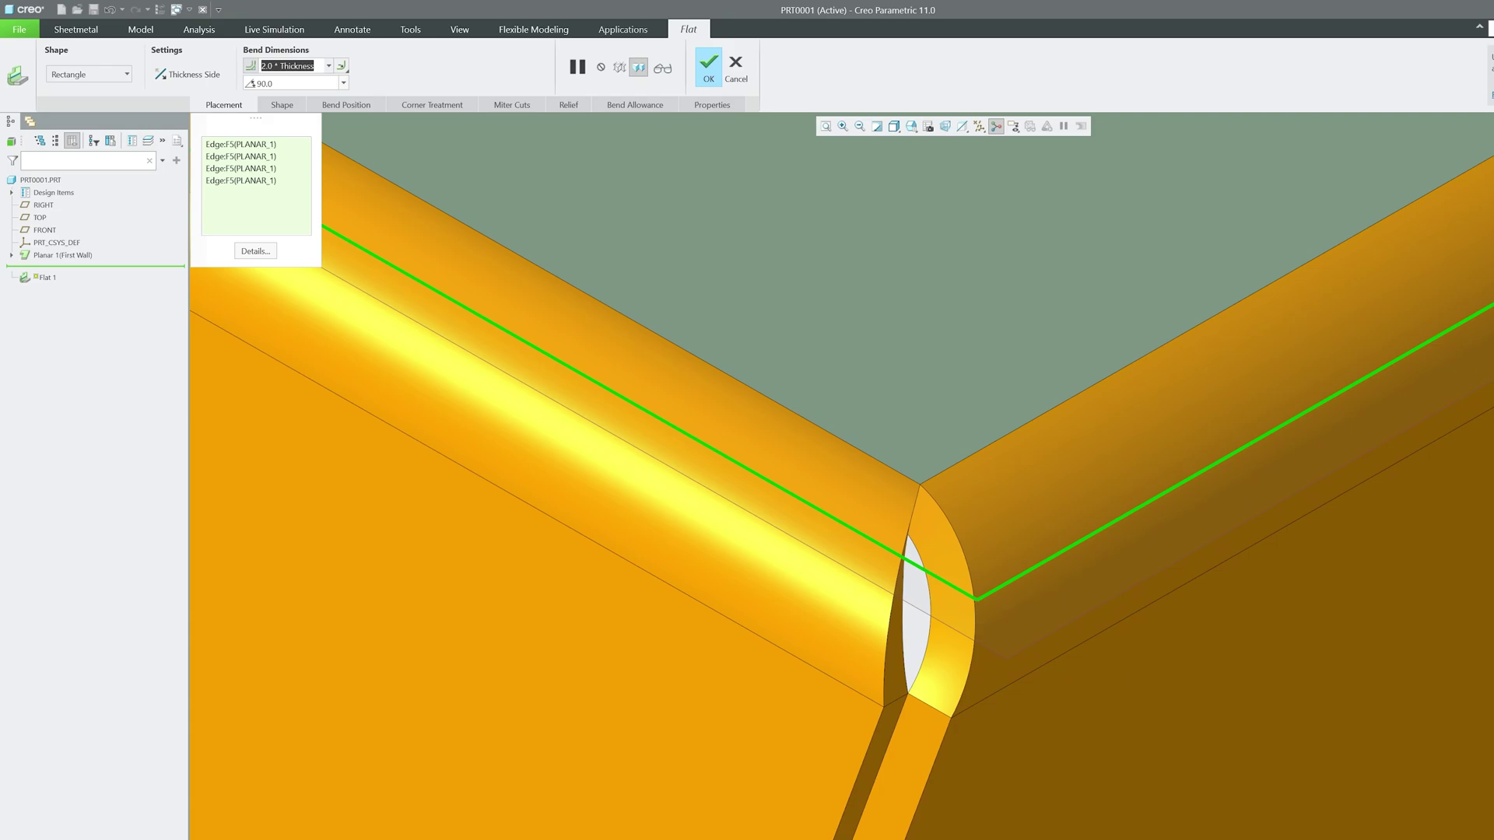
Set the flat wall's inside bend radius to 5.
text(5)
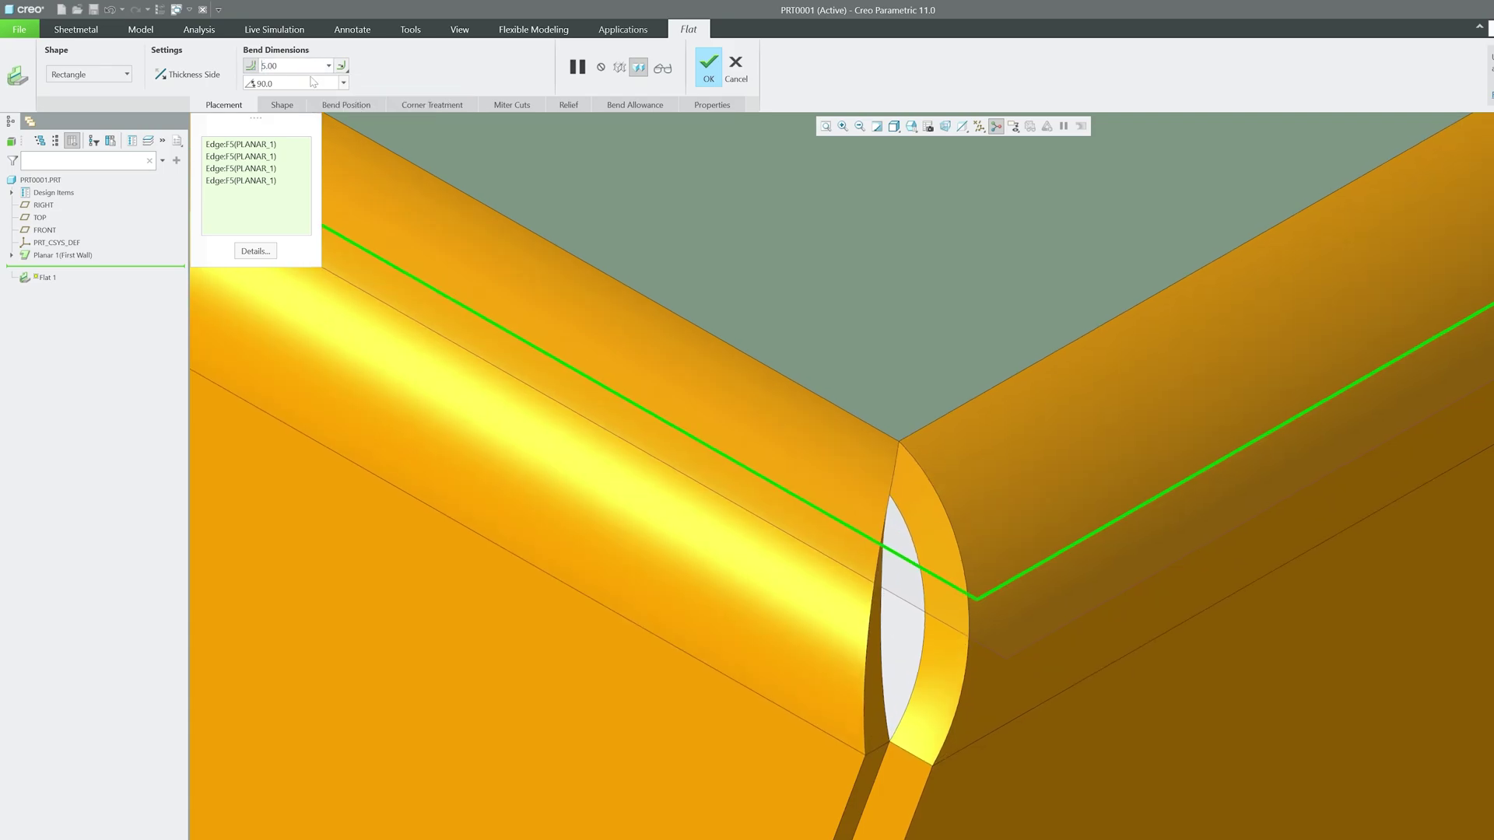
scroll(728, 503, down, 6)
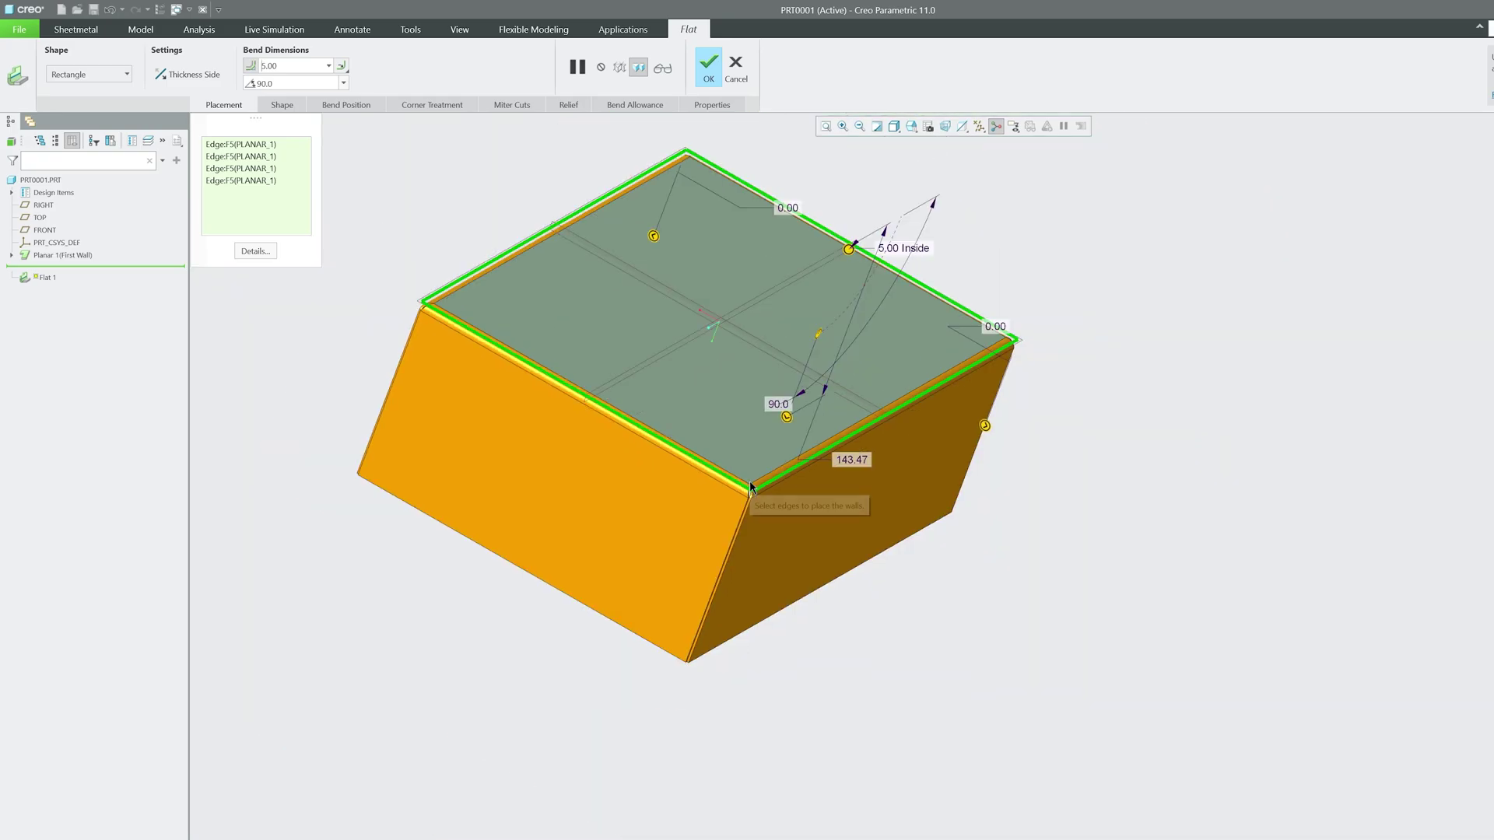
Check the bent corners around the planar wall and complete the four-sided flat wall.
scroll(960, 417, up, 5)
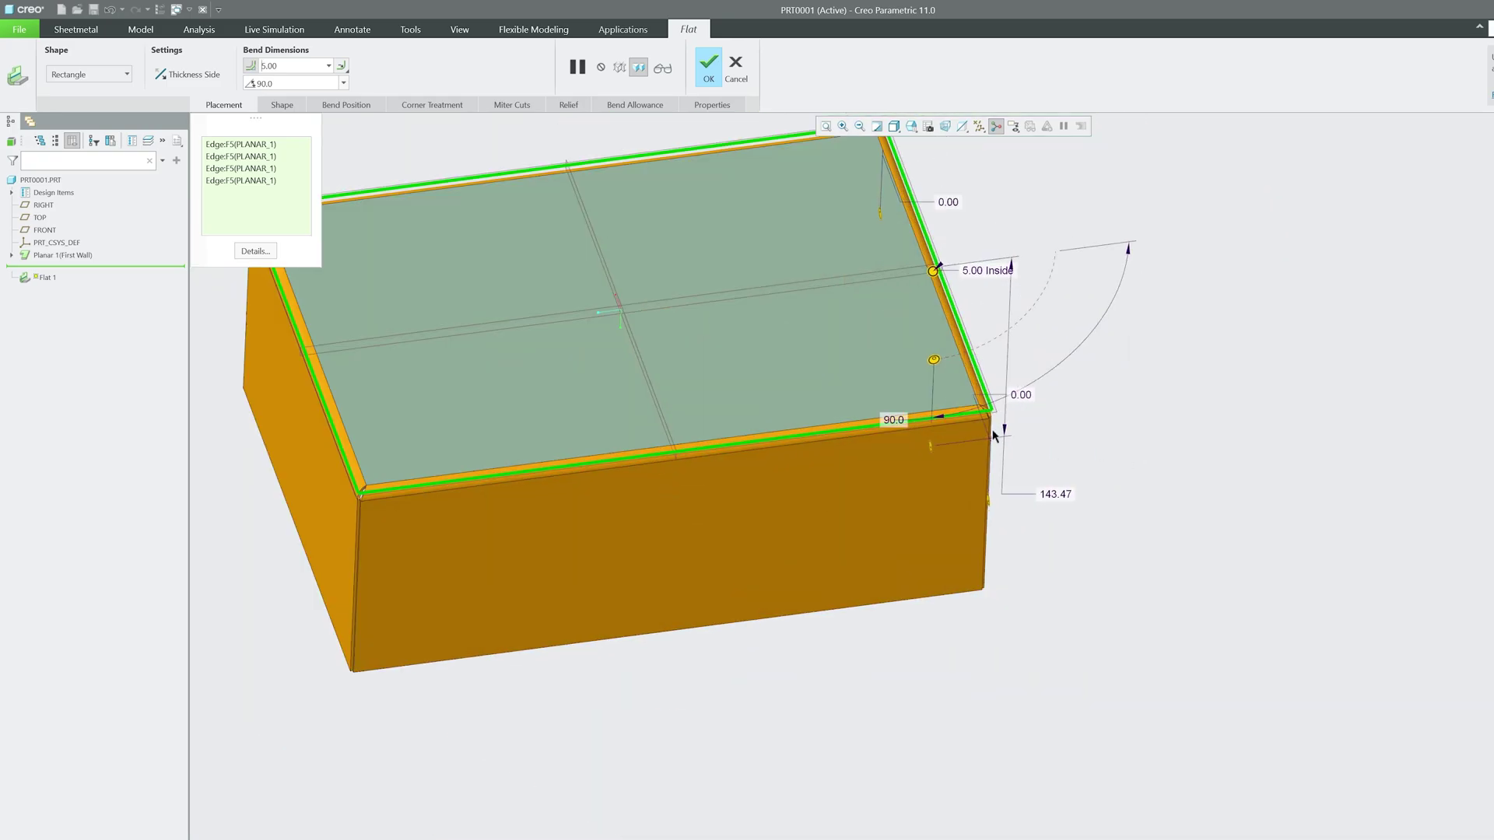
middle_drag(960, 417, 871, 410)
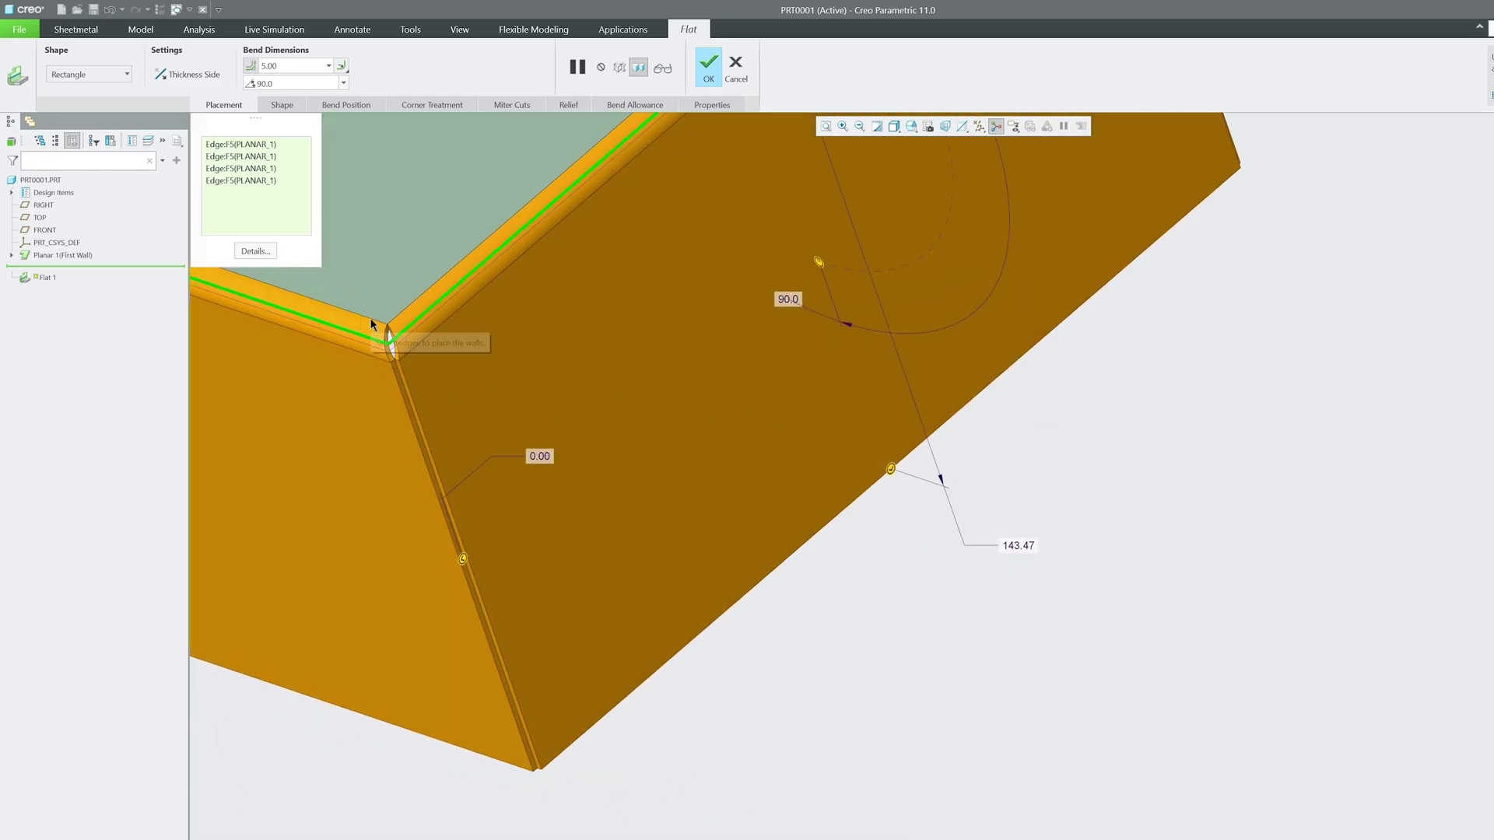
key(ctrl+d)
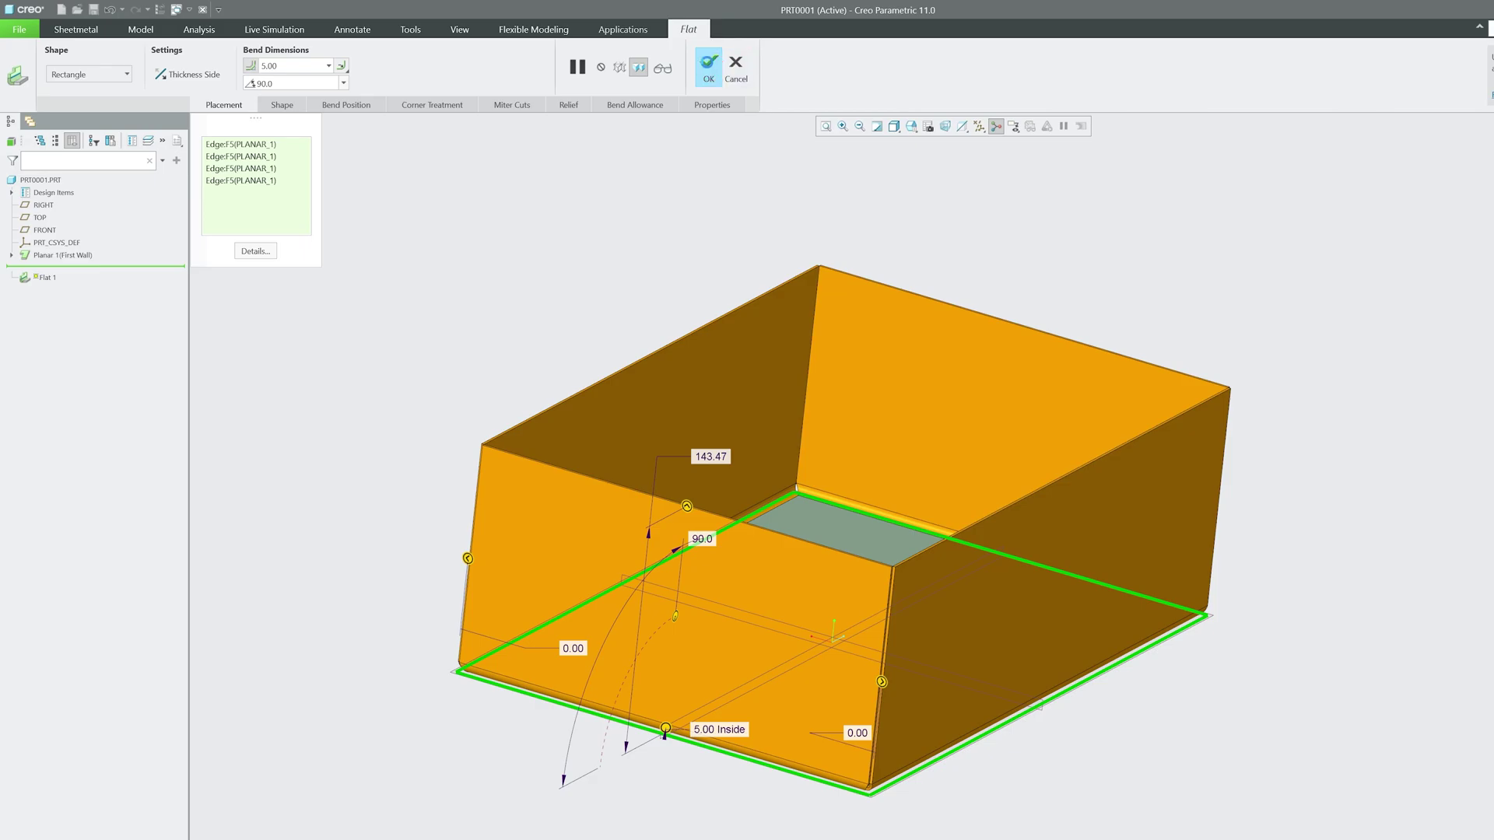
click(708, 63)
click(433, 285)
middle_drag(433, 285, 654, 620)
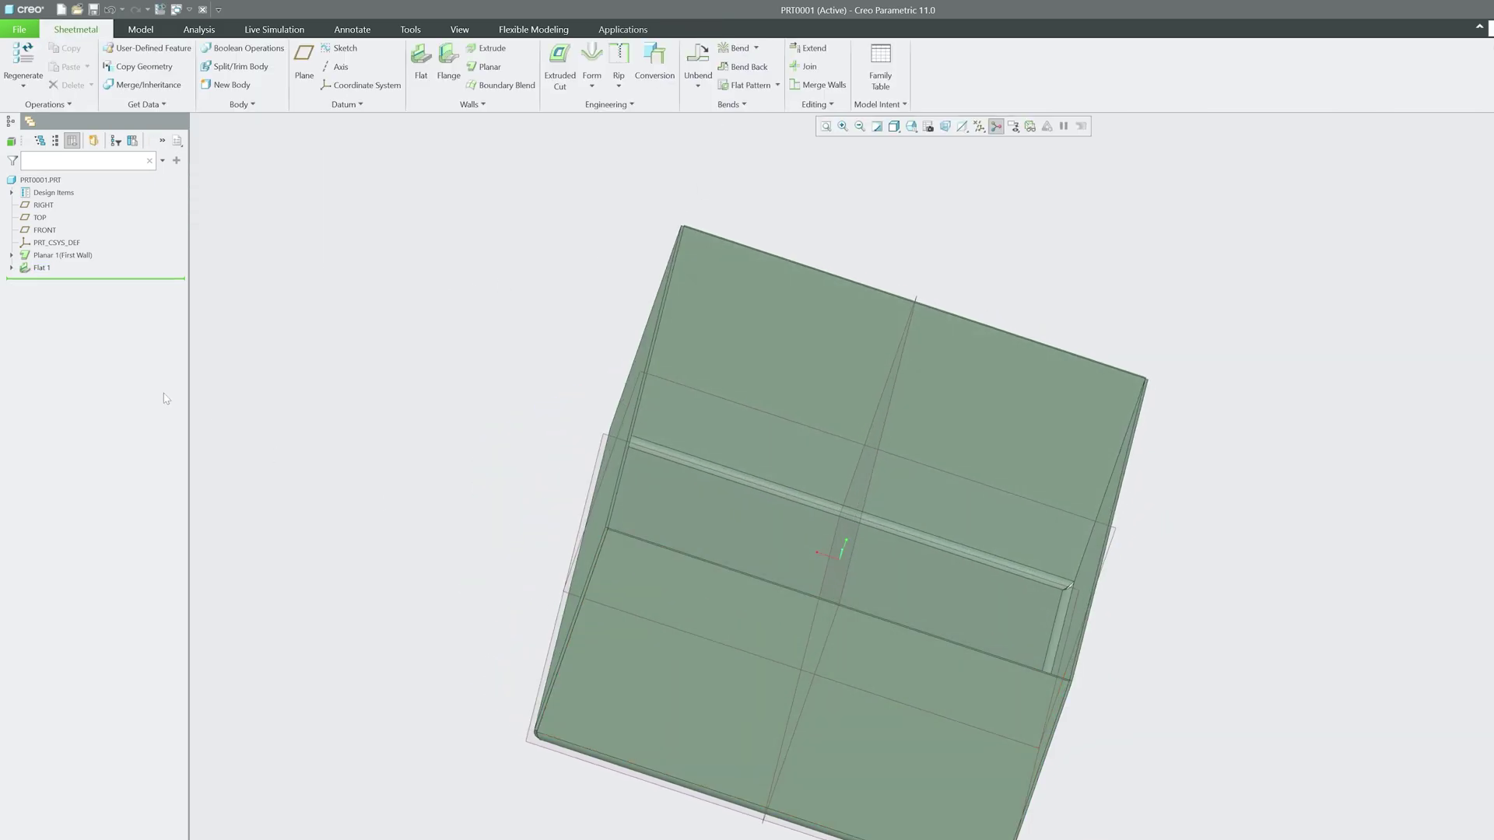
Delete the flat wall feature attached to all four edges of the planar wall.
click(11, 270)
middle_drag(591, 435, 560, 420)
click(41, 268)
right_click(42, 267)
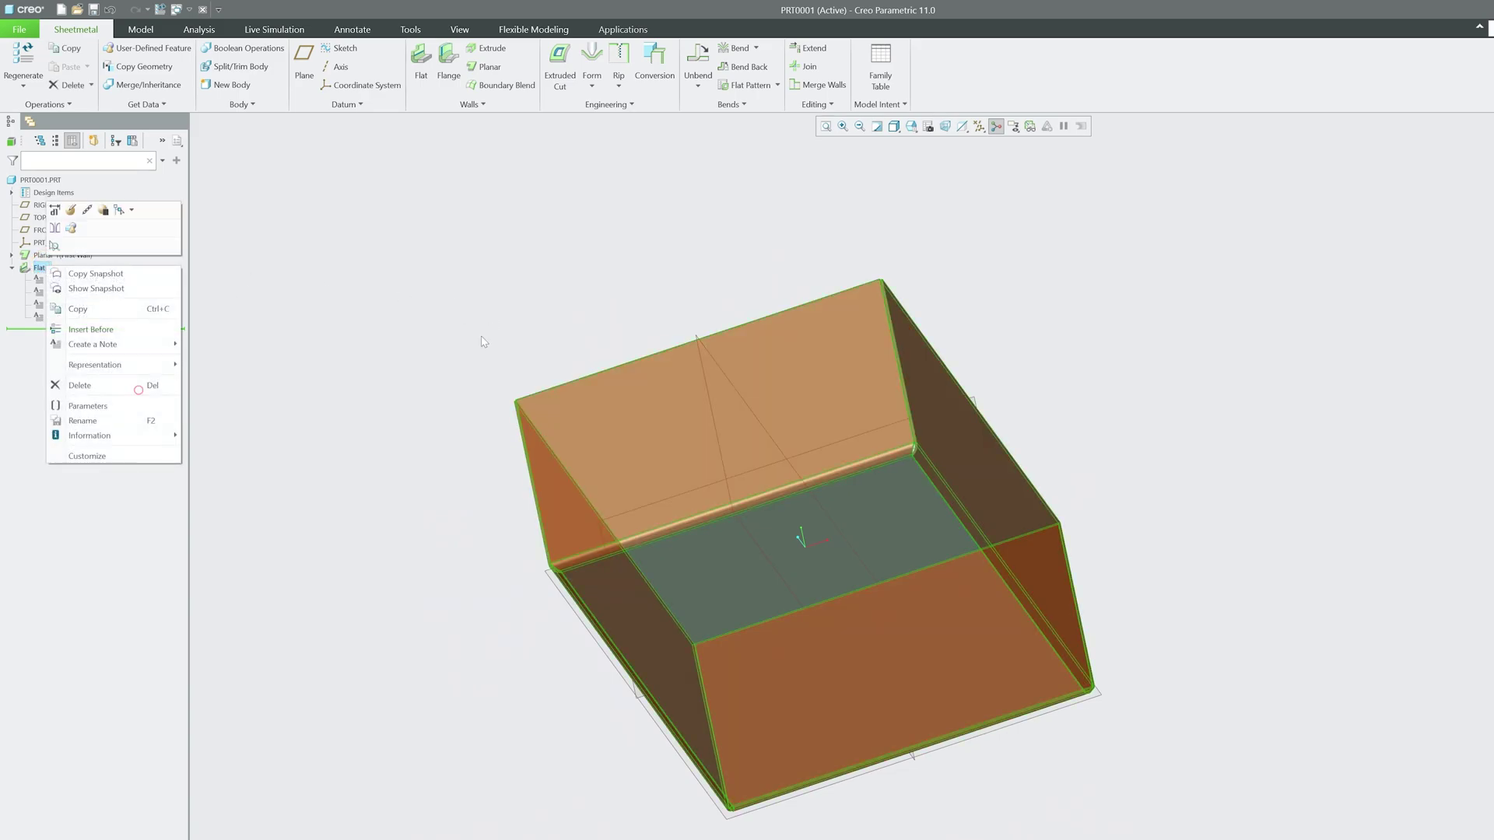
click(78, 391)
click(904, 503)
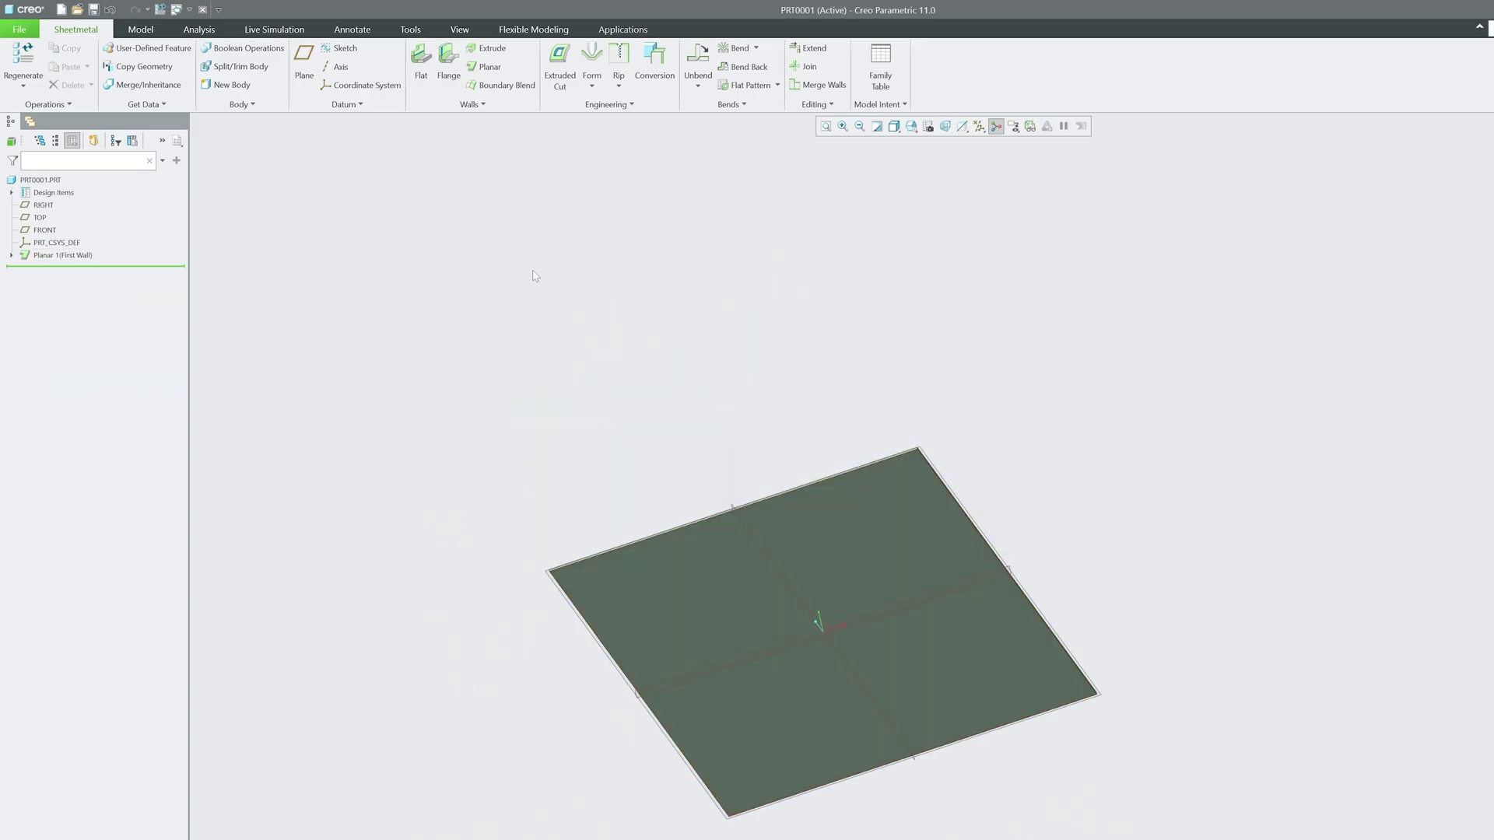
Start a new flat wall and place it on a single edge of the planar wall.
click(421, 58)
scroll(1015, 779, down, 4)
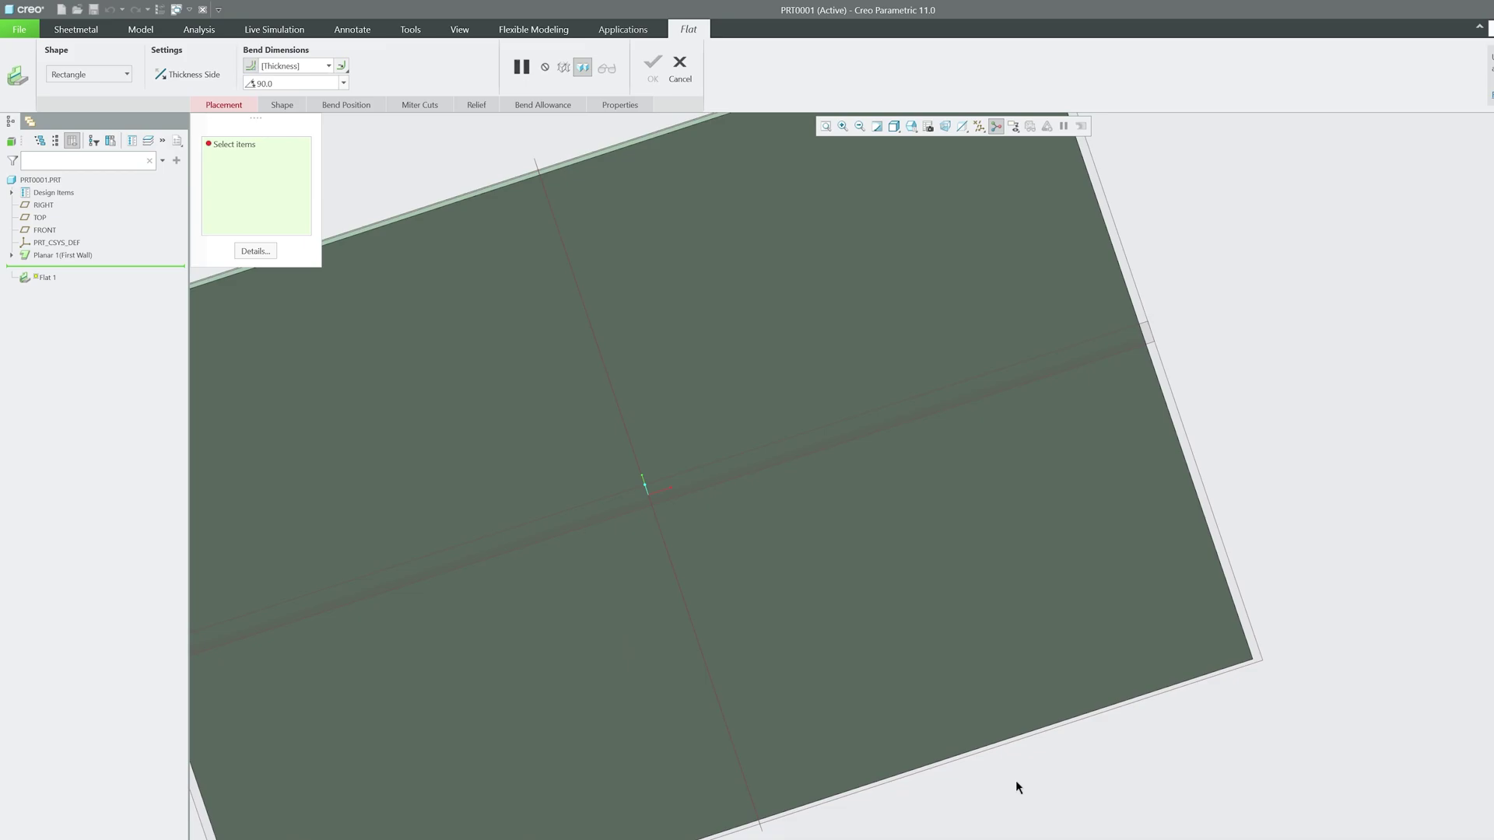
middle_drag(1015, 780, 1406, 627)
scroll(1176, 672, up, 3)
scroll(1406, 627, down, 3)
scroll(1267, 586, down, 3)
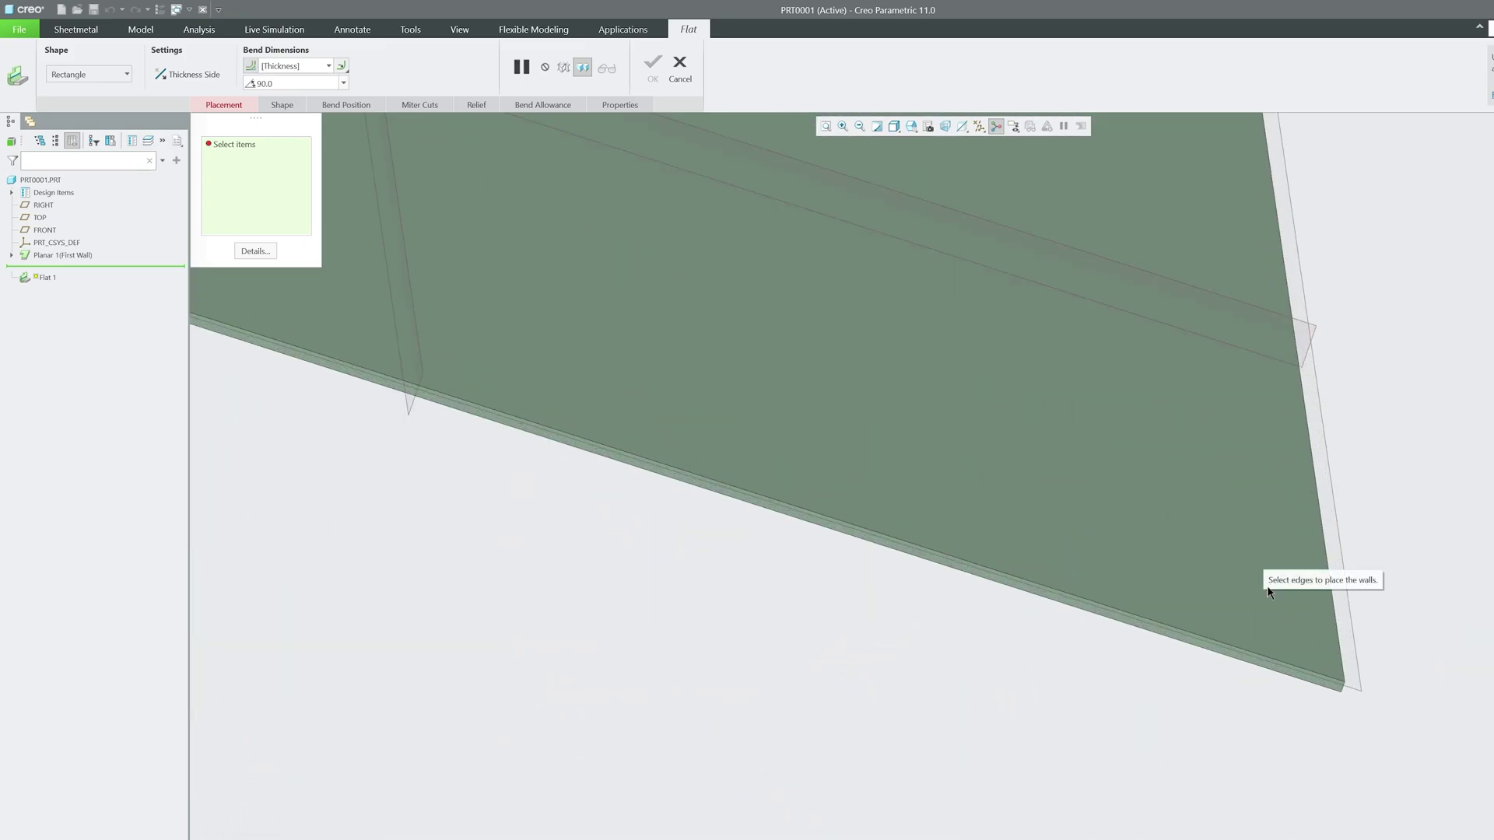
click(1299, 684)
scroll(1239, 729, up, 3)
middle_drag(1239, 730, 1213, 694)
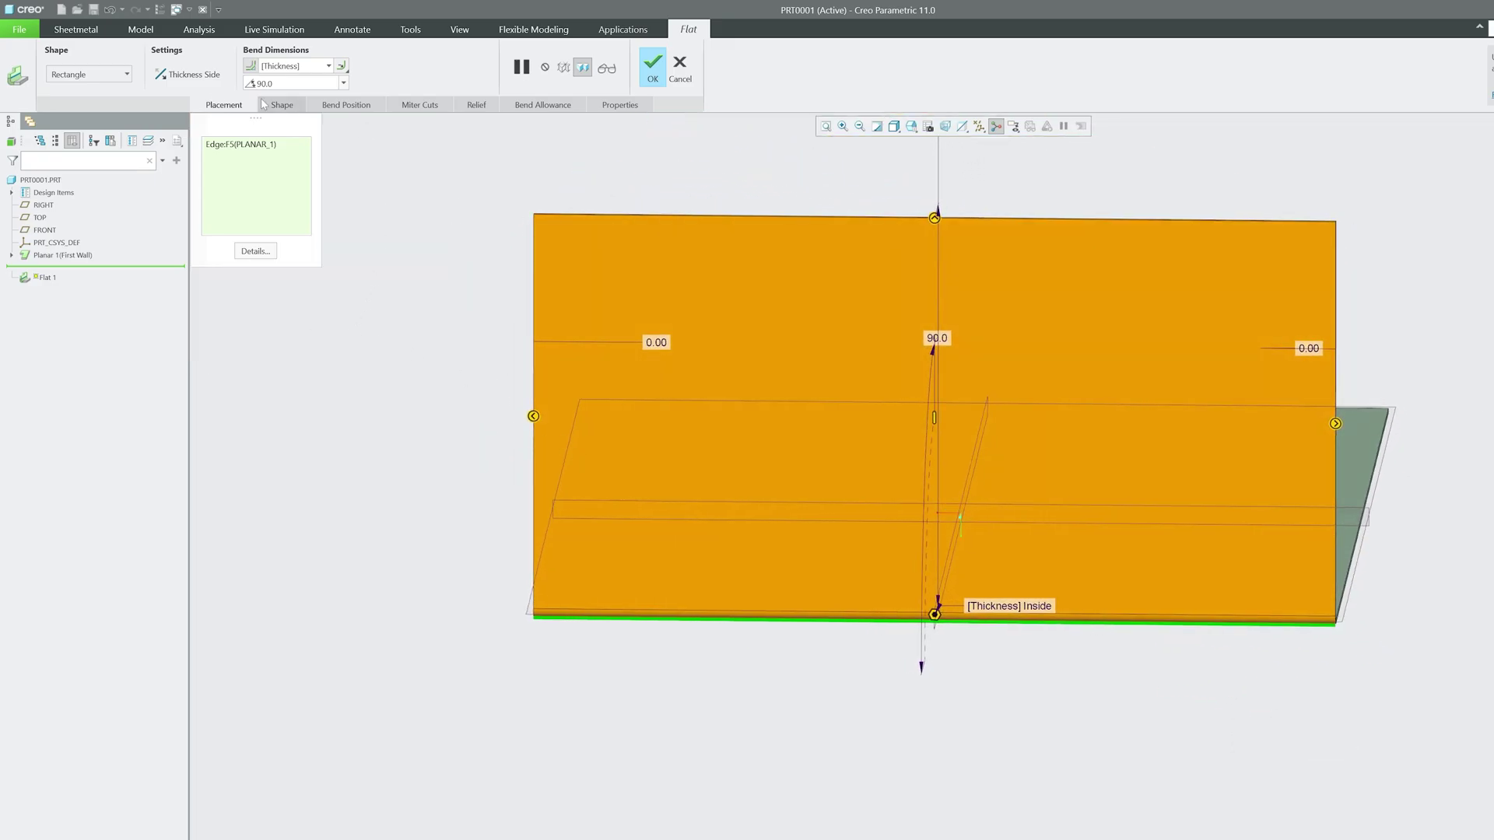
Try the Trapezoid, L, T and User Defined shapes in turn for the flat wall.
click(101, 74)
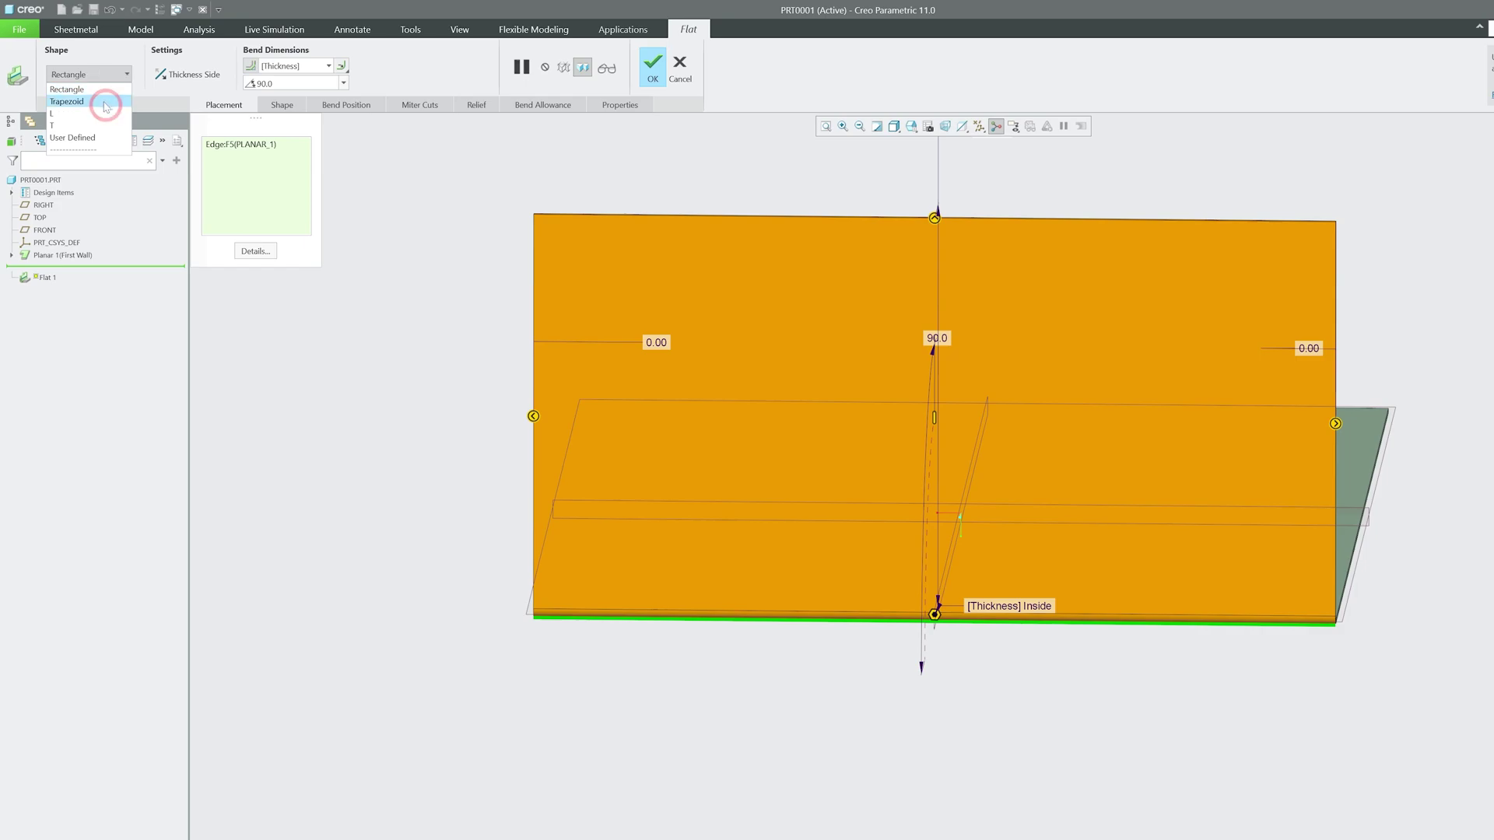
click(67, 101)
key(ctrl+d)
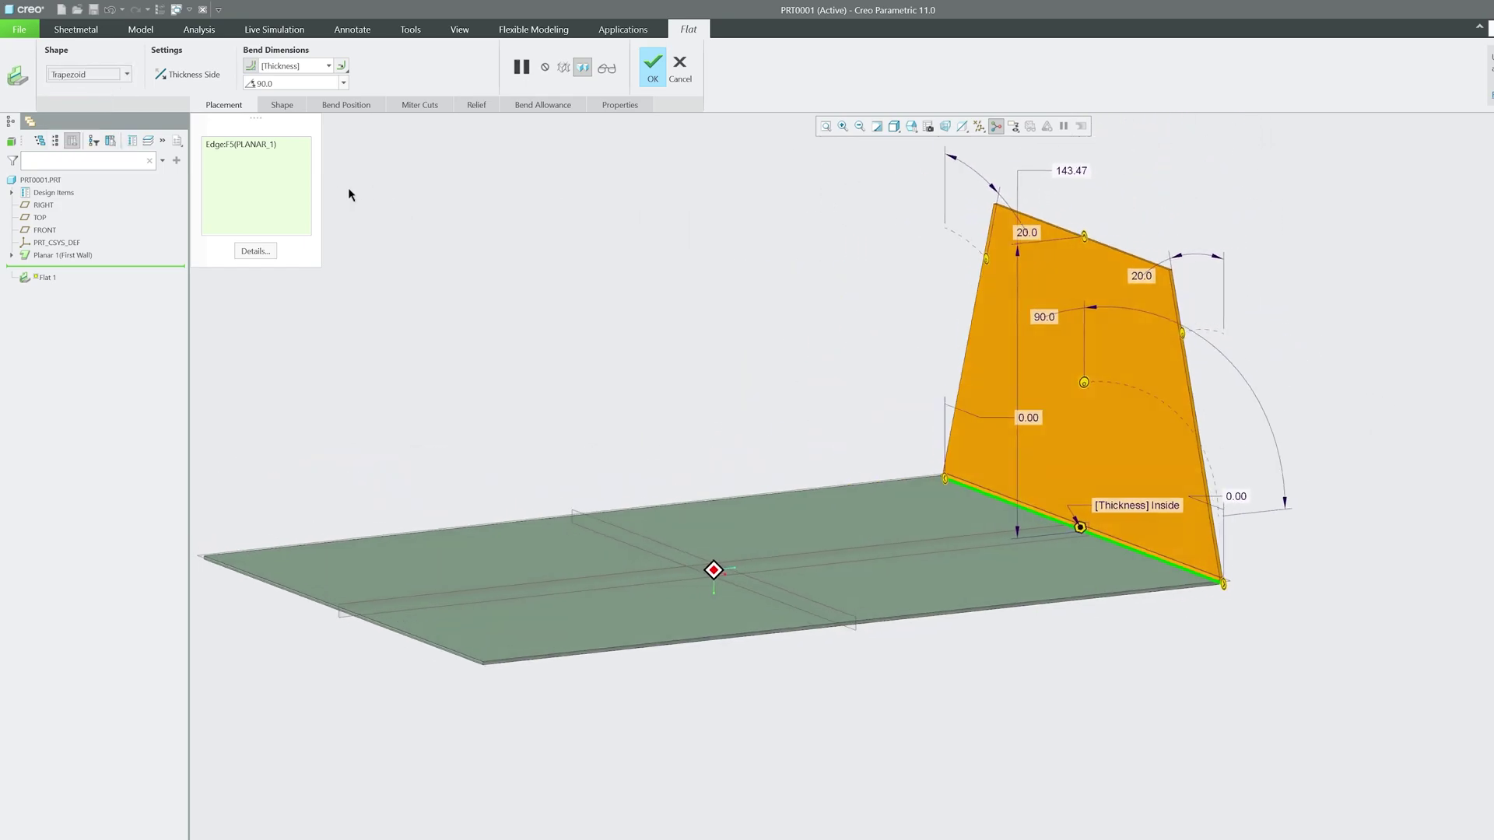
click(101, 76)
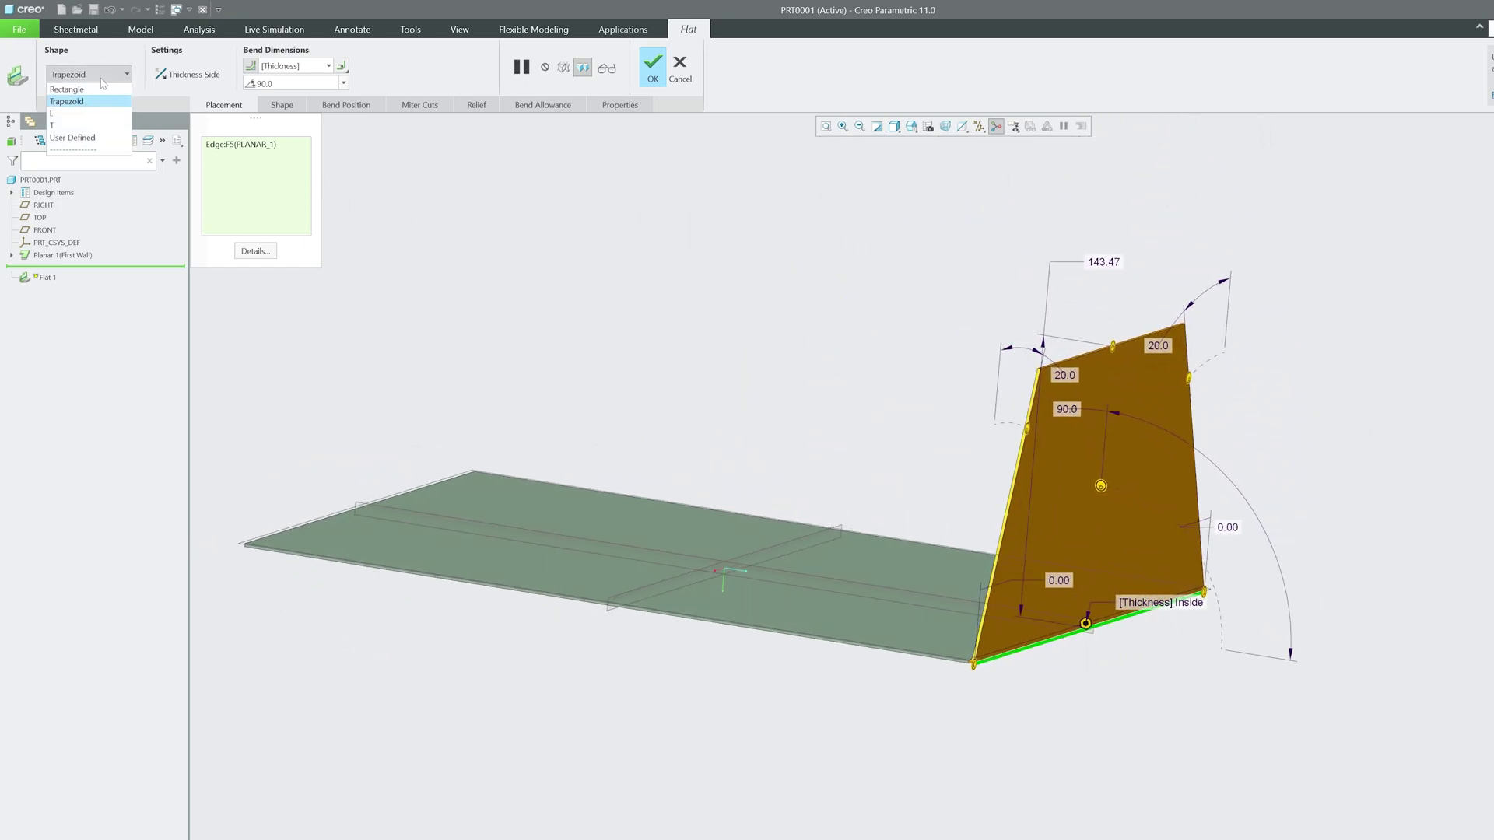
click(93, 114)
click(103, 74)
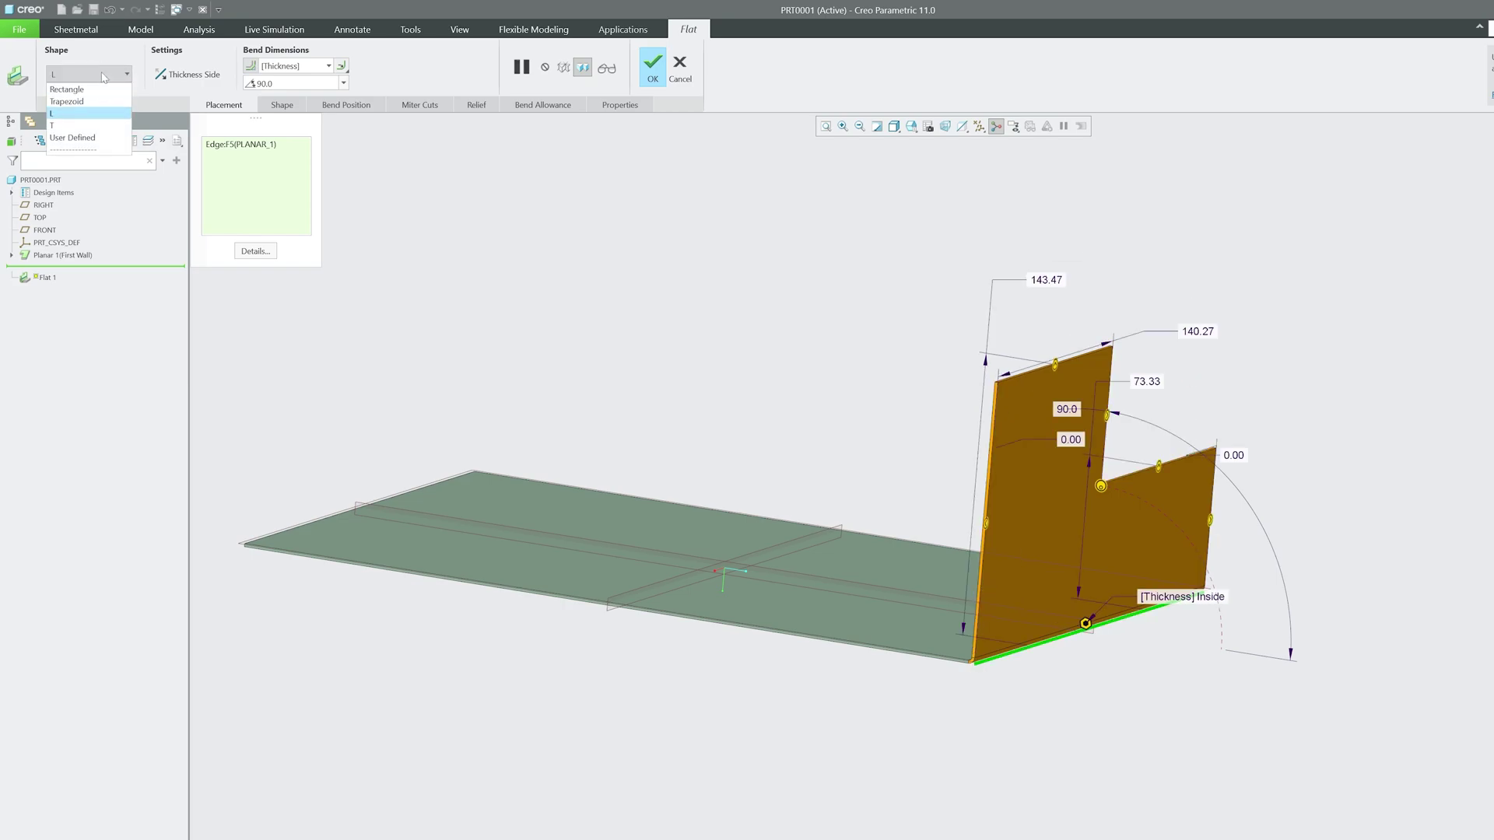
click(99, 125)
click(101, 75)
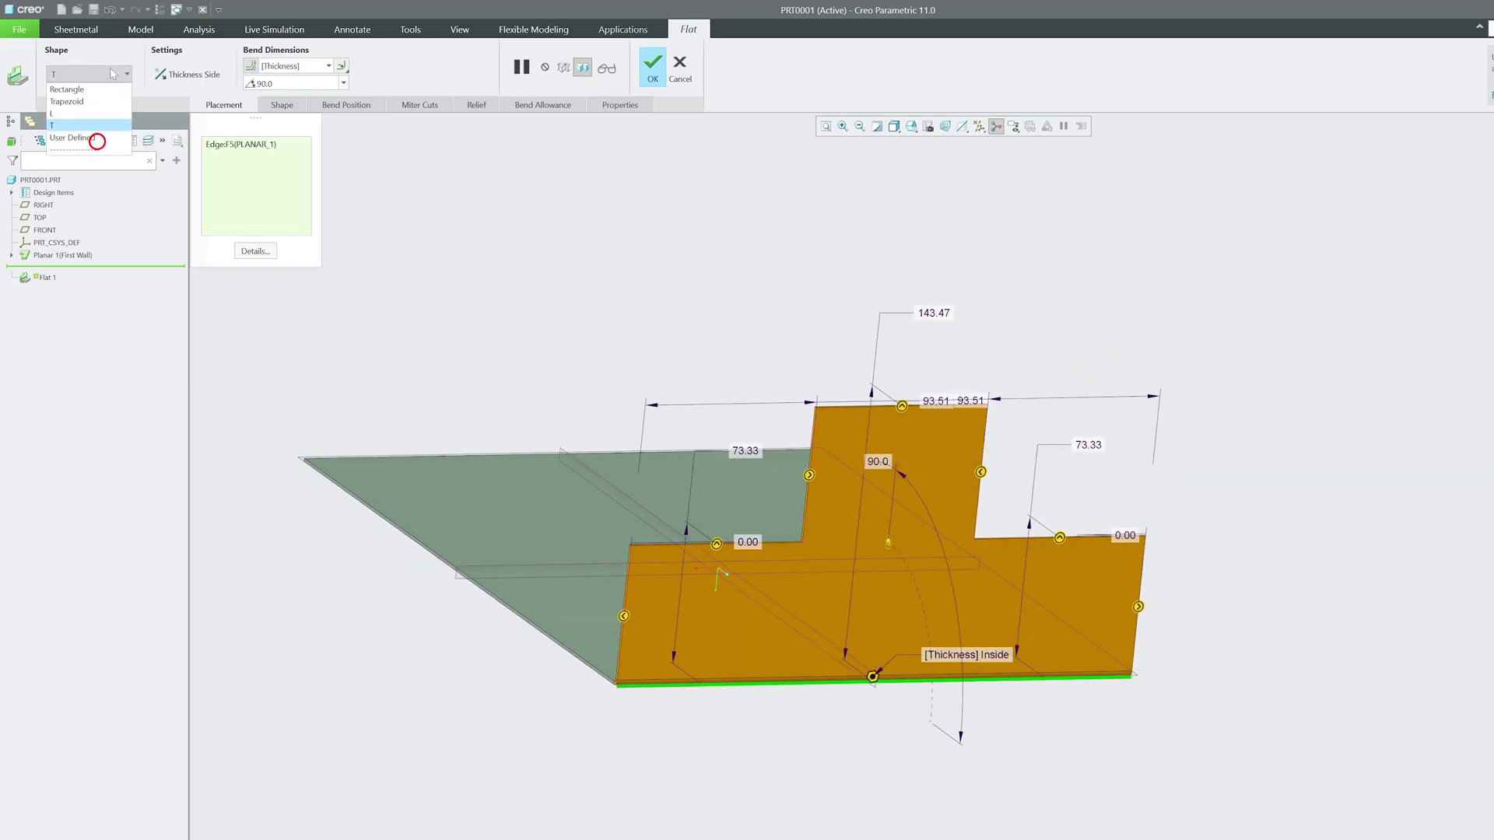
click(72, 136)
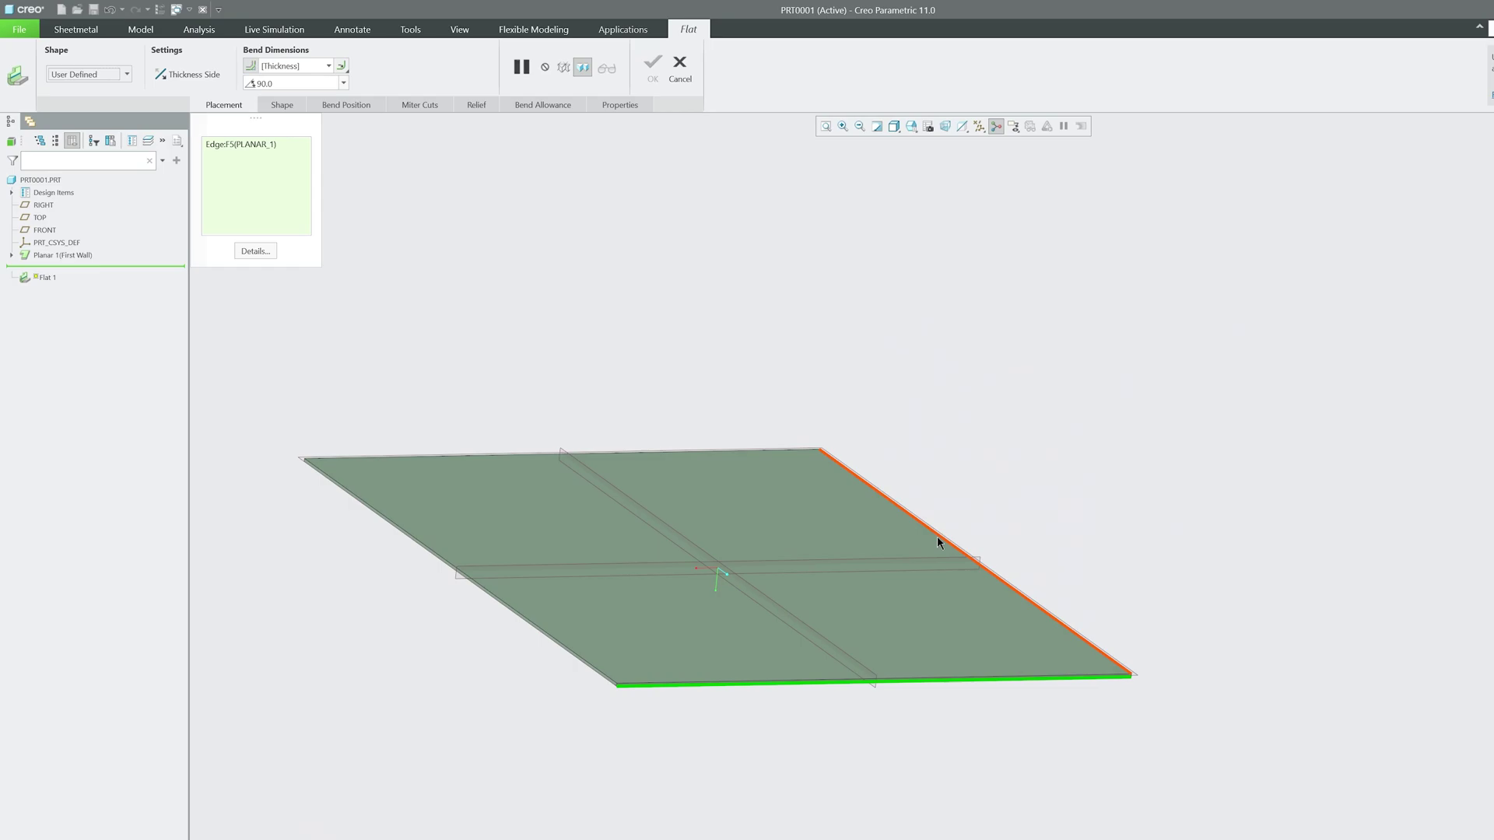
Set the flat wall's shape to Trapezoid.
click(71, 75)
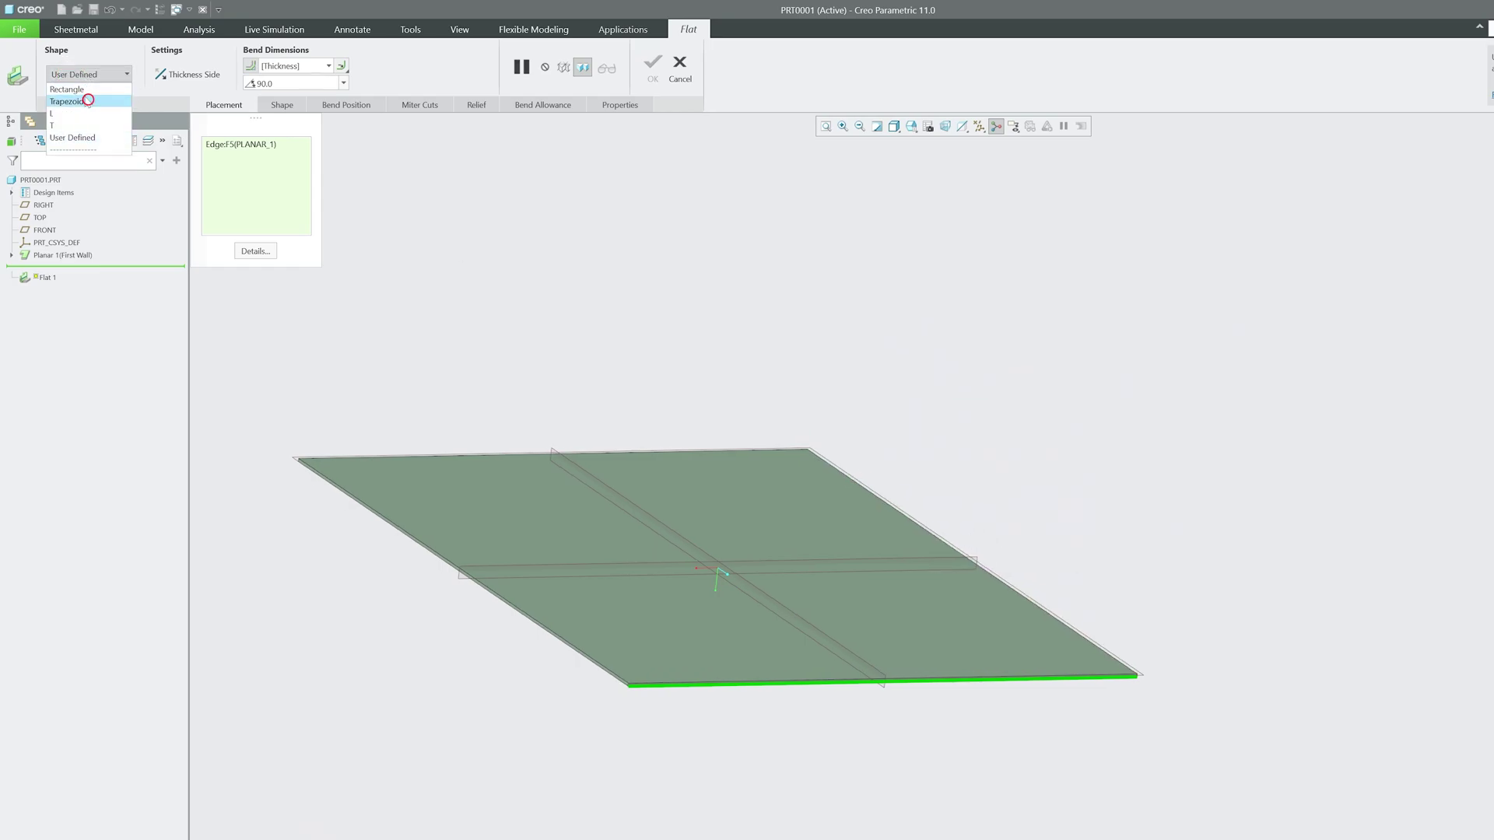
click(87, 101)
middle_drag(1367, 702, 1407, 704)
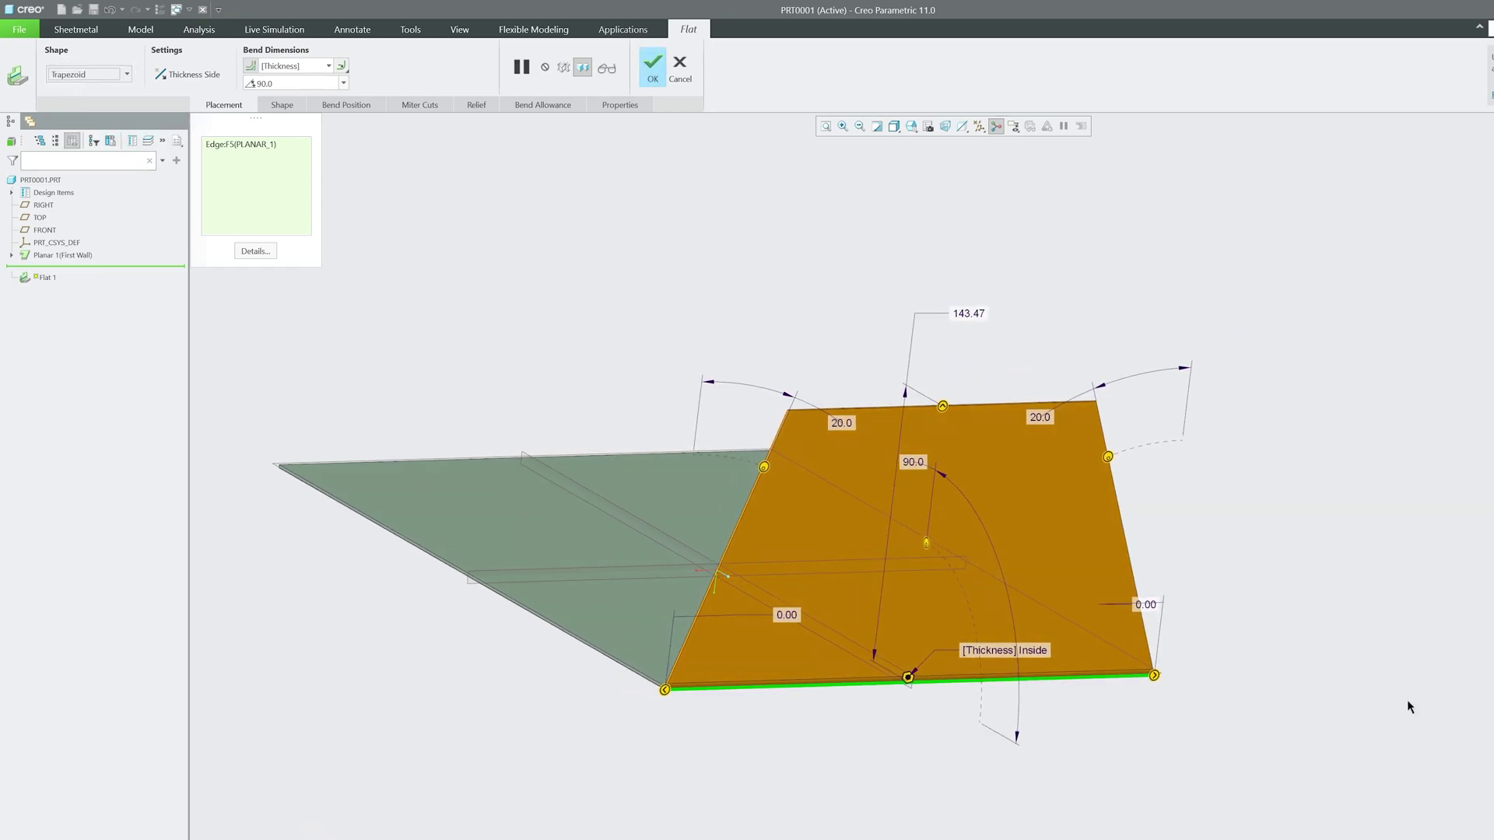
middle_drag(1038, 706, 1245, 649)
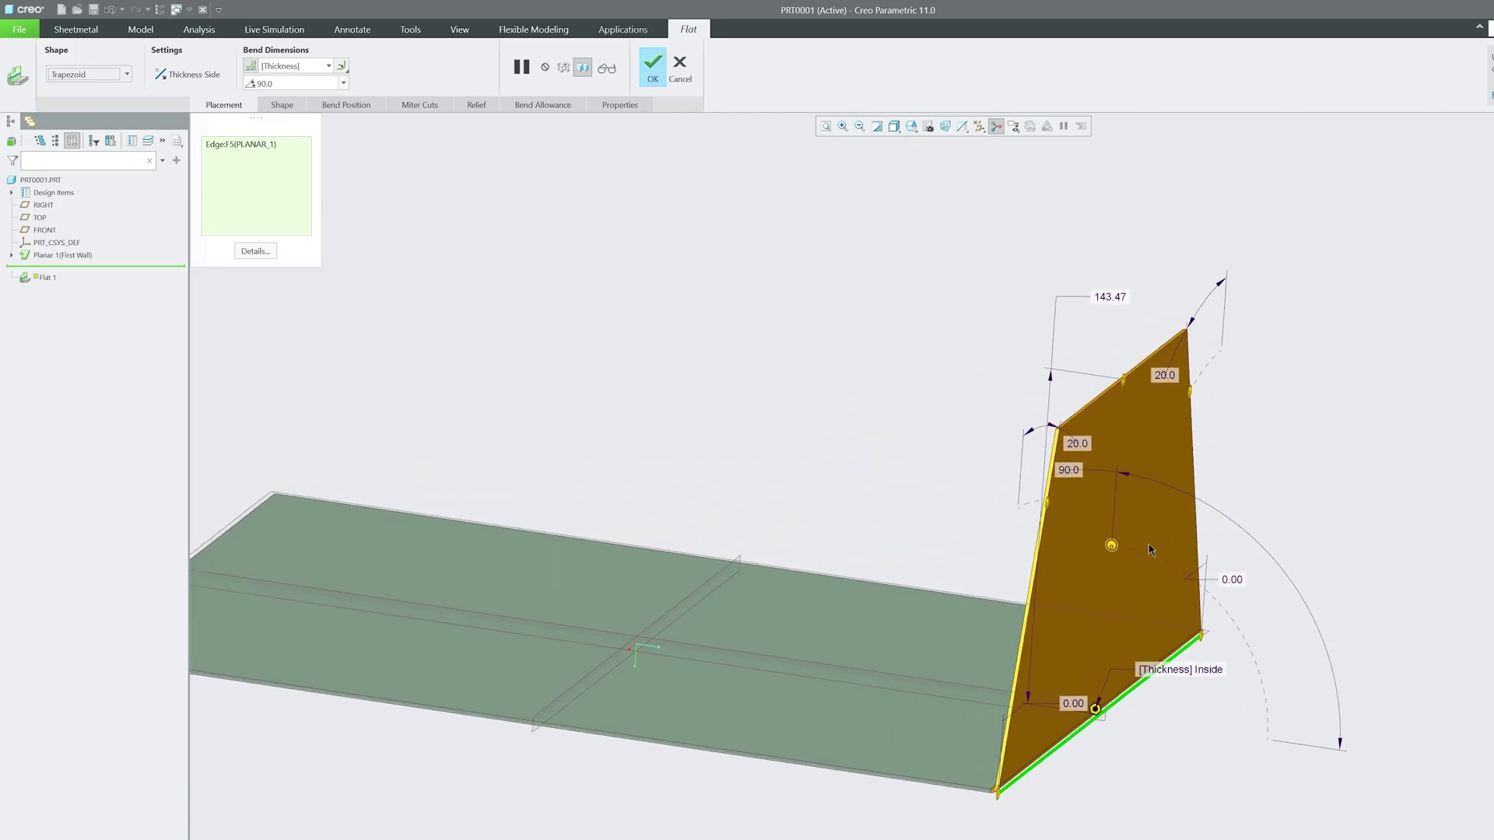
Tilt the trapezoidal flat wall to a bend angle of about 111 degrees and complete the feature.
scroll(1148, 540, down, 4)
drag(1078, 551, 512, 479)
middle_drag(512, 479, 748, 547)
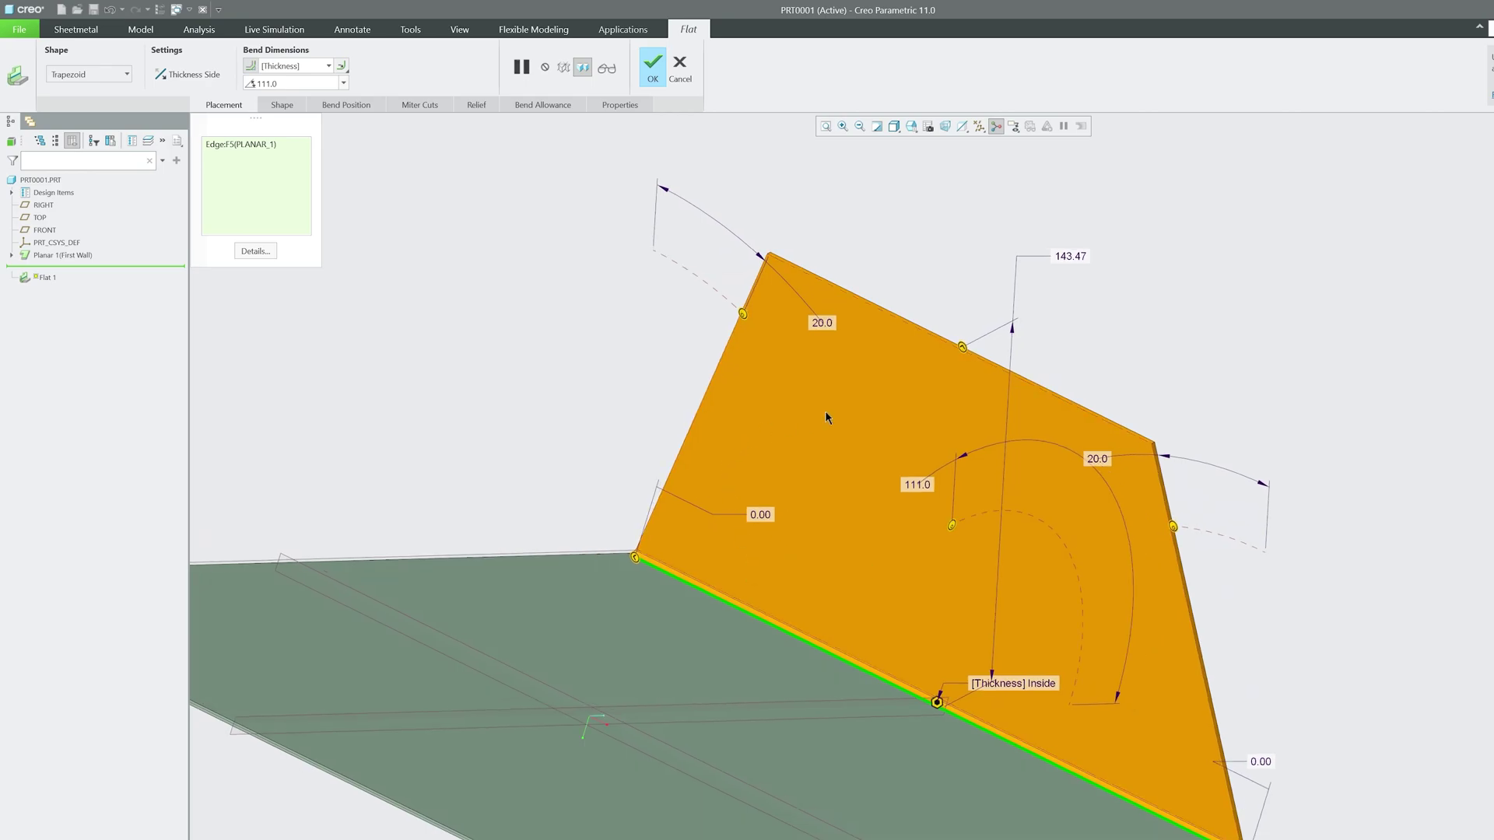
click(648, 75)
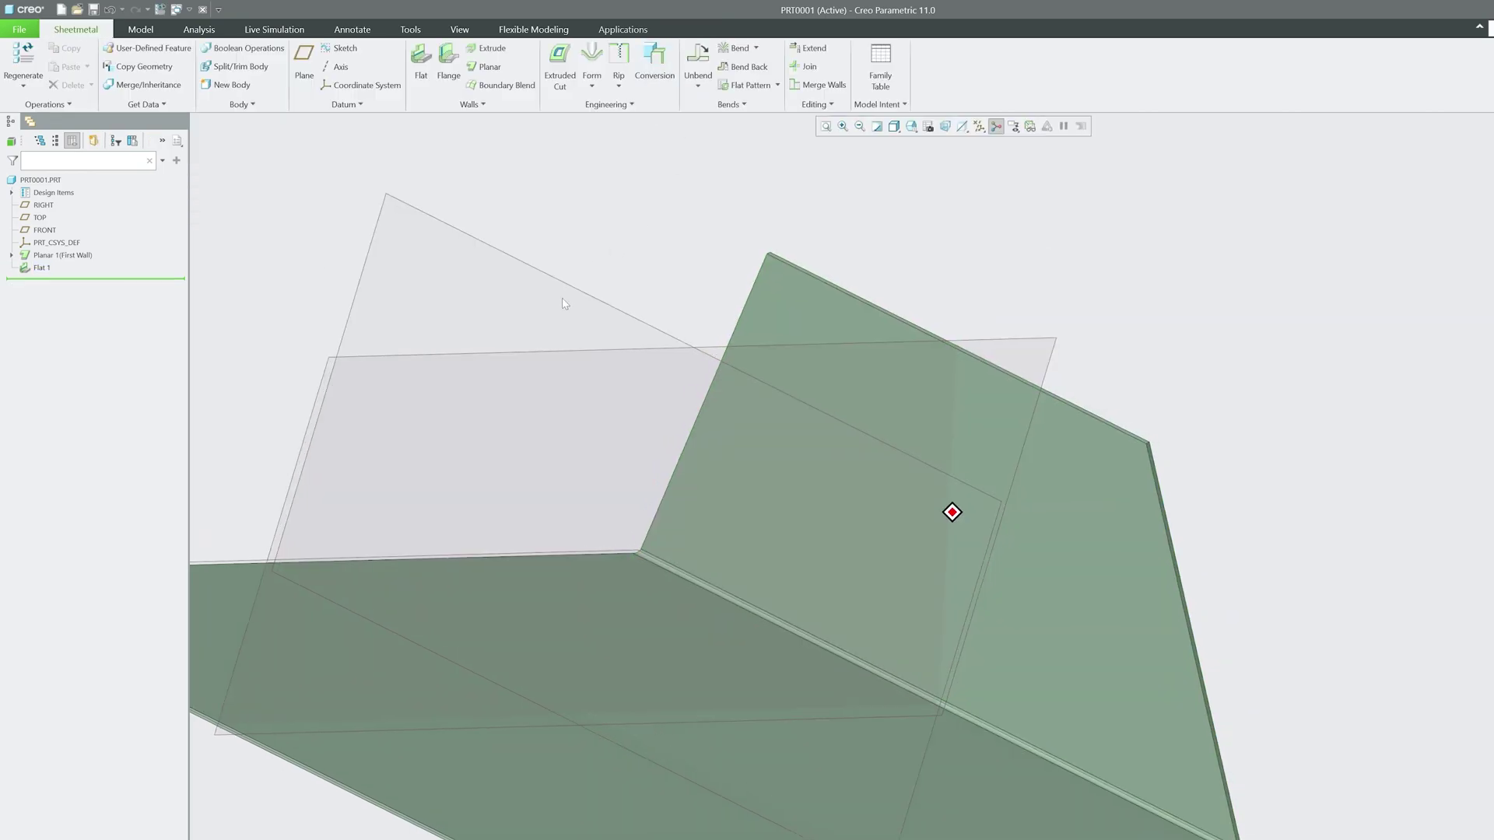
Start a flange wall and attach it to the outer upper edge of the trapezoidal wall.
middle_drag(950, 510, 466, 87)
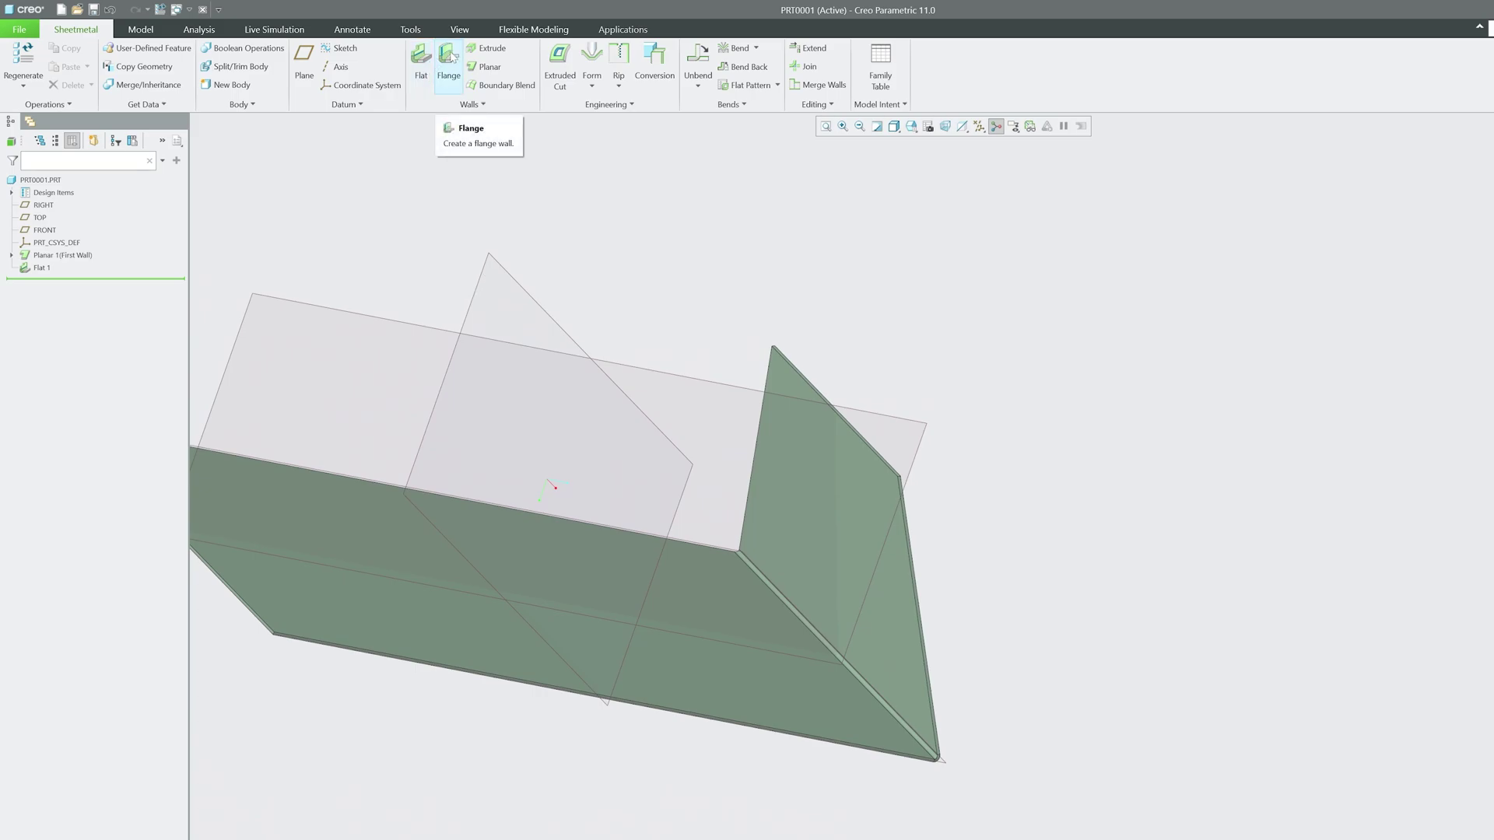
click(454, 68)
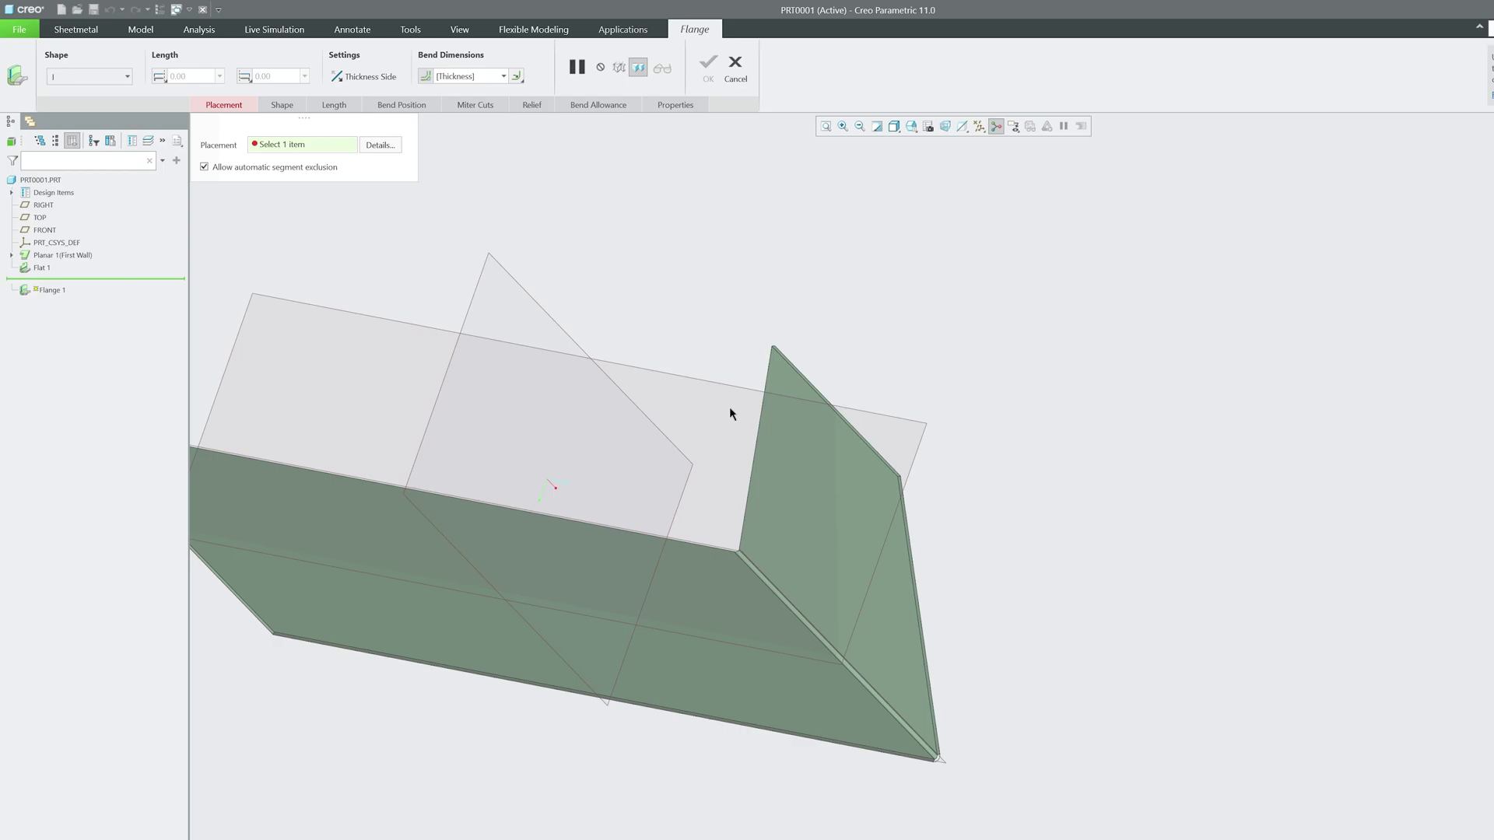
scroll(861, 406, down, 3)
scroll(847, 420, down, 3)
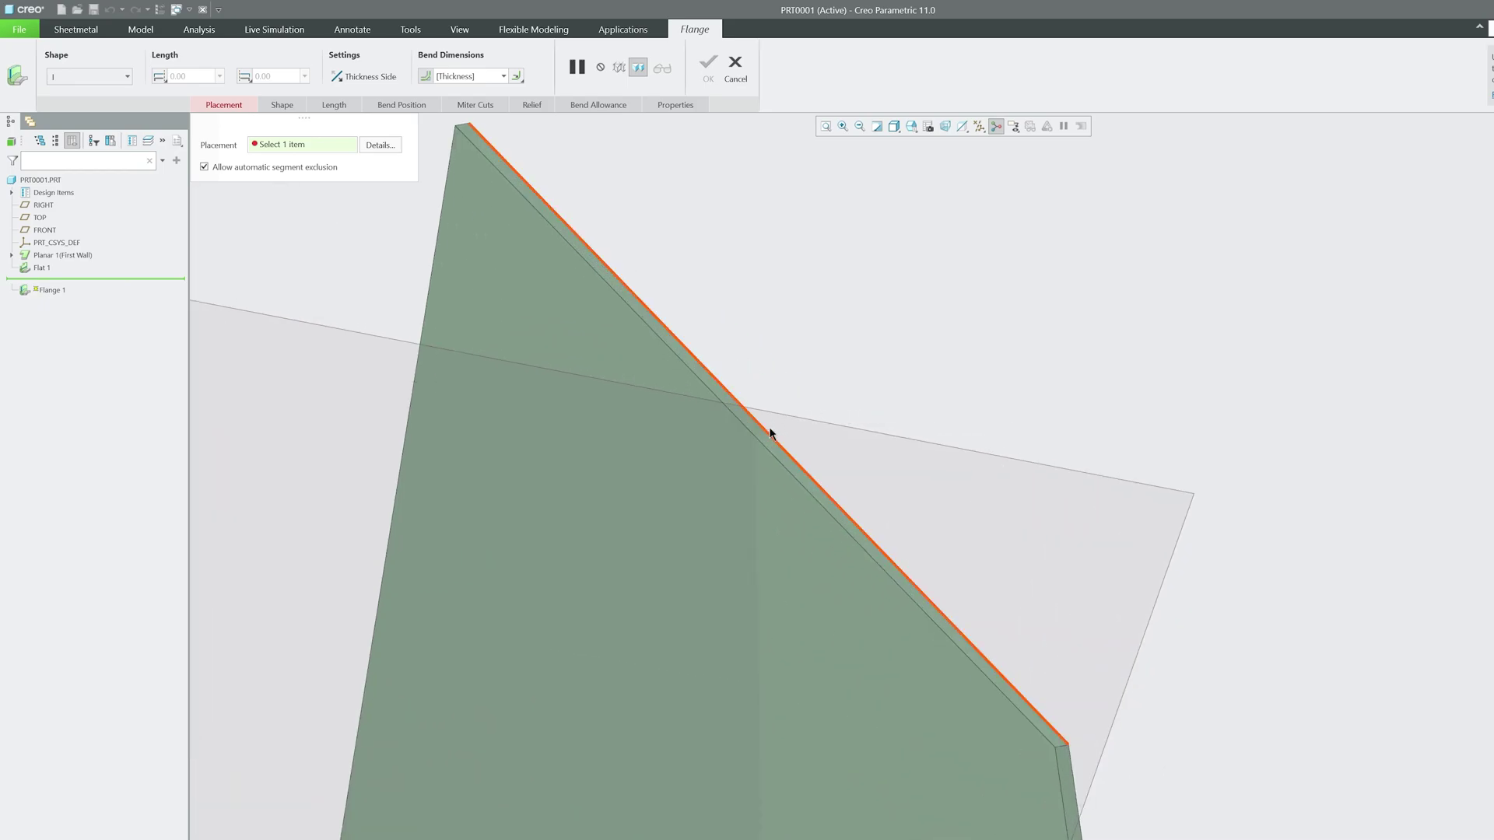
click(770, 433)
scroll(770, 424, up, 5)
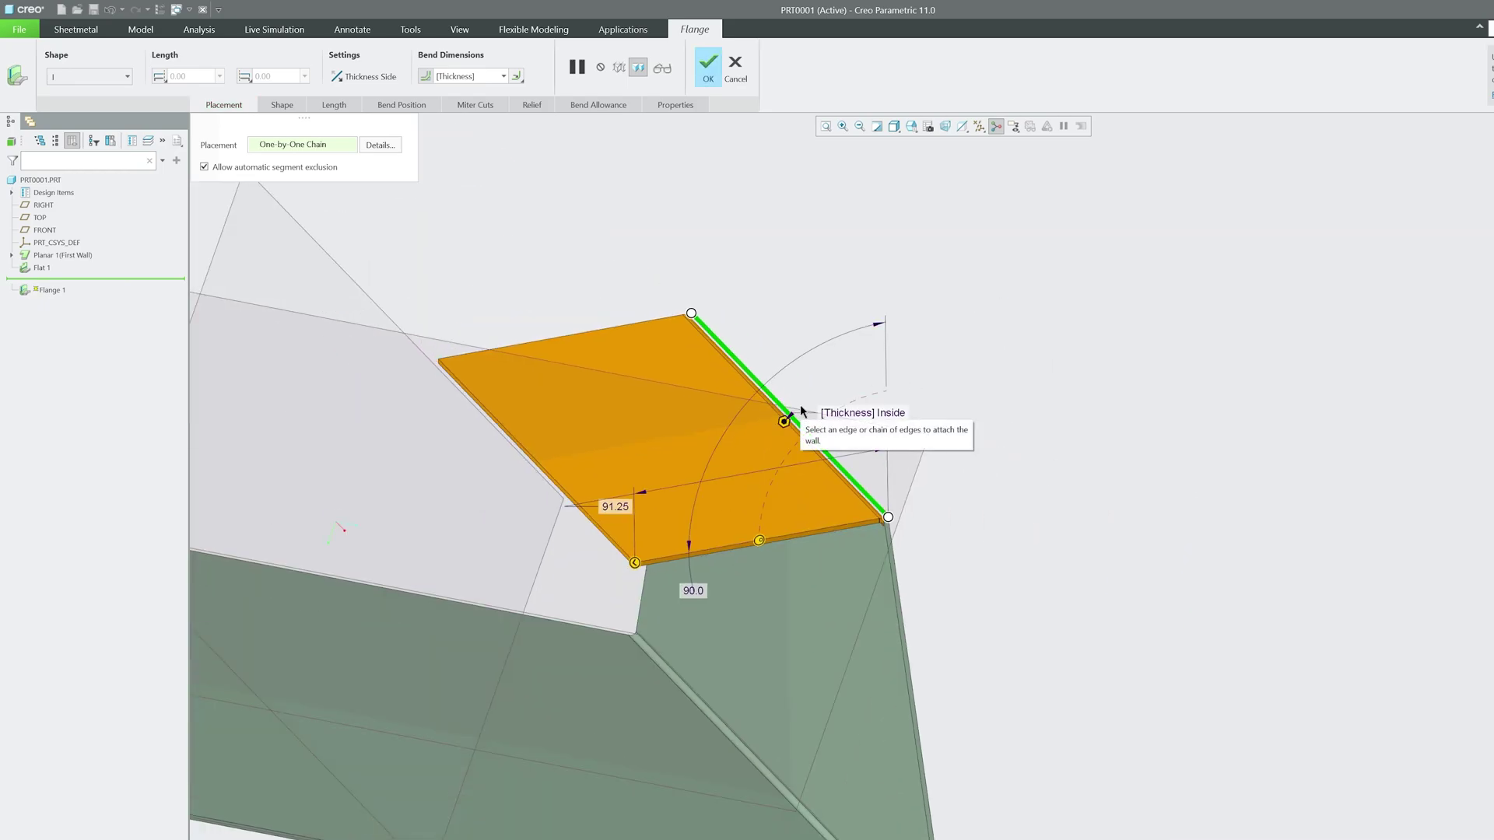
middle_drag(786, 413, 668, 342)
Try the Arc, S, Flushed and Joggle profile shapes in turn for the flange.
click(87, 78)
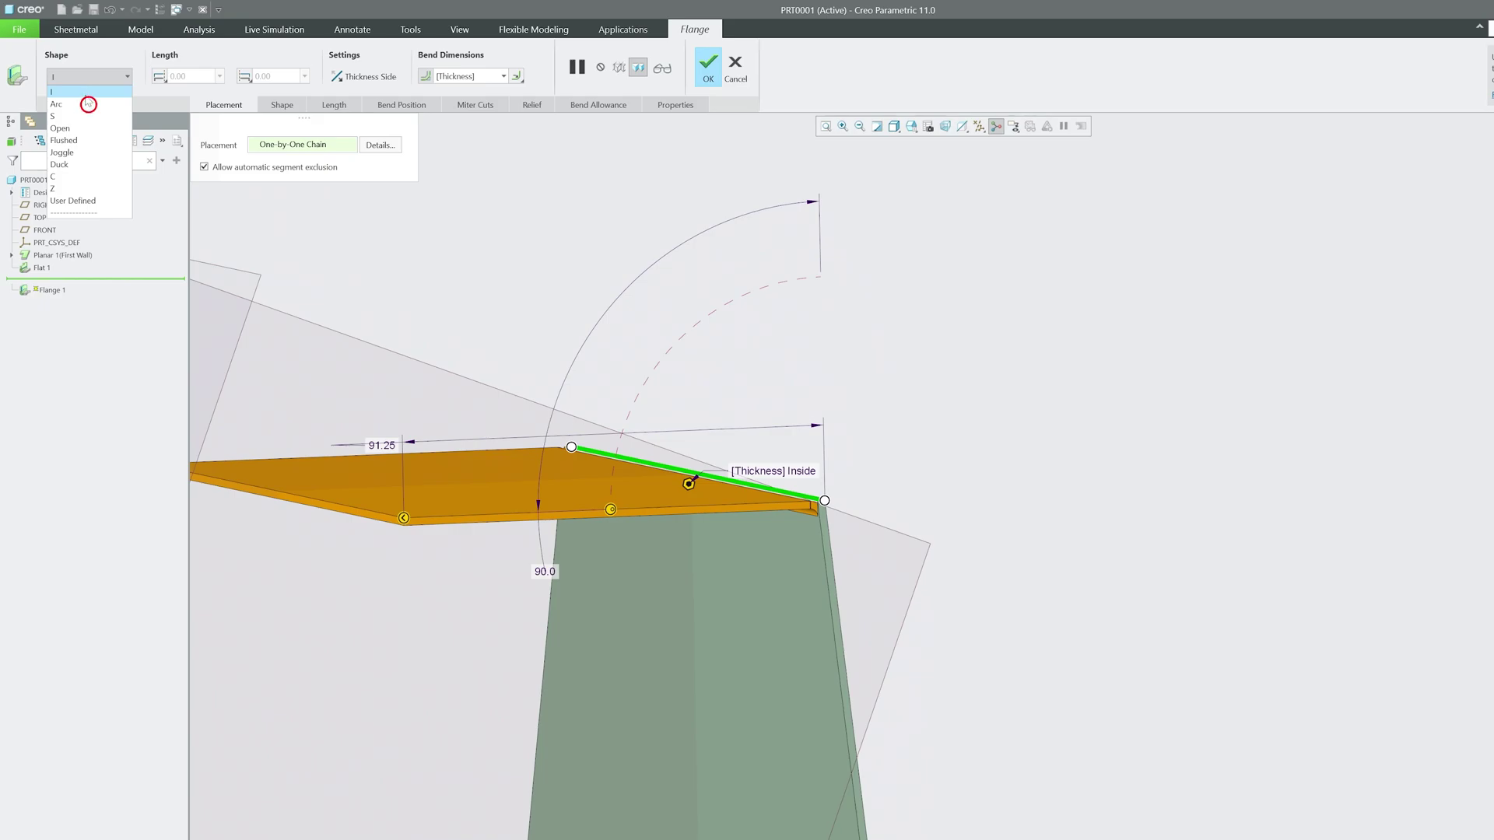
click(88, 103)
click(98, 78)
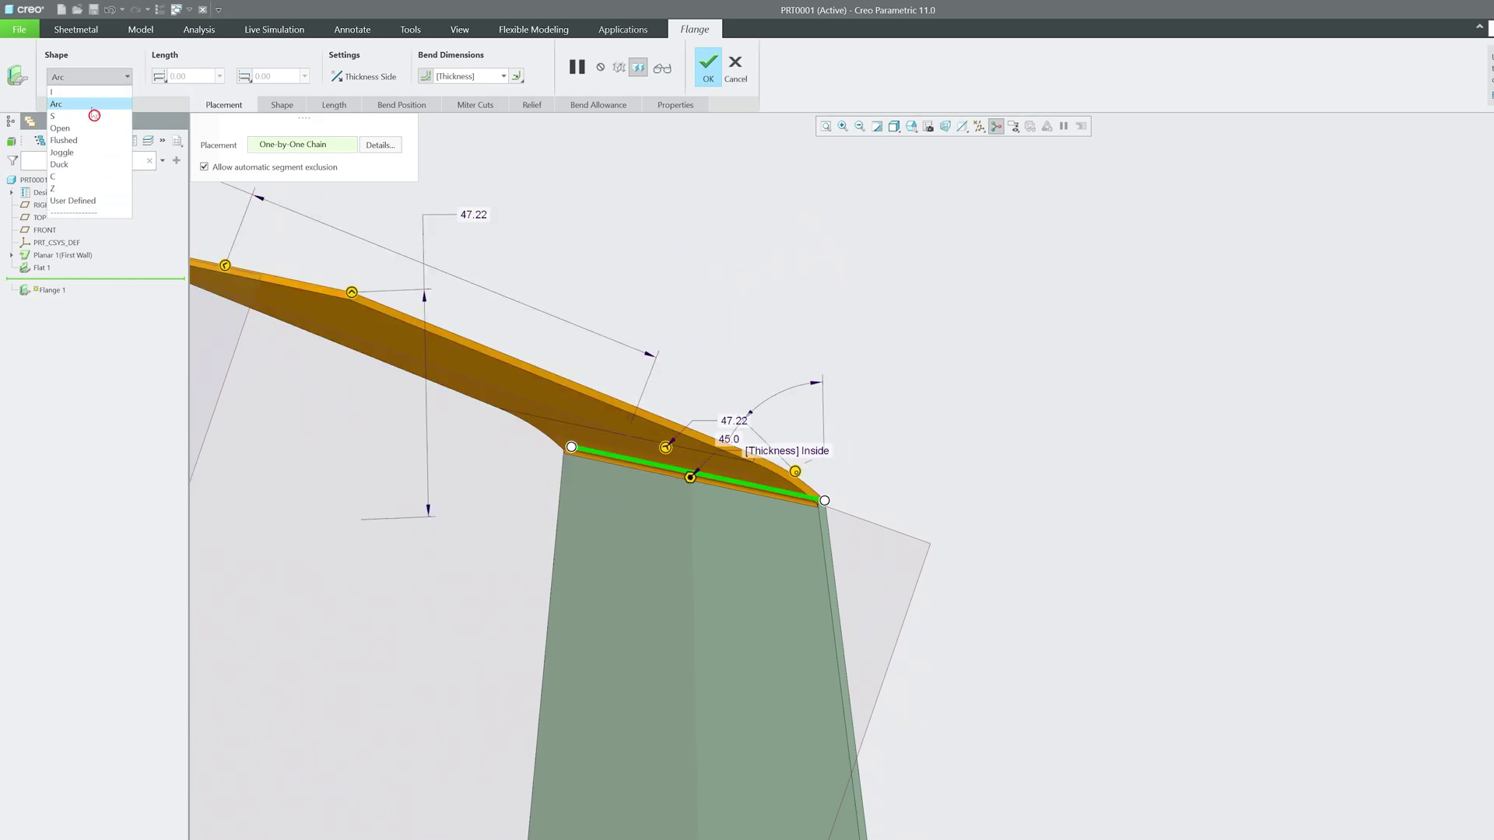
click(92, 115)
click(94, 79)
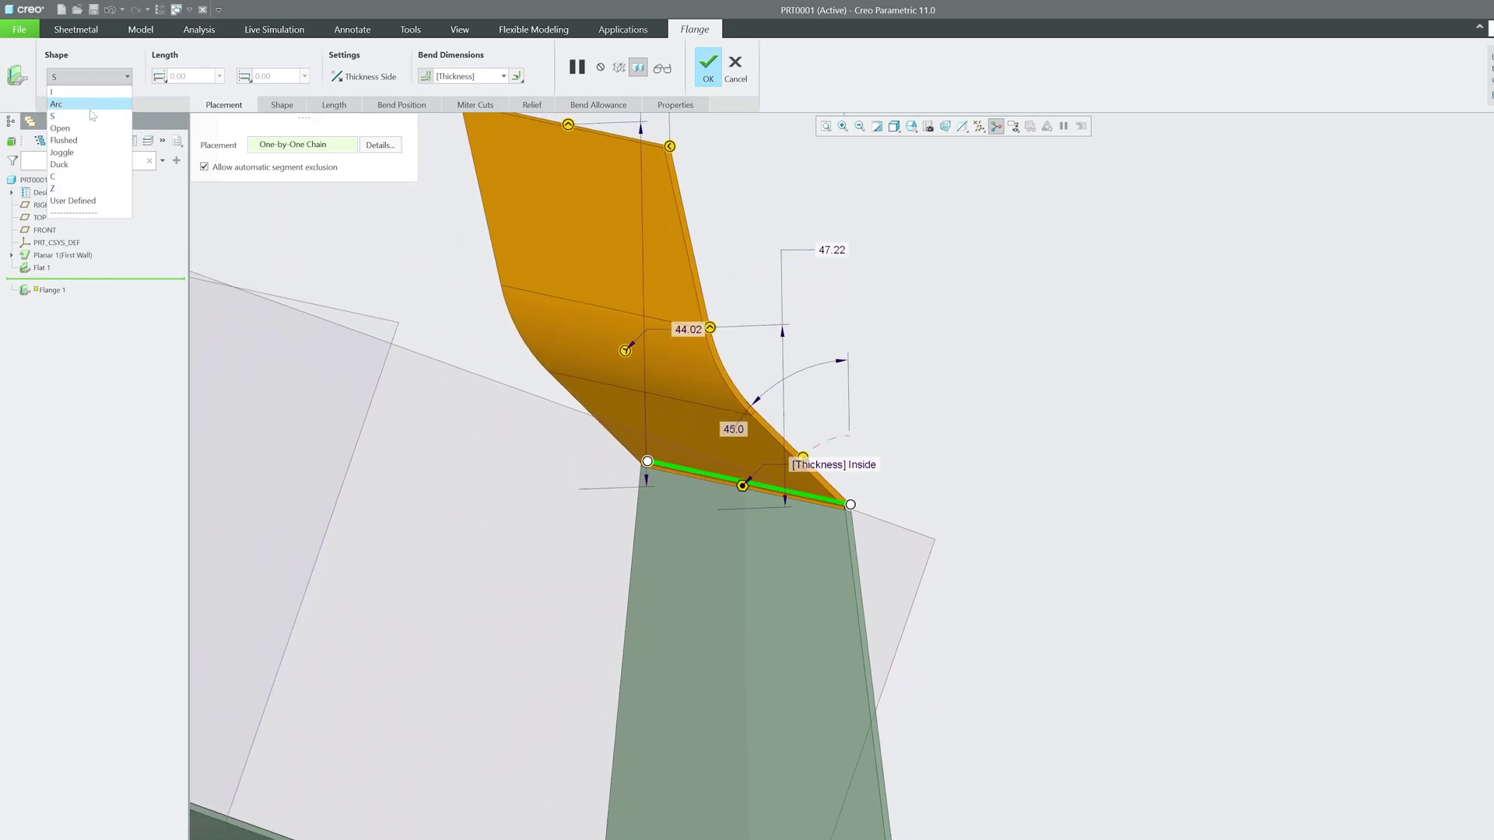
click(95, 138)
middle_drag(200, 233, 206, 396)
scroll(664, 558, down, 6)
click(126, 80)
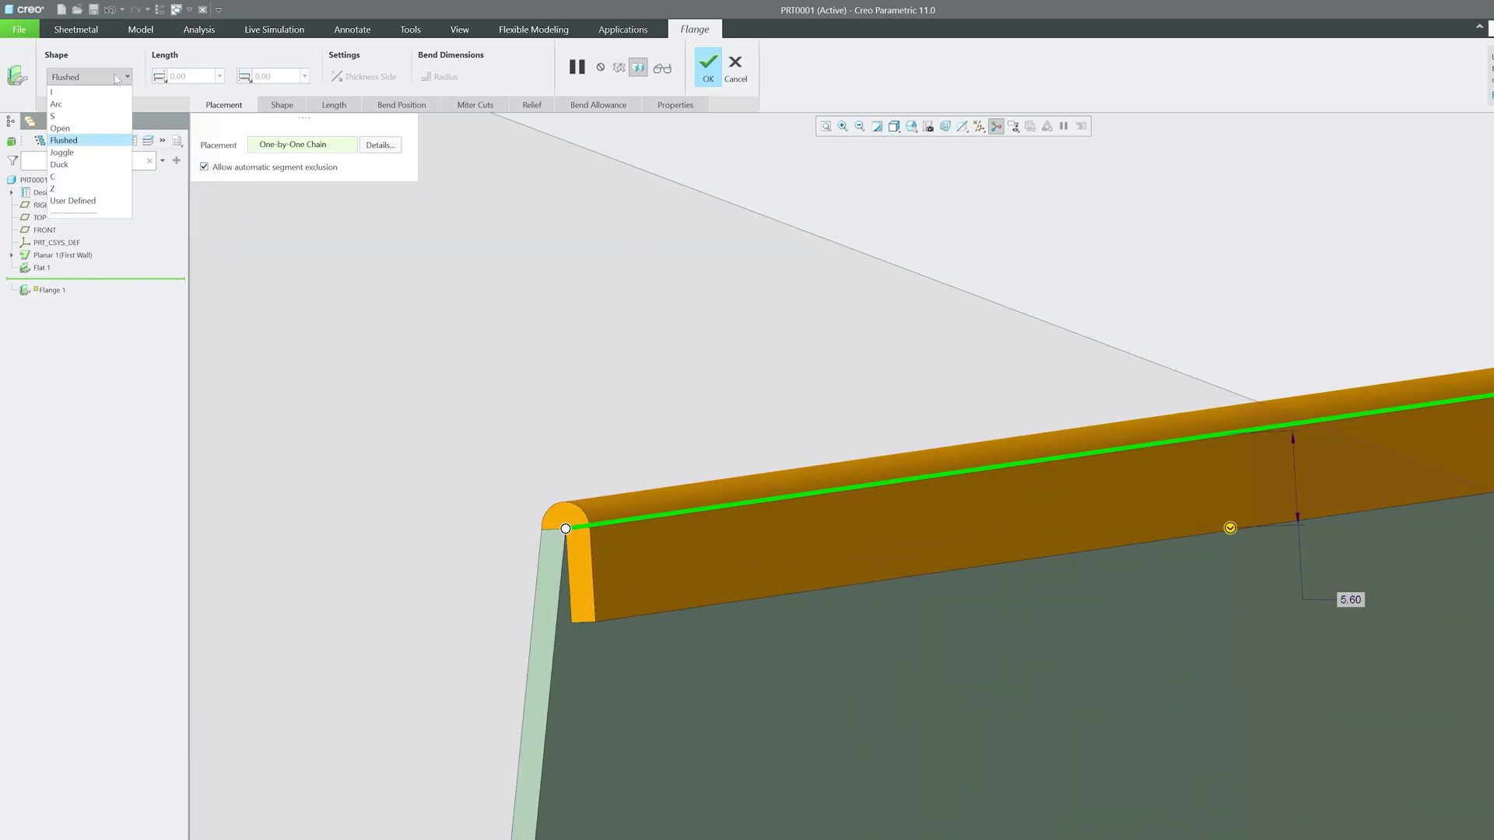
click(78, 163)
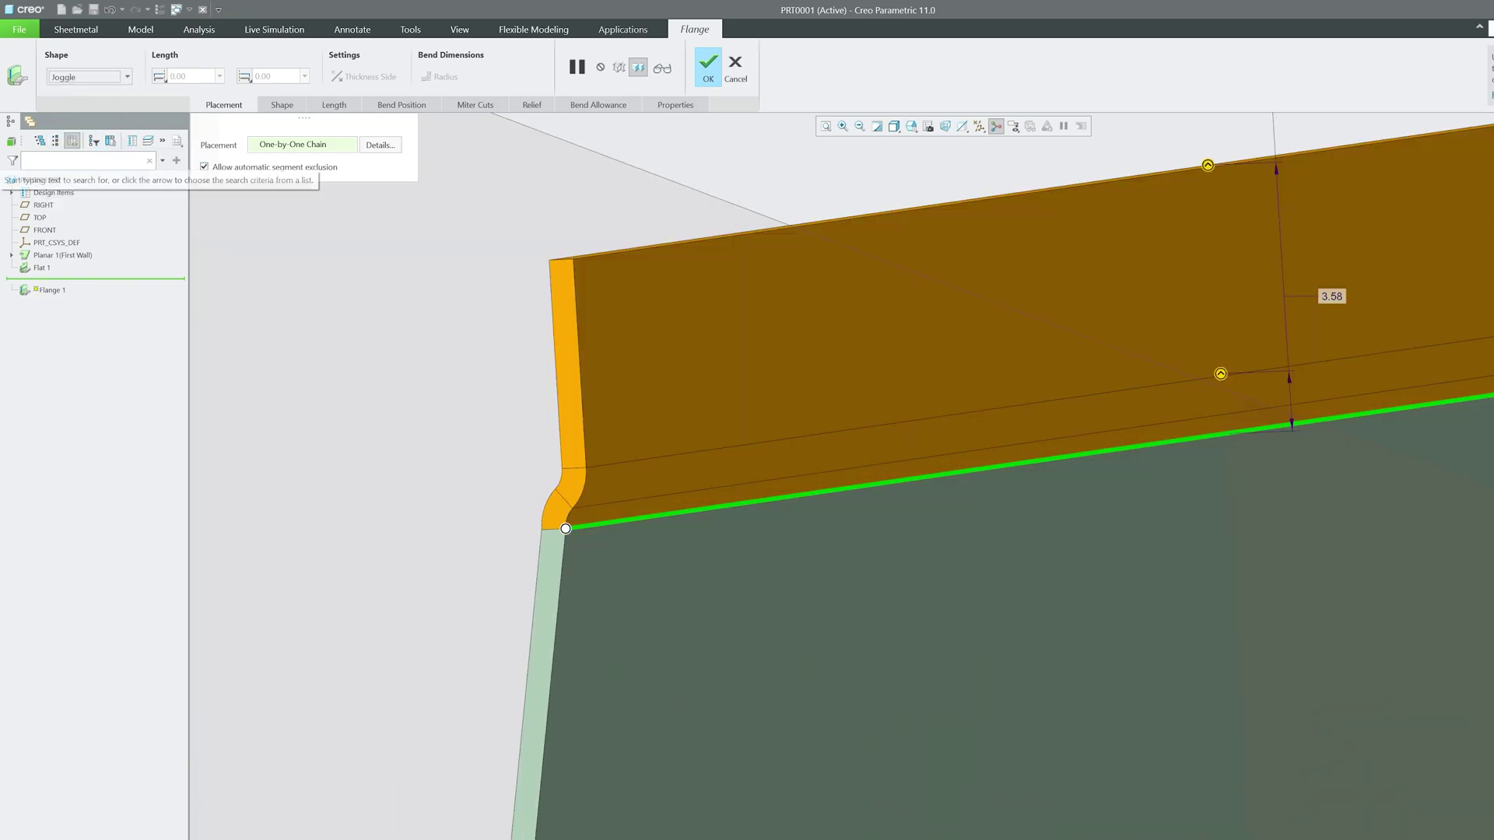
Set the flange's profile shape to Duck and look at its cross-section.
click(110, 79)
click(85, 165)
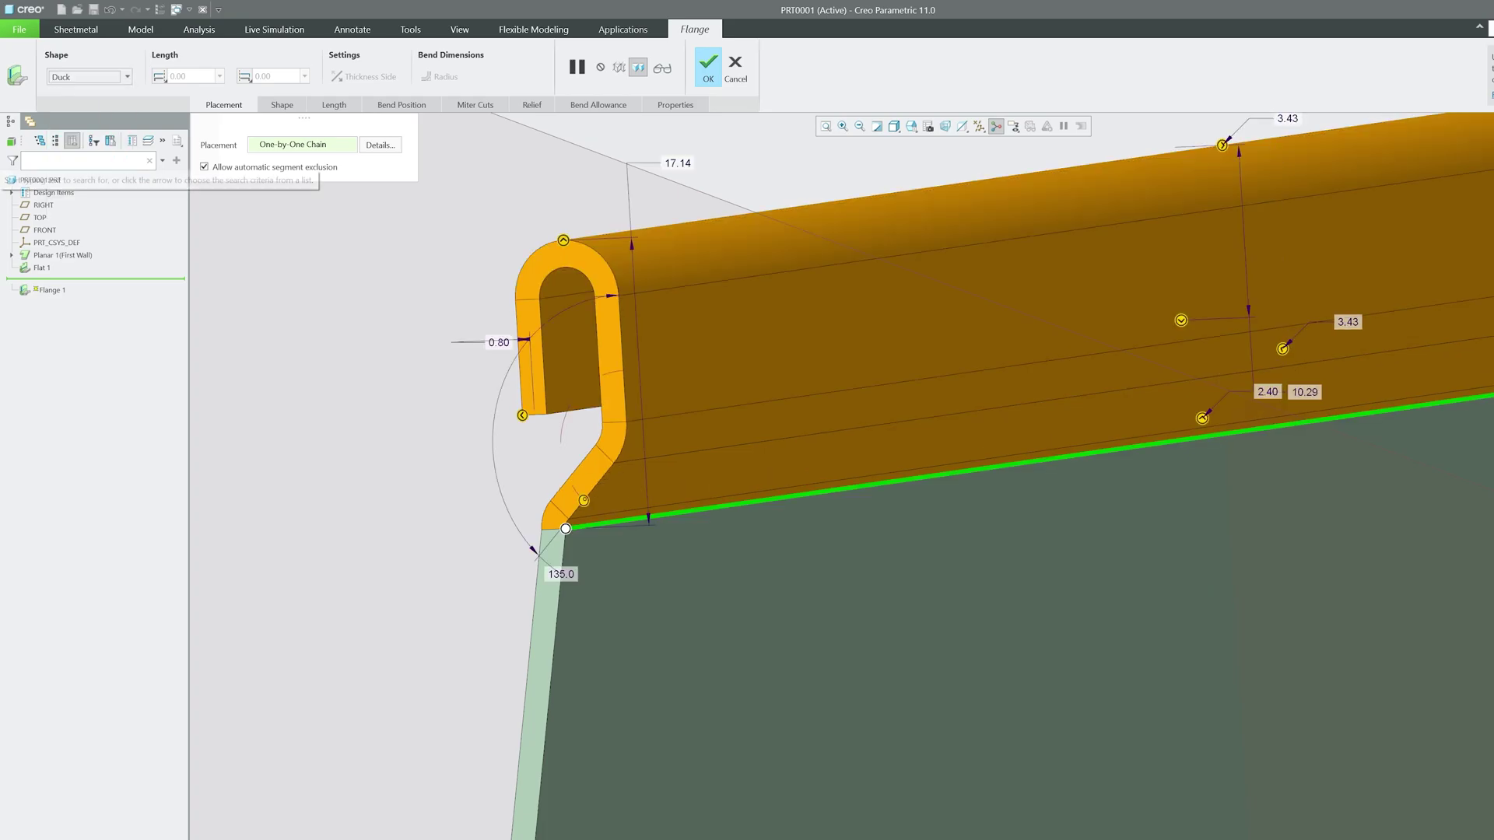
scroll(679, 373, down, 4)
mouse_move(679, 369)
middle_down()
mouse_move(662, 391)
mouse_move(712, 284)
middle_up()
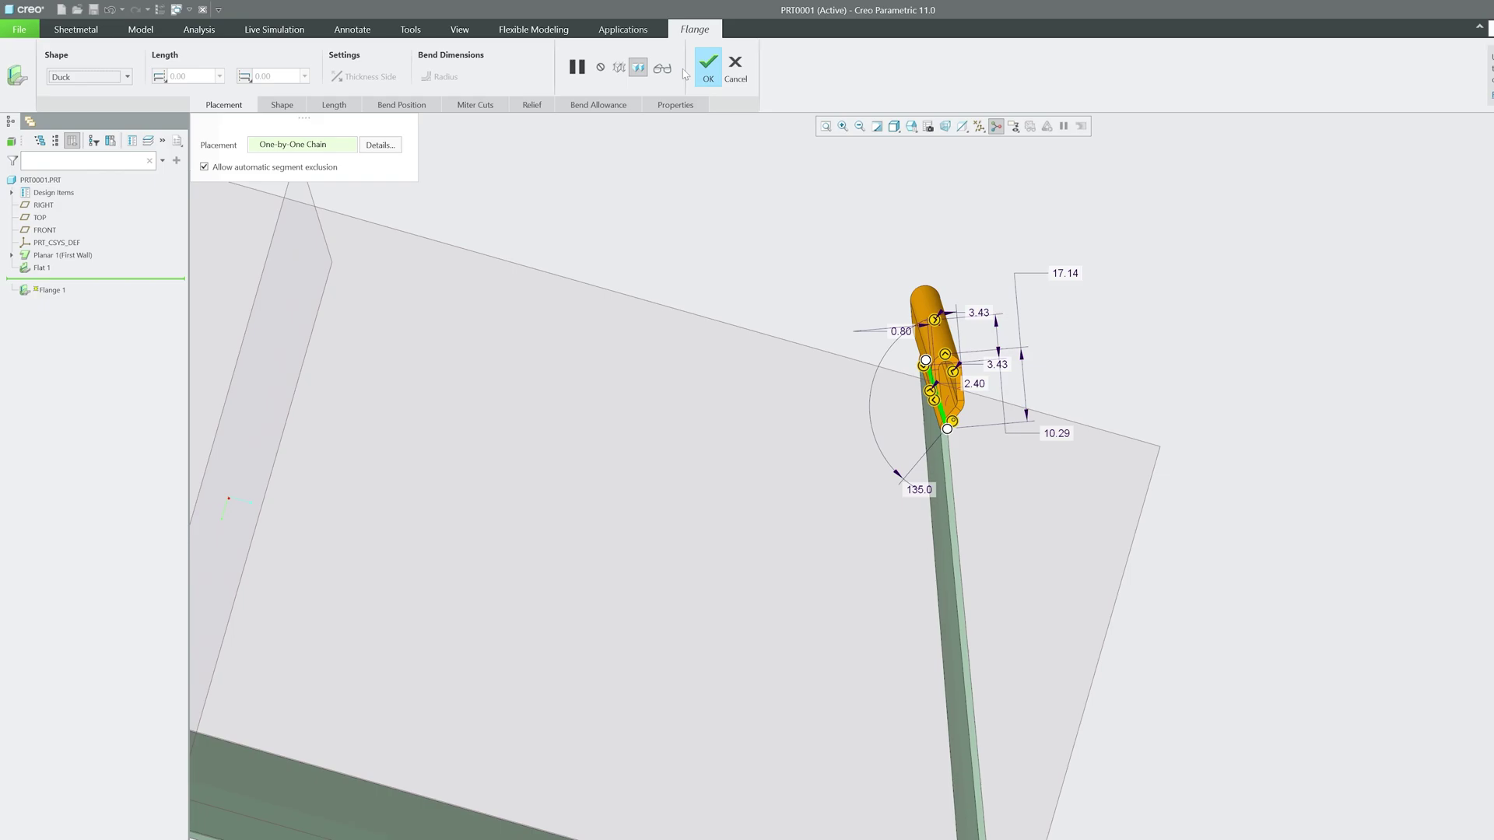
middle_drag(923, 514, 1024, 420)
Shorten the first end of the flange by about 27.6 along its attachment edge.
scroll(972, 440, up, 4)
scroll(652, 522, up, 2)
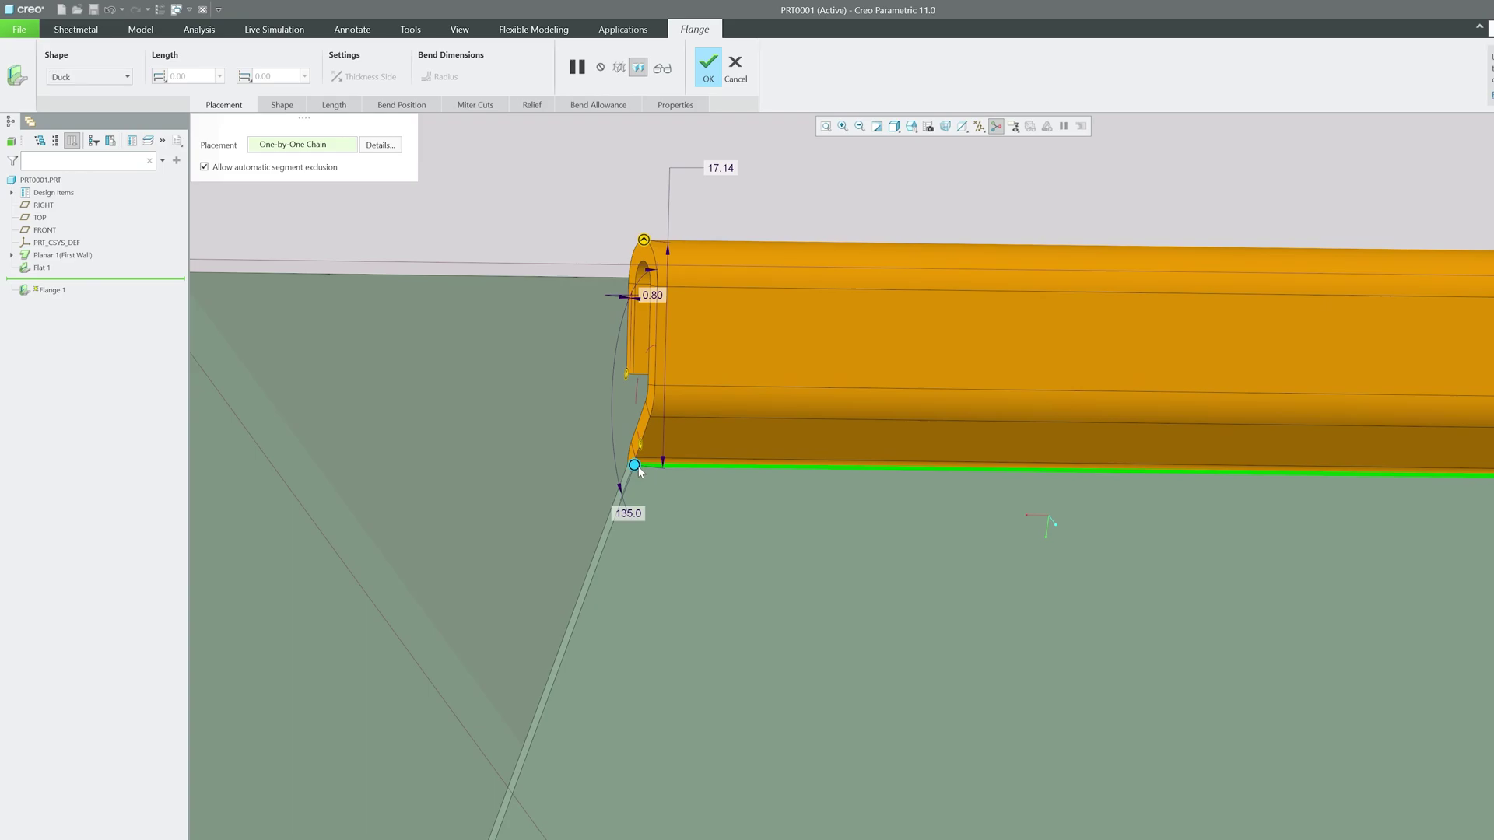
drag(635, 466, 865, 467)
scroll(675, 320, down, 4)
scroll(769, 369, up, 2)
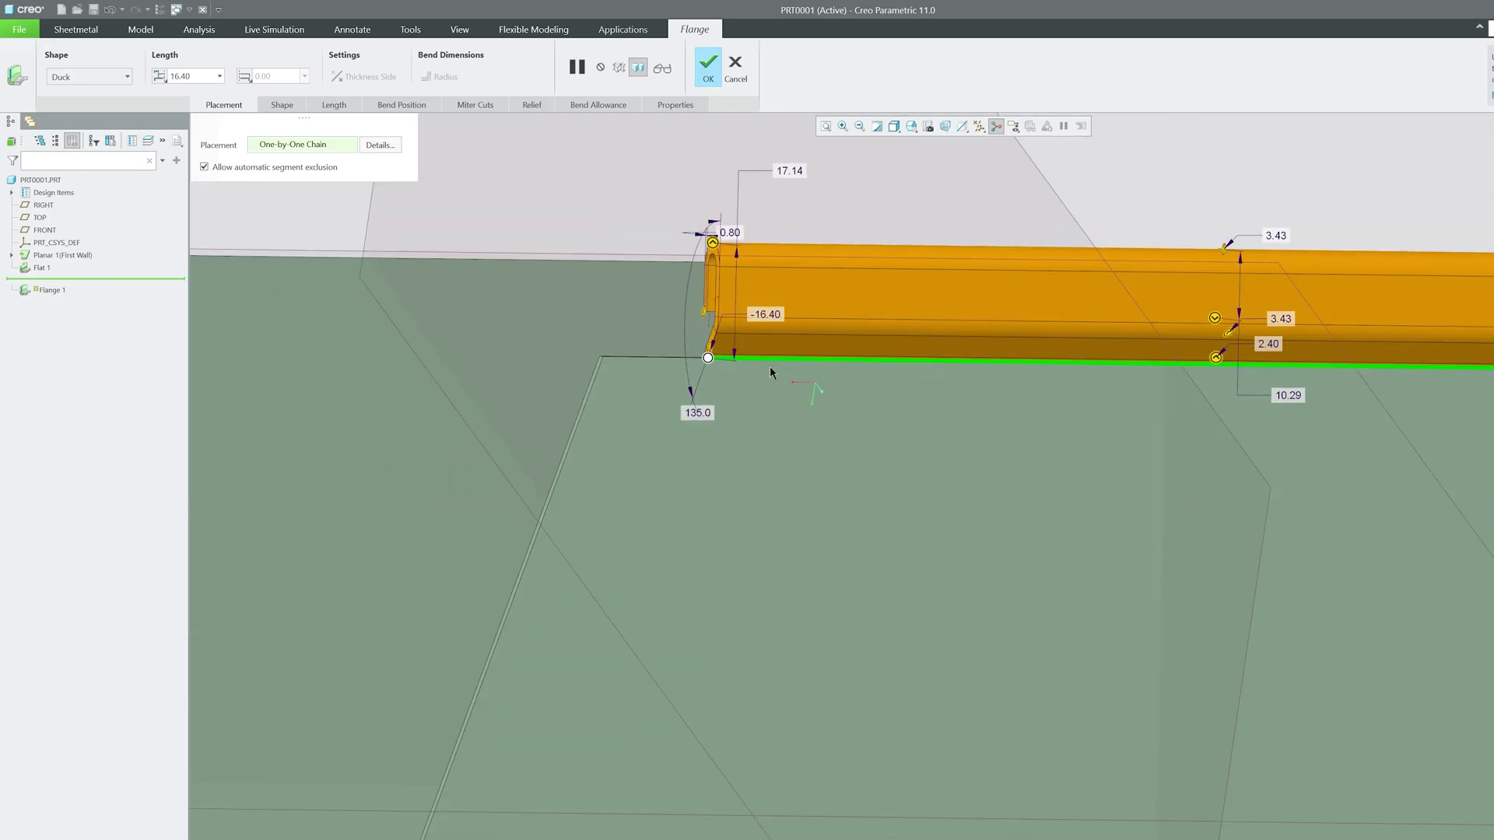
scroll(769, 368, up, 2)
drag(679, 358, 852, 348)
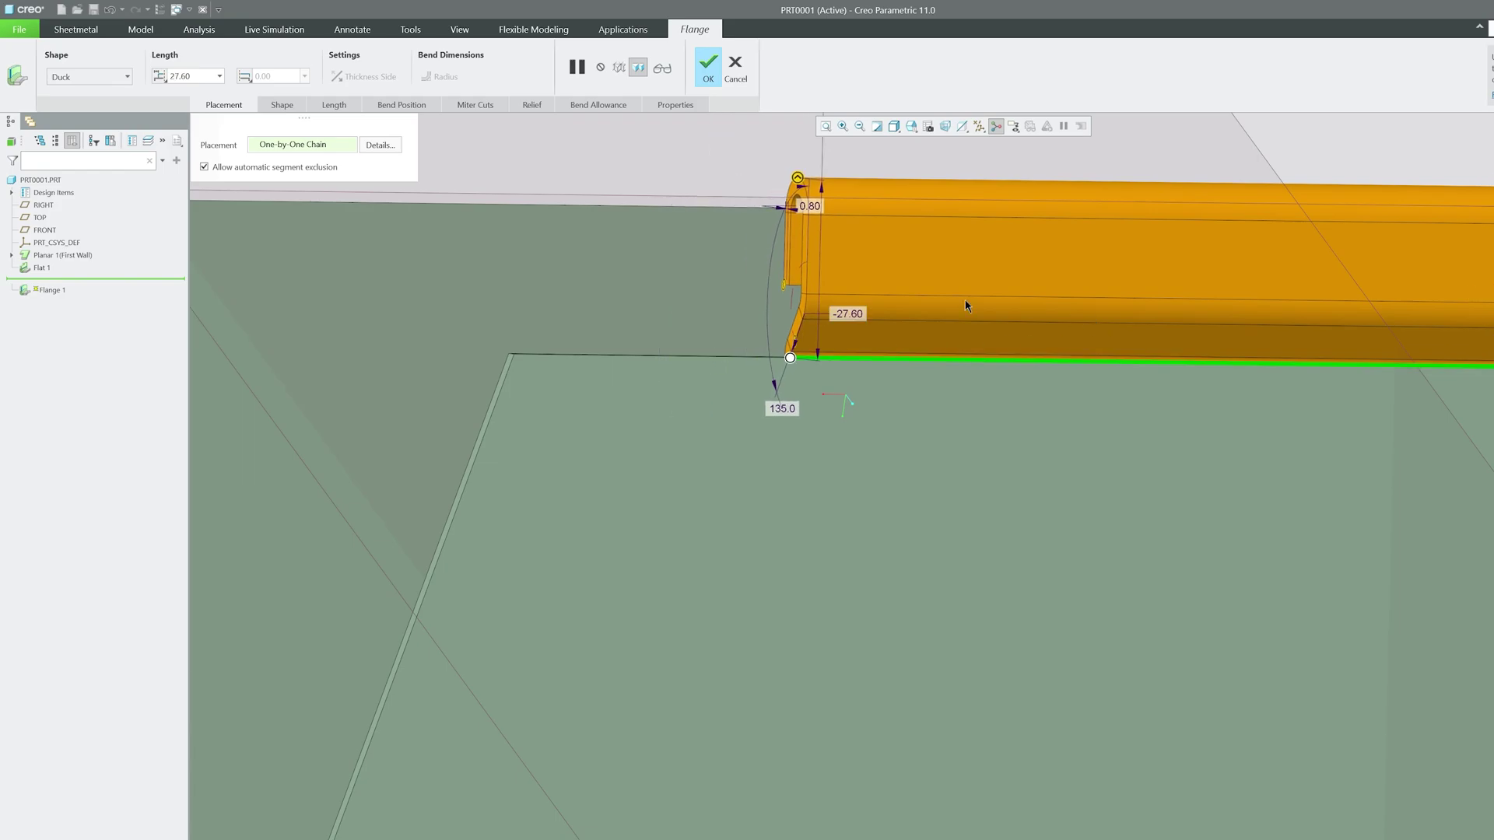
Shorten the opposite end of the flange by about 35.3 along its attachment edge.
scroll(967, 305, down, 5)
scroll(976, 256, up, 5)
drag(941, 377, 806, 372)
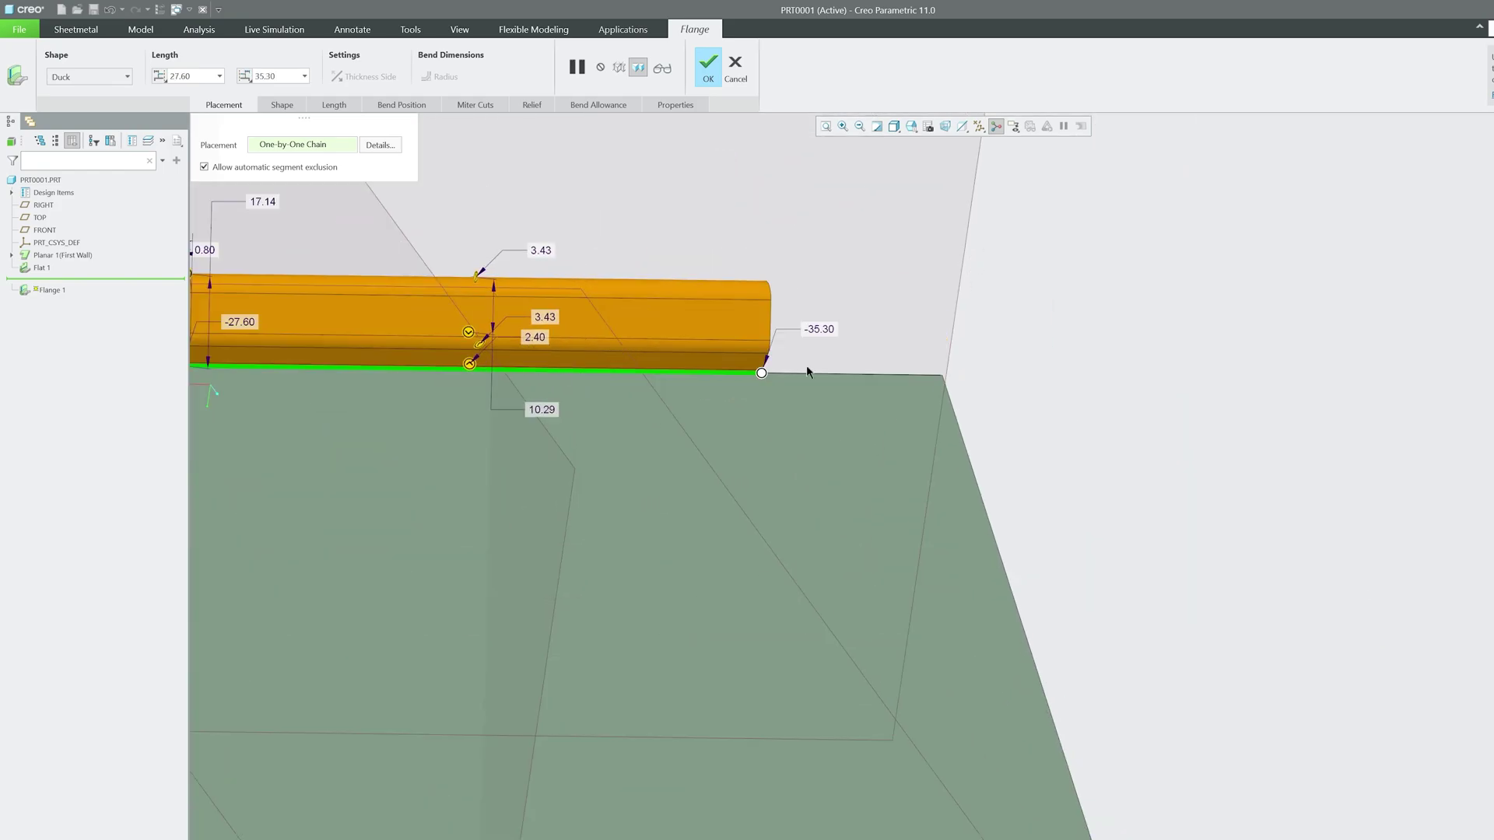
Complete the flange and attach a rectangular flat wall with a 111° bend to the free long edge beside the trapezoidal wall.
click(708, 62)
scroll(749, 303, down, 5)
middle_drag(703, 337, 315, 424)
click(303, 340)
click(421, 62)
scroll(522, 534, up, 5)
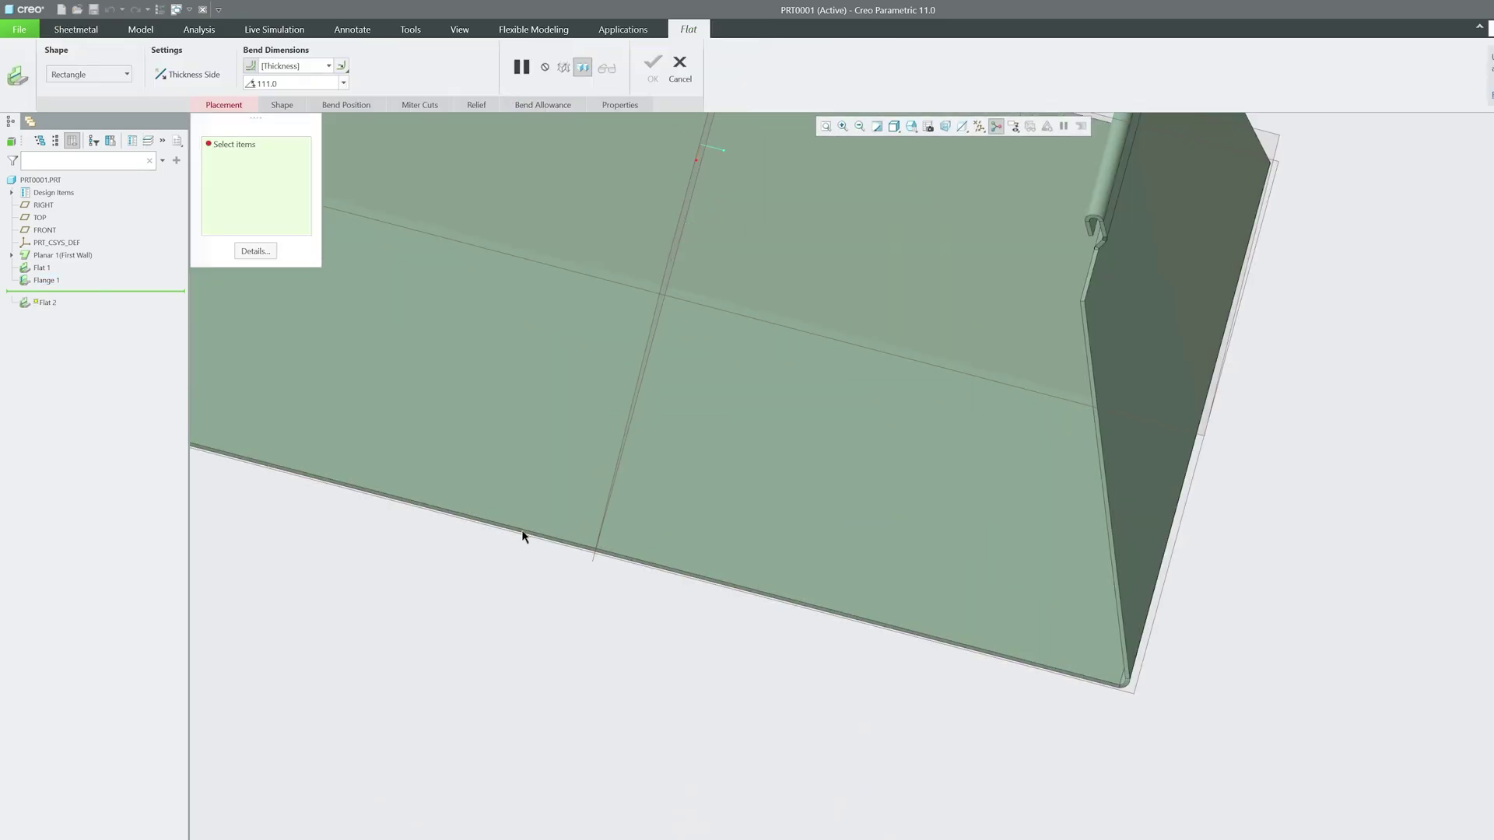
click(544, 545)
scroll(716, 657, down, 5)
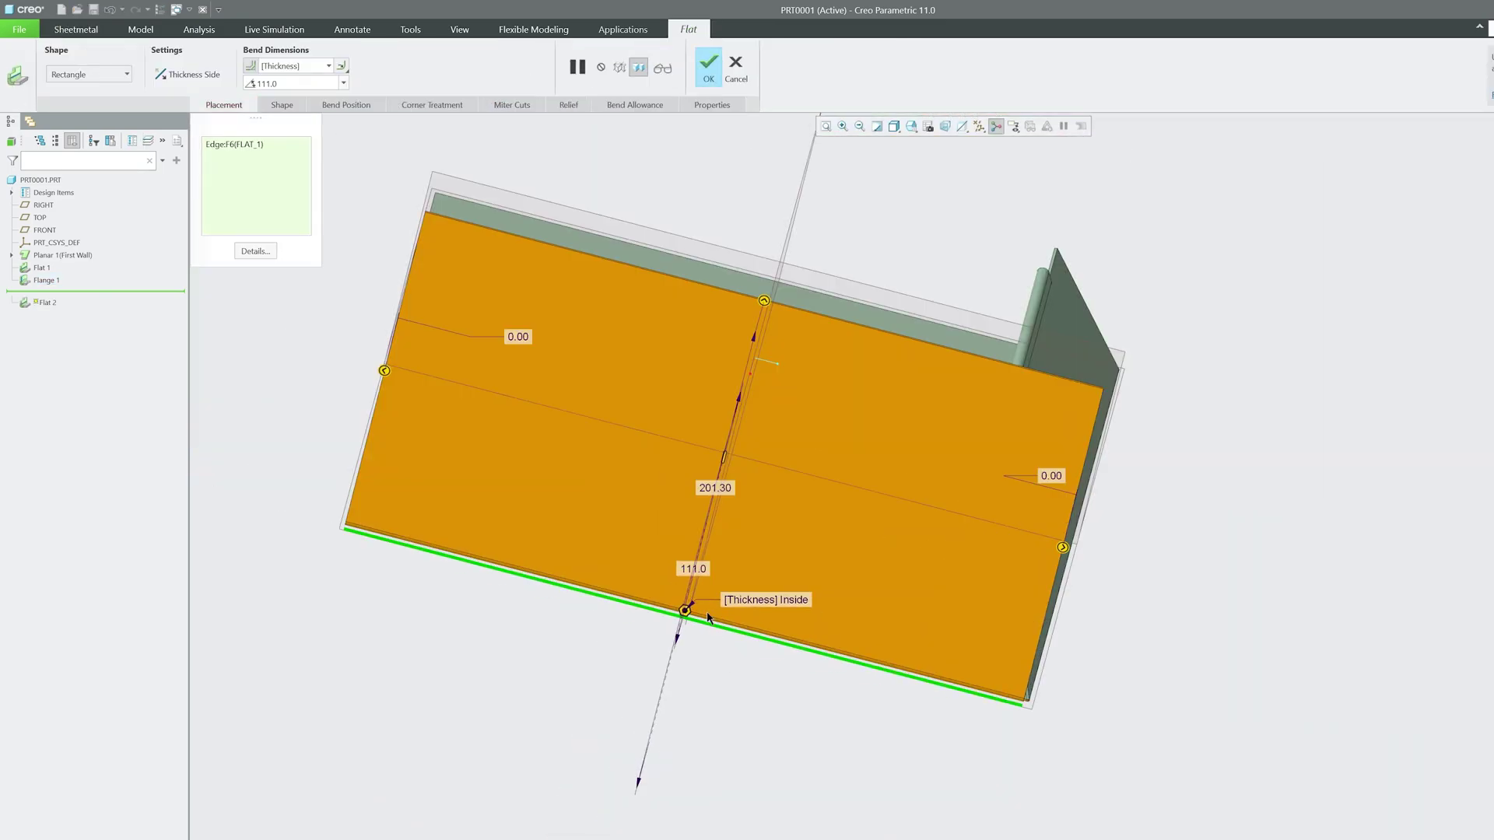
Shorten one end of the rectangular flat wall by about 92.3, shorten the opposite end too, and complete the wall.
drag(383, 373, 542, 414)
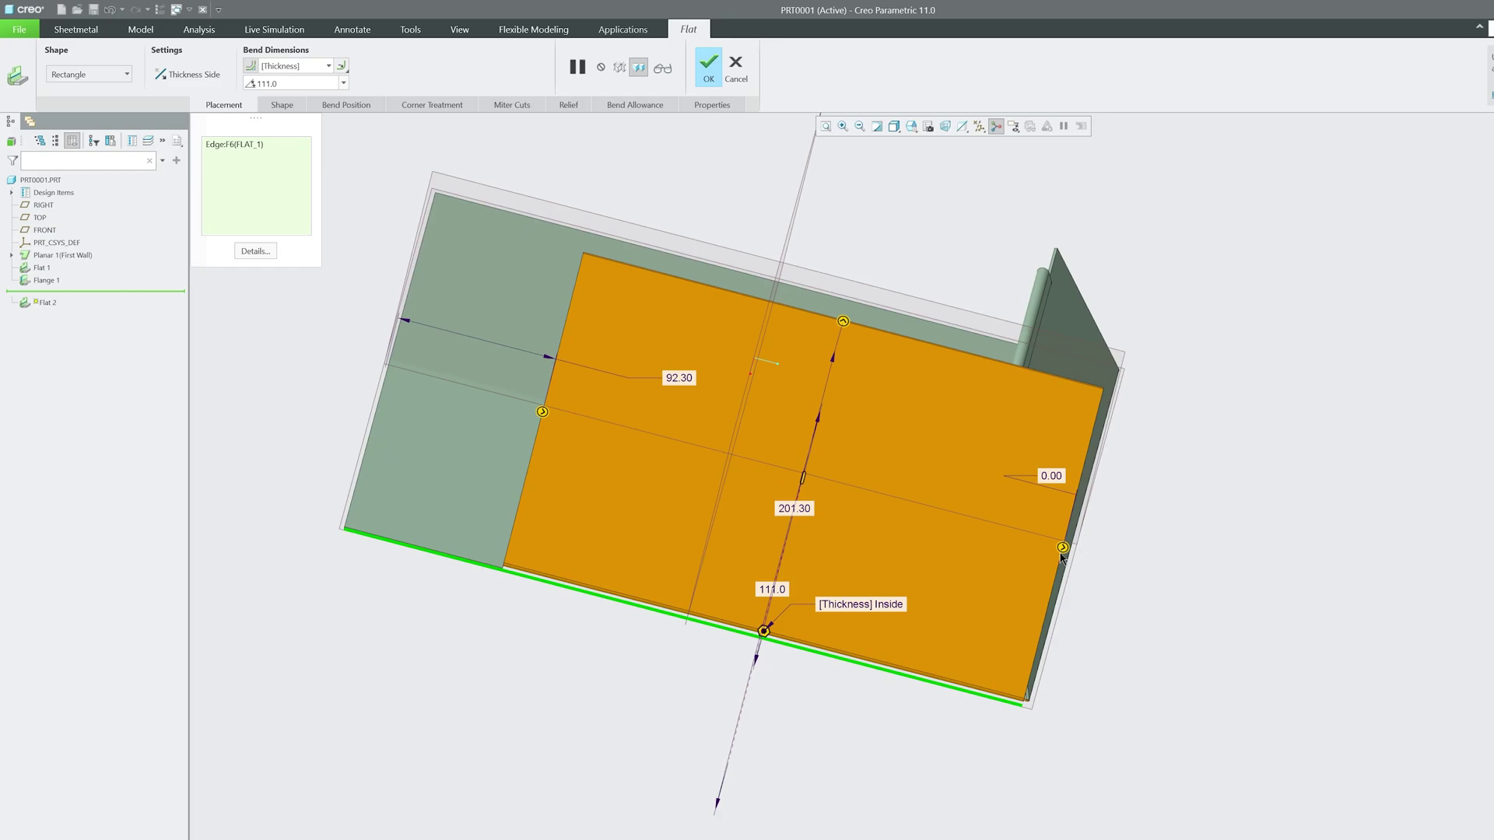
drag(1061, 548, 890, 518)
click(707, 78)
Unbend all bent geometry in the part automatically, keeping the planar first wall's surface fixed.
scroll(790, 327, up, 4)
middle_drag(790, 327, 1010, 537)
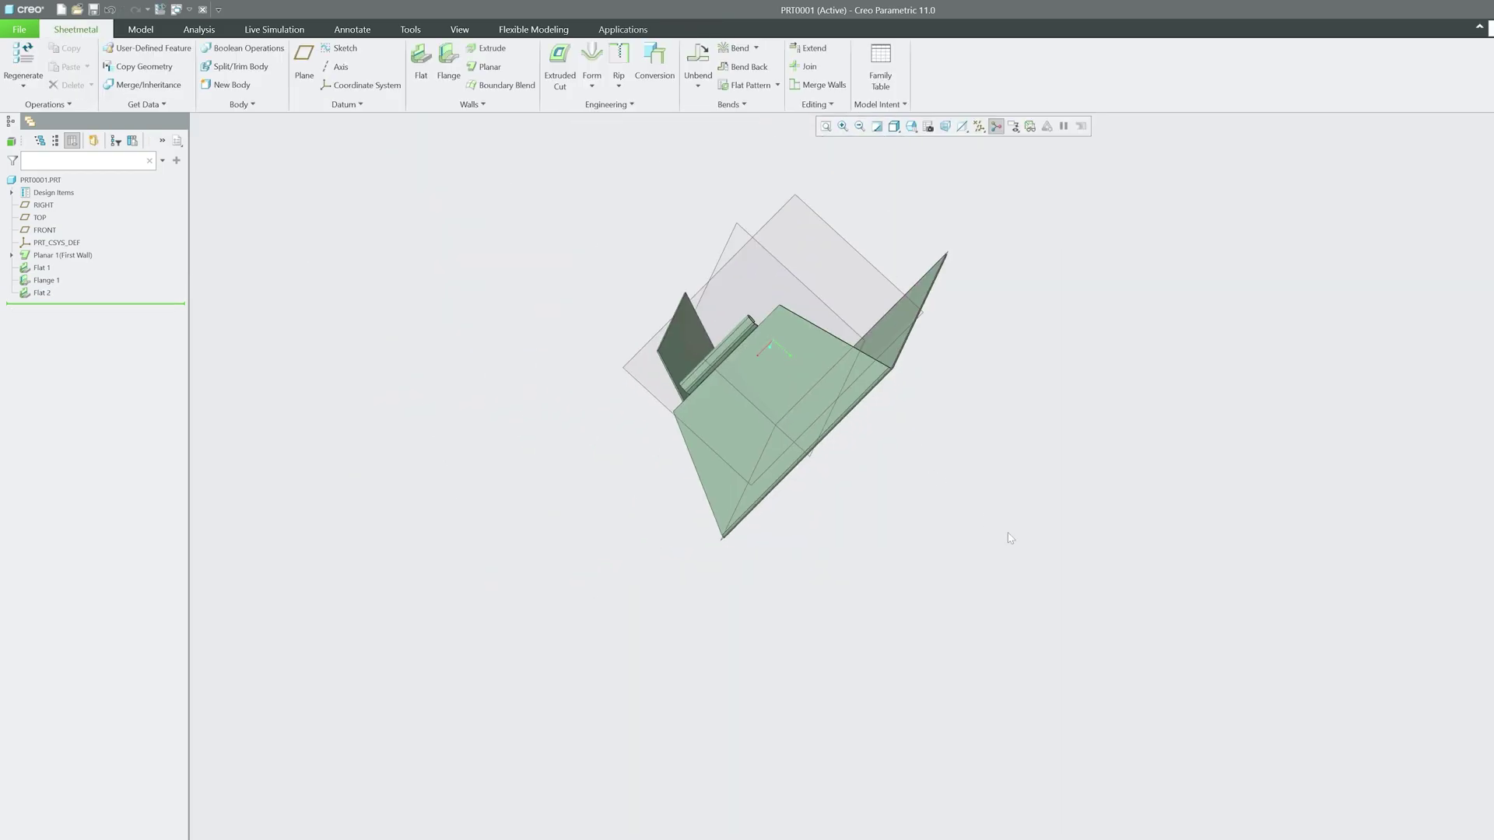
scroll(843, 183, down, 2)
mouse_move(783, 214)
middle_down()
mouse_move(717, 191)
mouse_move(717, 148)
mouse_move(745, 146)
middle_up()
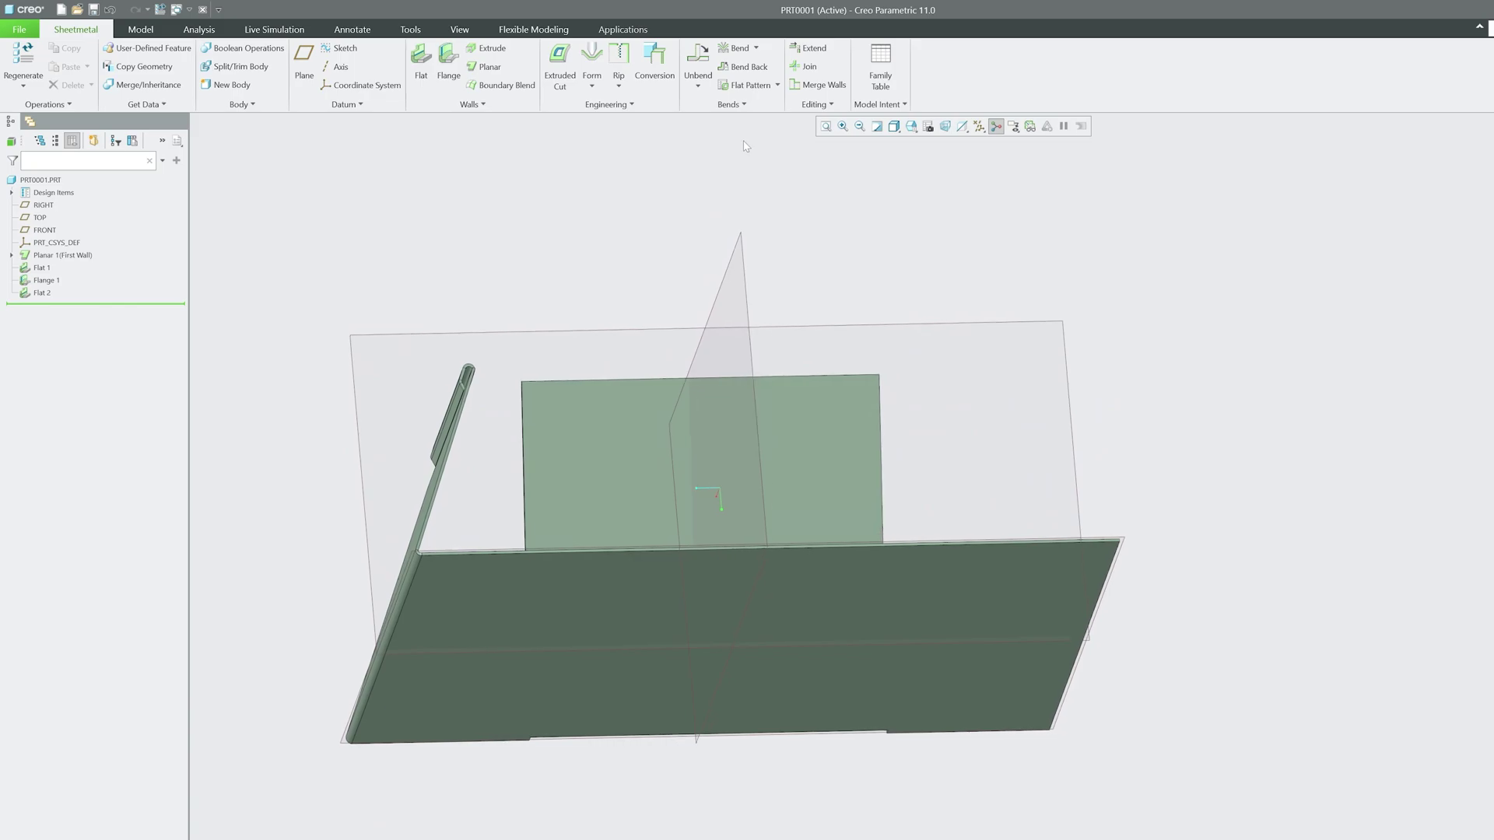
click(688, 103)
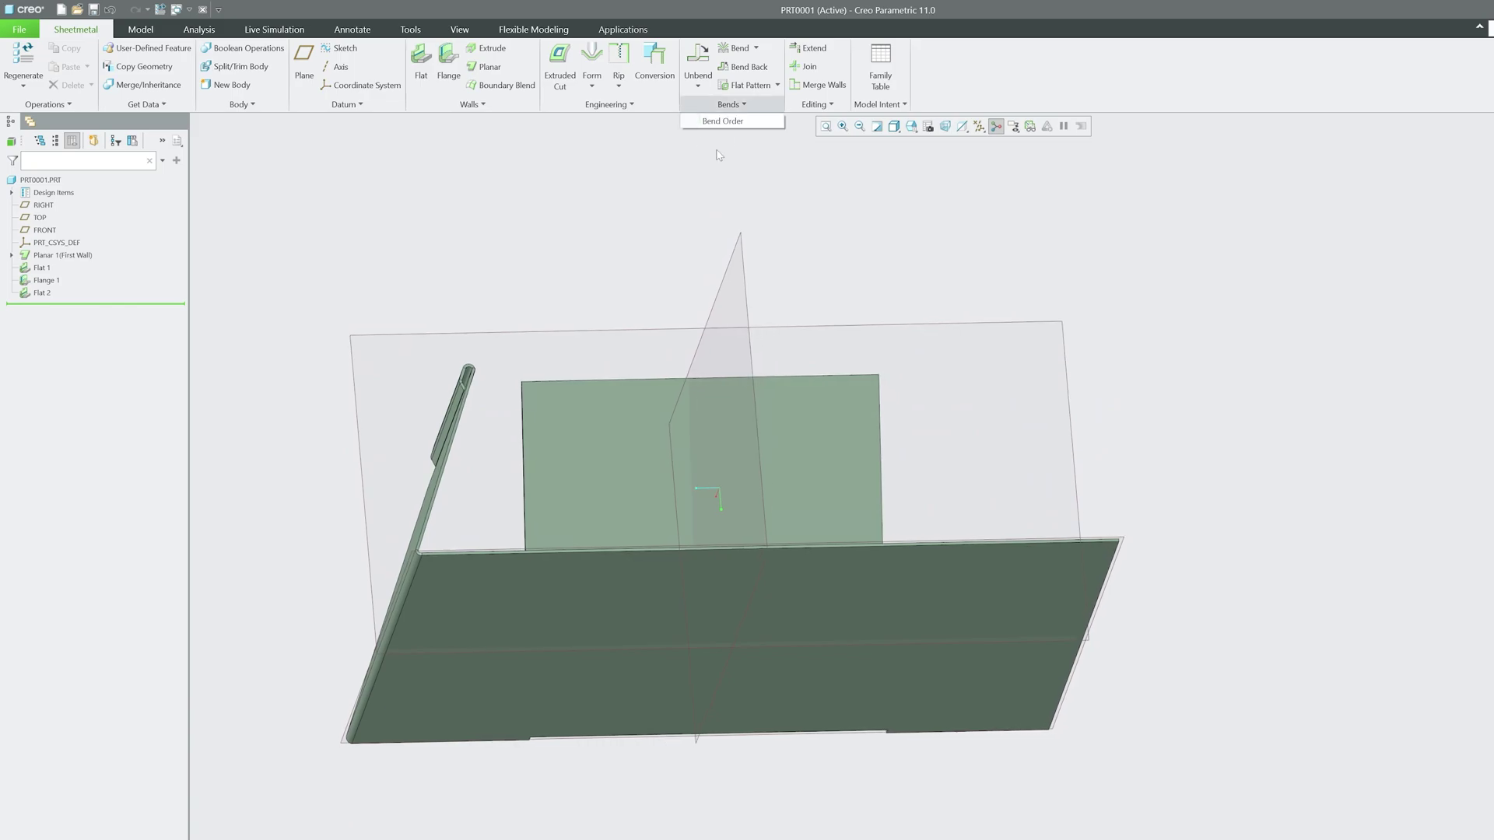
click(698, 85)
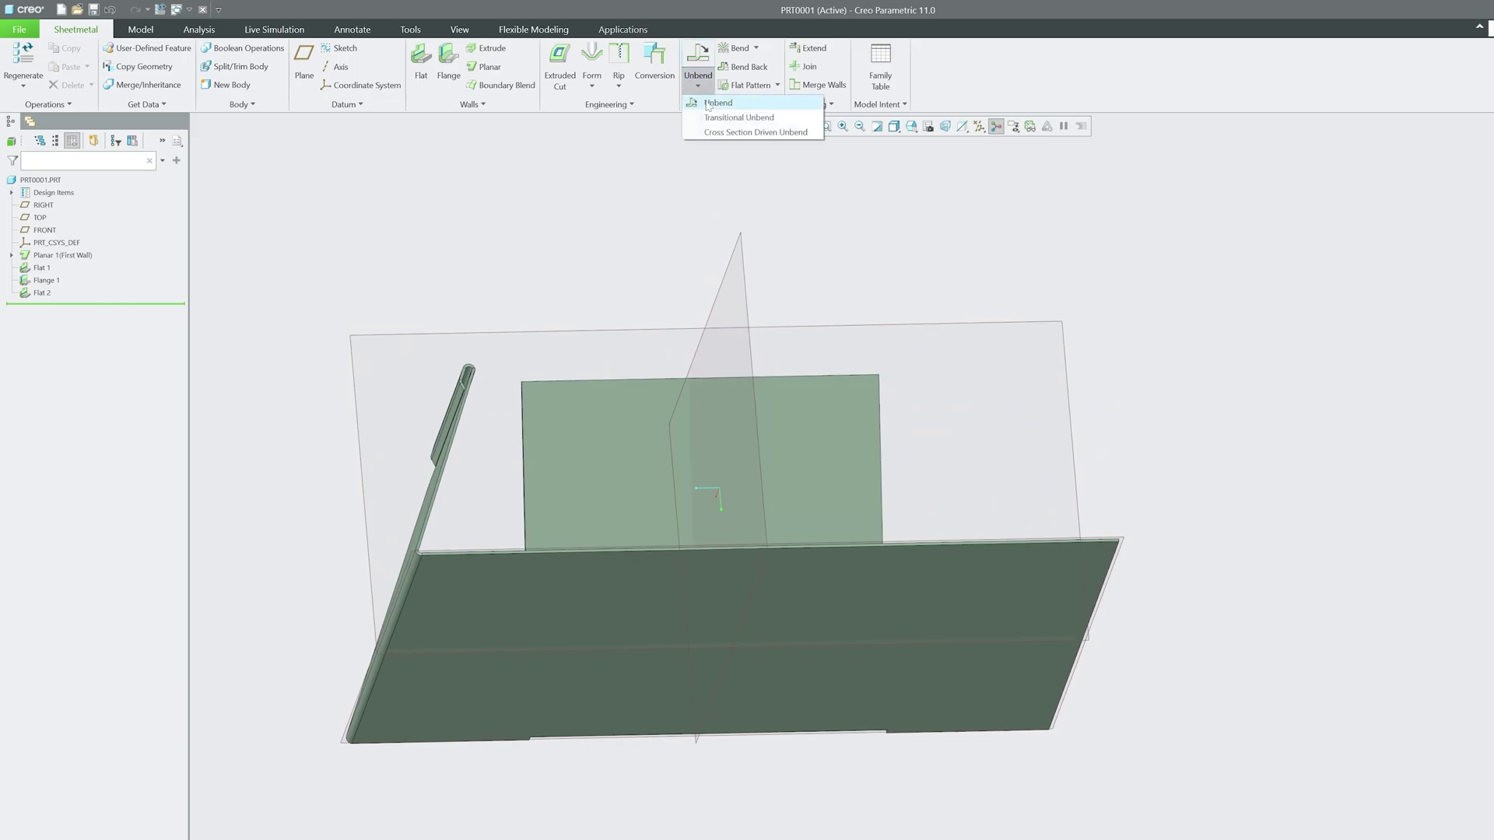
click(713, 104)
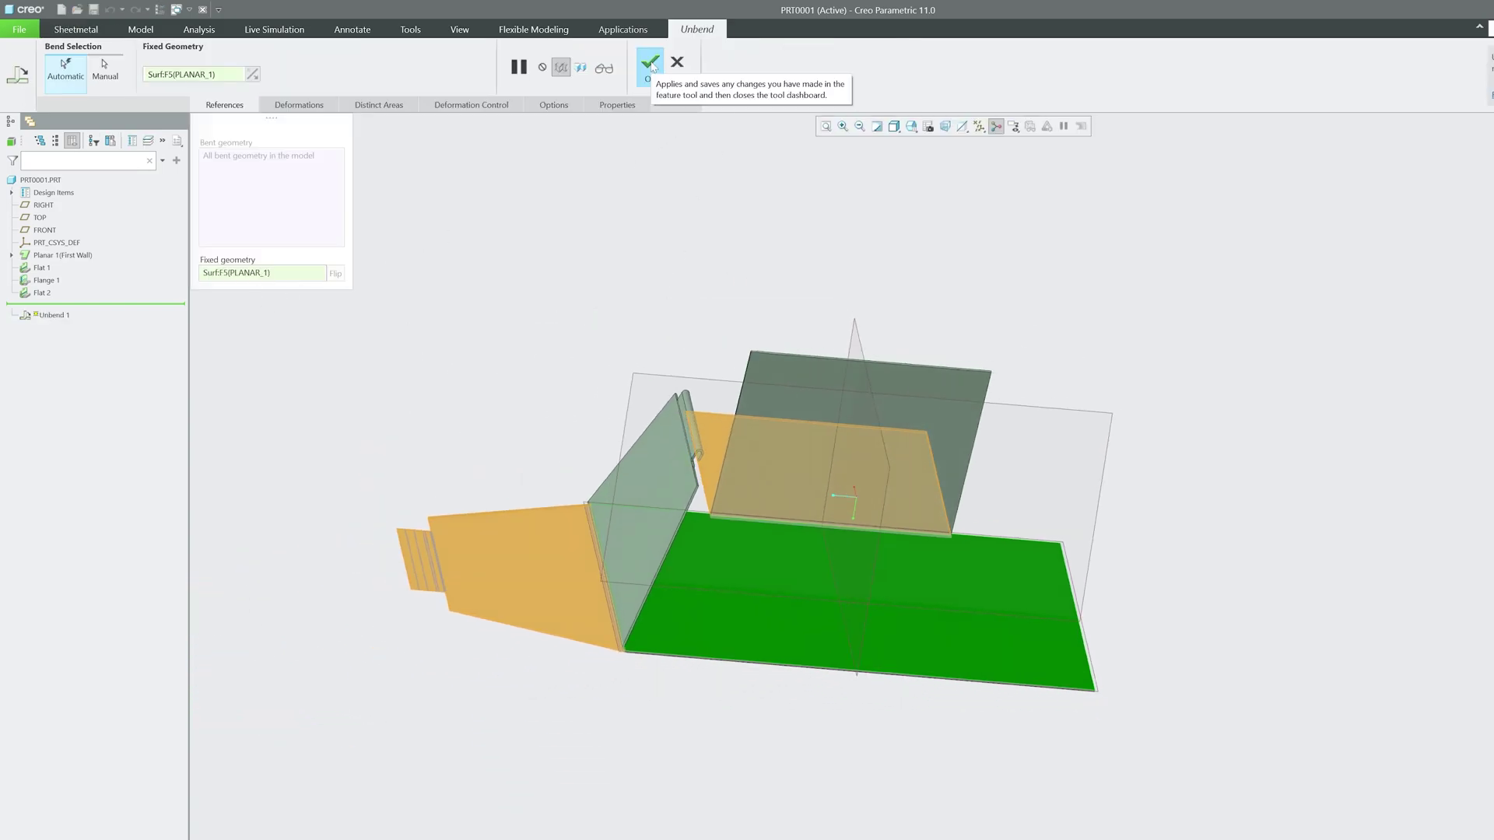
click(651, 68)
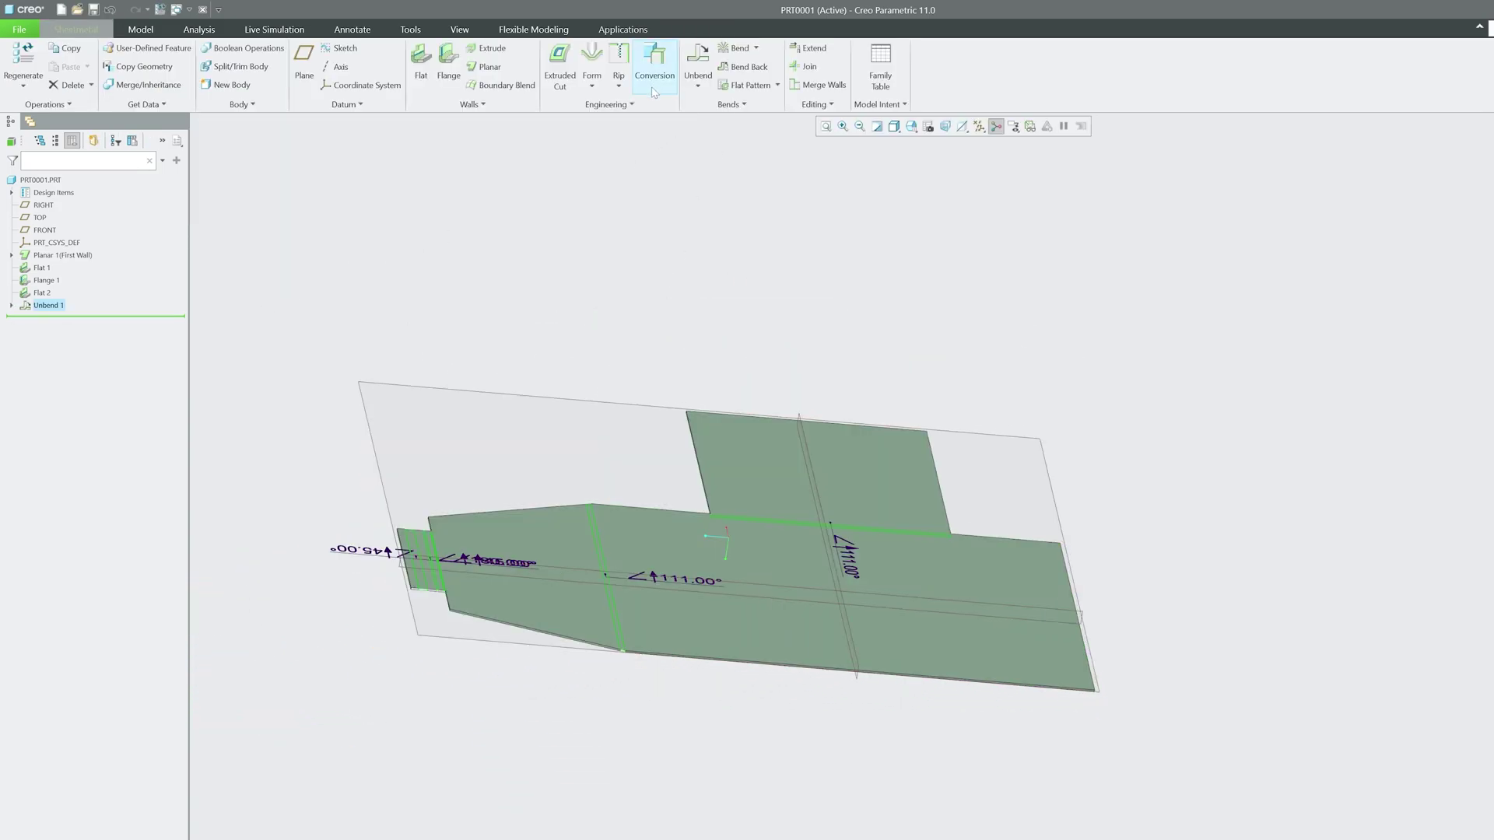
scroll(689, 706, down, 5)
scroll(704, 369, down, 5)
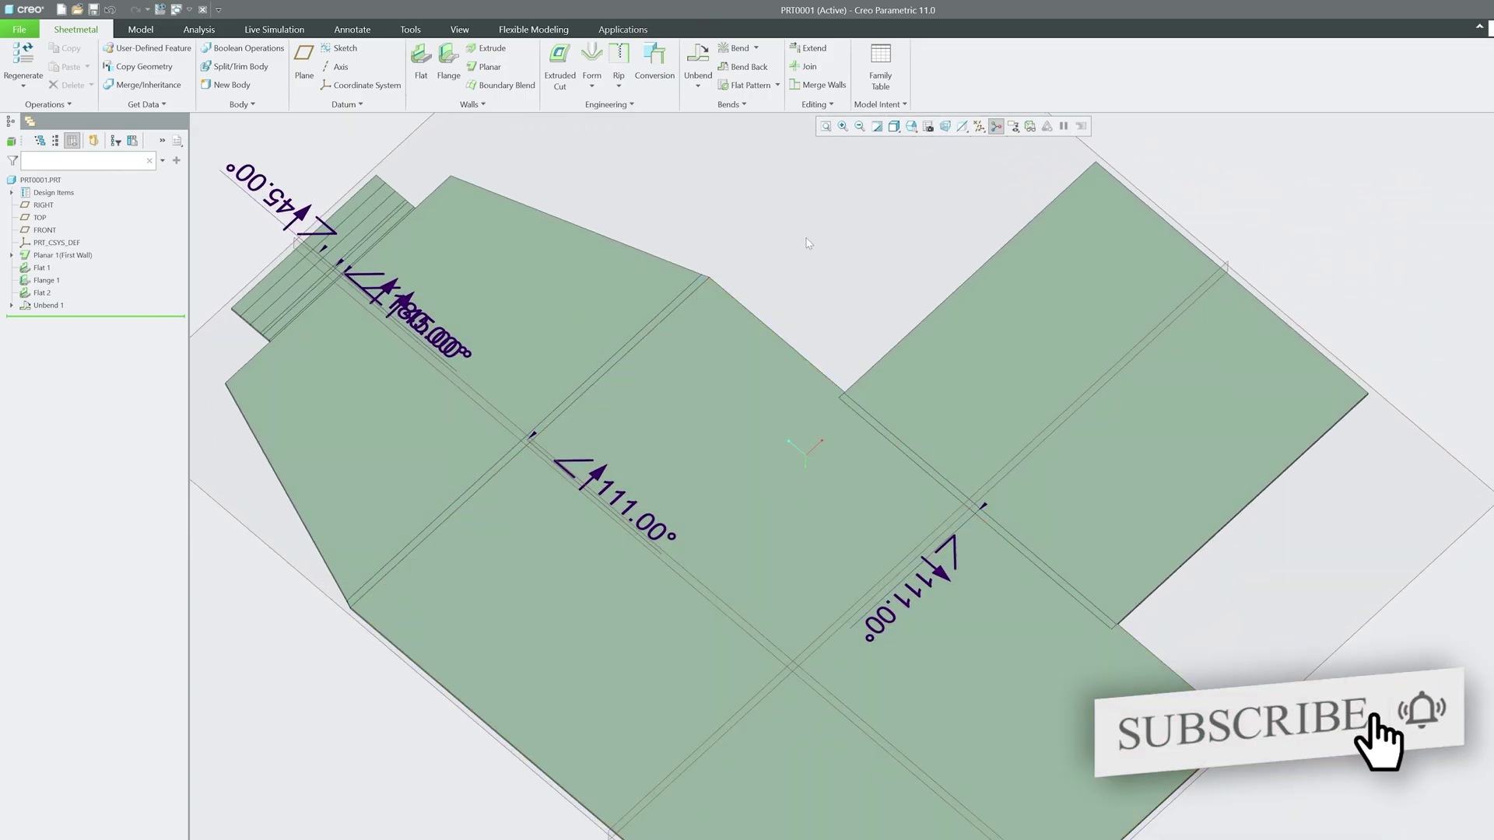
scroll(1275, 801, up, 2)
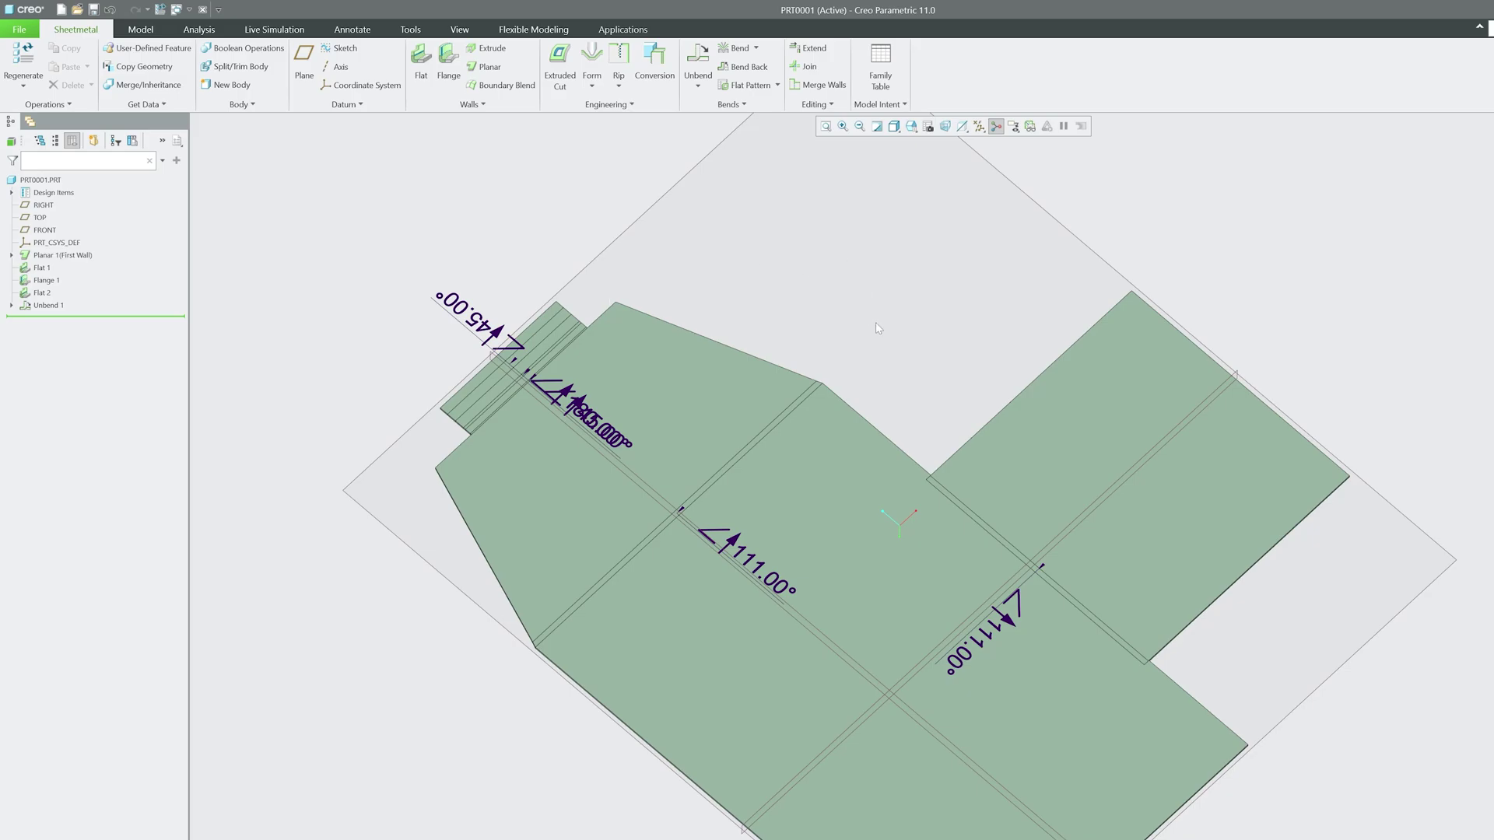
Open the part's model properties and examine the material, sheetmetal and detailing settings.
click(18, 32)
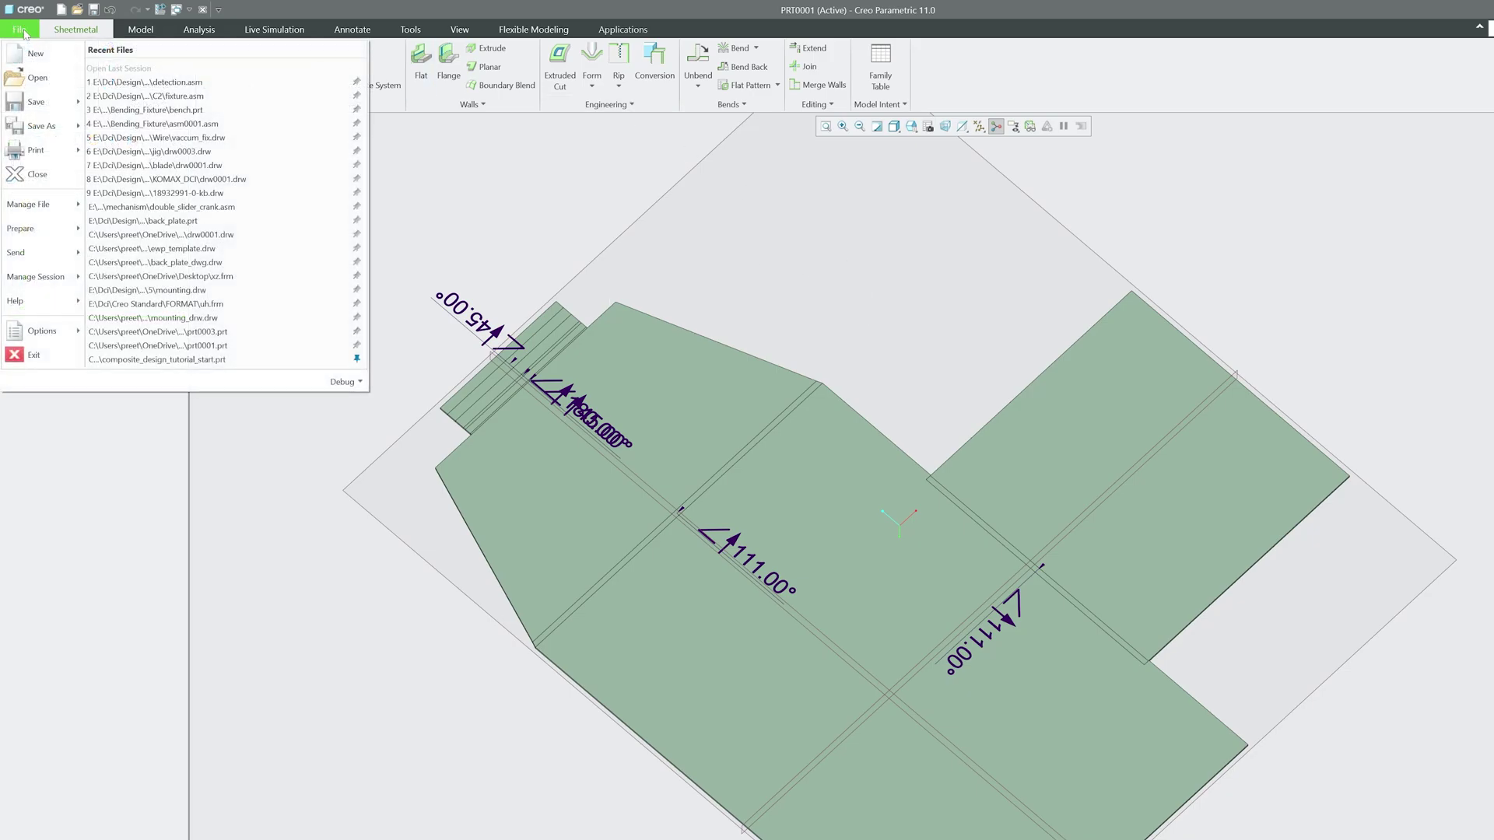
mouse_move(61, 257)
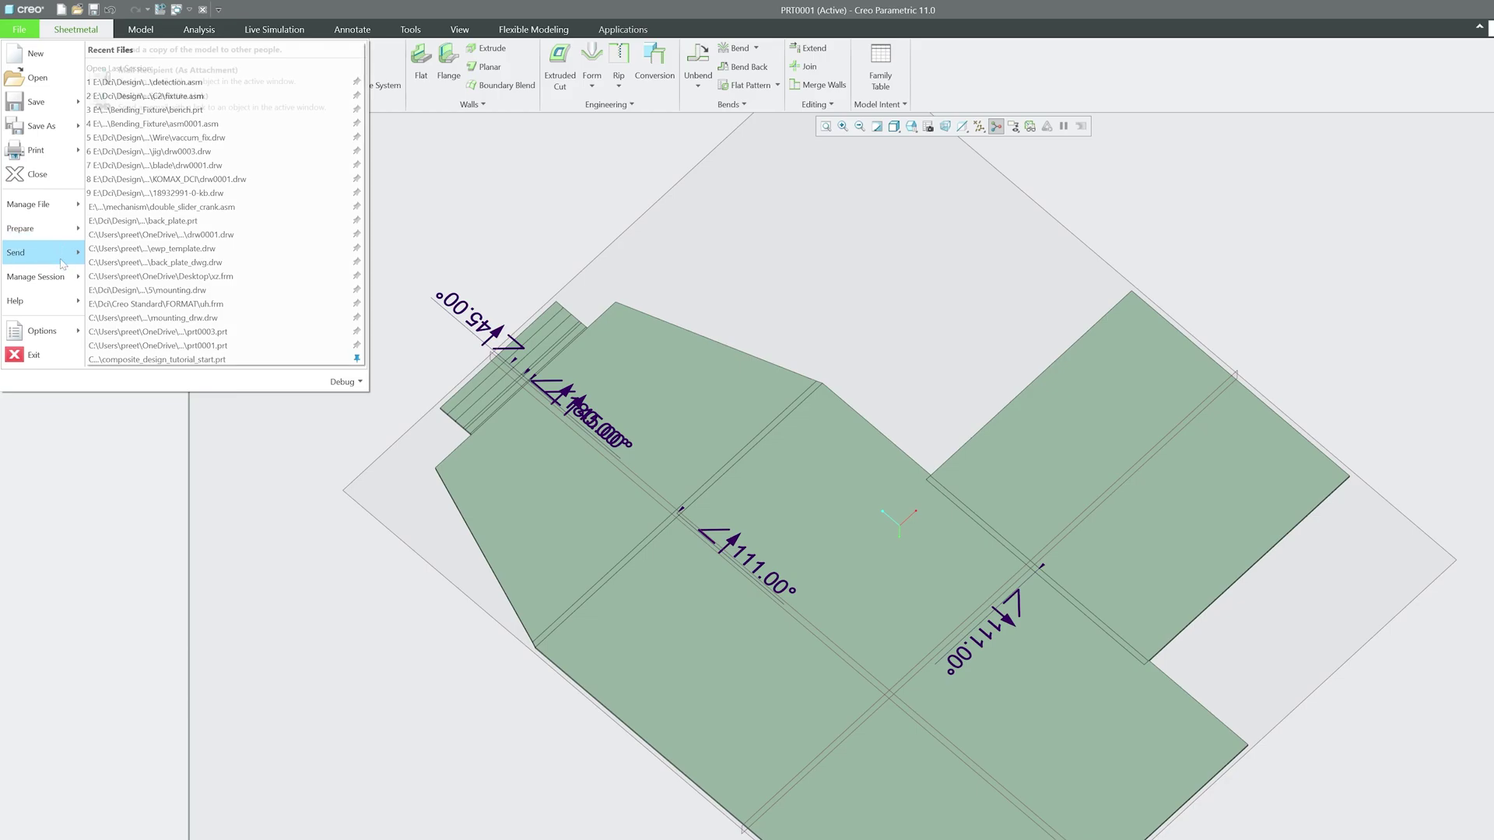
click(54, 228)
click(208, 87)
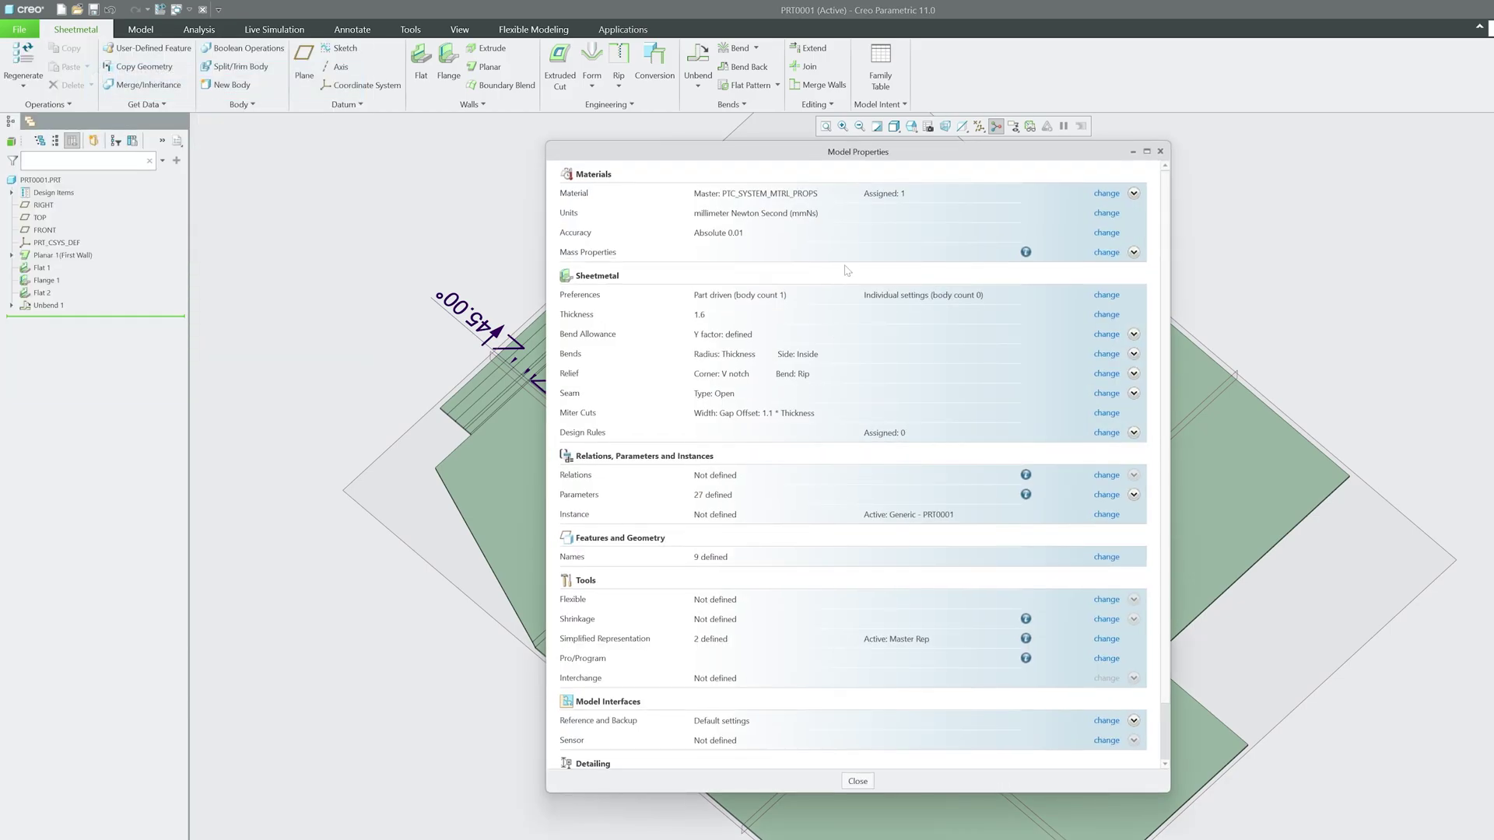
scroll(835, 574, down, 2)
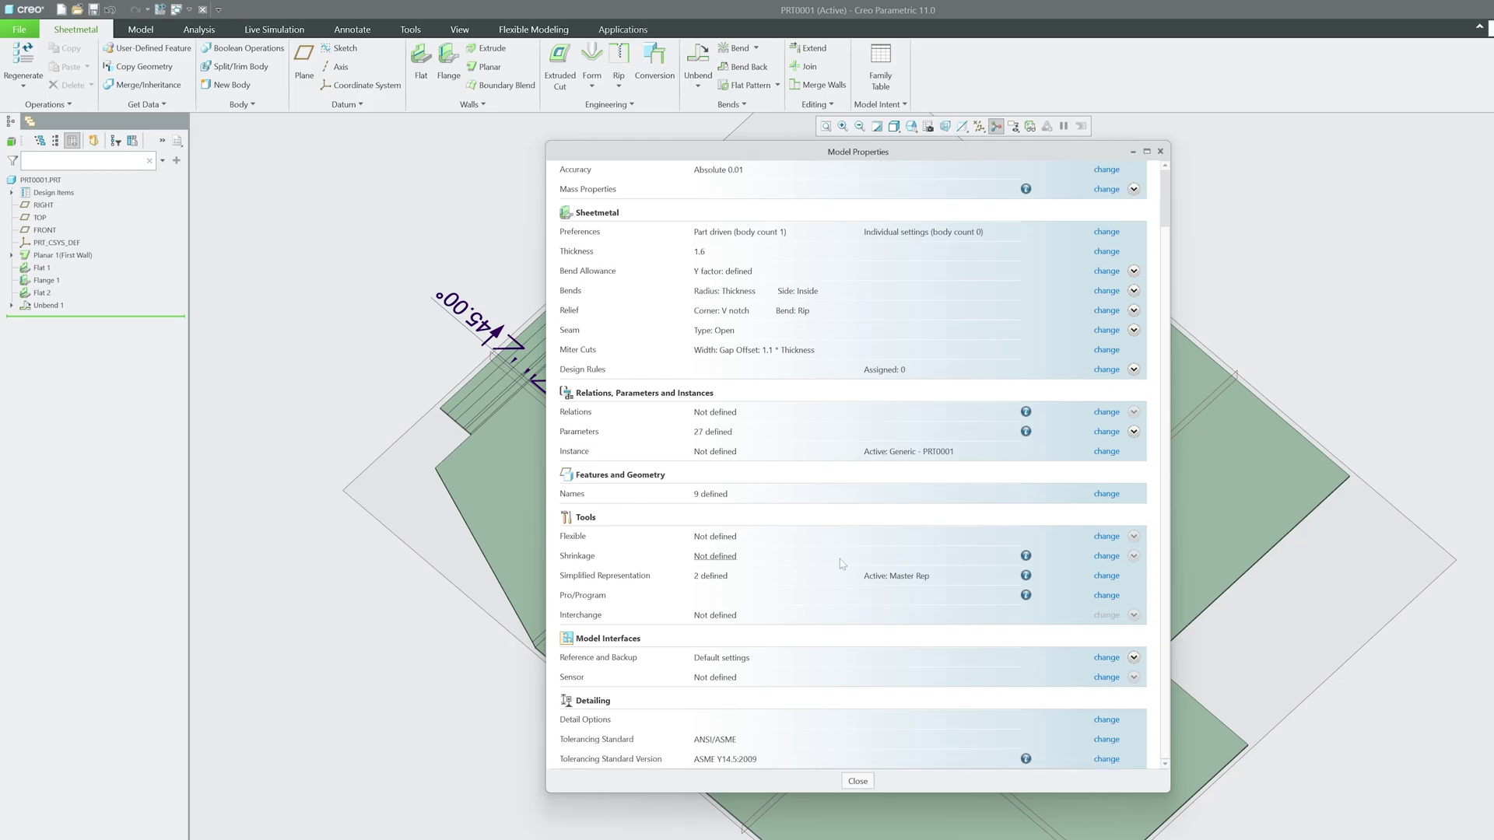
scroll(1040, 185, up, 2)
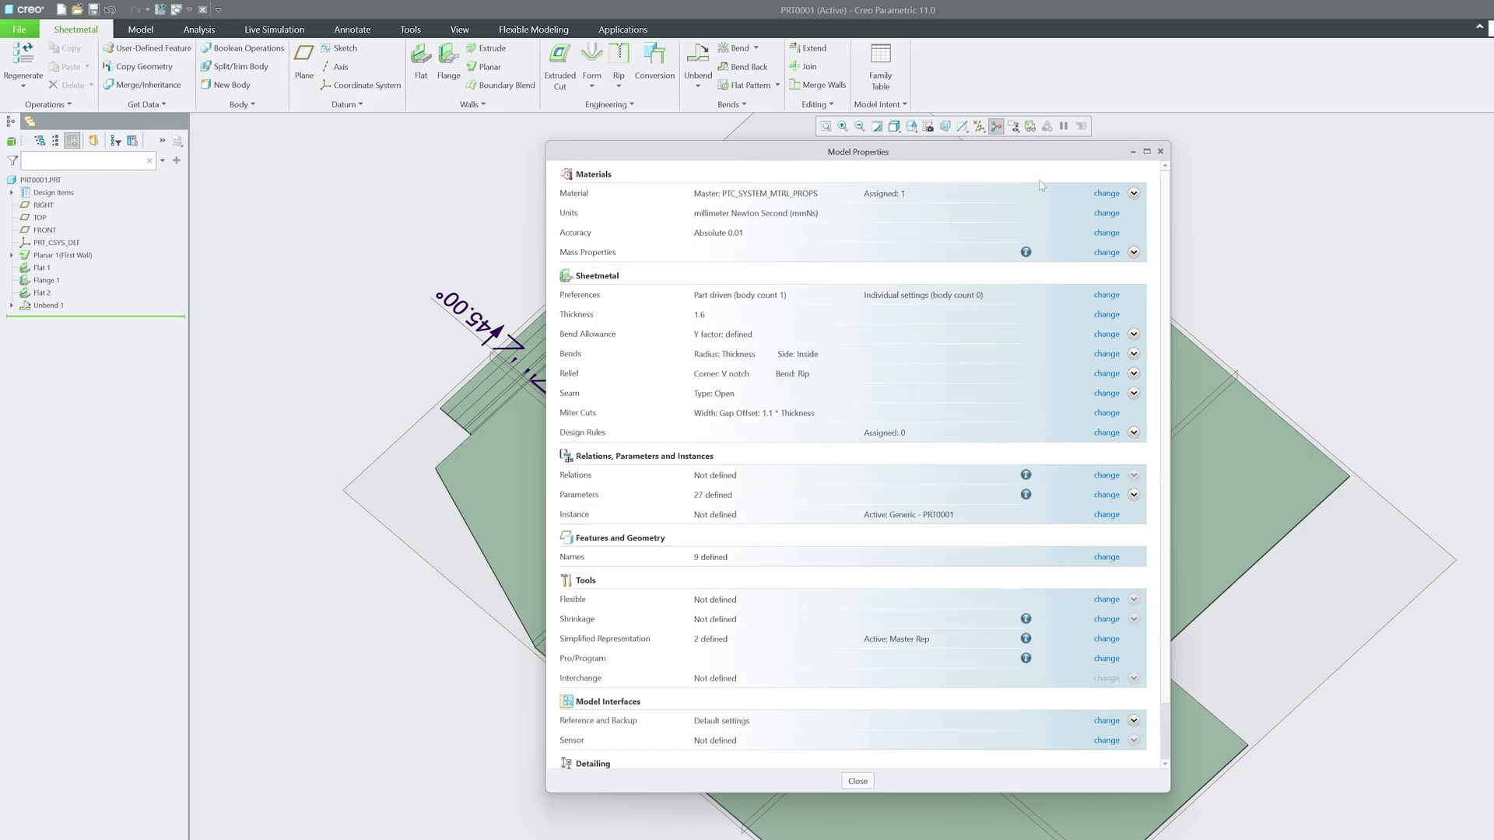
View the material library available for the part and cancel the material assignment.
click(1105, 194)
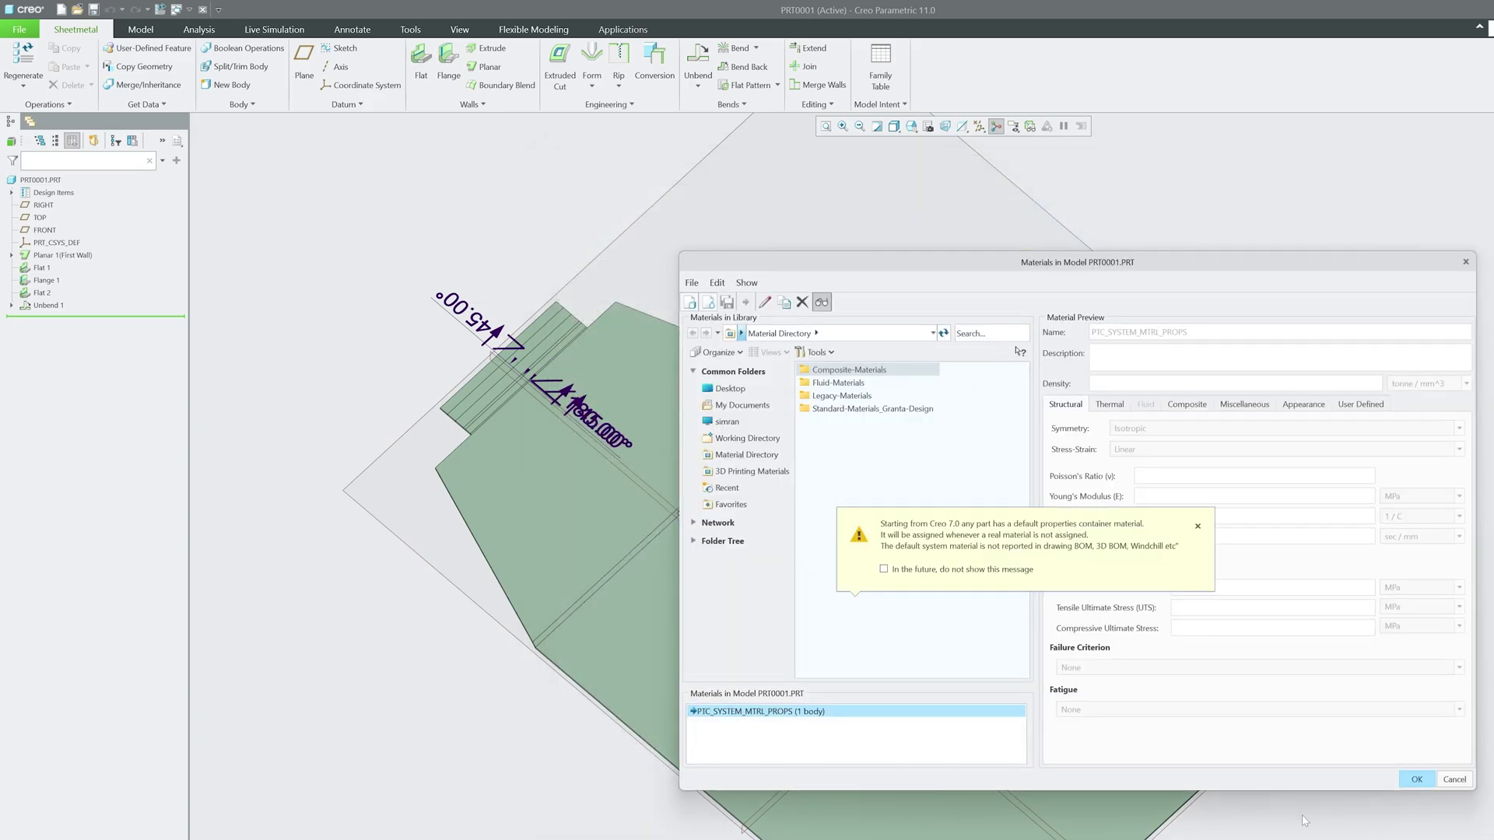
click(1456, 780)
click(1198, 526)
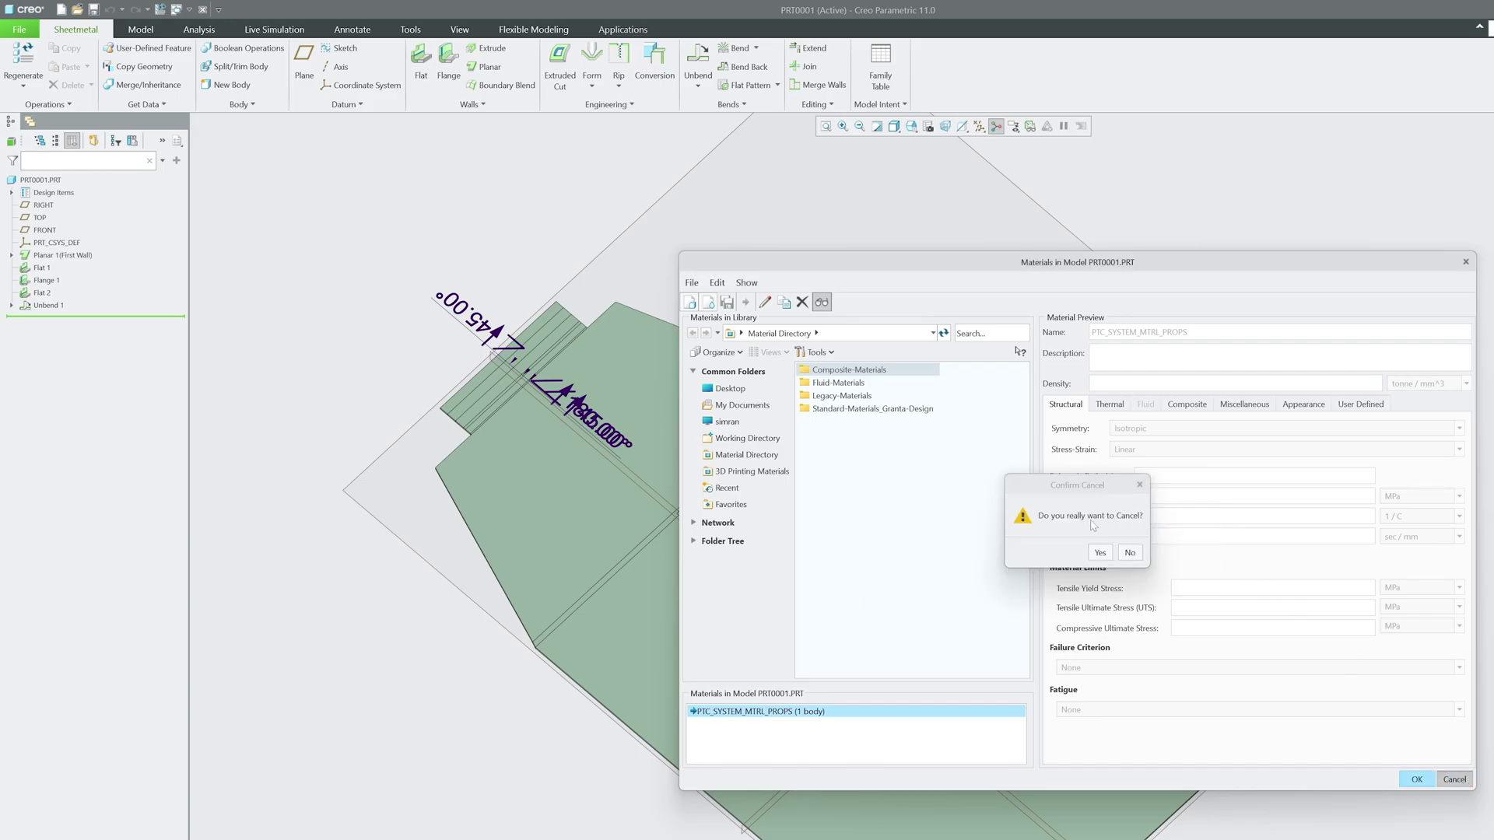
click(1094, 552)
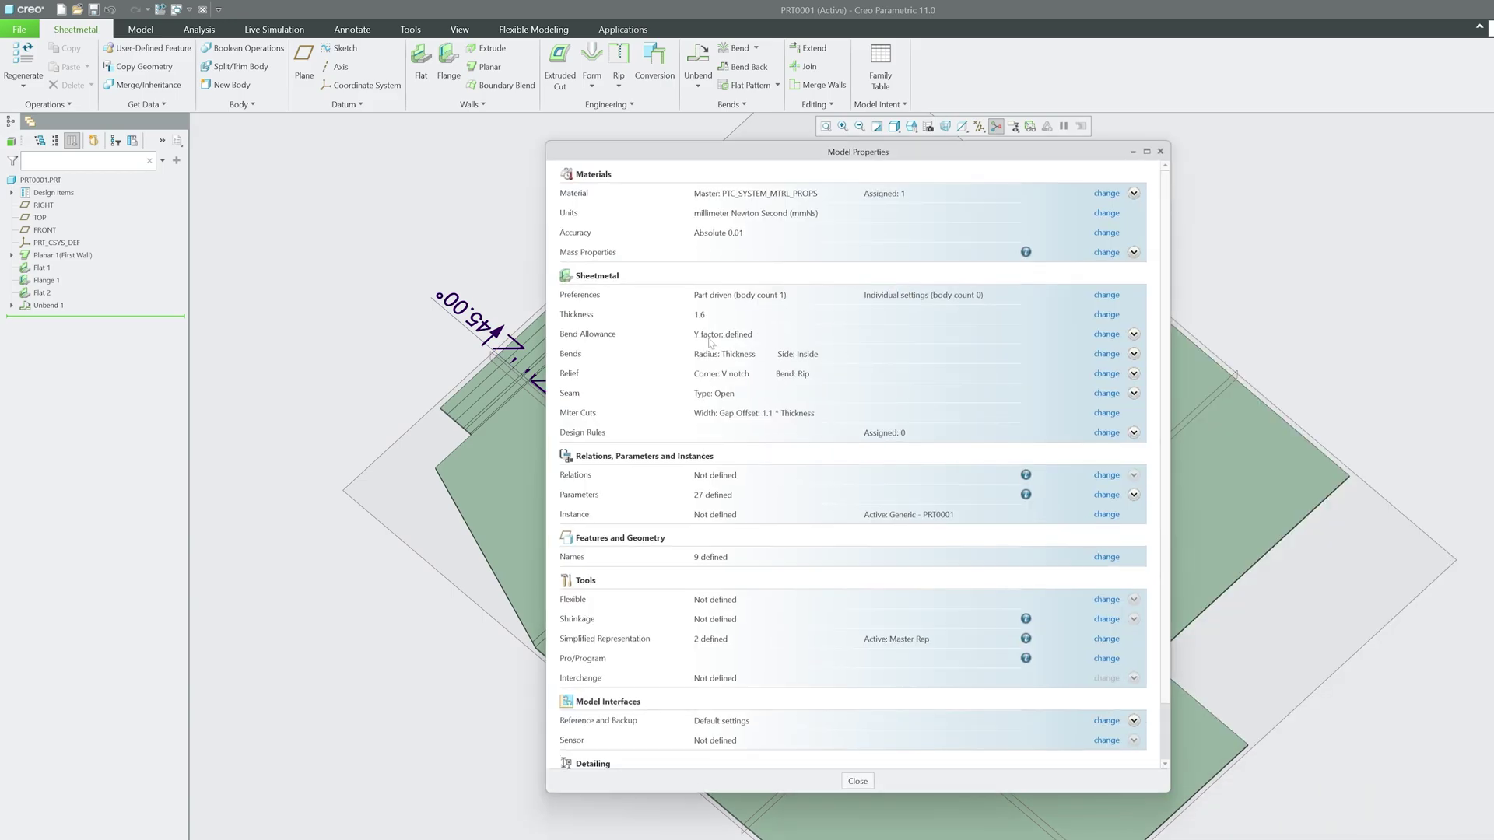
Try K factor as the bend allowance factor, return to Y factor, and close the sheetmetal preferences and model properties.
click(1104, 334)
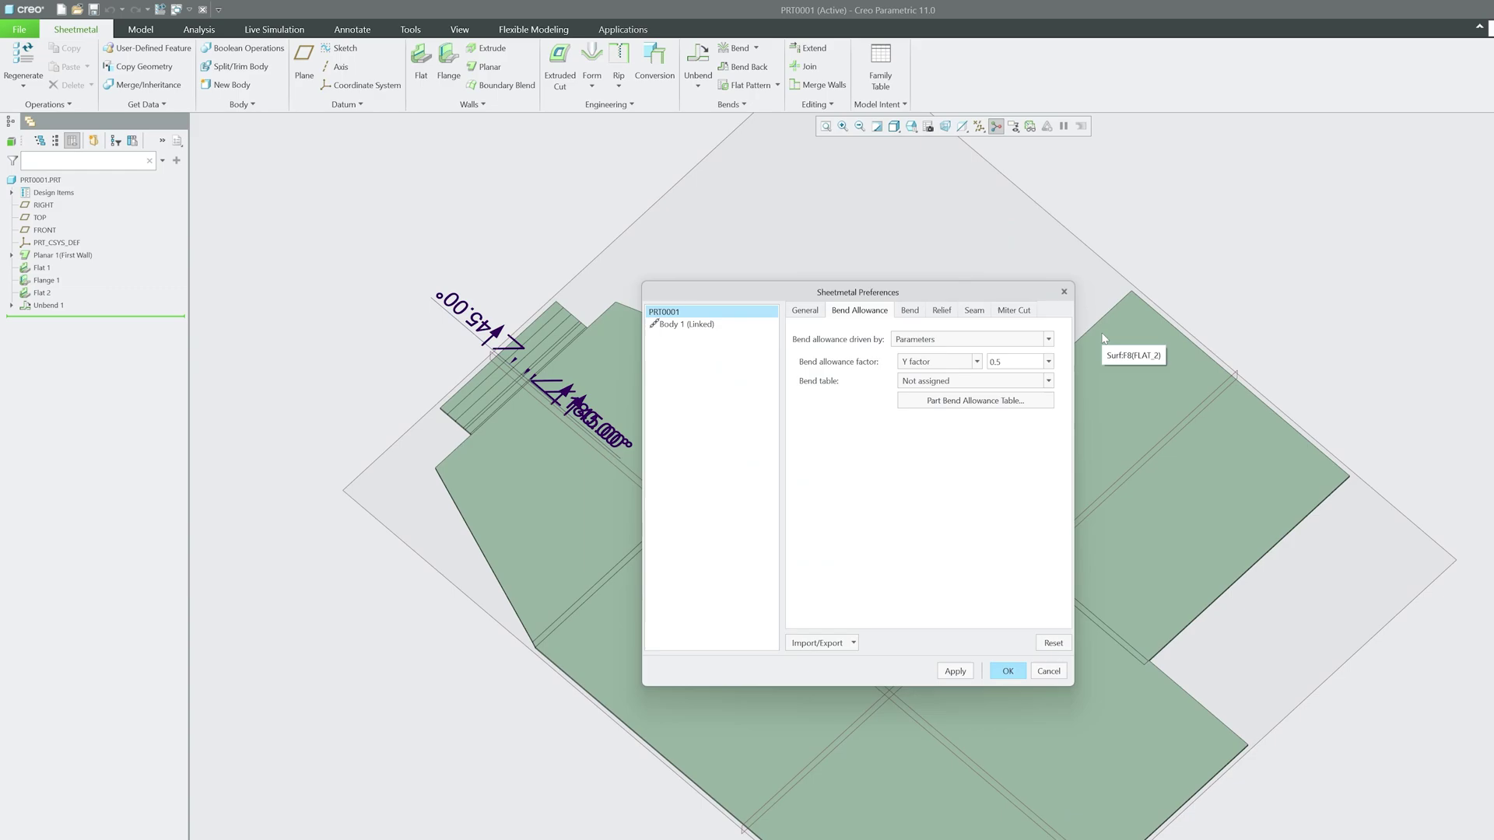
click(955, 363)
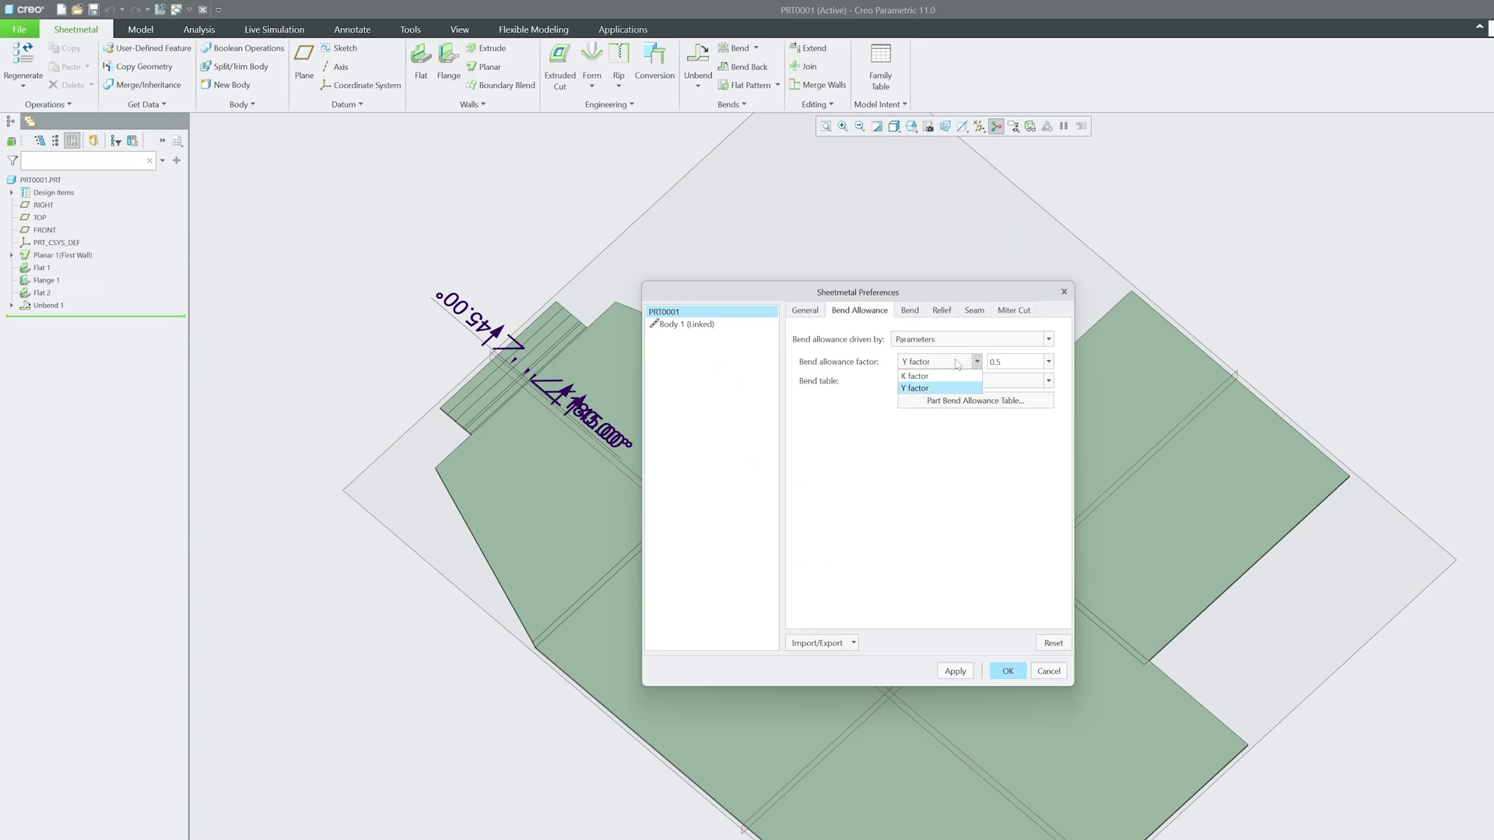
click(943, 375)
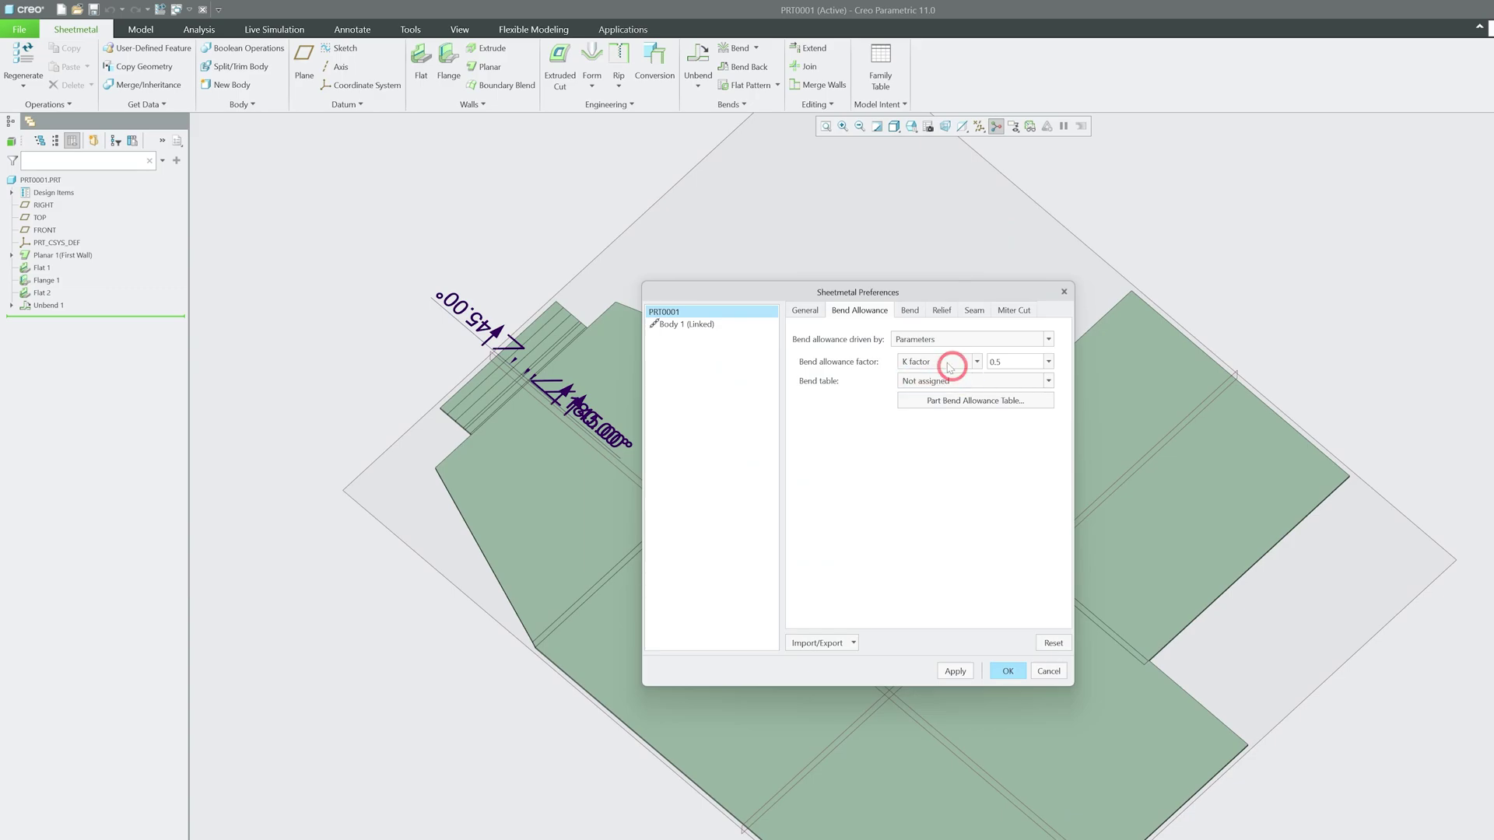
click(949, 364)
click(929, 388)
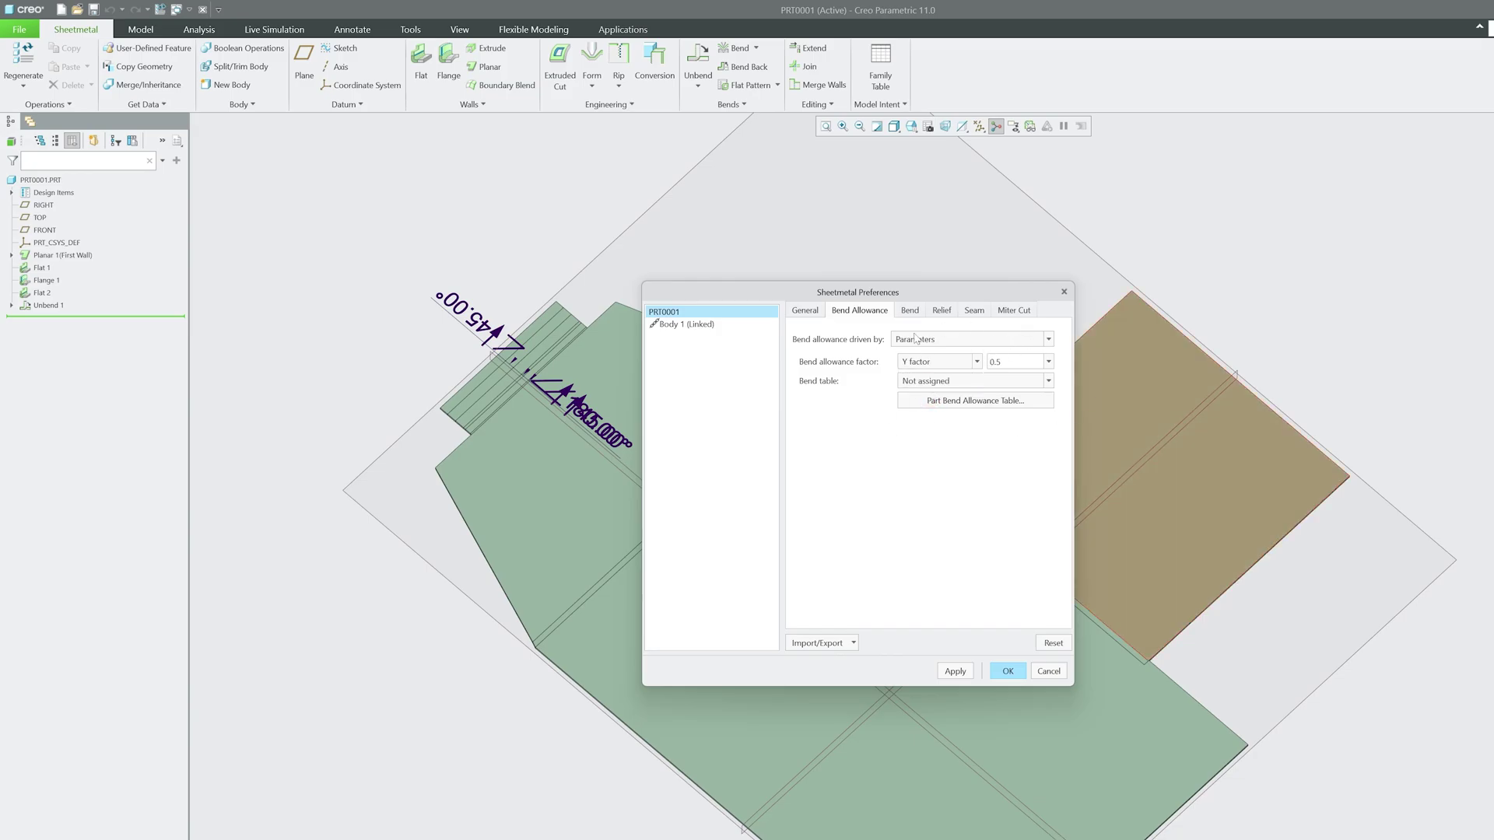
click(1064, 294)
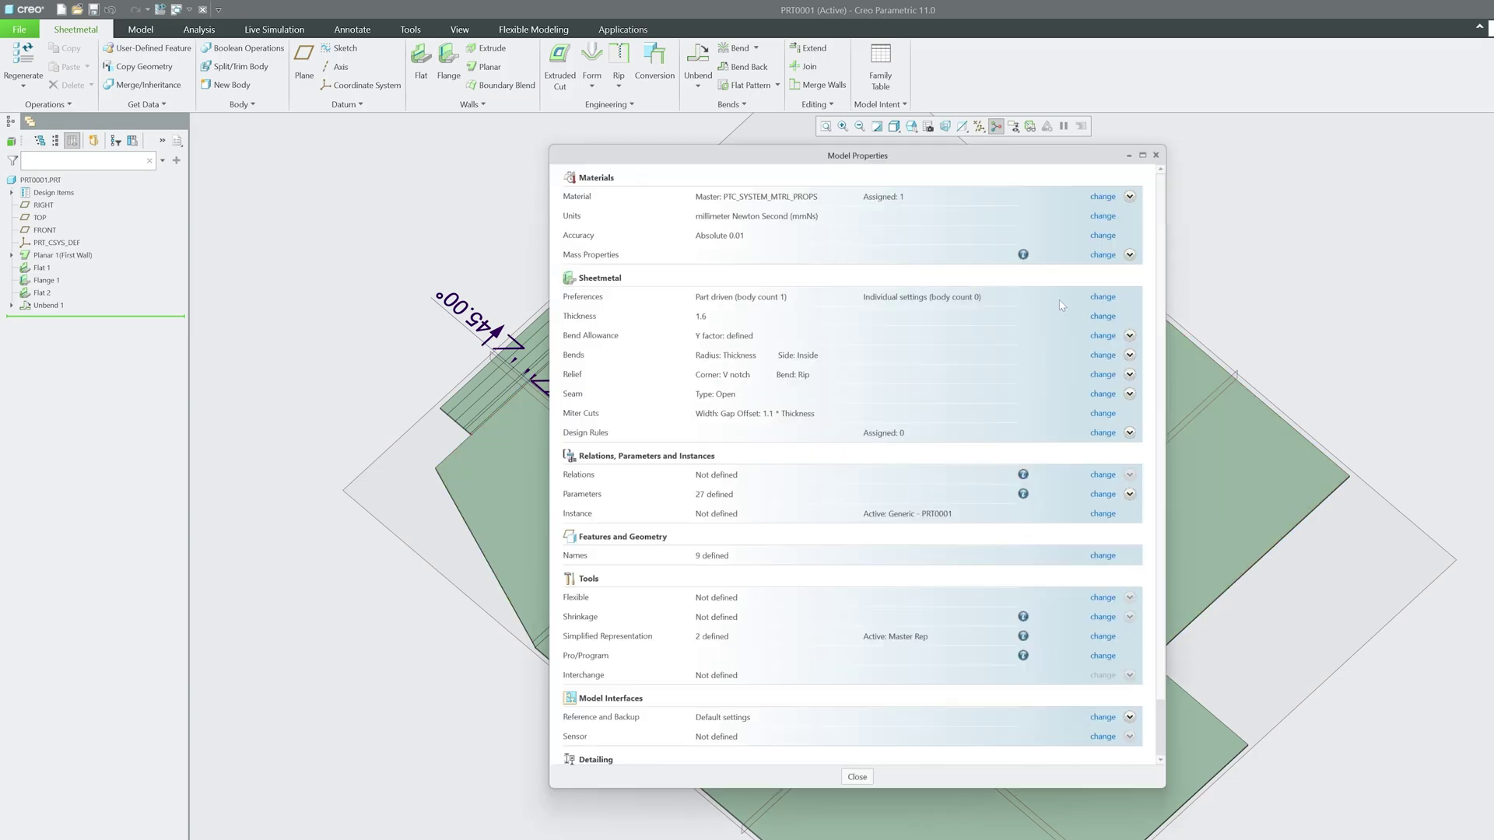
click(856, 782)
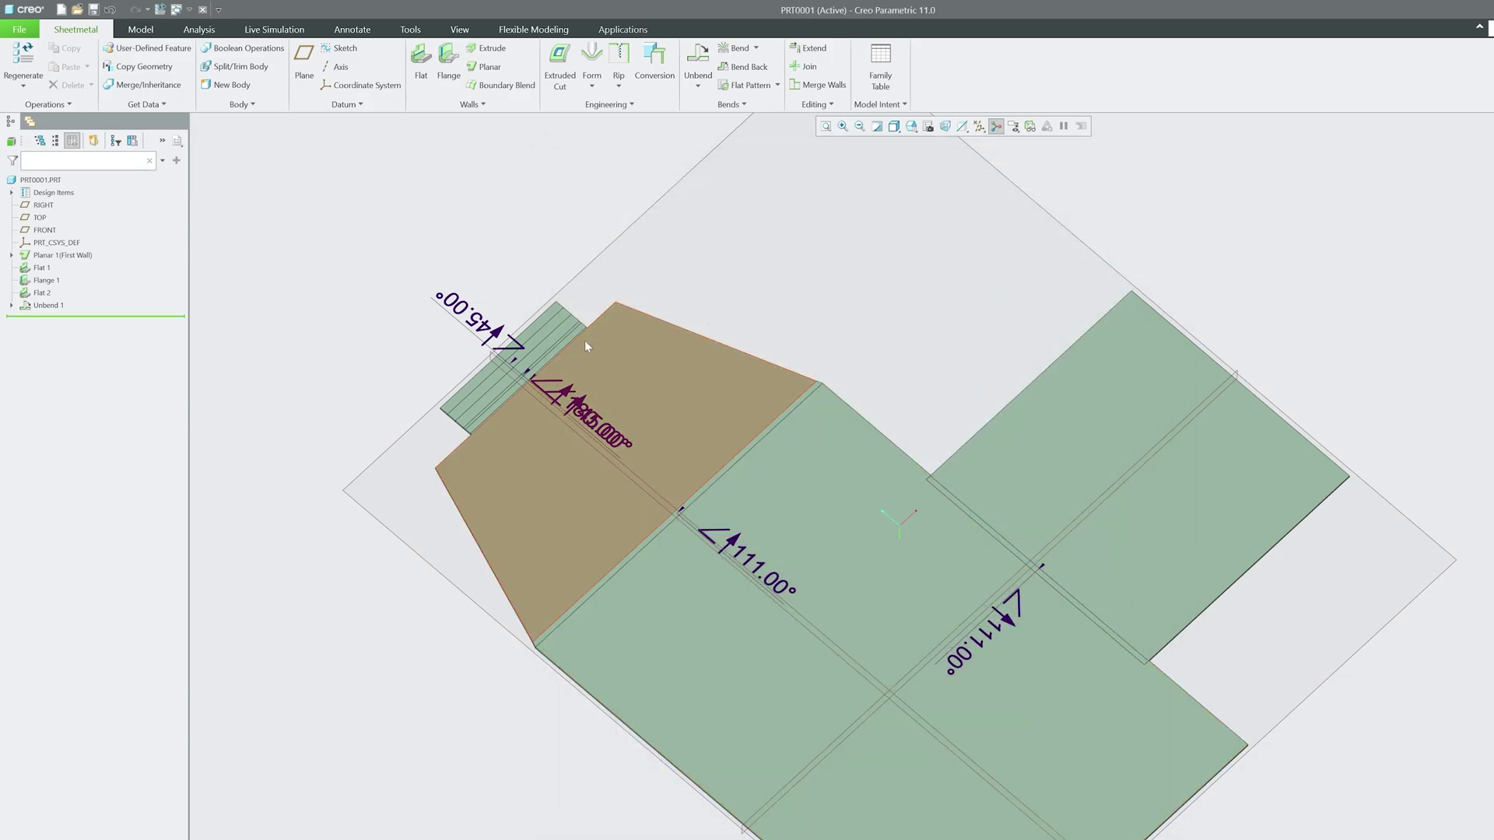
Bend back all unbent geometry automatically, keeping the planar first wall's surface fixed.
mouse_move(671, 482)
middle_down()
mouse_move(773, 465)
mouse_move(677, 477)
mouse_move(683, 445)
middle_up()
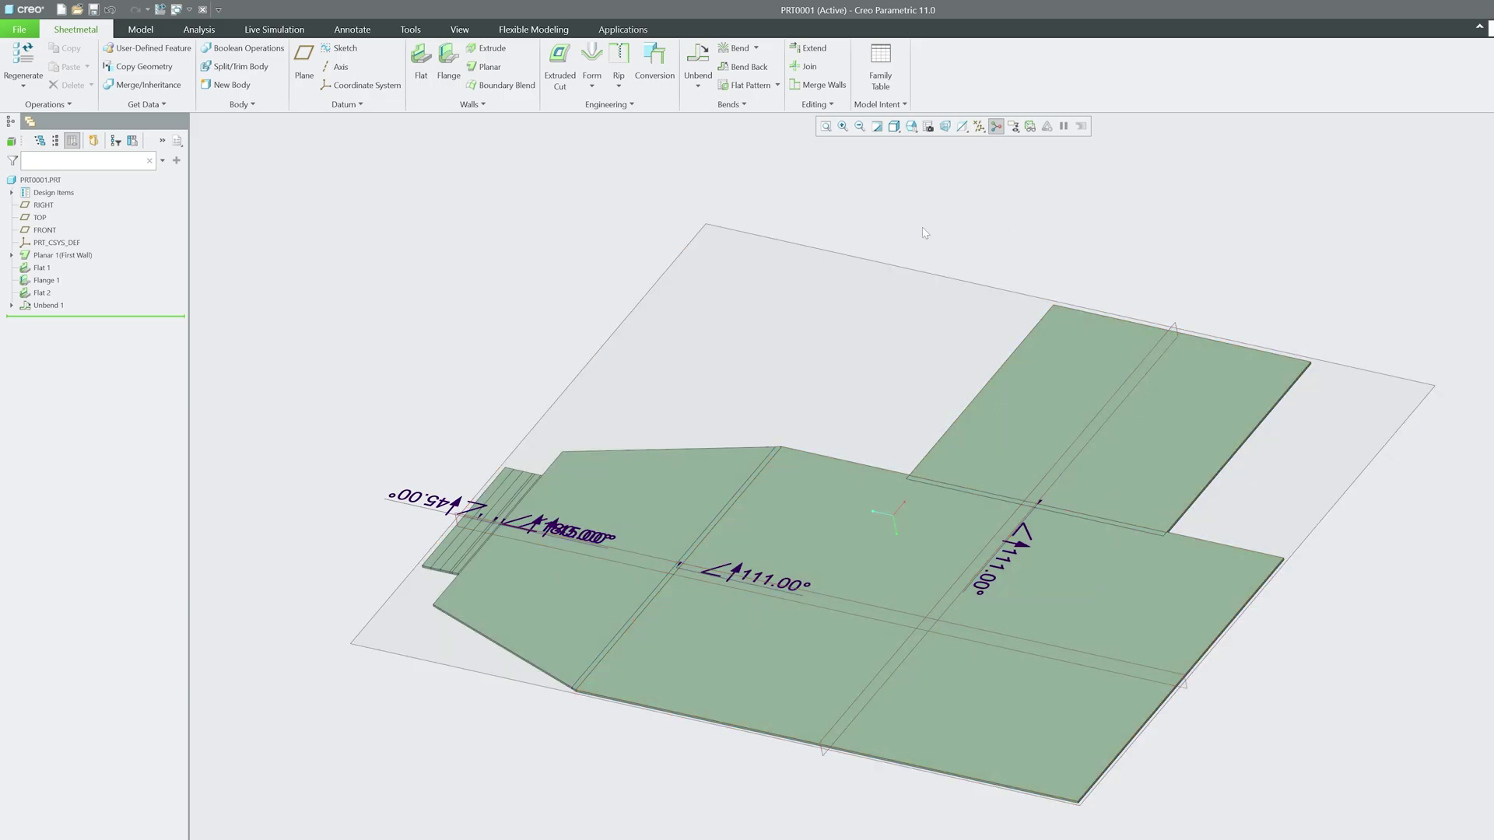
click(747, 67)
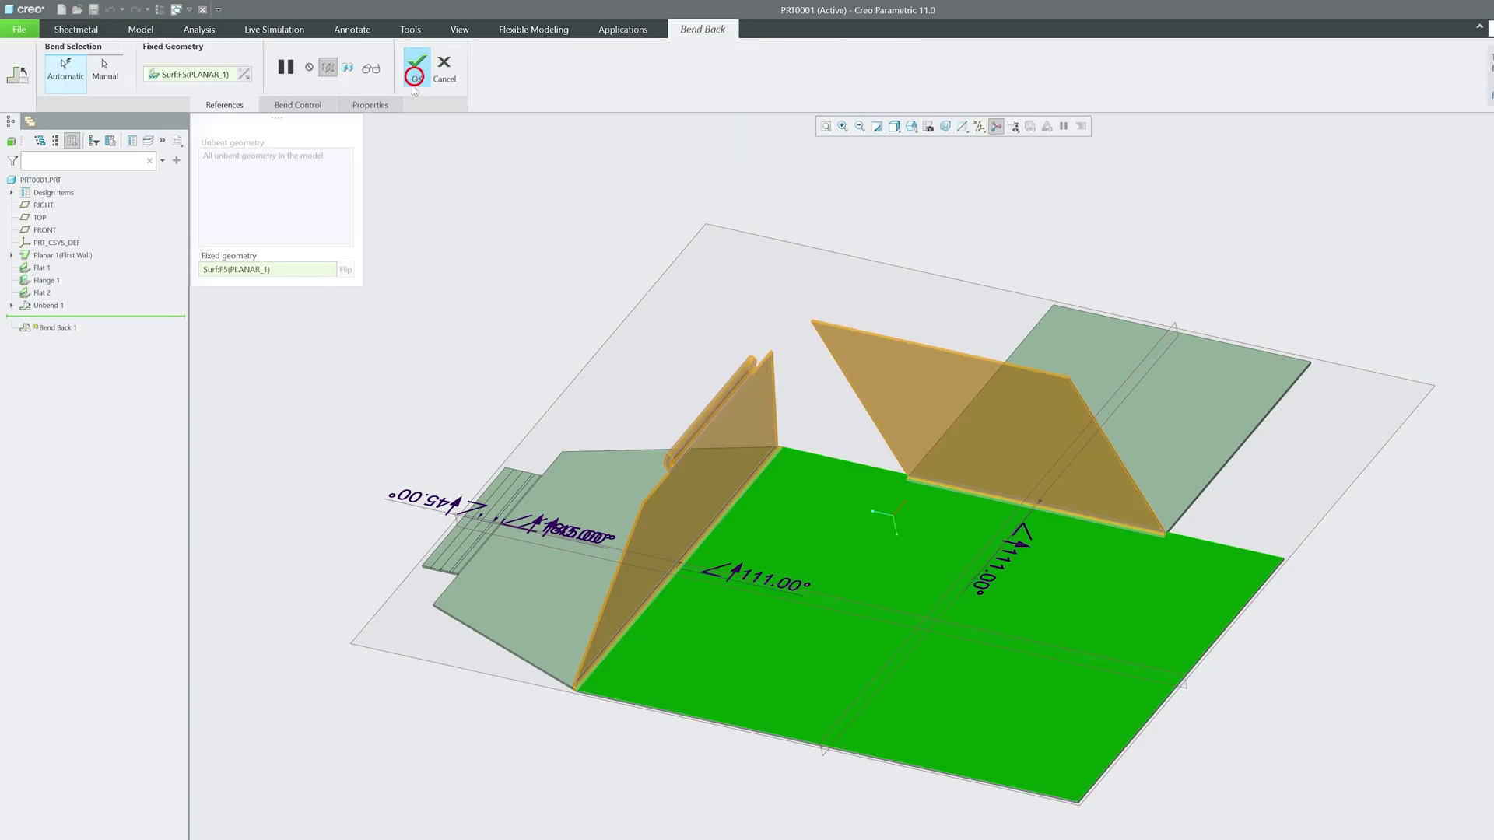
click(412, 74)
click(669, 183)
middle_drag(669, 183, 770, 242)
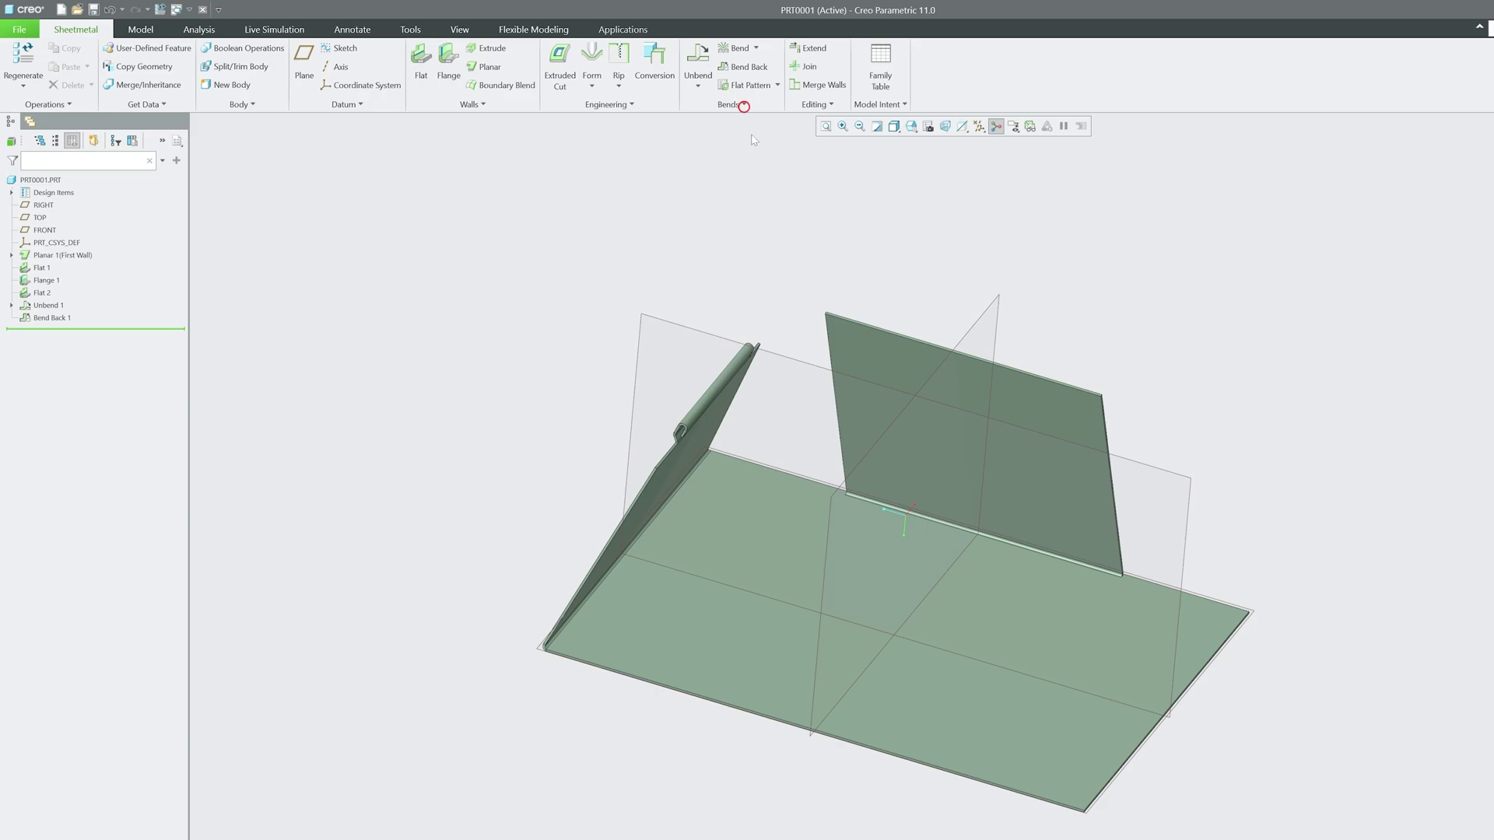
Start a bend order with the planar first wall's surface fixed and add the rectangular flat wall's bend as bend 1.
click(743, 104)
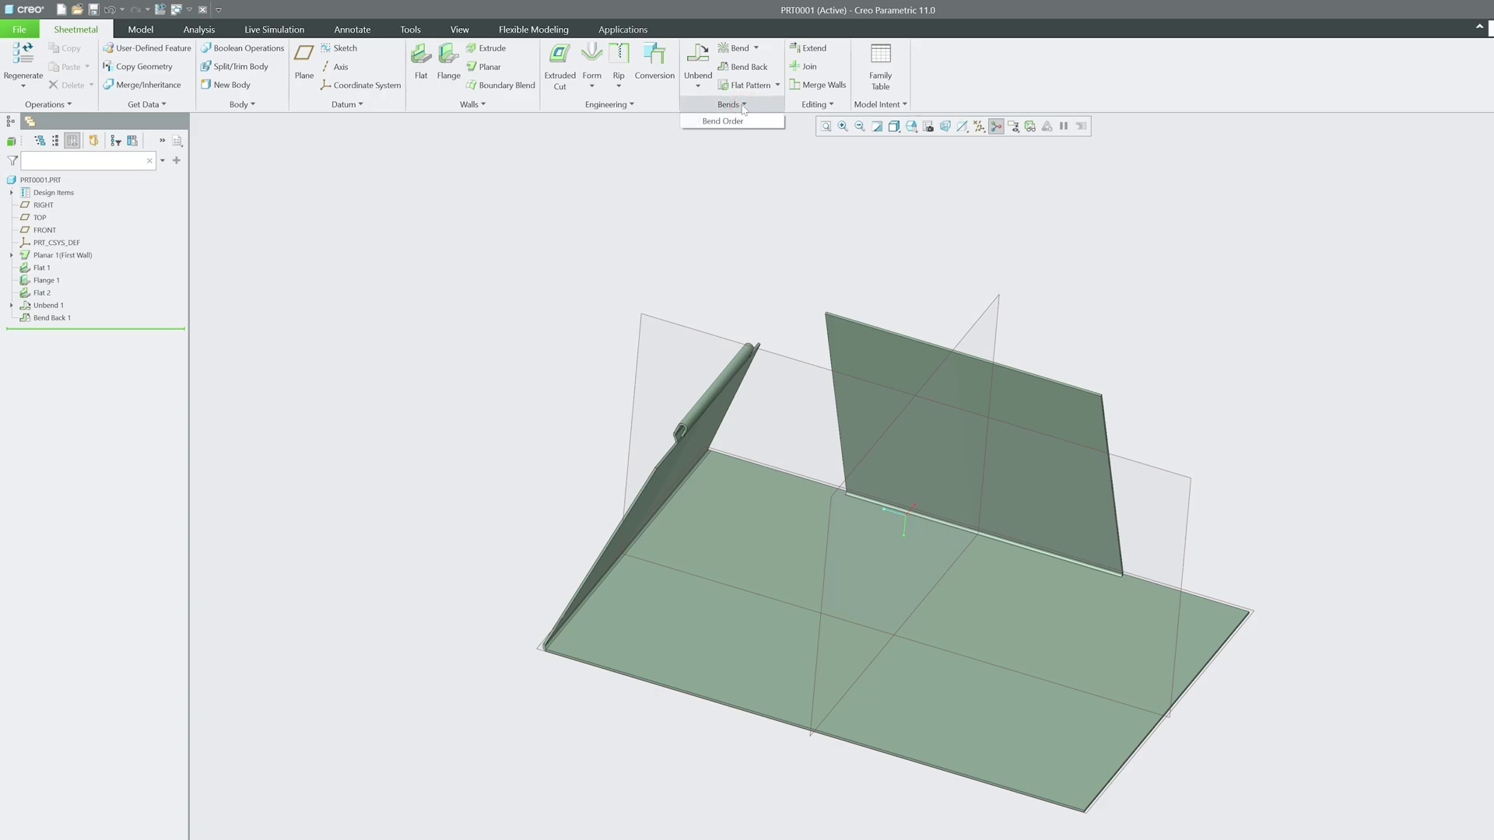
click(739, 122)
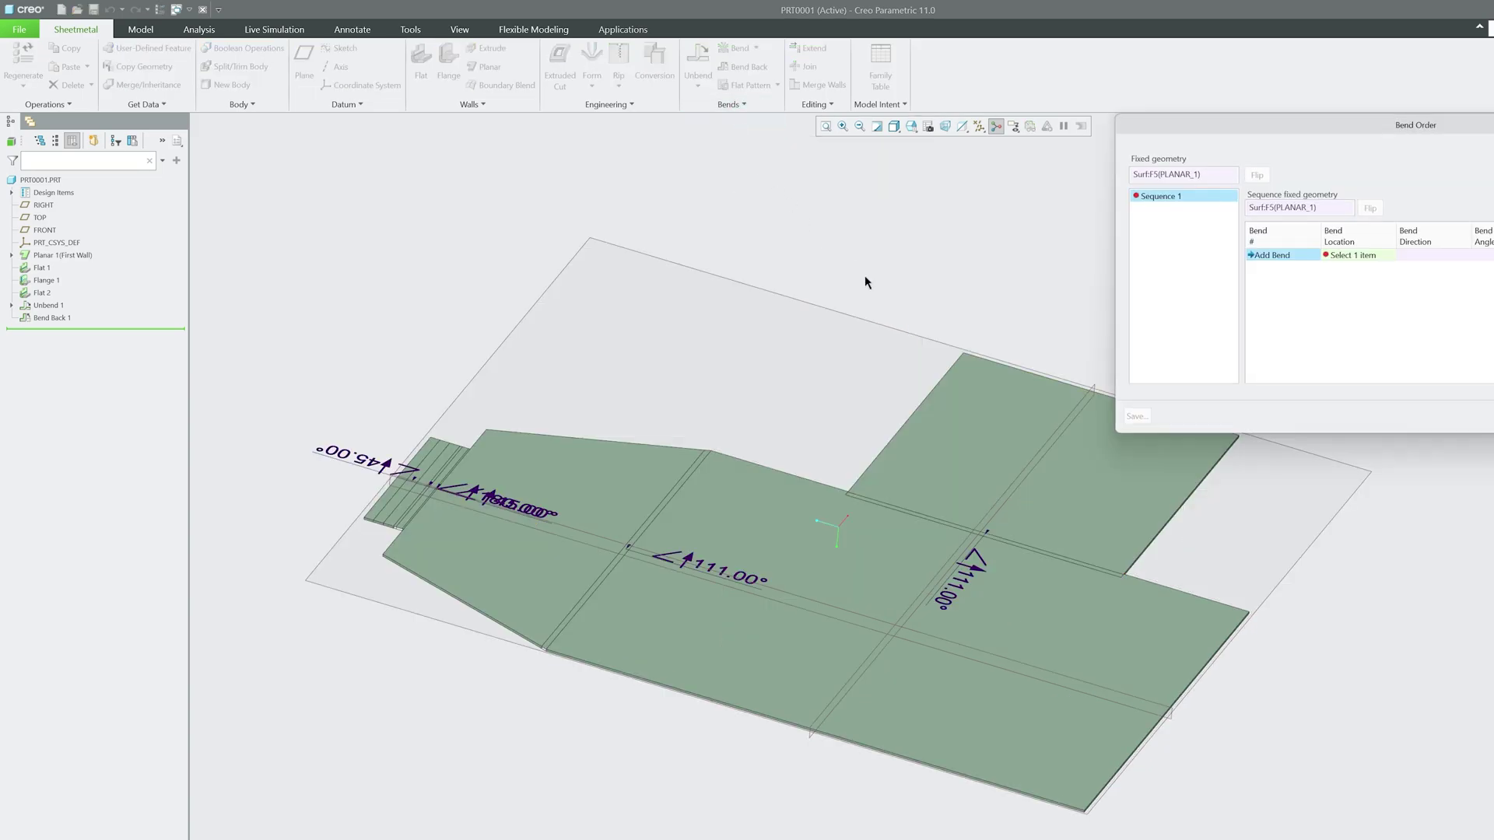
scroll(1167, 631, down, 2)
click(1086, 553)
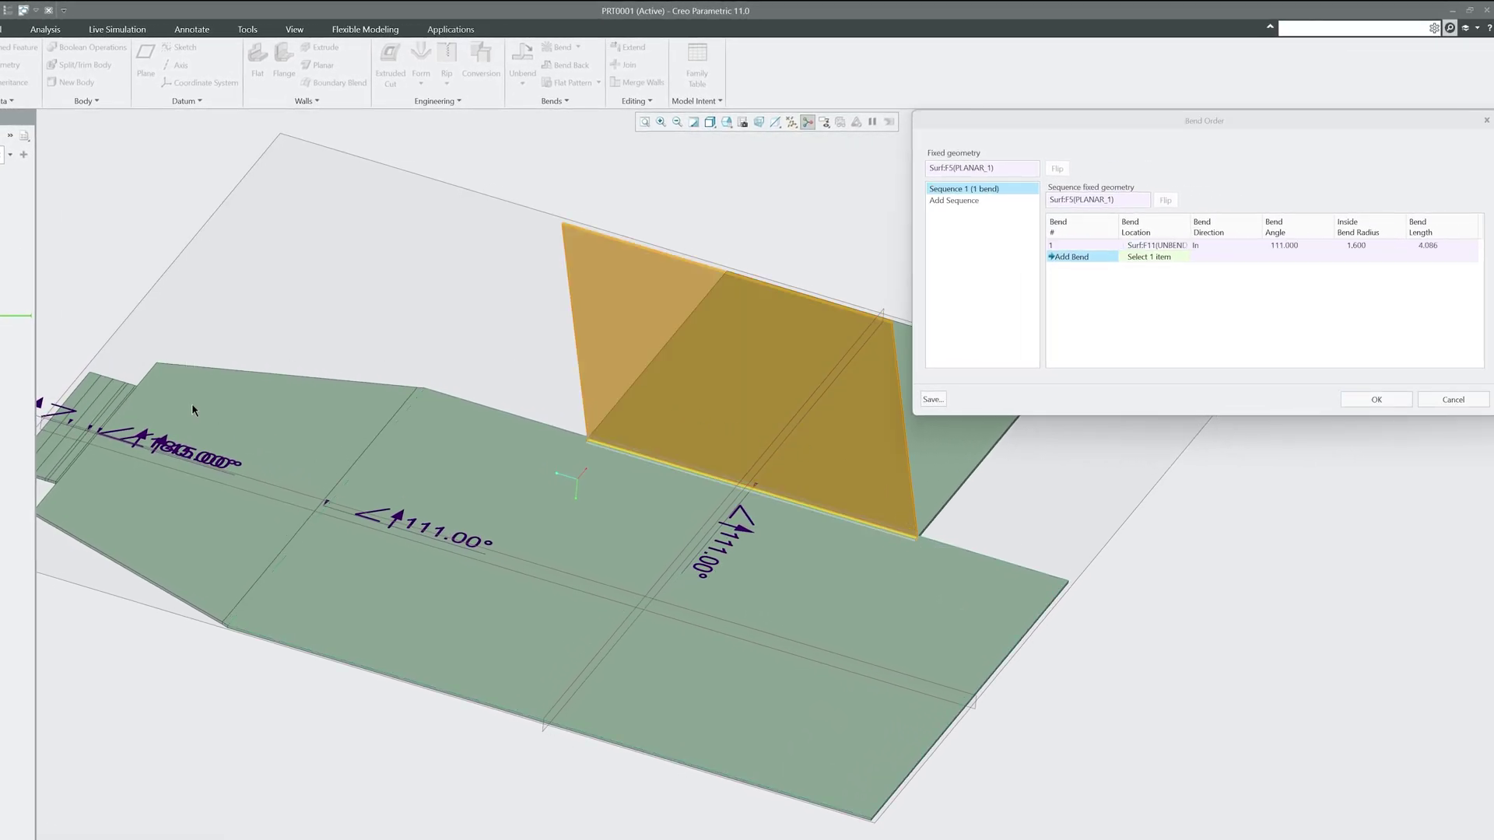
Add the flange's 180°, inward 45° and outward 45° bends as bends 2 to 4, and the trapezoidal wall's 111° bend as bend 5.
click(89, 429)
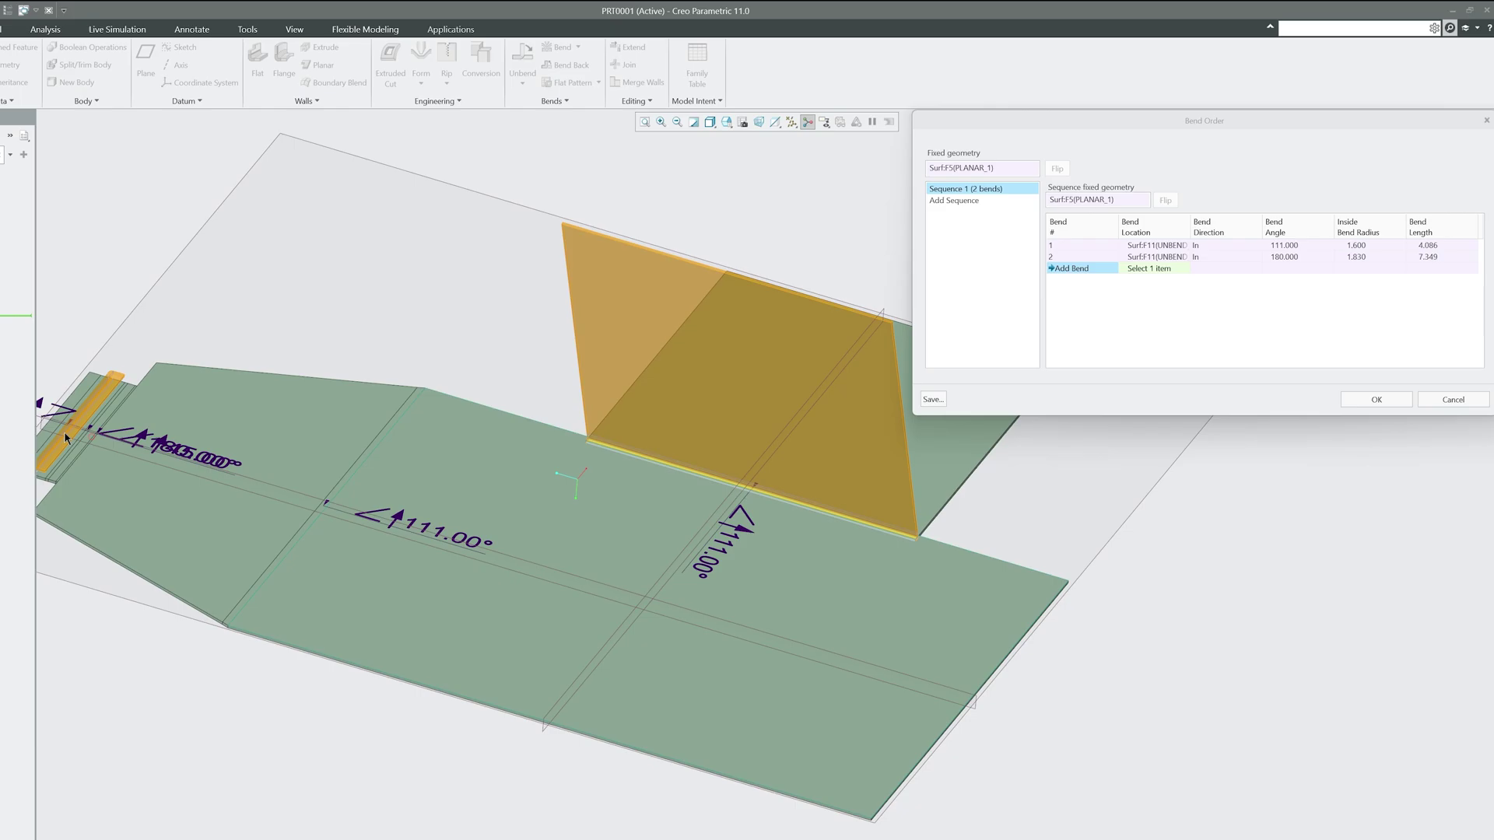
click(88, 429)
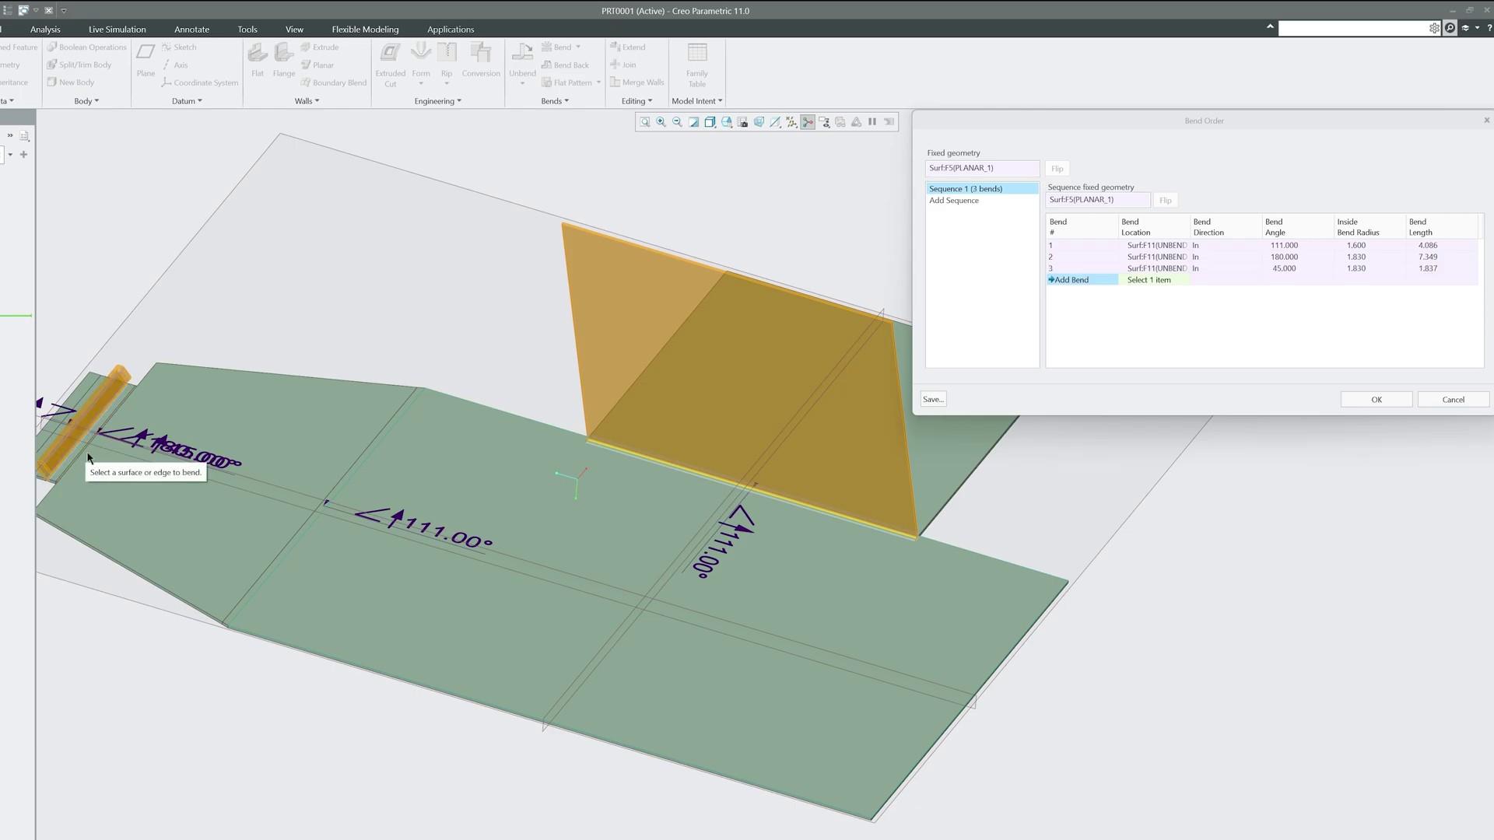
scroll(64, 459, down, 3)
scroll(63, 458, down, 3)
click(94, 445)
scroll(334, 373, up, 6)
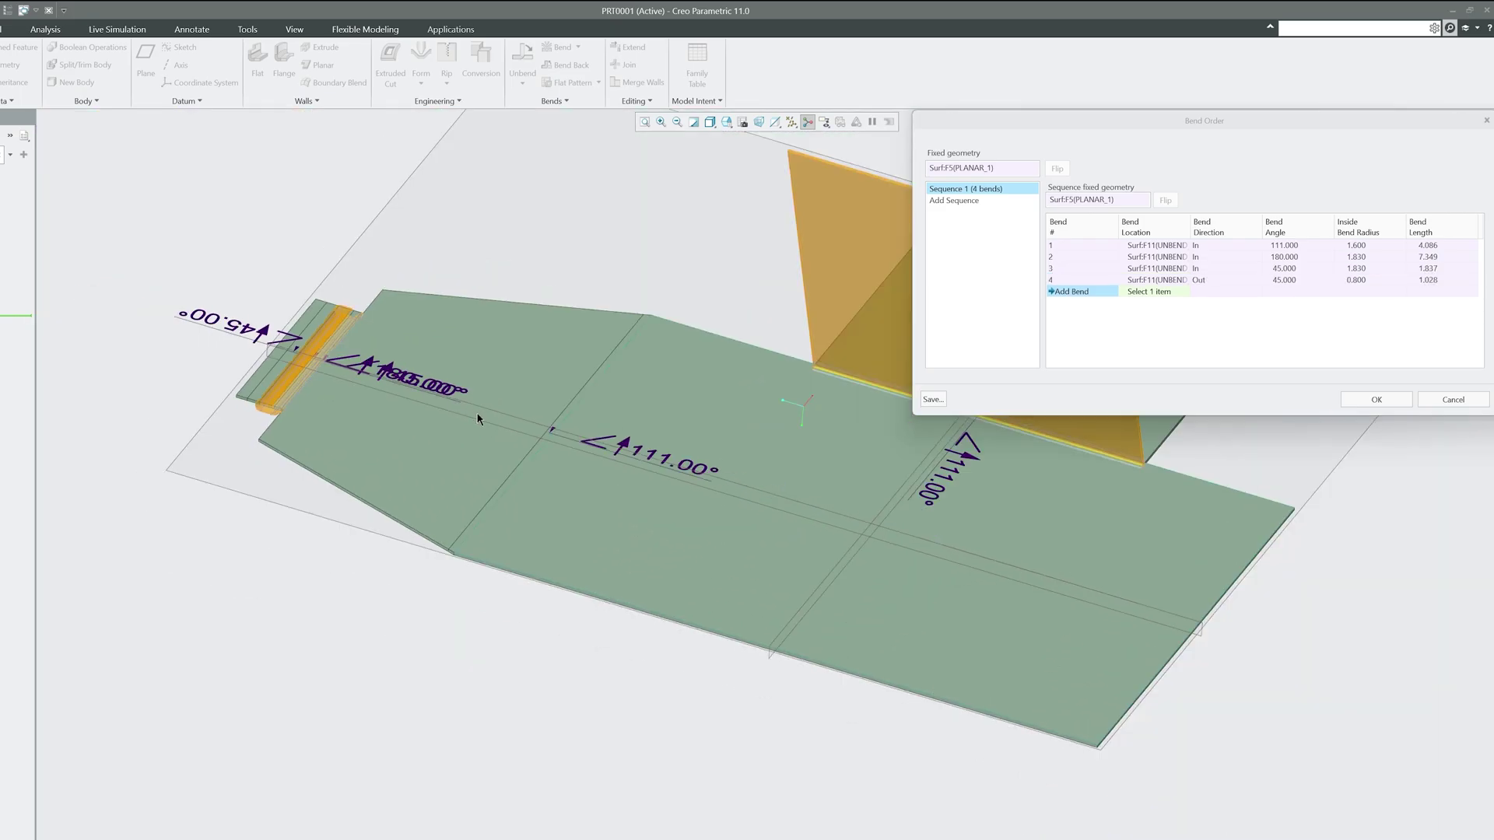
click(532, 465)
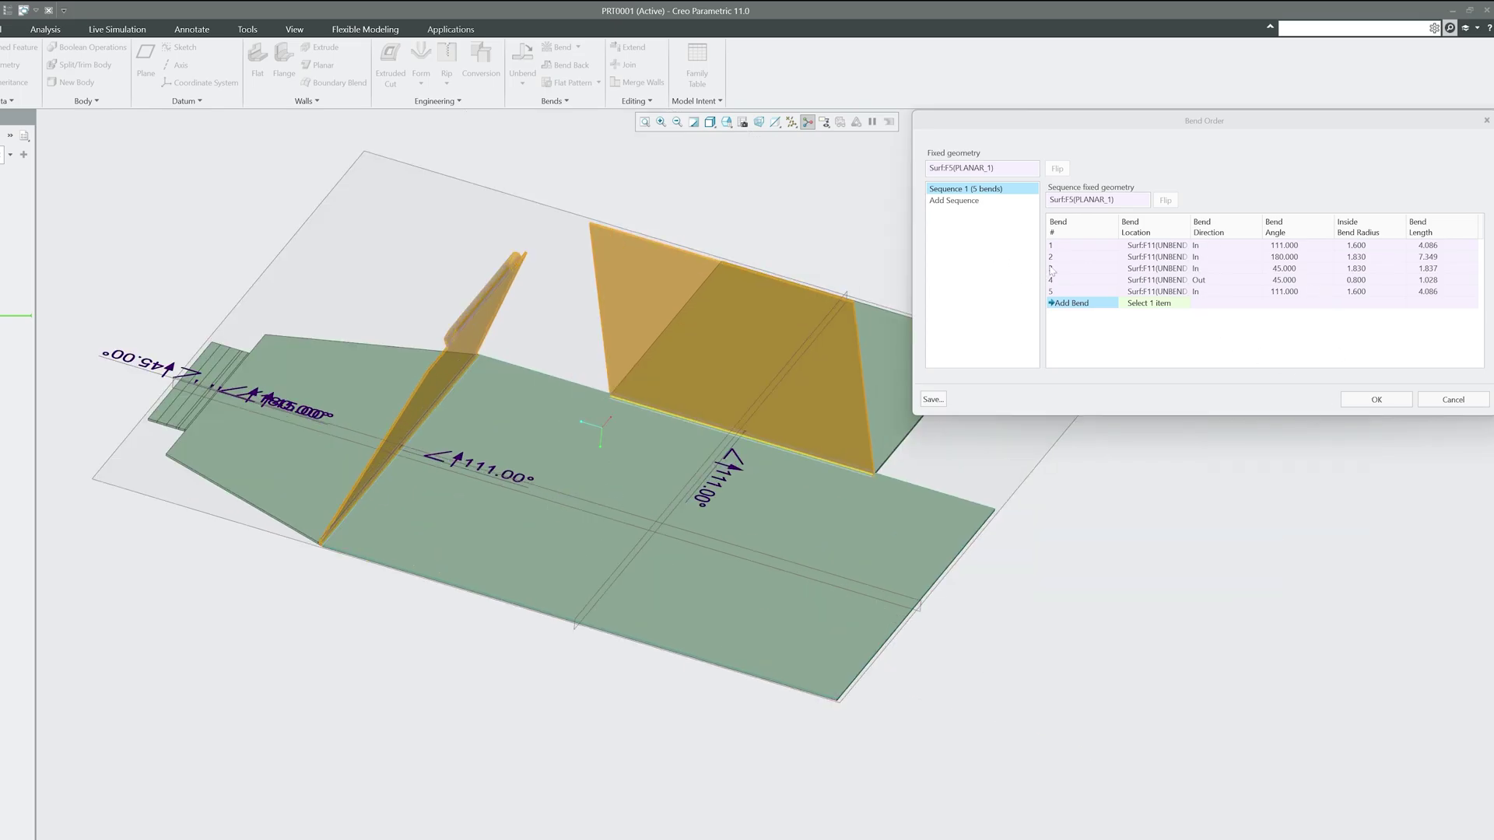
Accept the five-bend order sequence.
click(1389, 403)
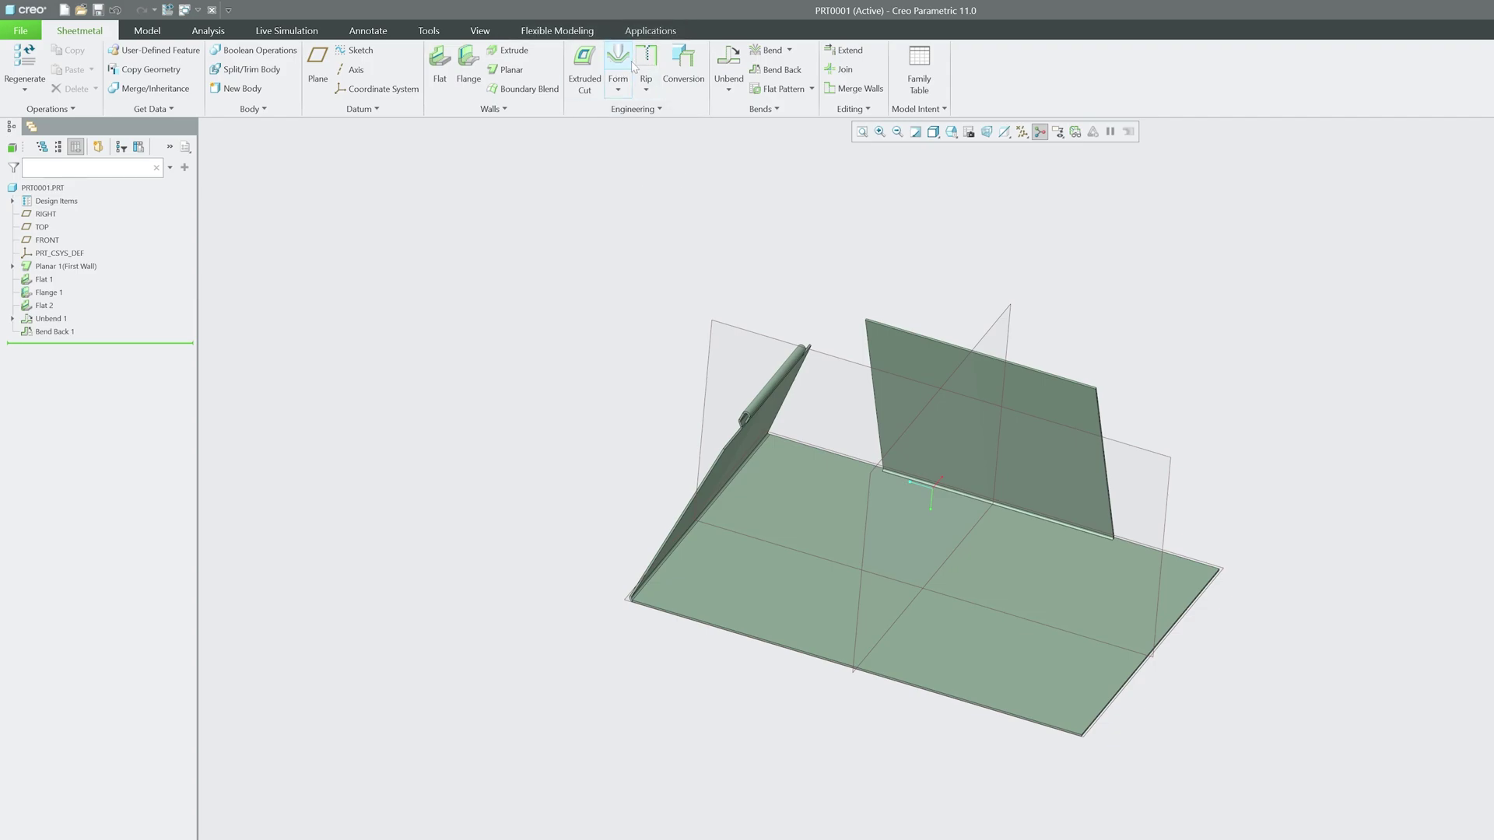
Start a sketched punch form on the planar first wall and sketch a circle centred on the origin as its section.
click(625, 95)
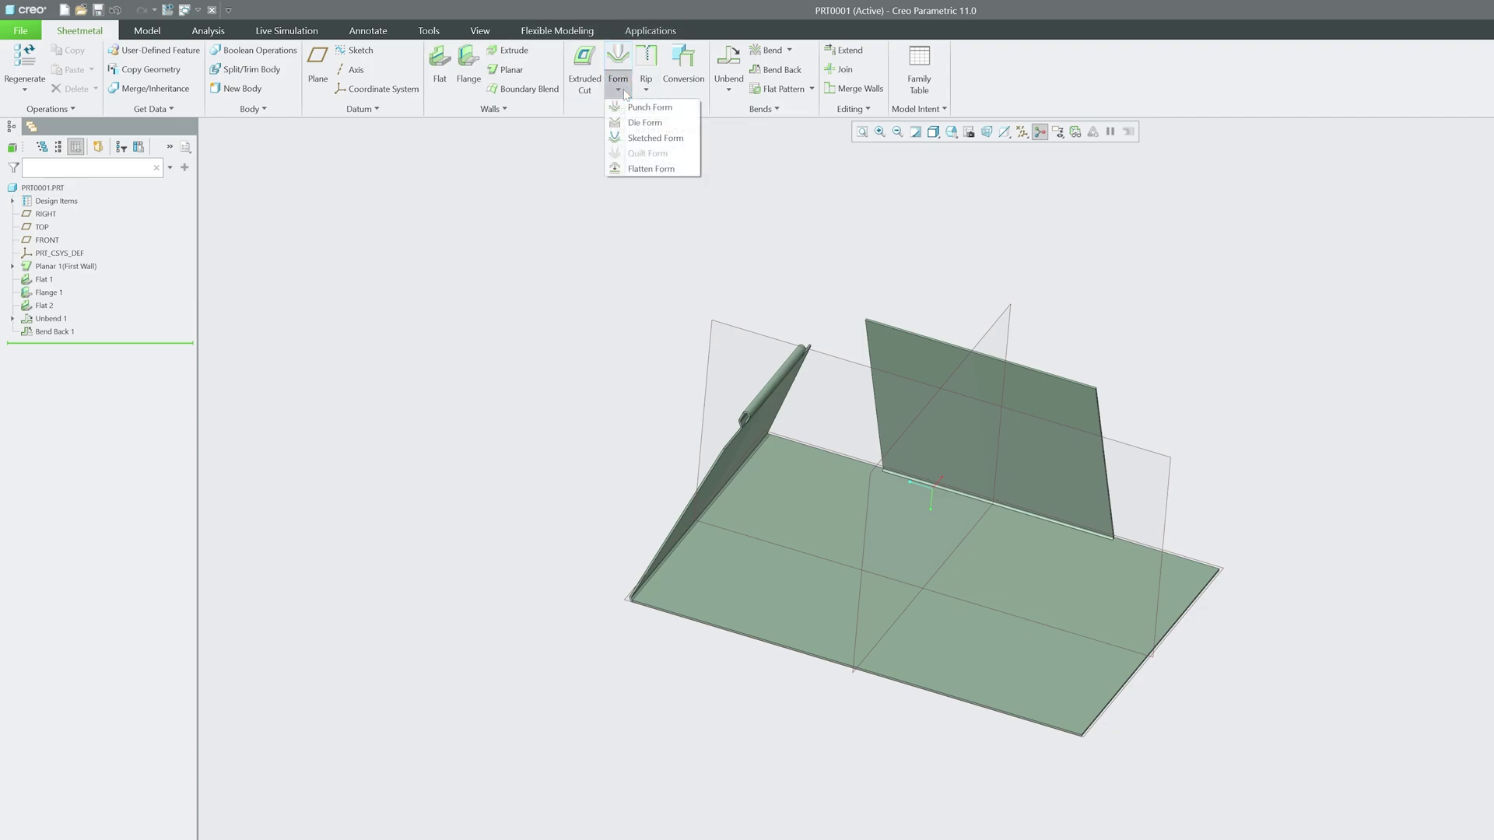
click(655, 138)
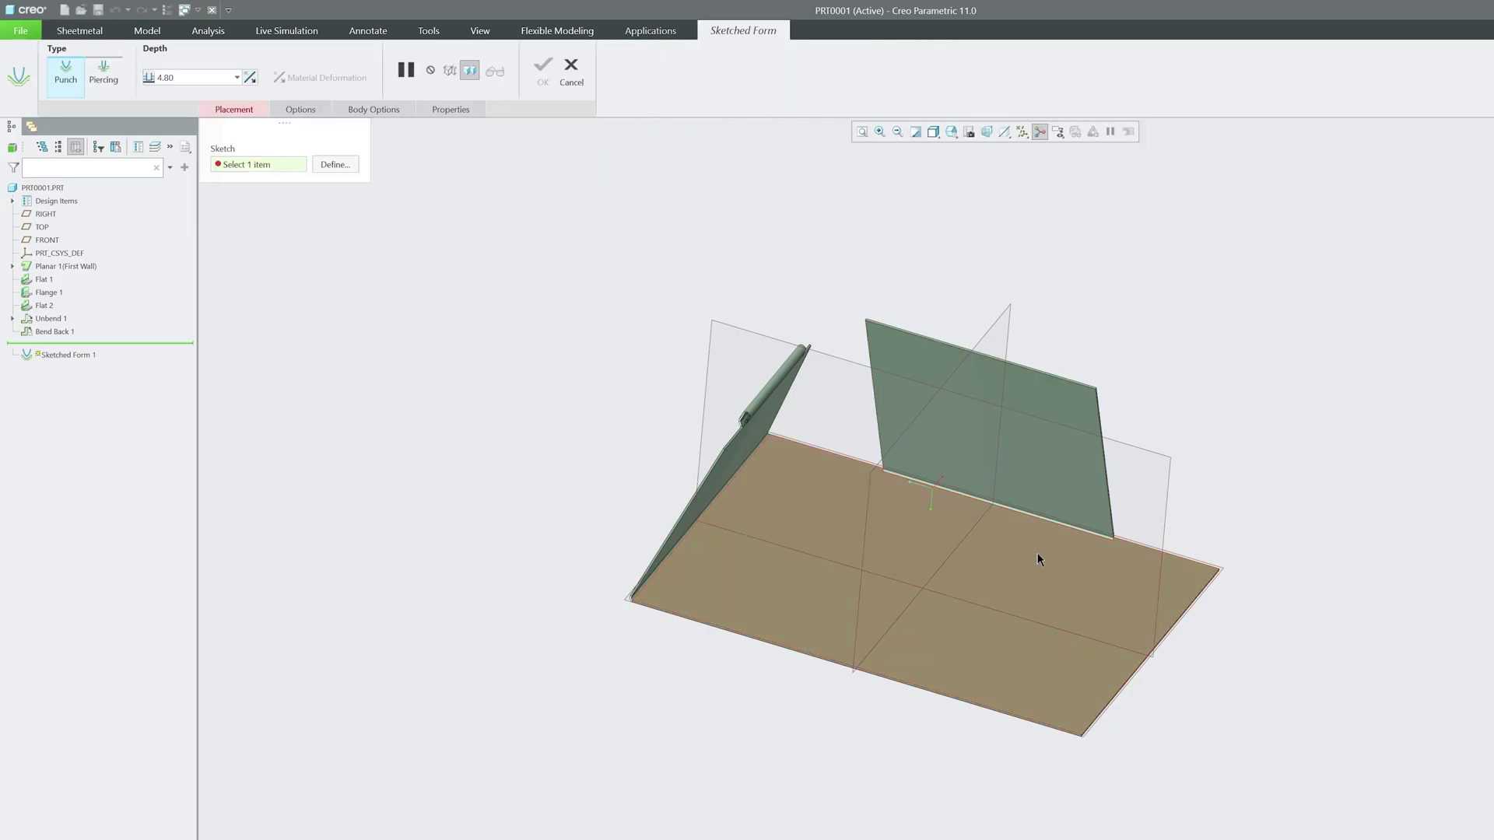
scroll(982, 525, up, 3)
click(980, 522)
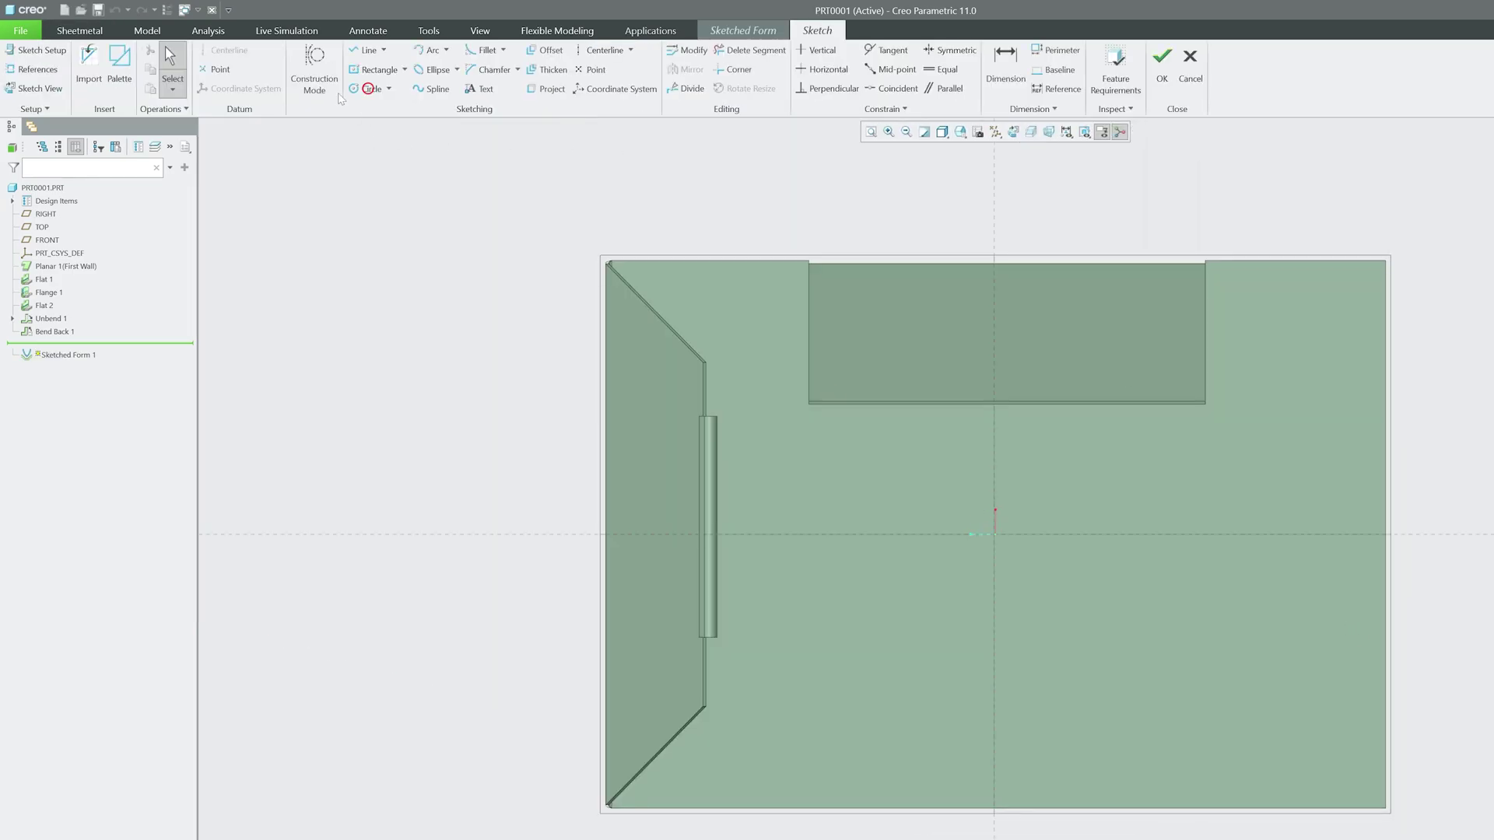
click(369, 89)
click(993, 534)
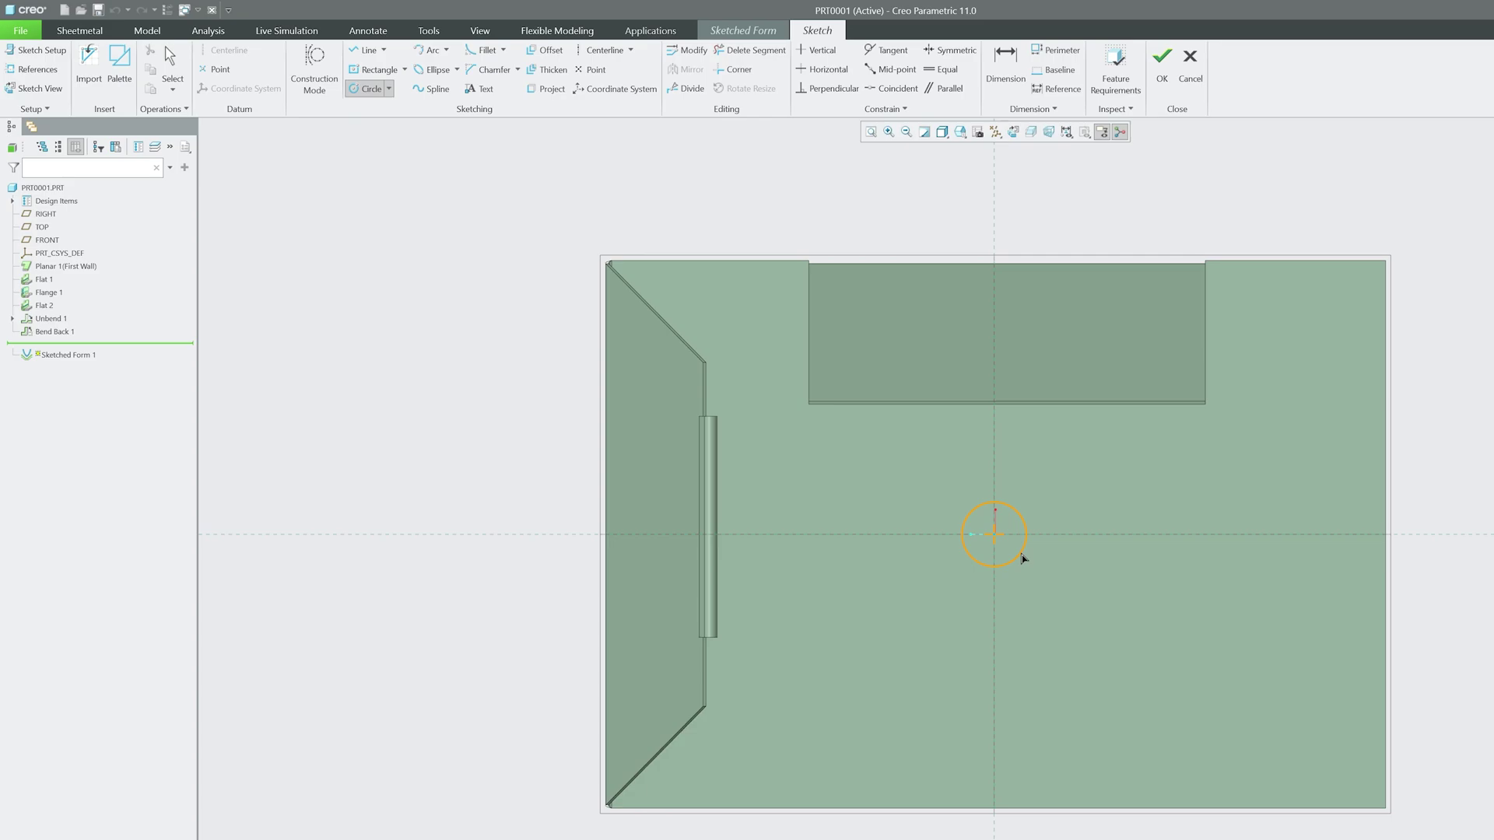
click(1019, 557)
click(1162, 65)
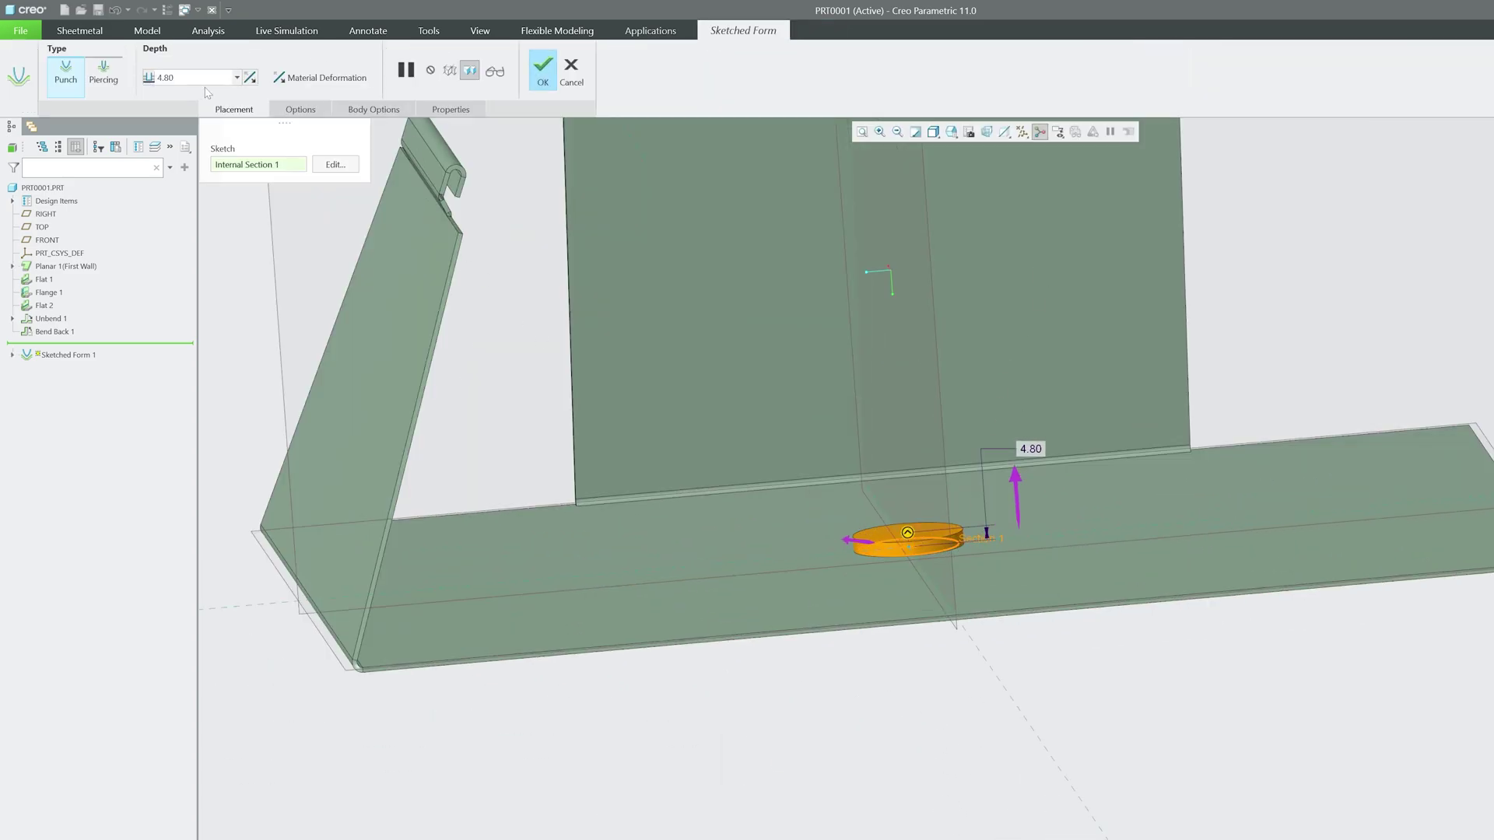
Round the form's nonplacement edges with an inside radius equal to the thickness and complete the 4.80 deep punch.
click(297, 109)
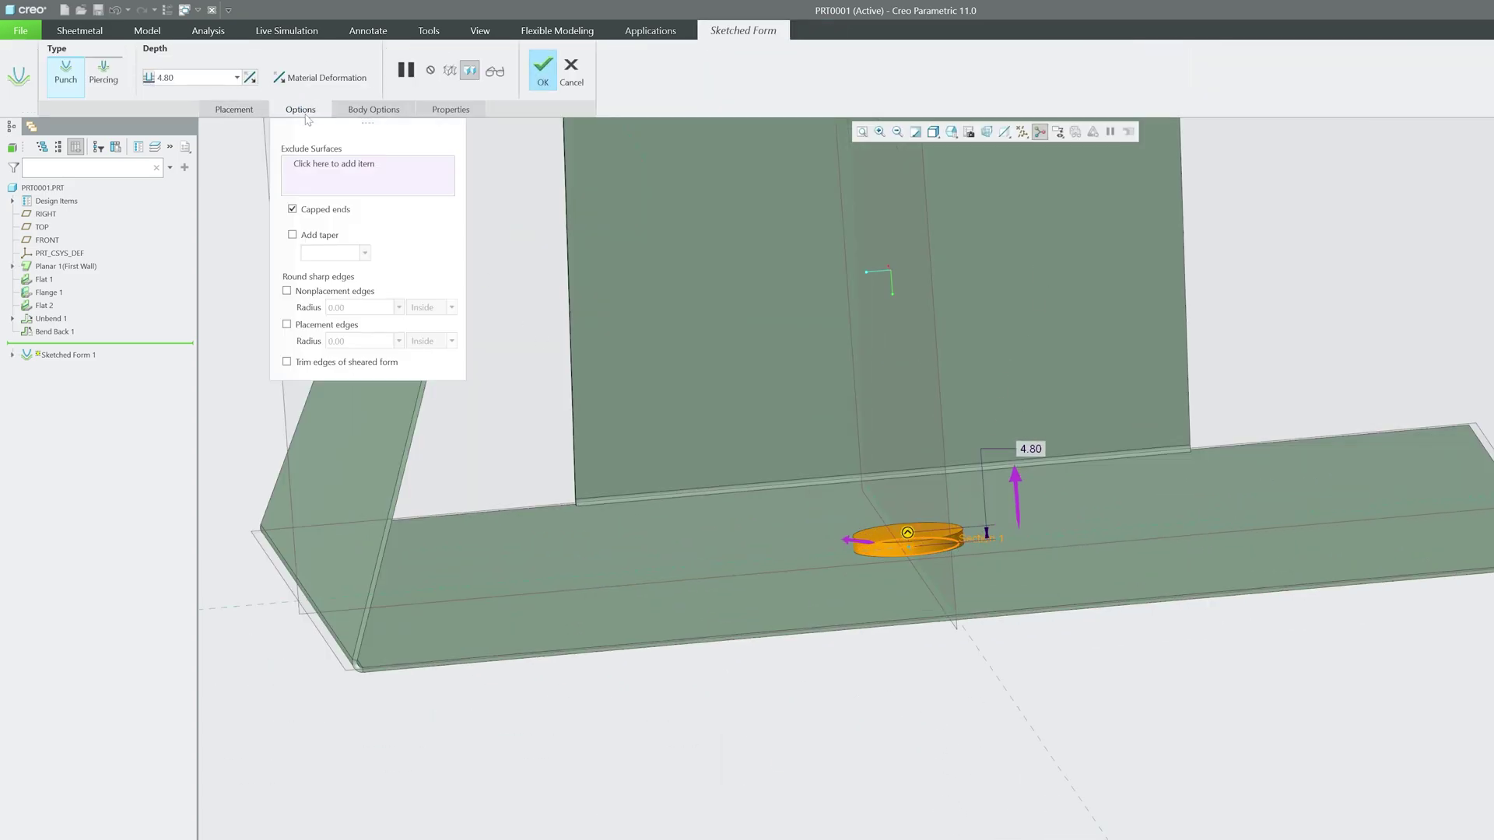
click(286, 291)
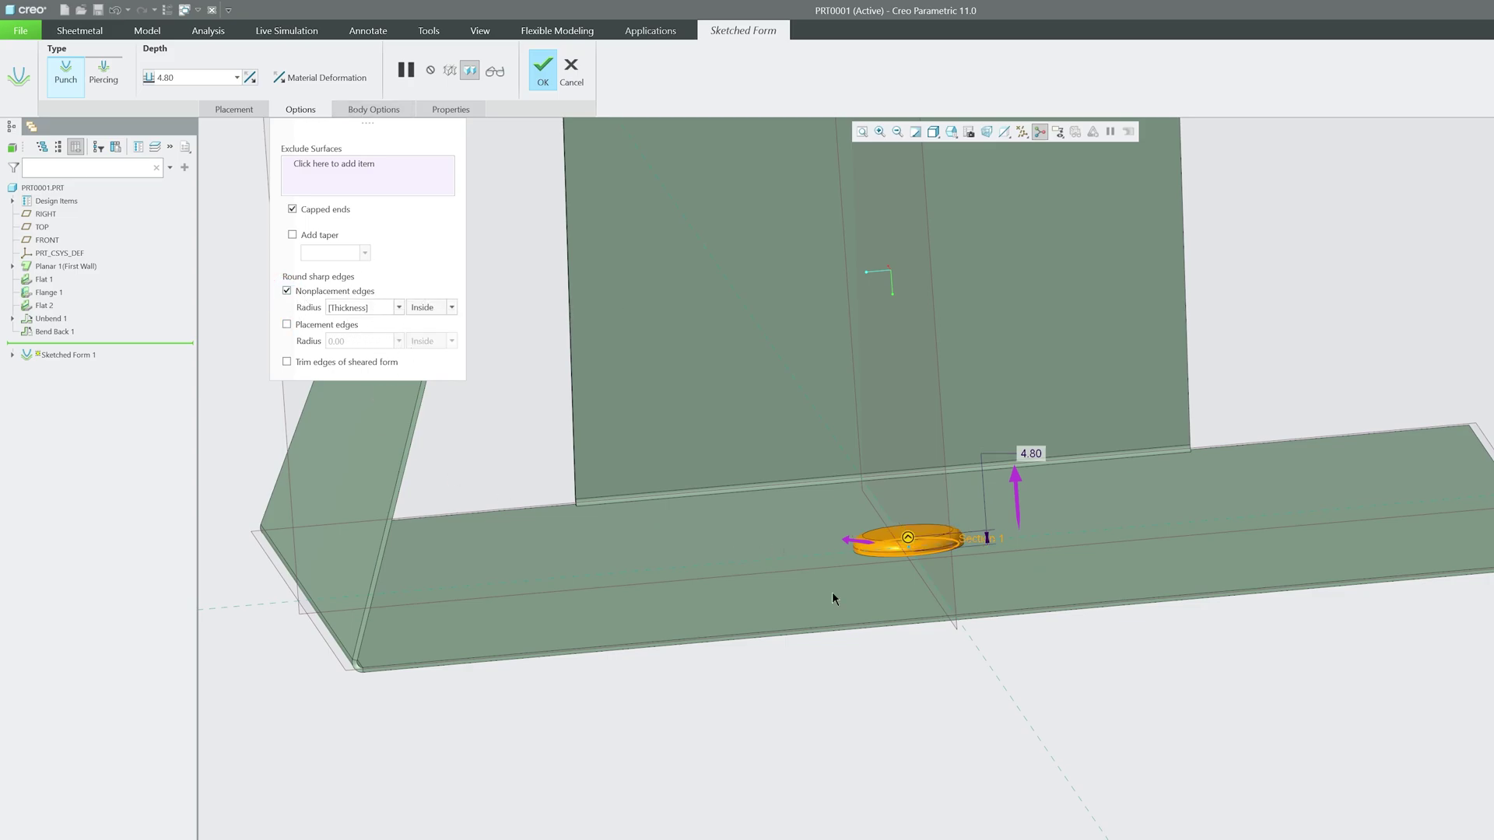
click(542, 74)
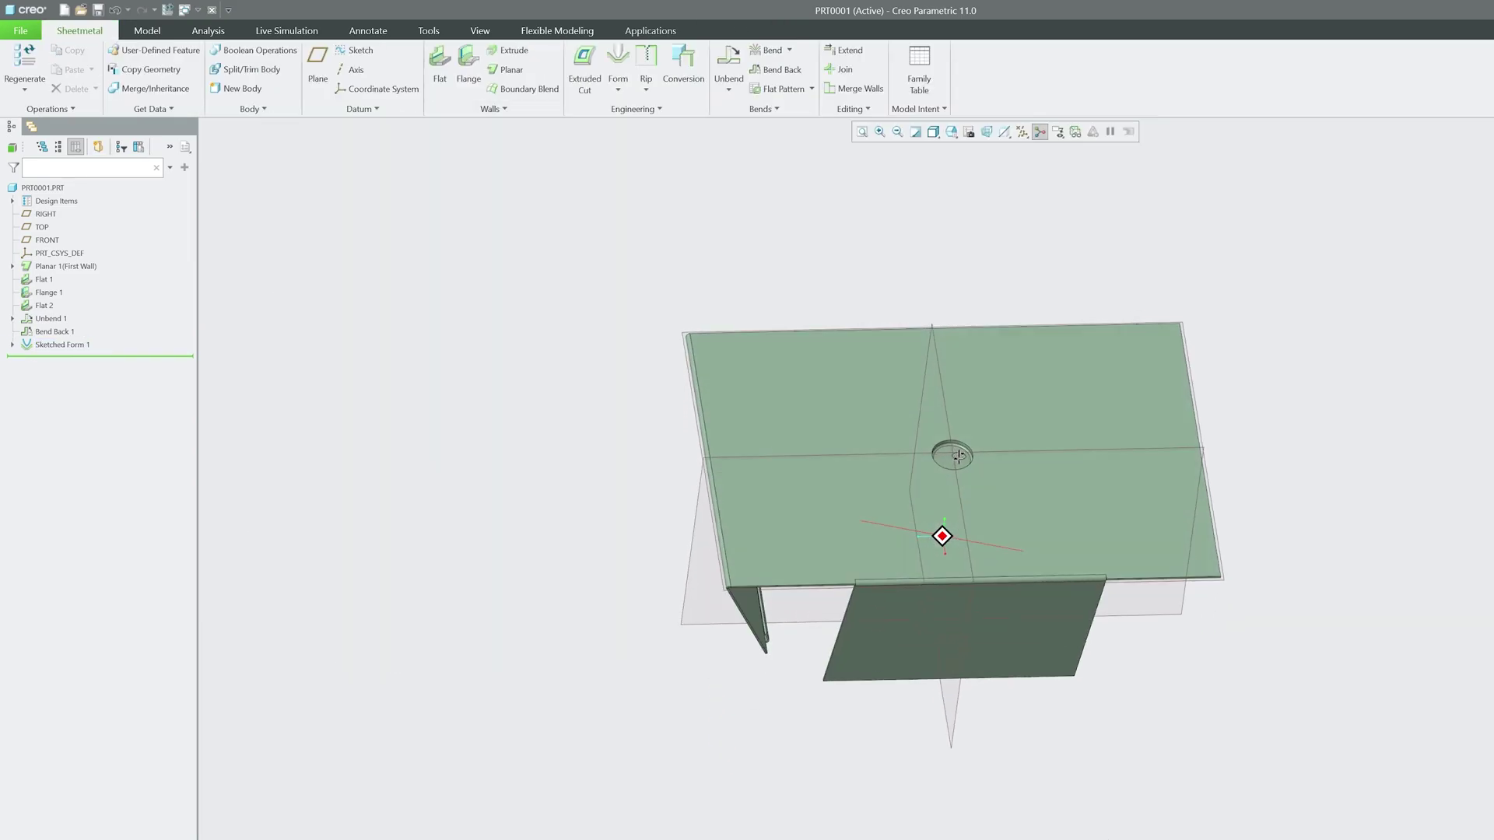
Add a 1.60 radius round to the circular edge where the punch form meets the planar wall.
scroll(959, 455, up, 6)
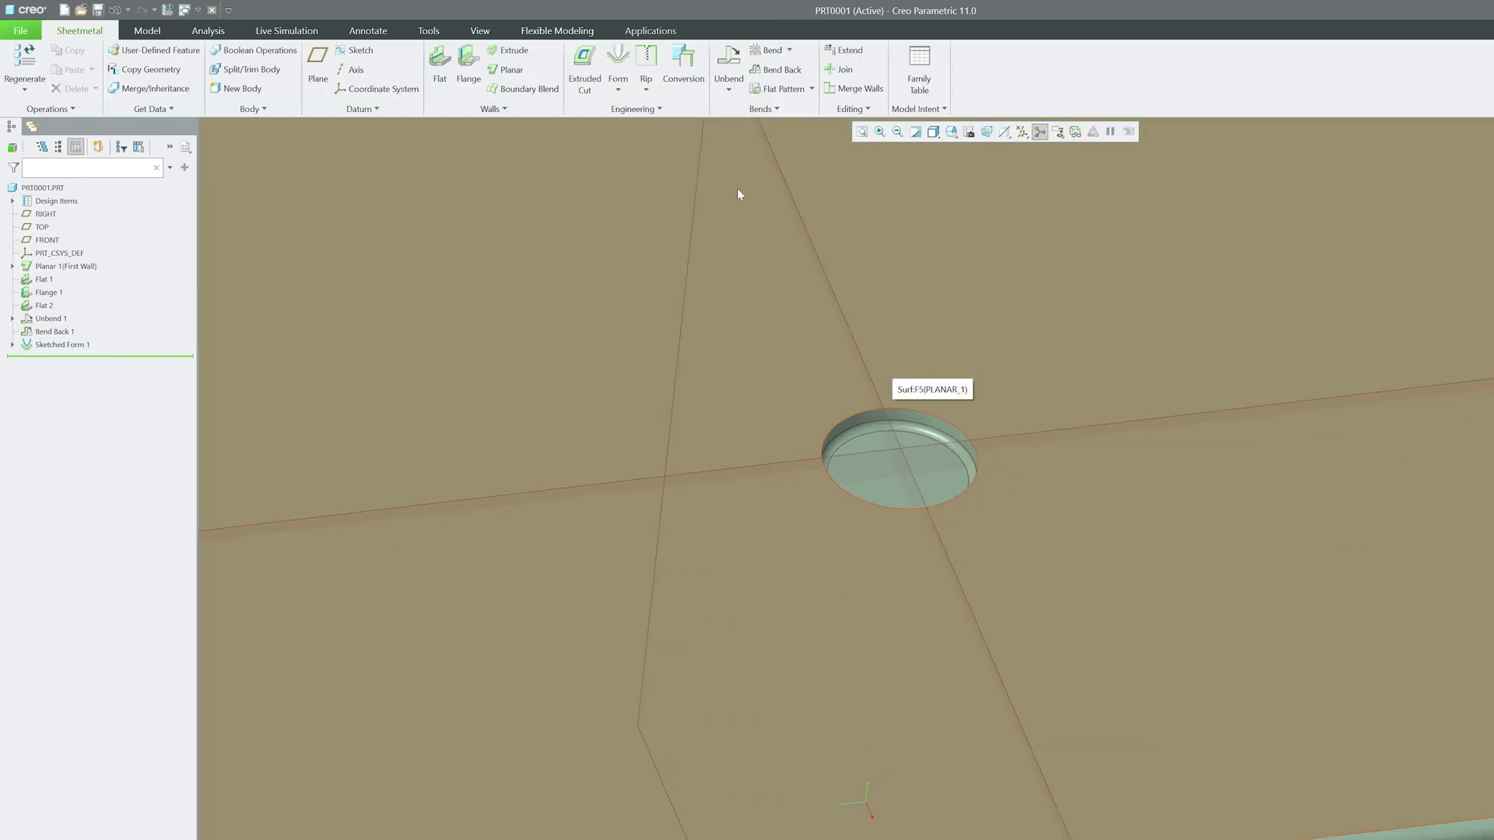
click(207, 31)
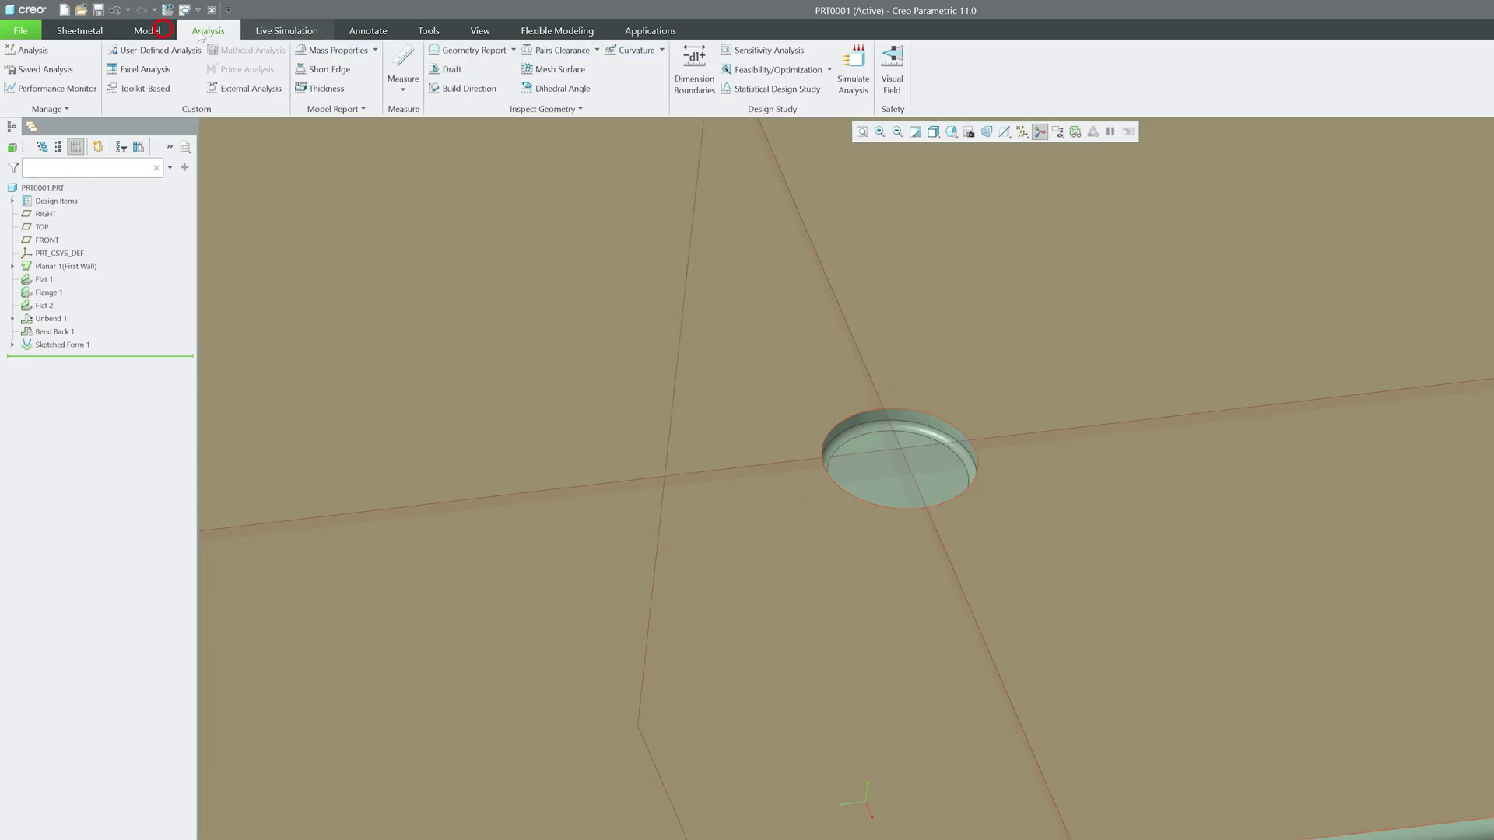
click(147, 31)
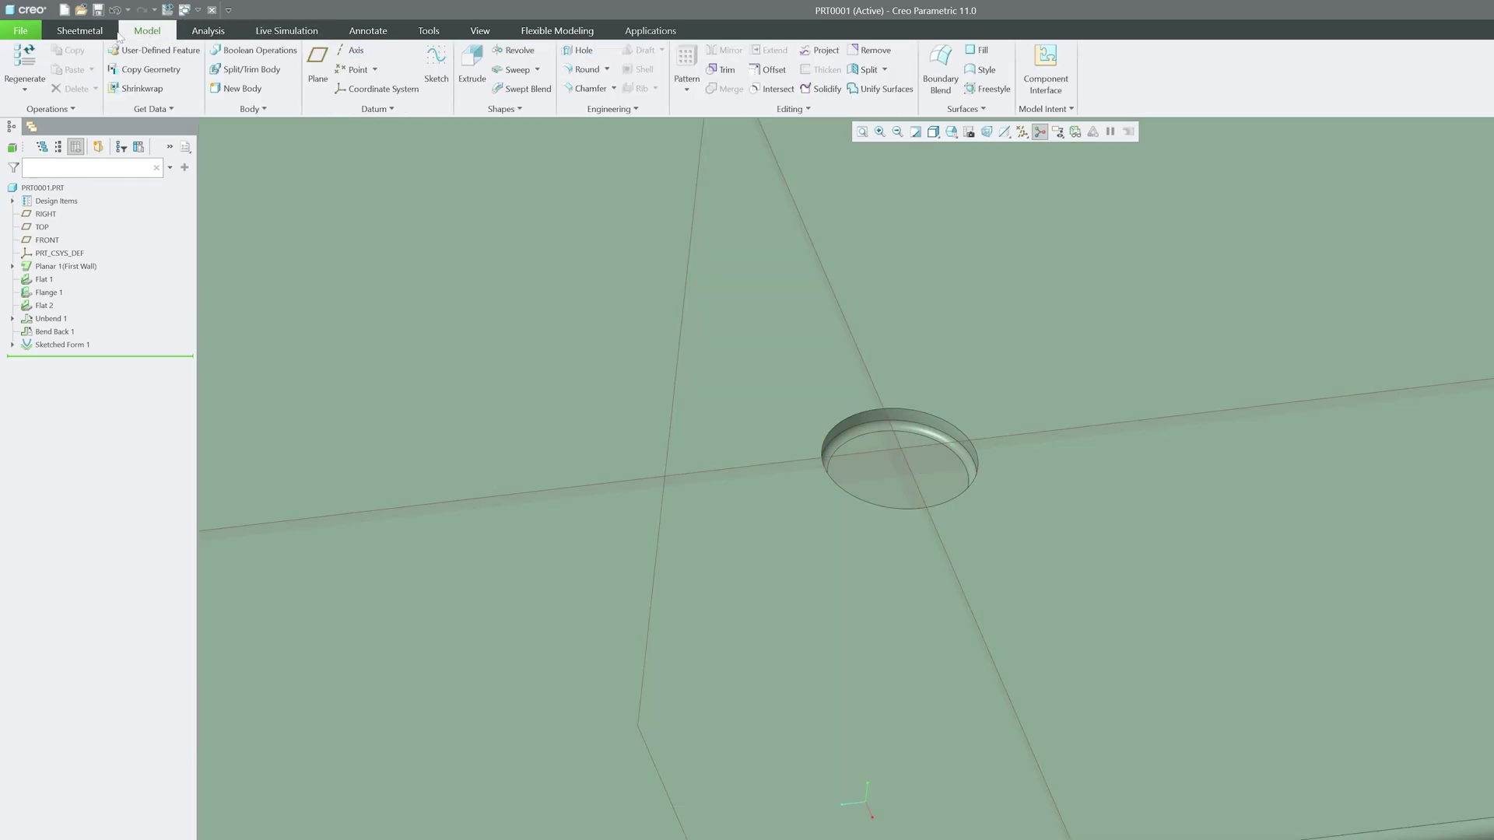
click(571, 70)
click(957, 427)
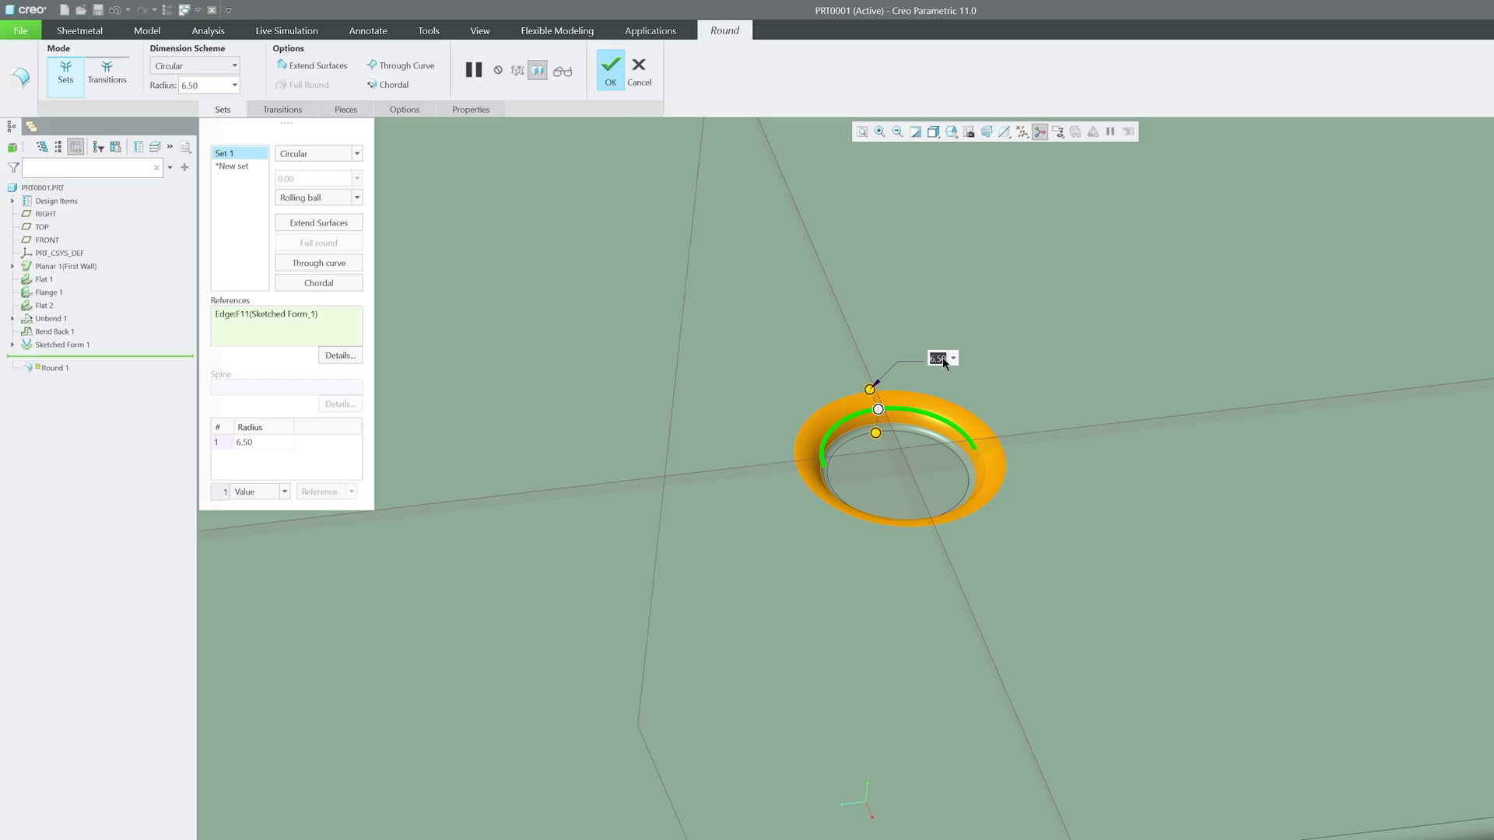
text(1.60)
key(Return)
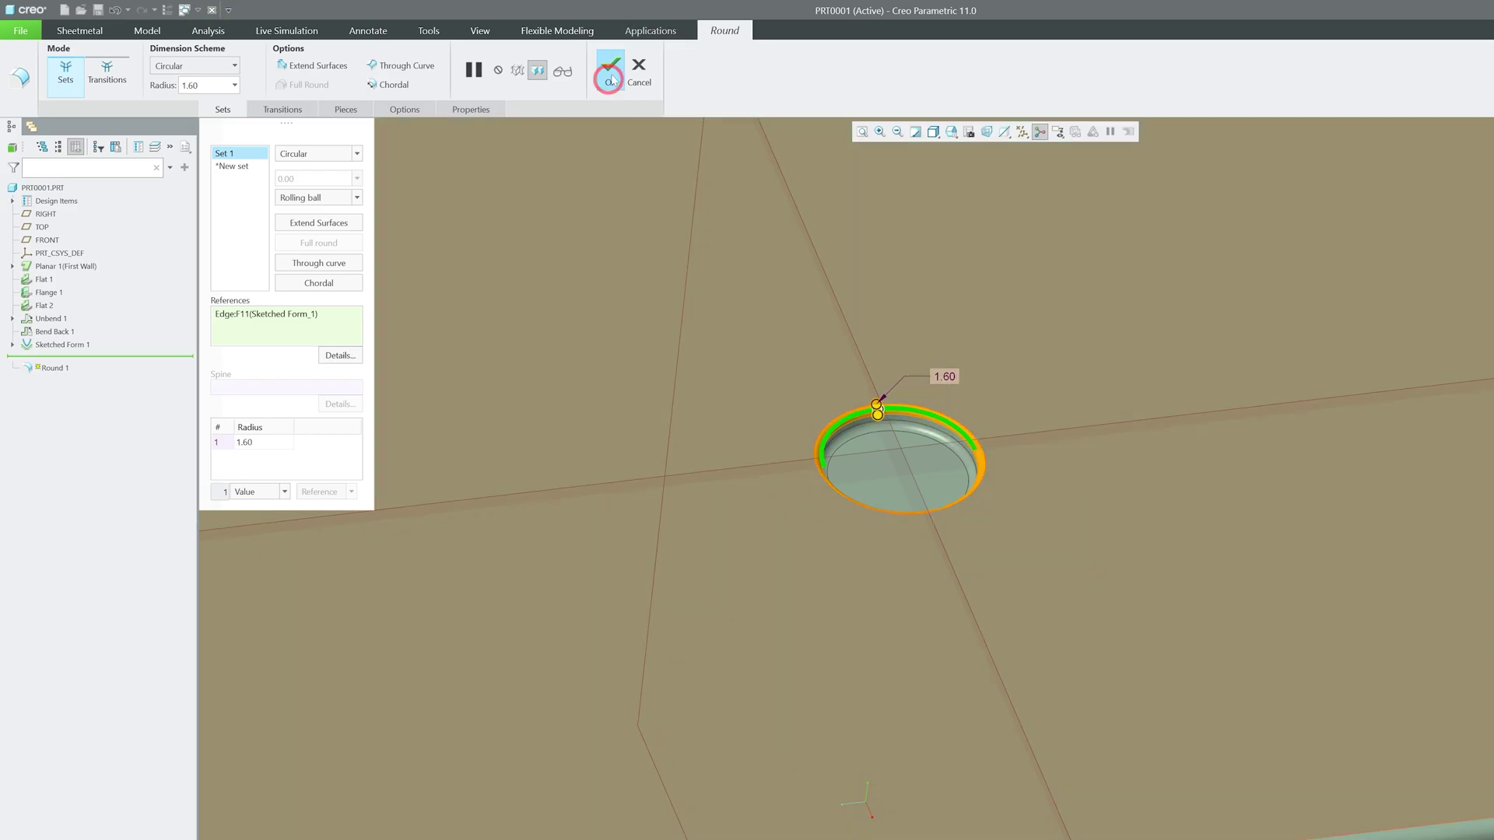
click(611, 80)
Examine the rounded punch form from both sides of the planar wall and return to the default orientation.
scroll(755, 350, up, 4)
middle_drag(755, 350, 726, 718)
scroll(726, 717, down, 4)
scroll(768, 581, up, 1)
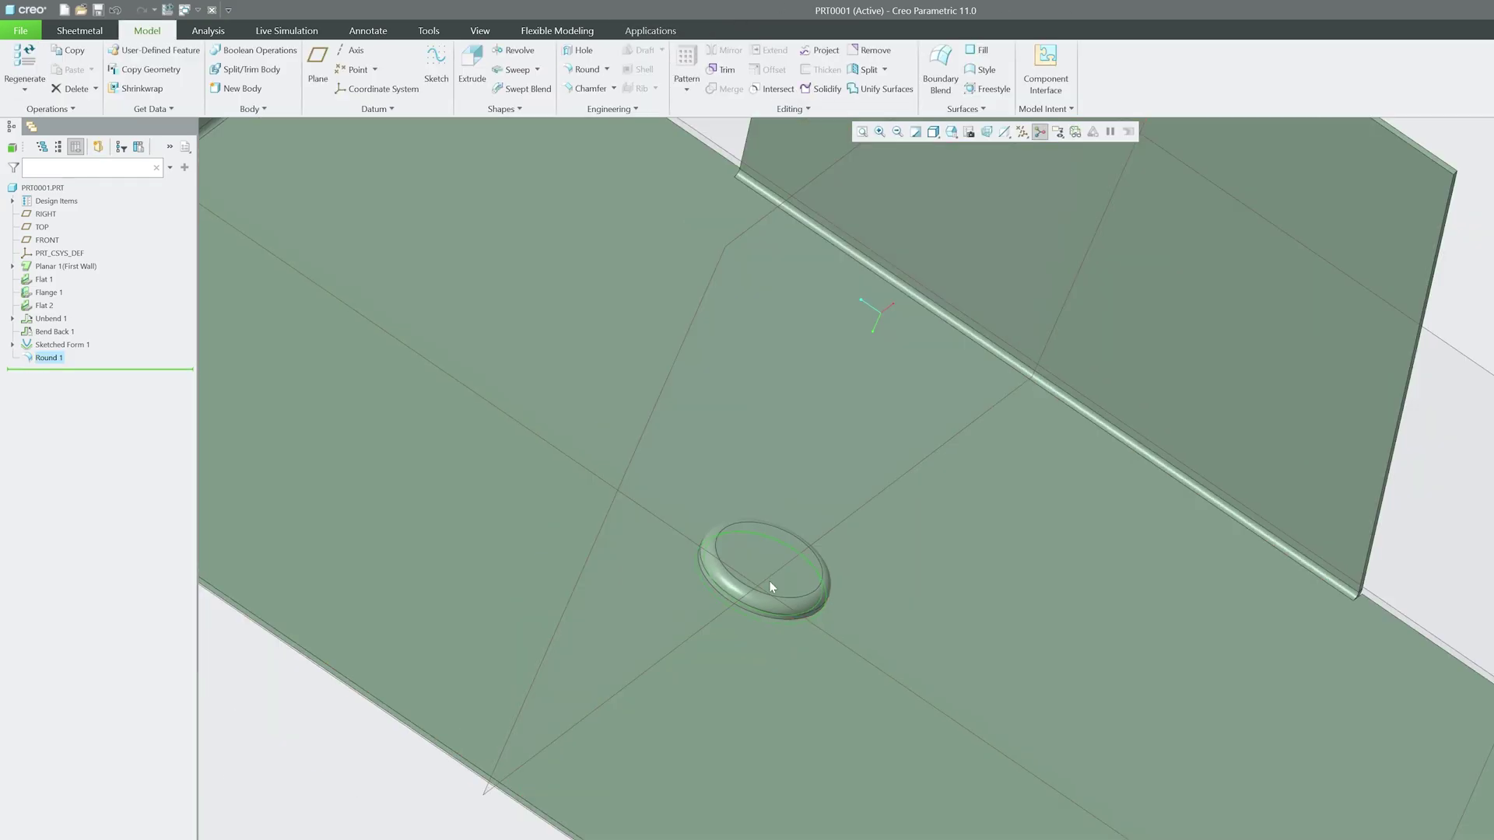
middle_drag(769, 581, 693, 451)
scroll(692, 452, up, 3)
click(404, 265)
click(98, 32)
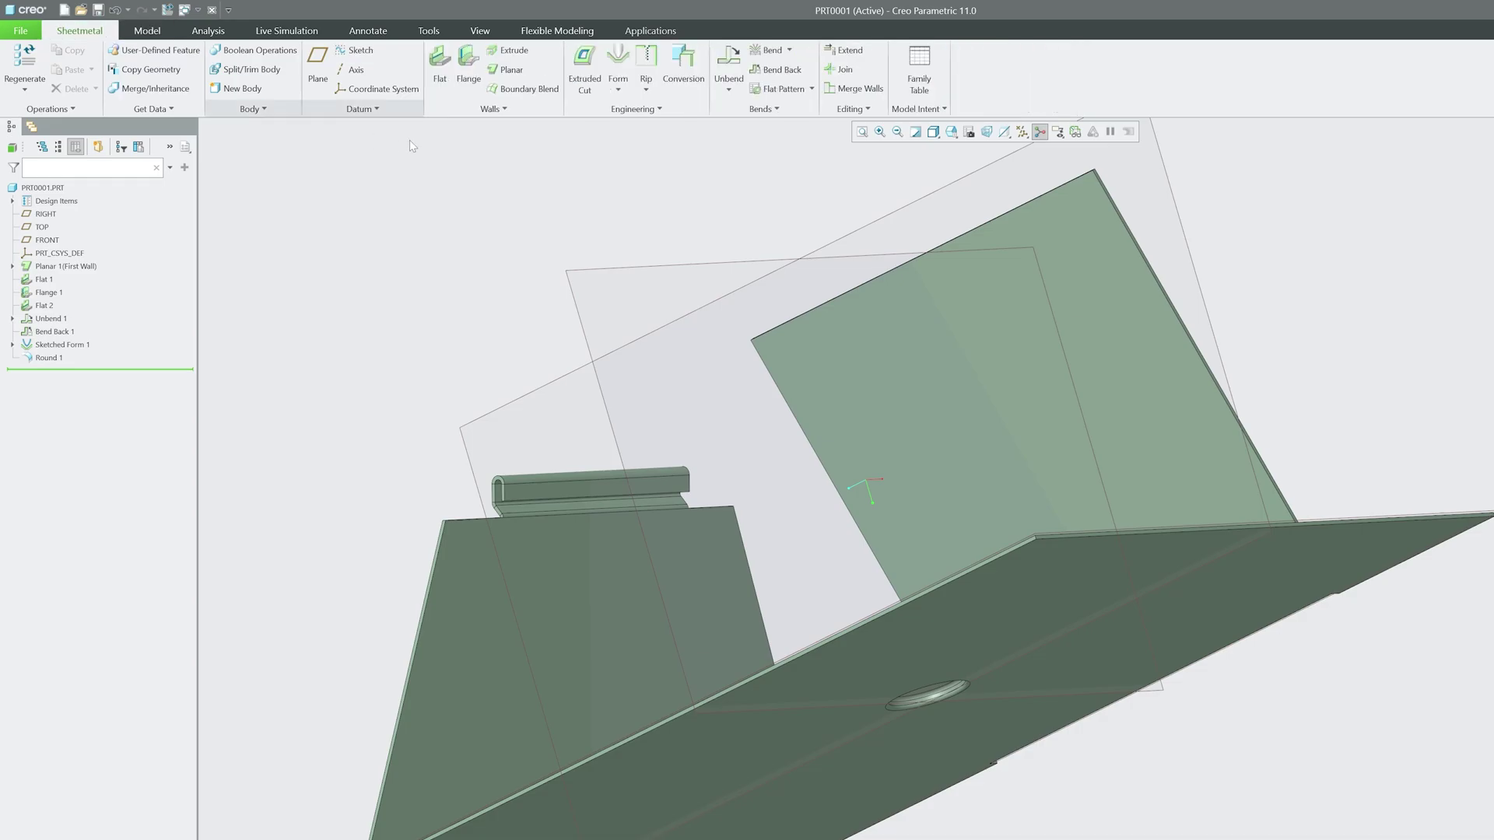
key(ctrl+d)
Create drawing drw0001 of prt0001.prt without the default template, using an empty landscape sheet of a chosen standard size.
click(35, 36)
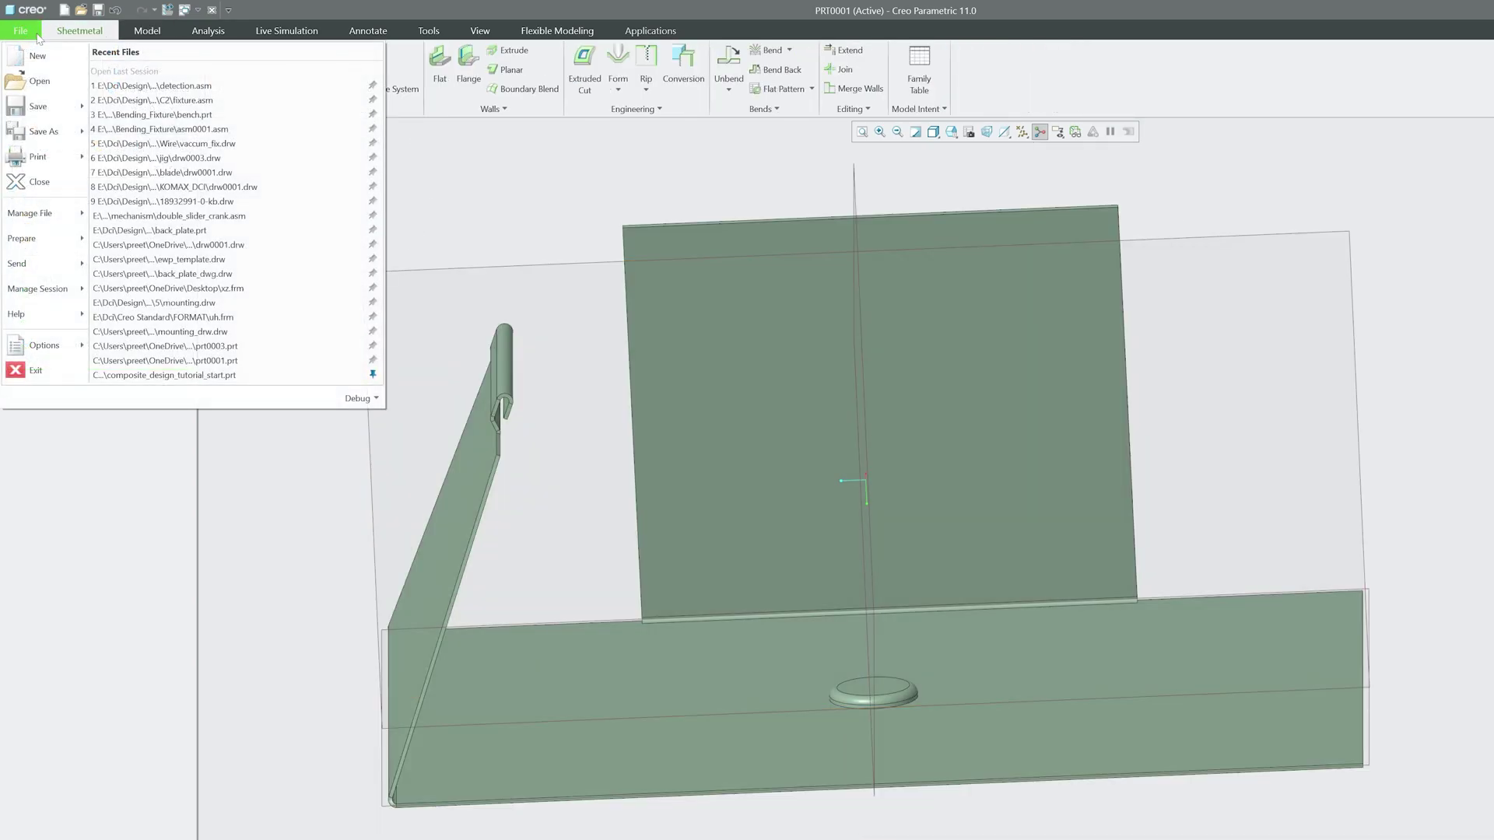
click(35, 56)
click(774, 487)
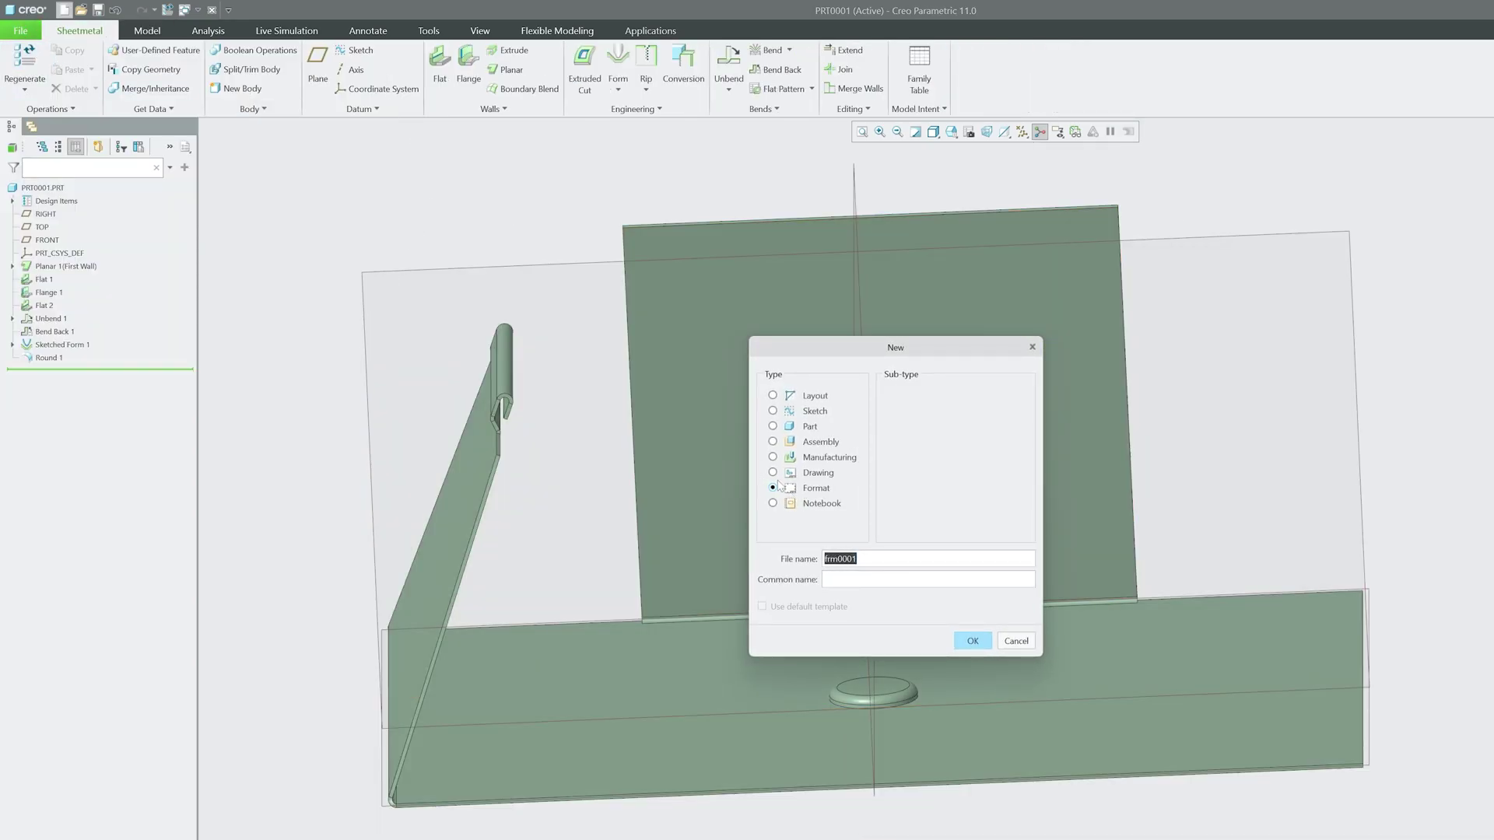
click(773, 473)
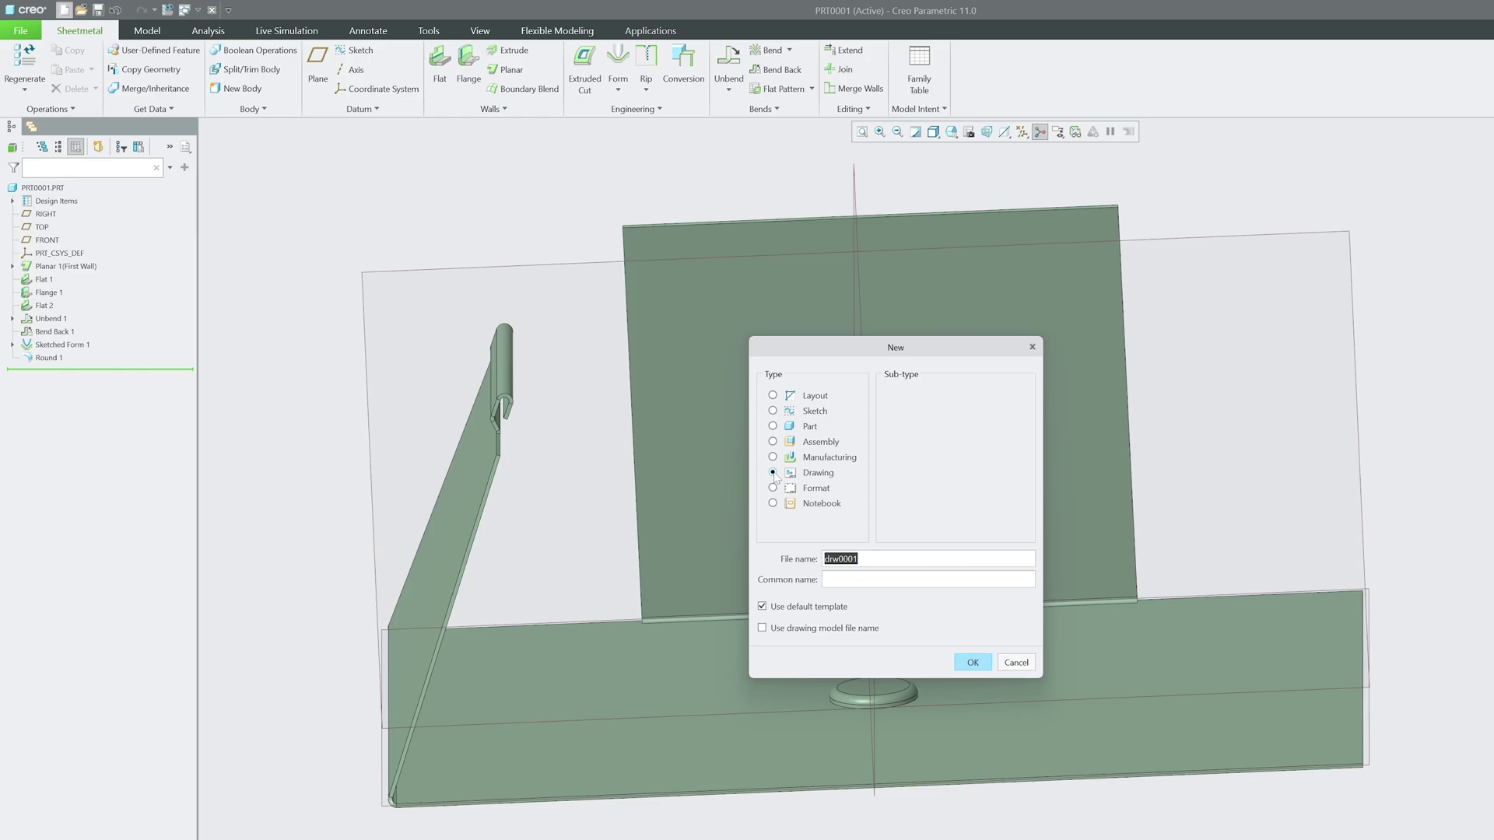
click(762, 606)
click(972, 662)
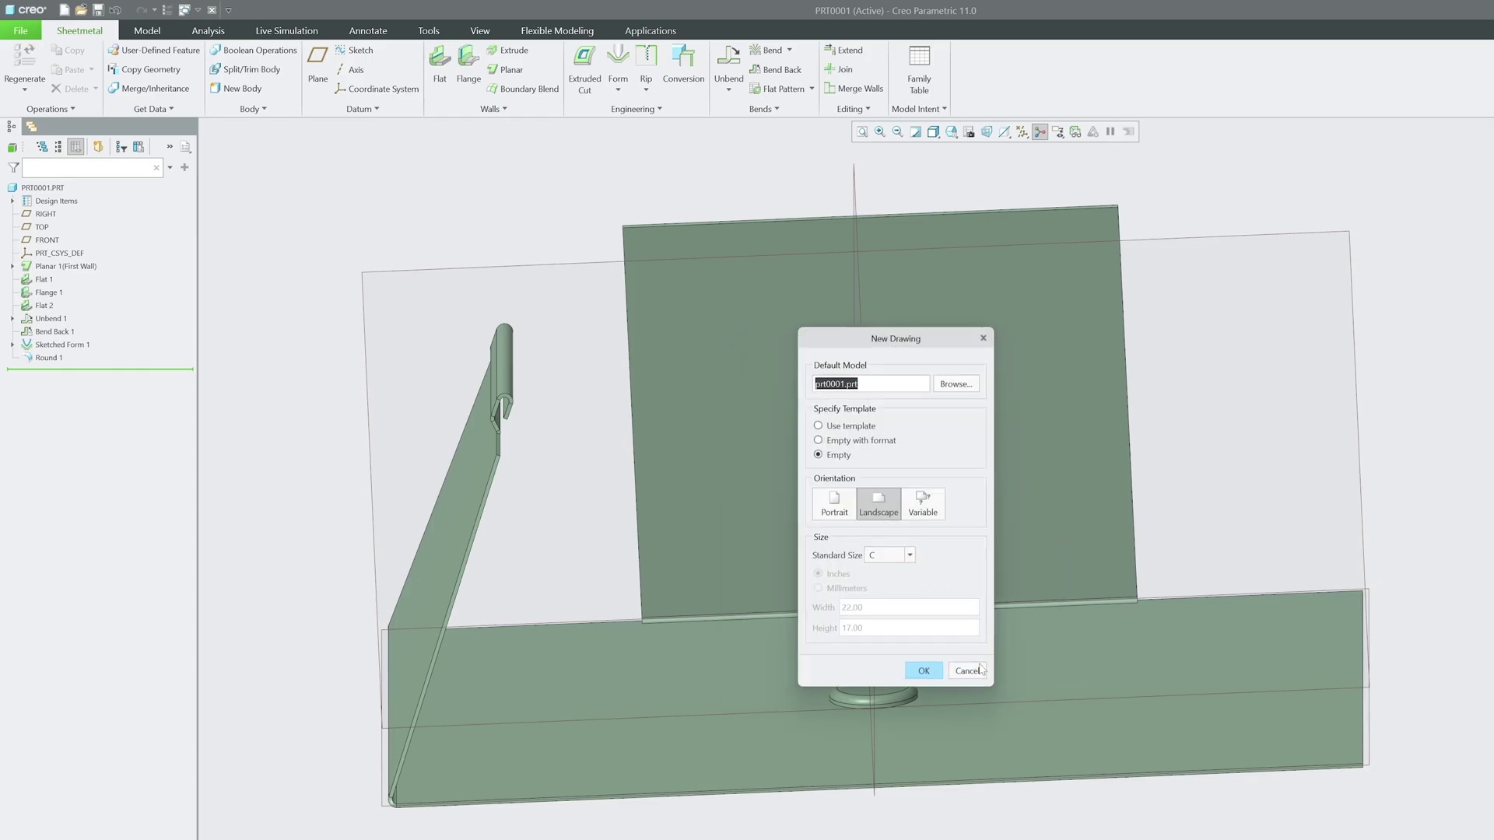
click(910, 556)
click(902, 621)
click(922, 670)
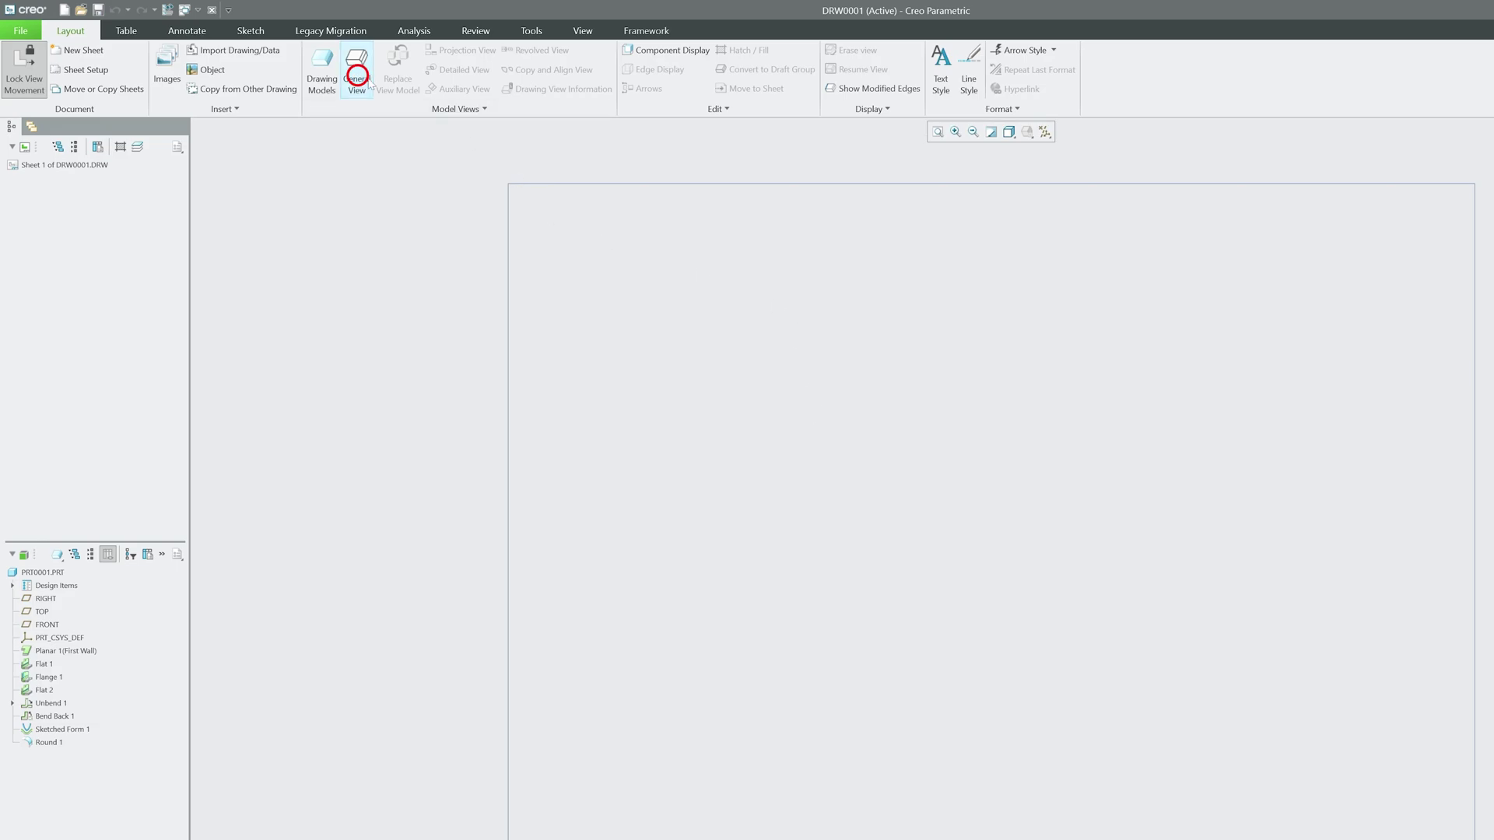
Place a general view without combined state in the sheet's upper-right area, using Standard Orientation.
click(359, 78)
click(926, 591)
click(1310, 289)
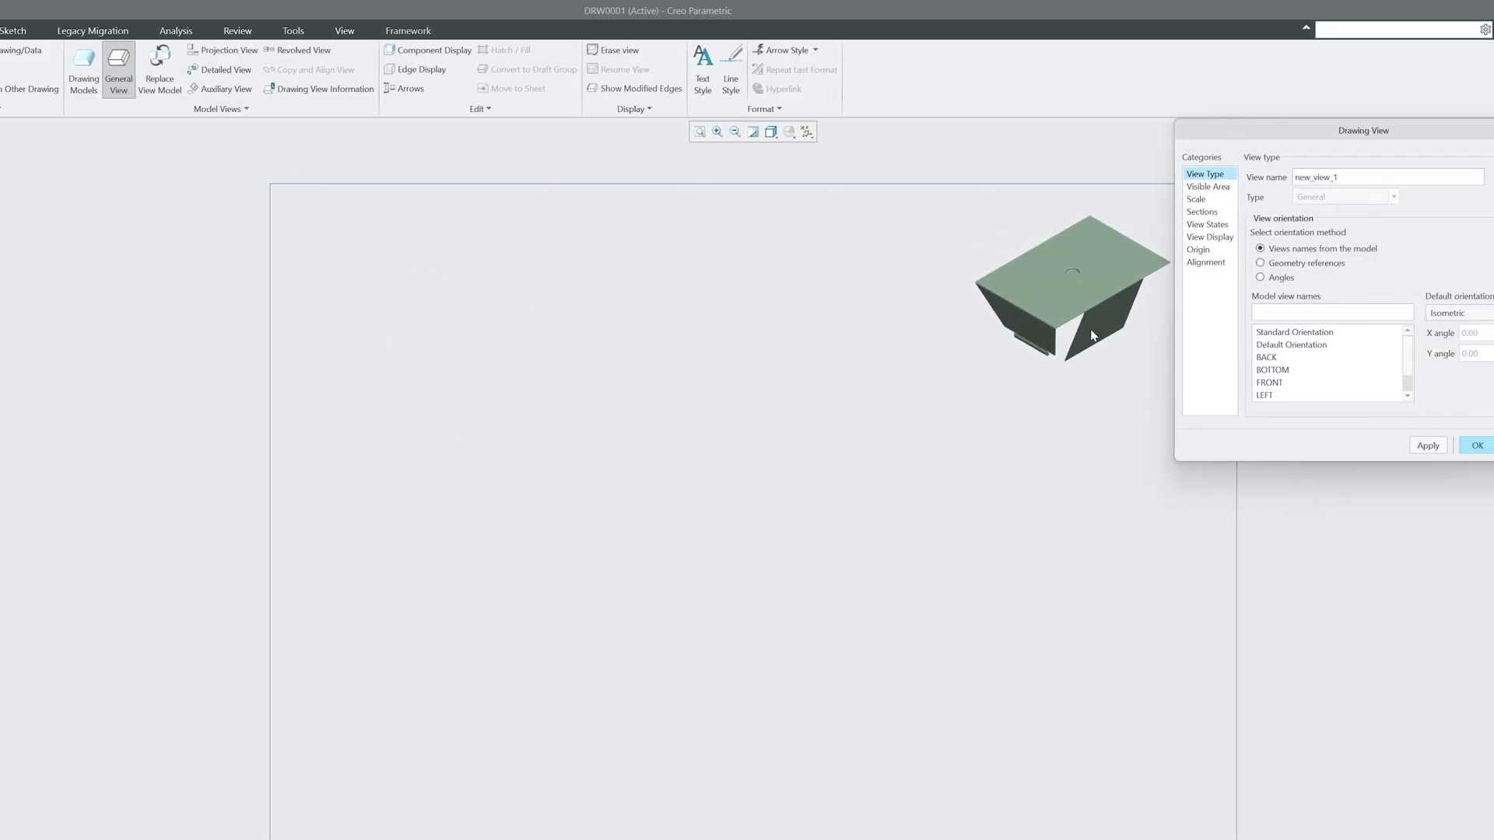
click(1264, 332)
click(1373, 446)
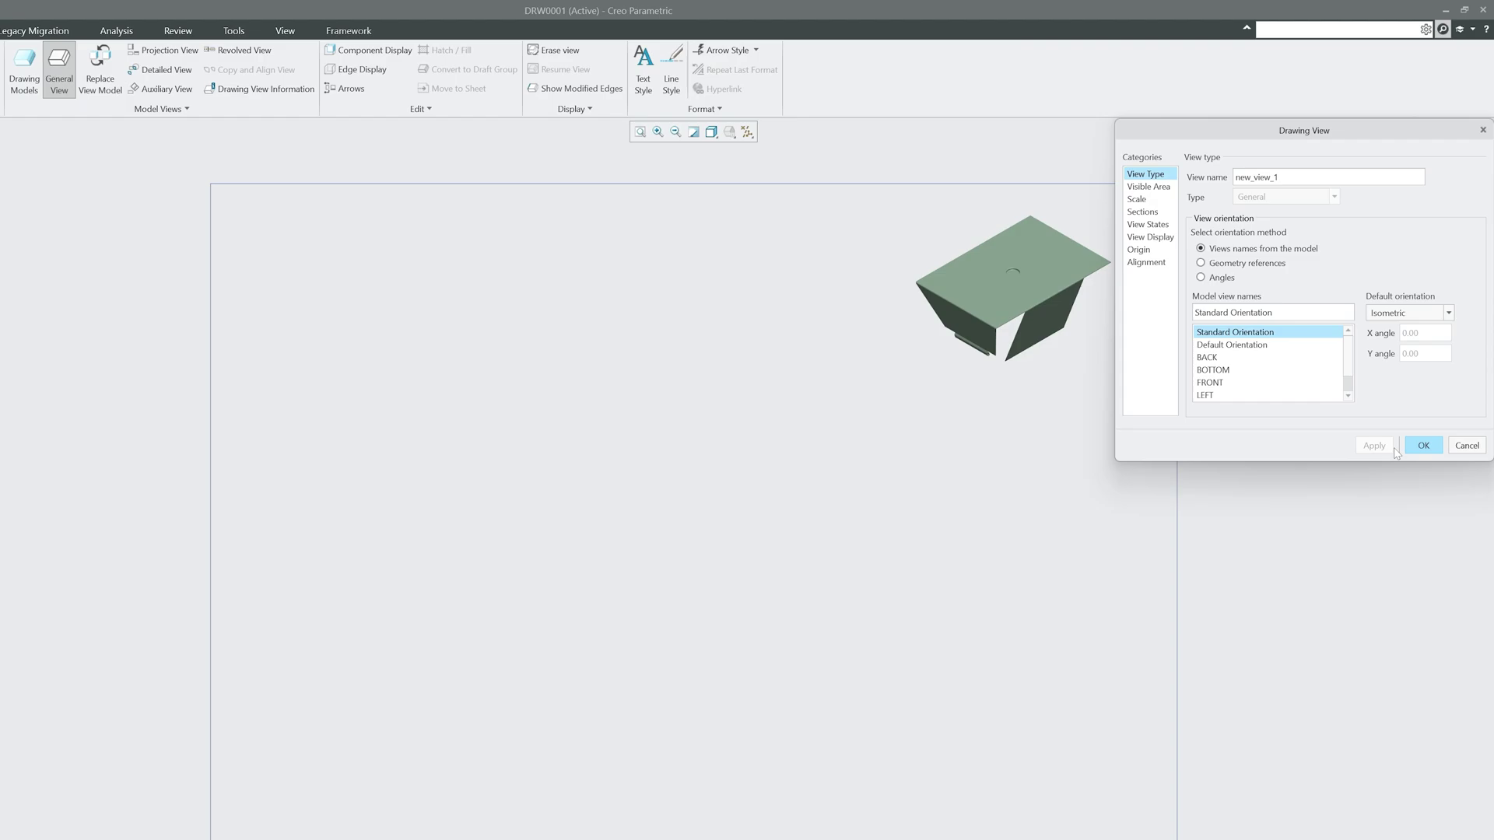
click(1422, 446)
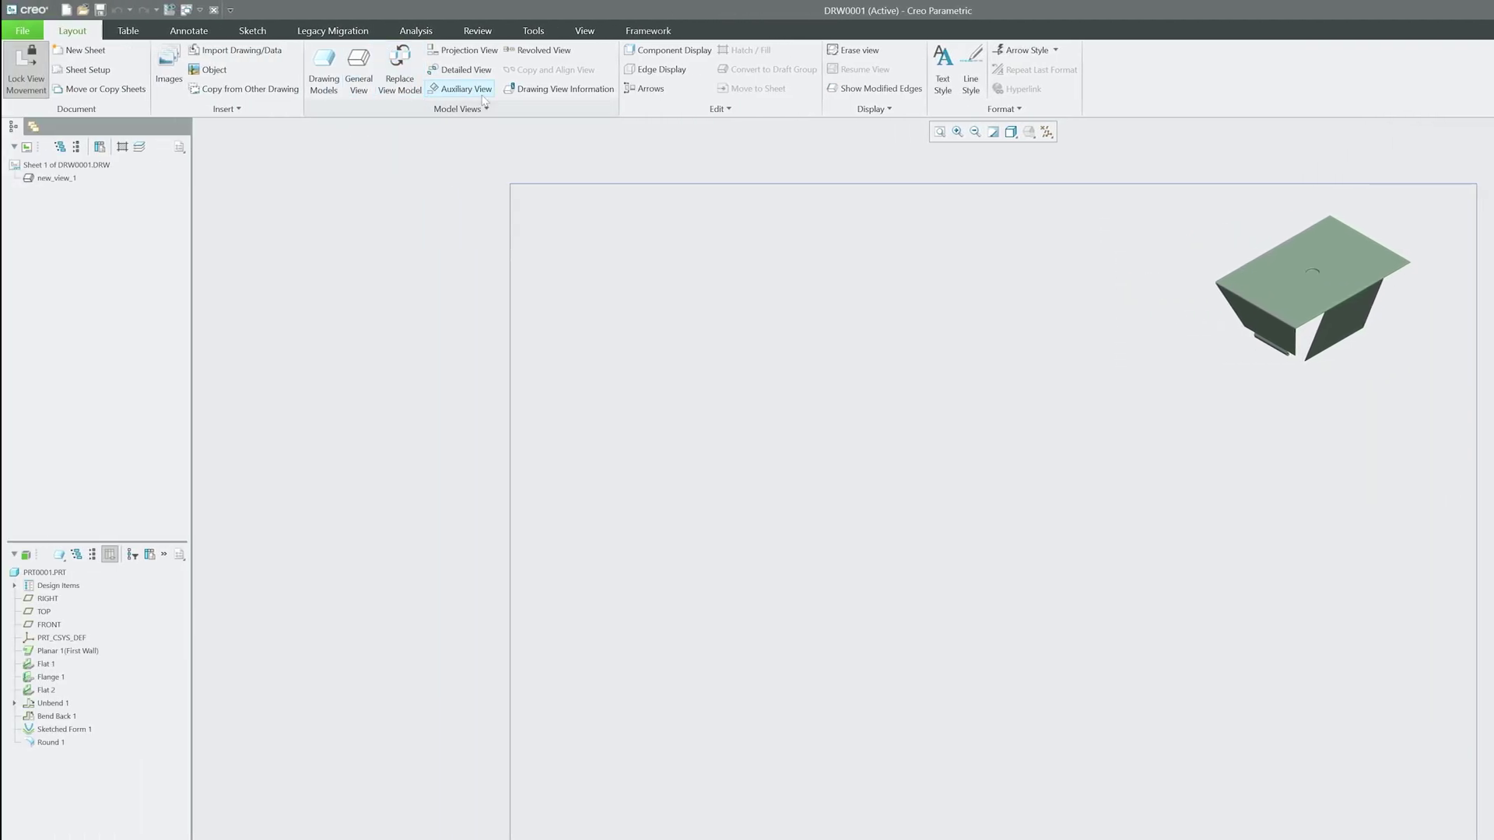
Try a second general view in TOP orientation and check the simplified representation options in the view states.
click(359, 78)
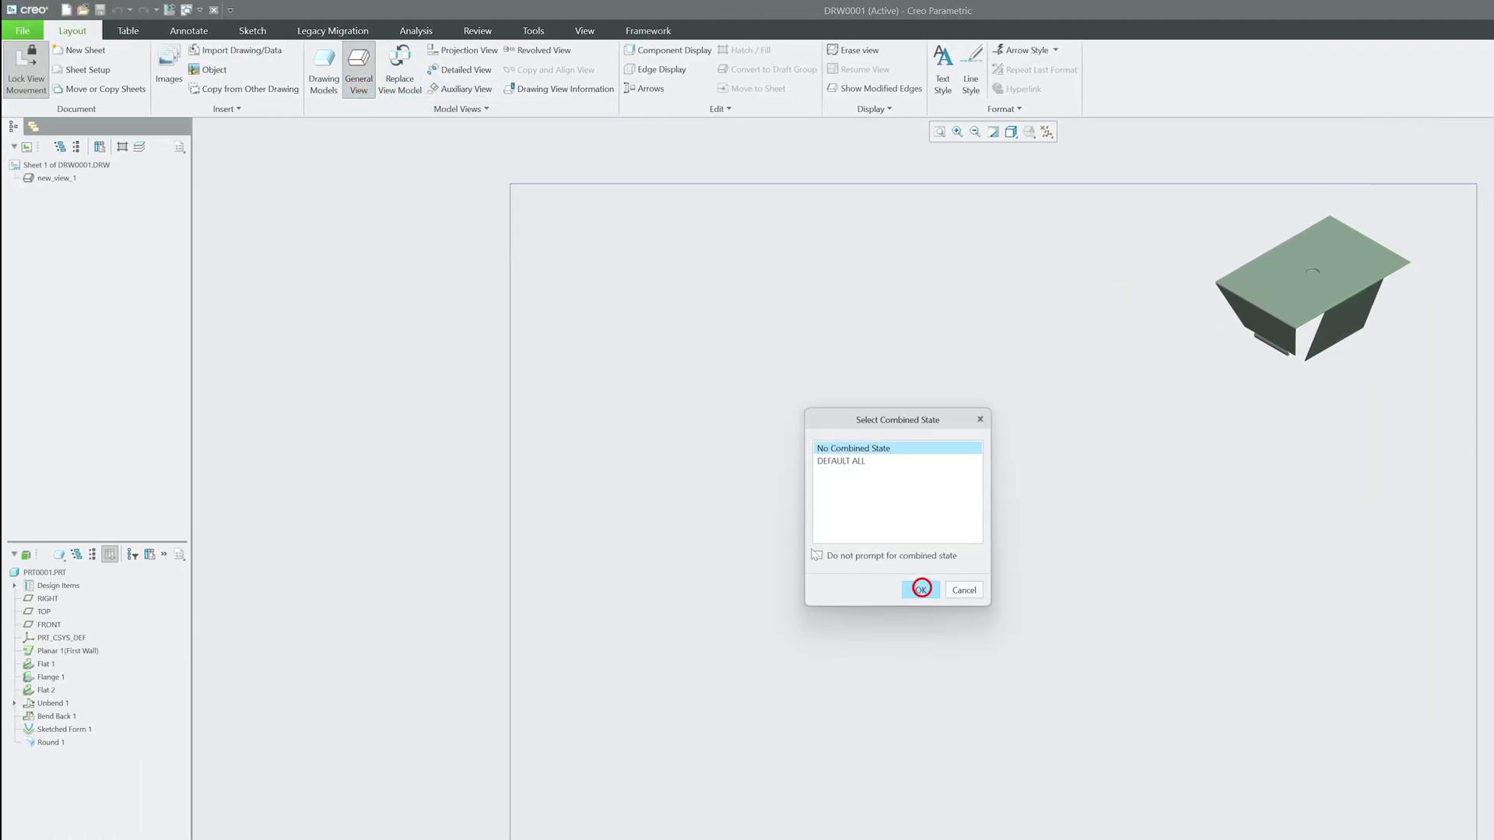
click(920, 590)
click(851, 487)
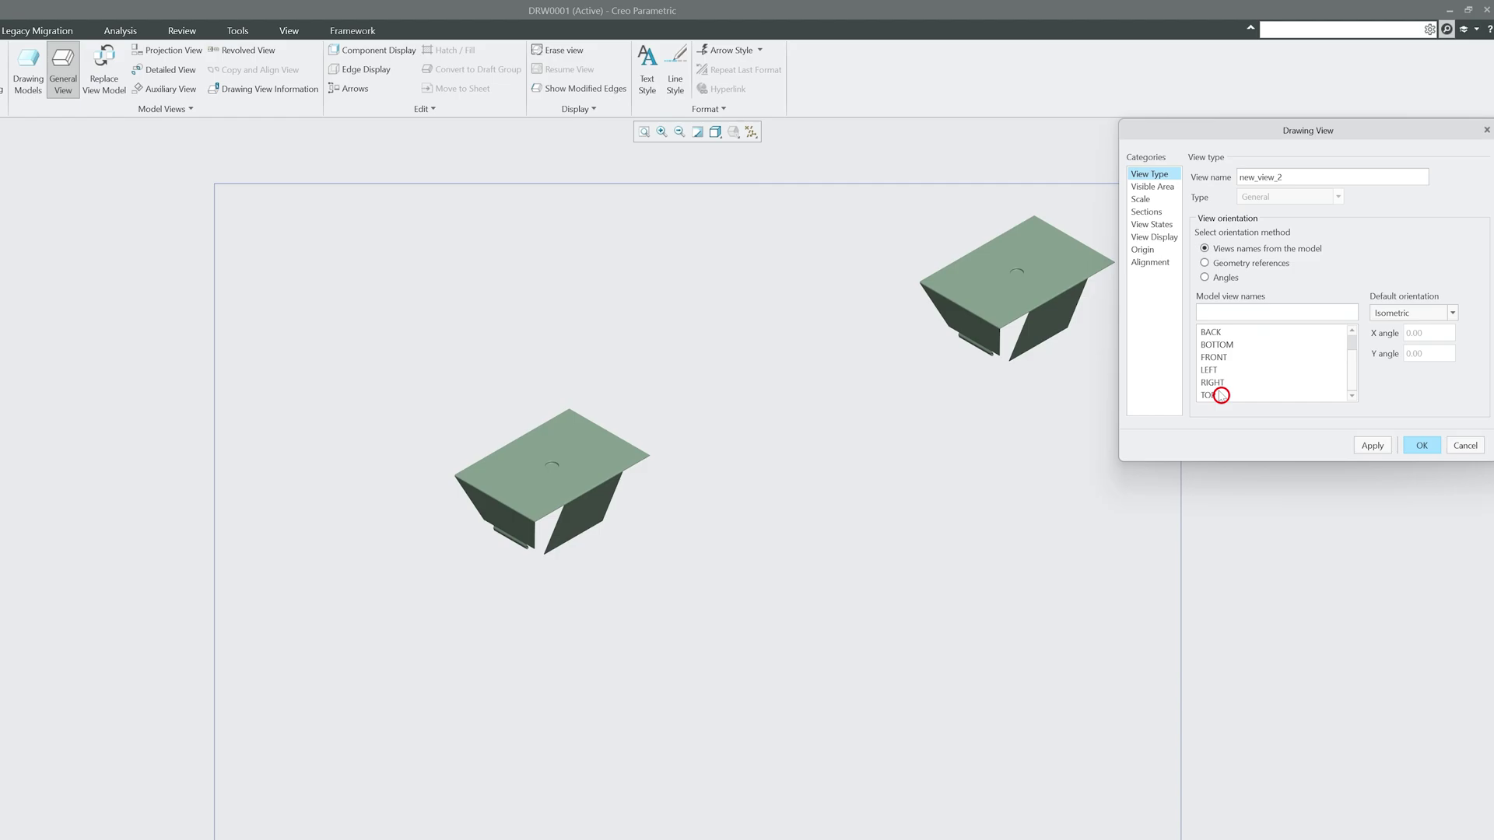
click(1221, 395)
click(1151, 224)
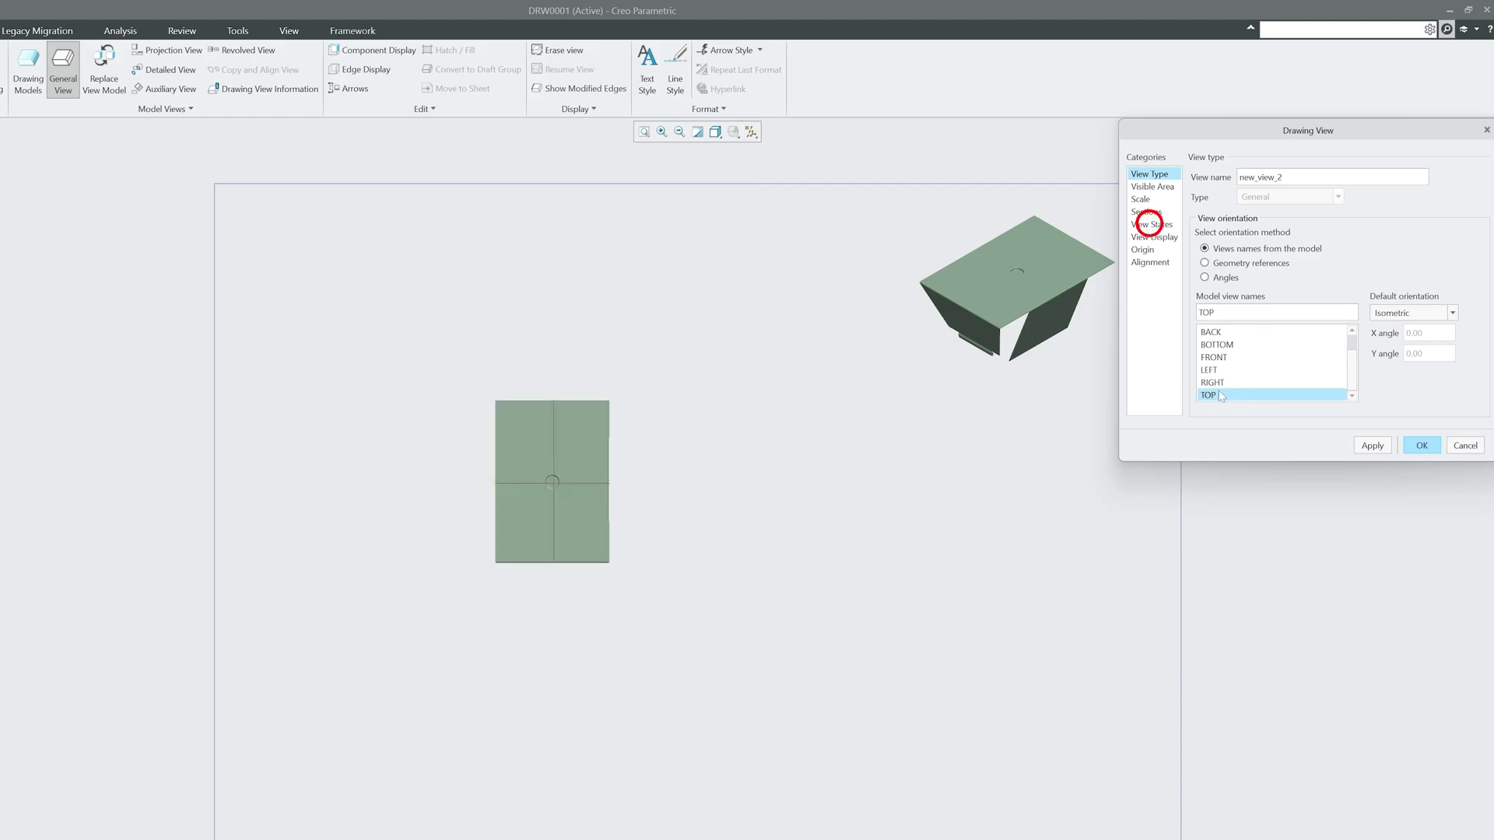
click(1271, 188)
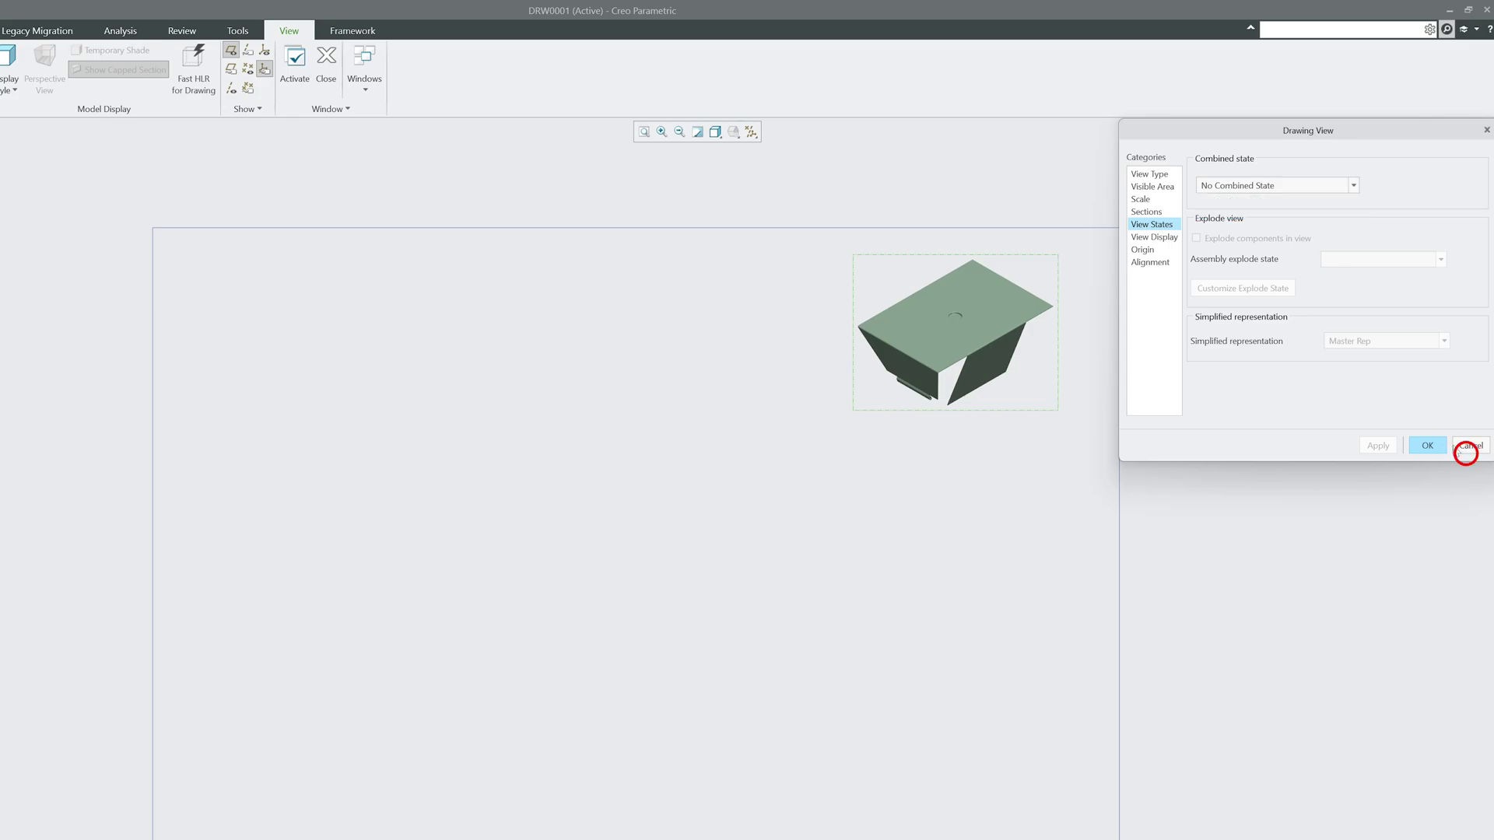
click(1466, 446)
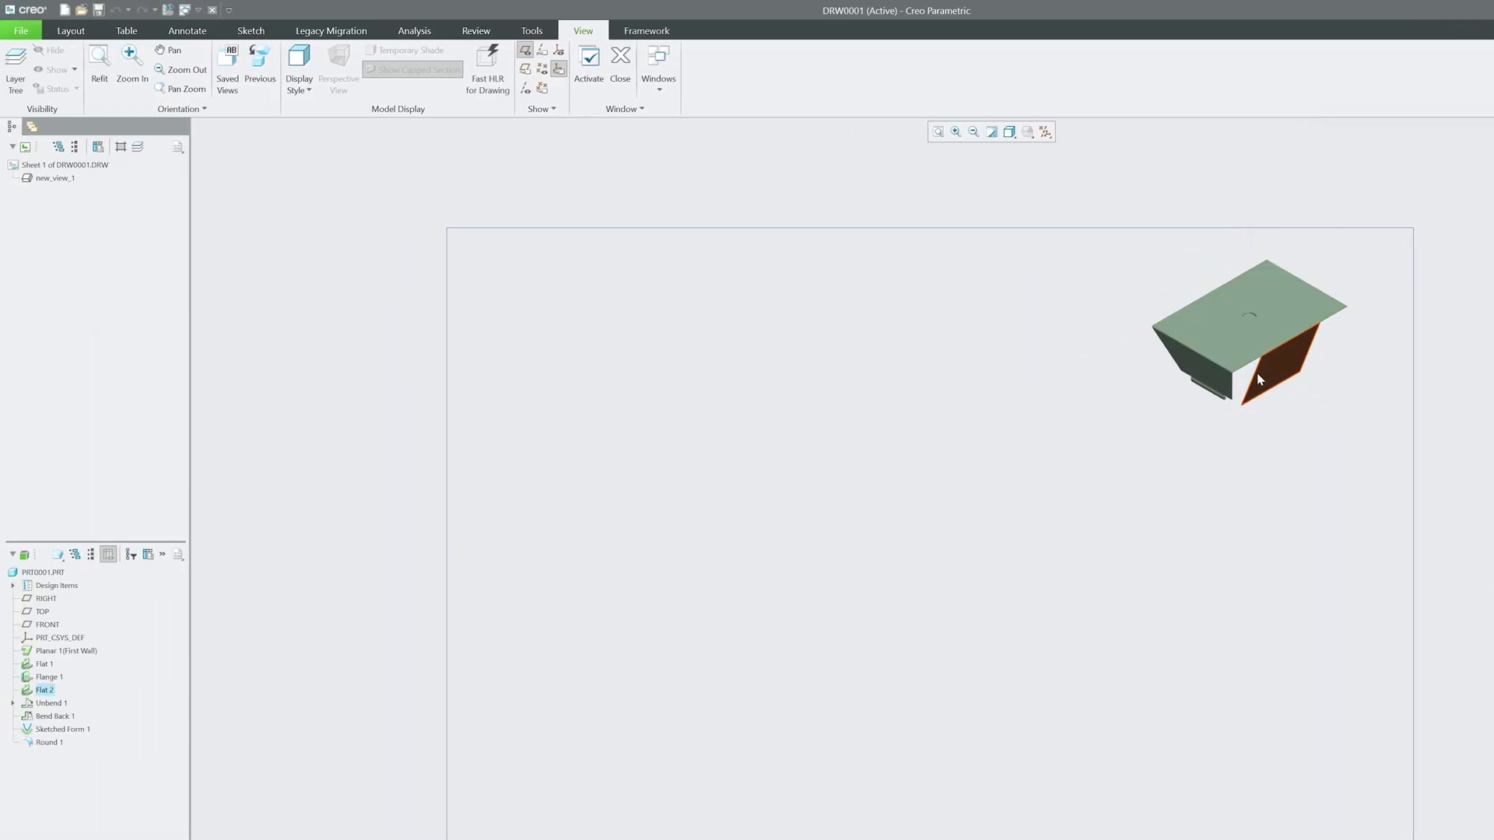
Open the part model from the drawing and add a simplified representation named developed.
right_click(39, 573)
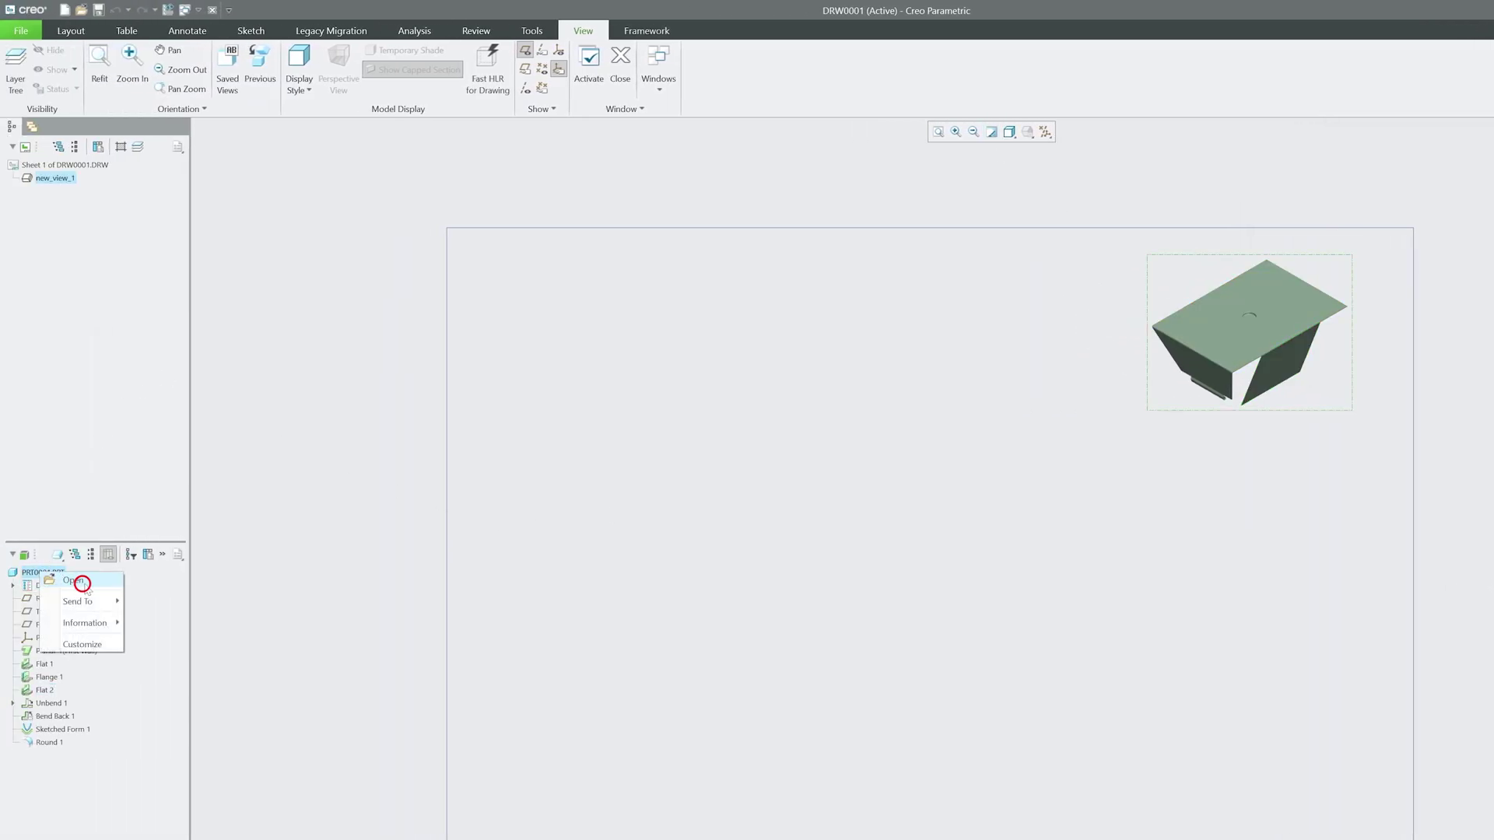
click(82, 583)
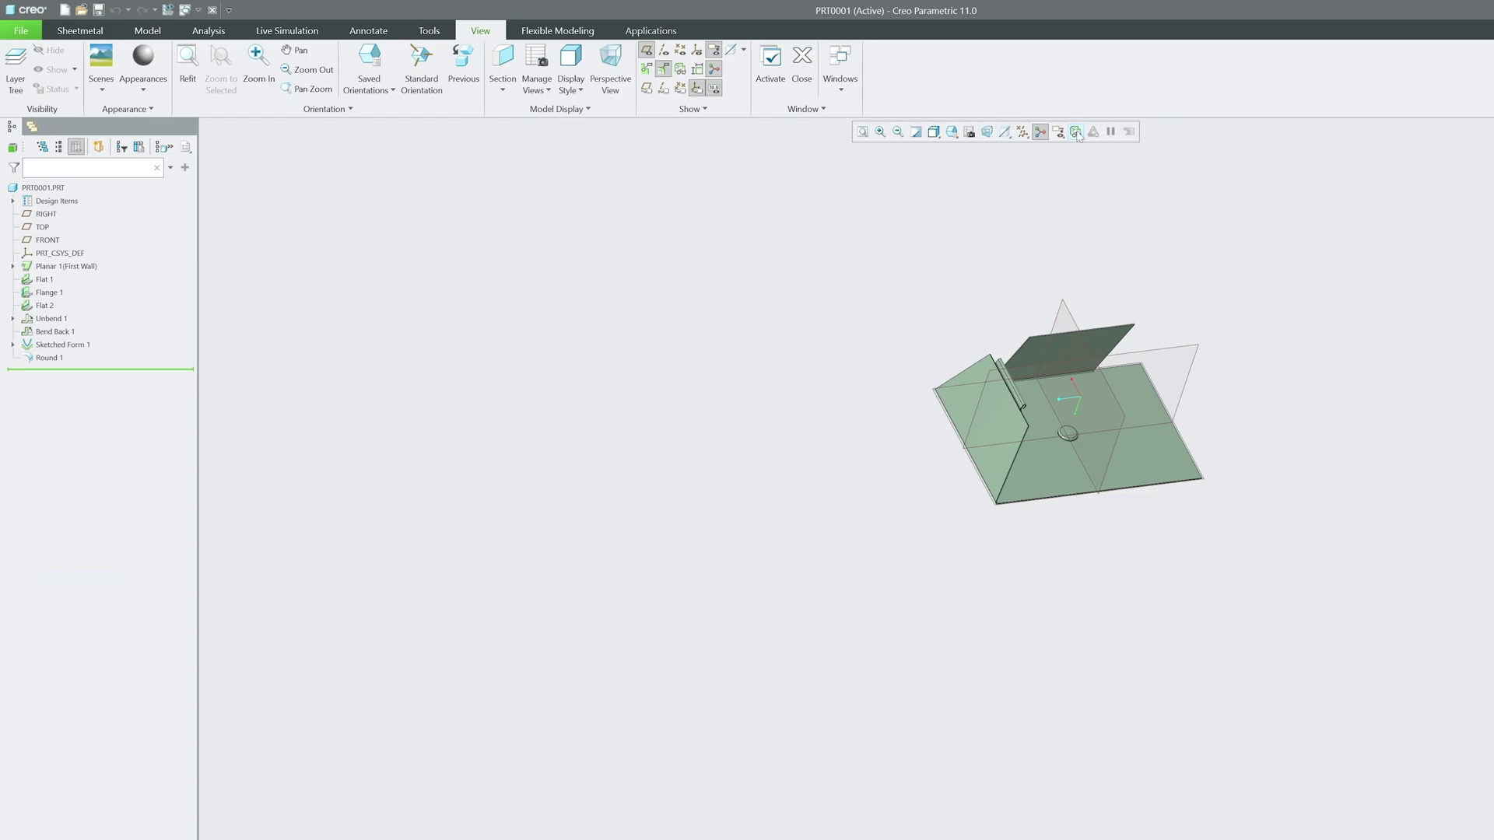
click(969, 132)
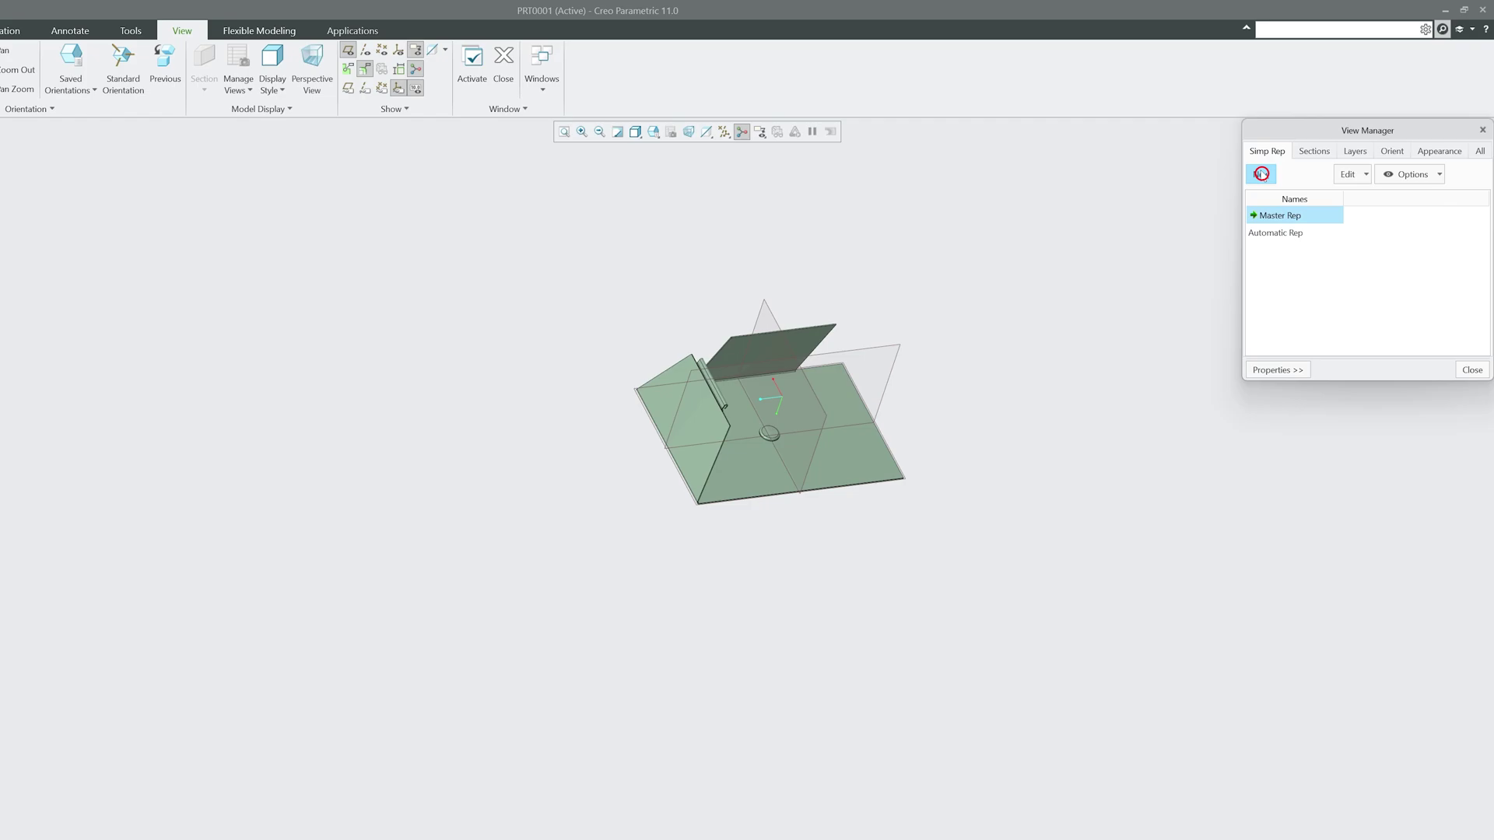
click(1261, 173)
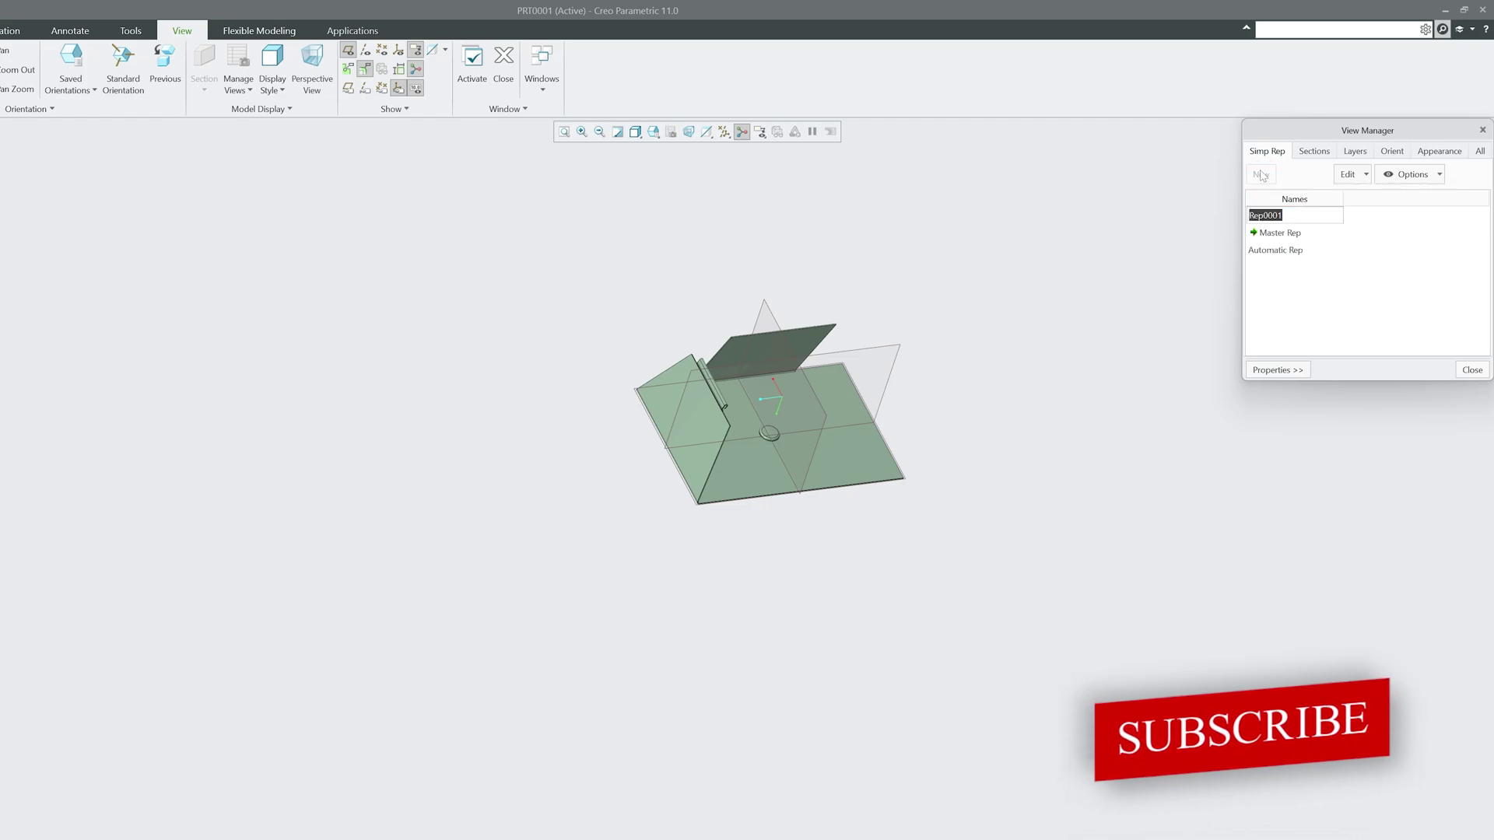
text(d)
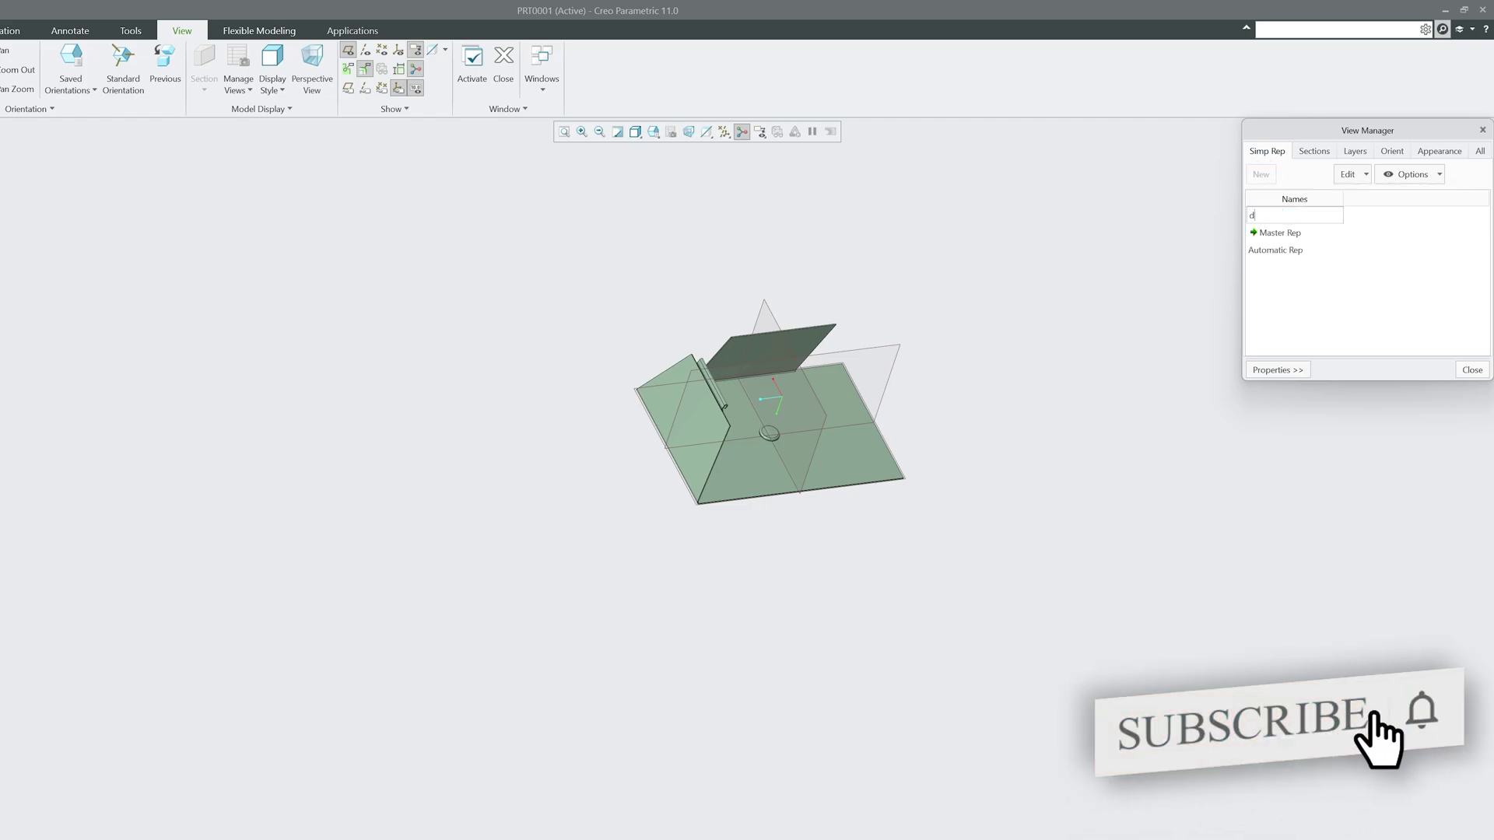
text(eveloped)
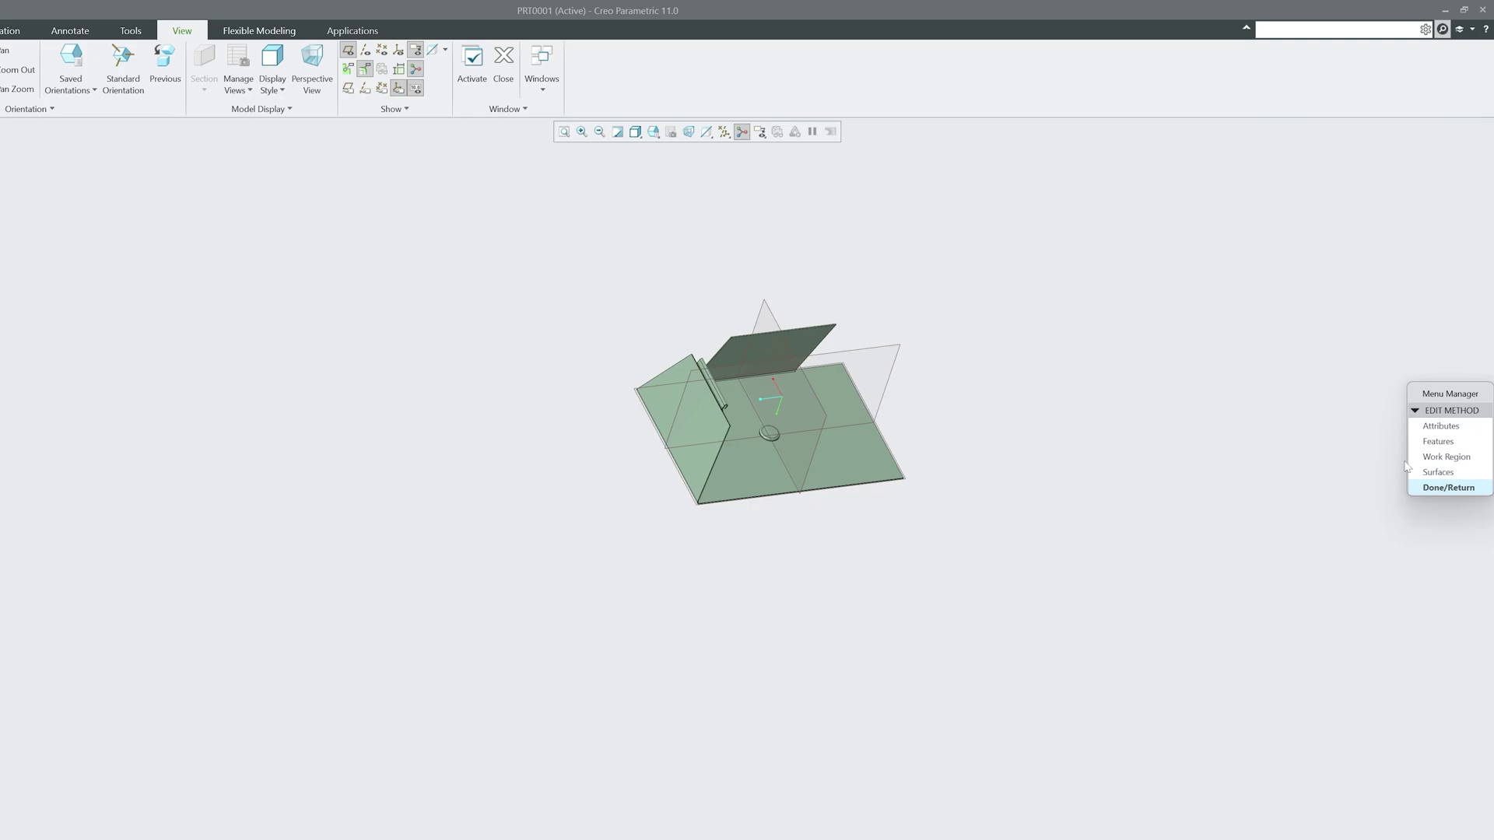
Exclude Round 1, Sketched Form 1 and Bend Back 1 from the Developed_Blank representation and finish its definition.
click(1438, 441)
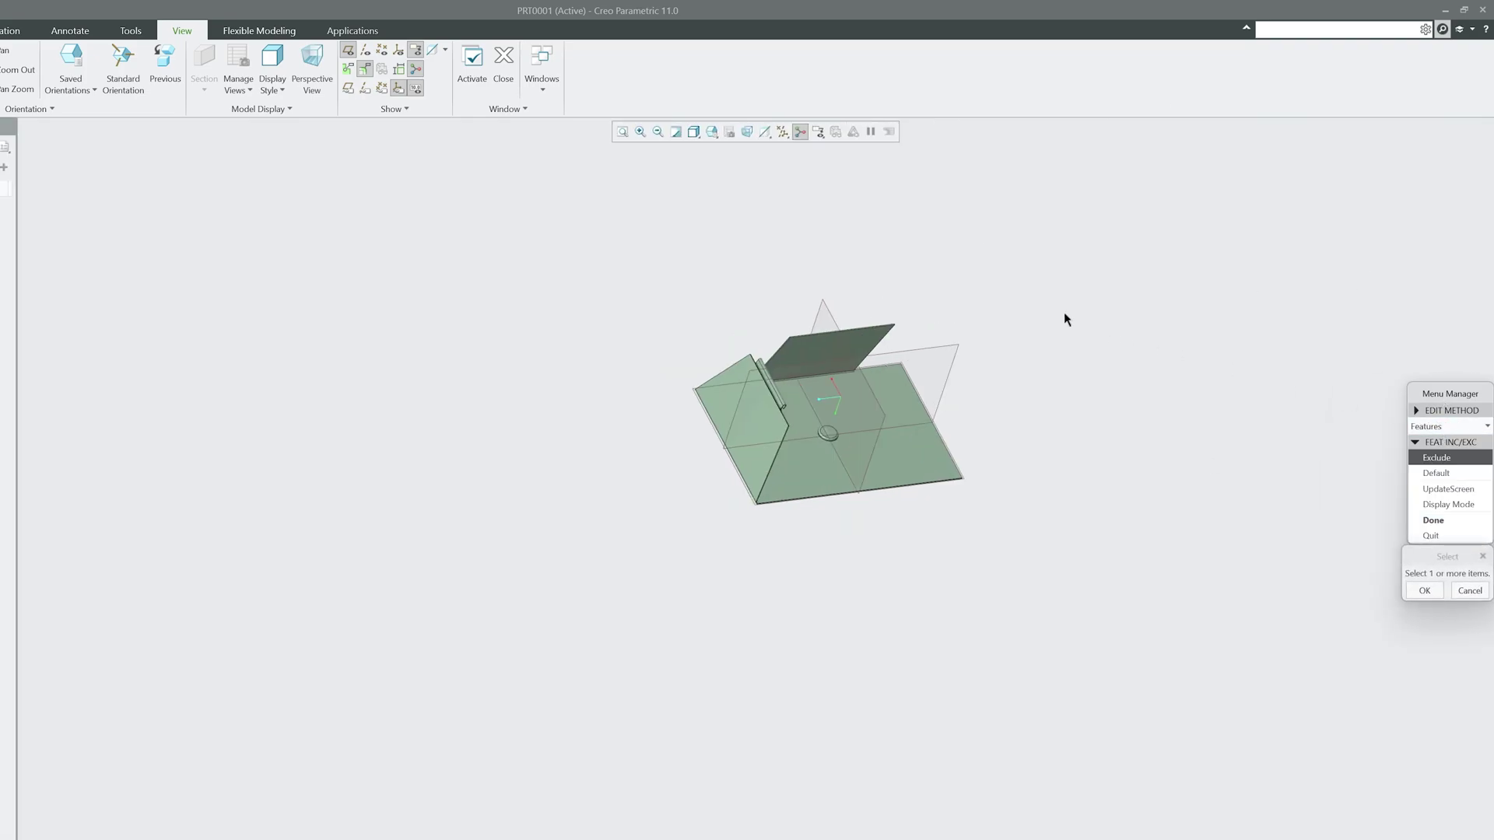
click(54, 360)
click(60, 348)
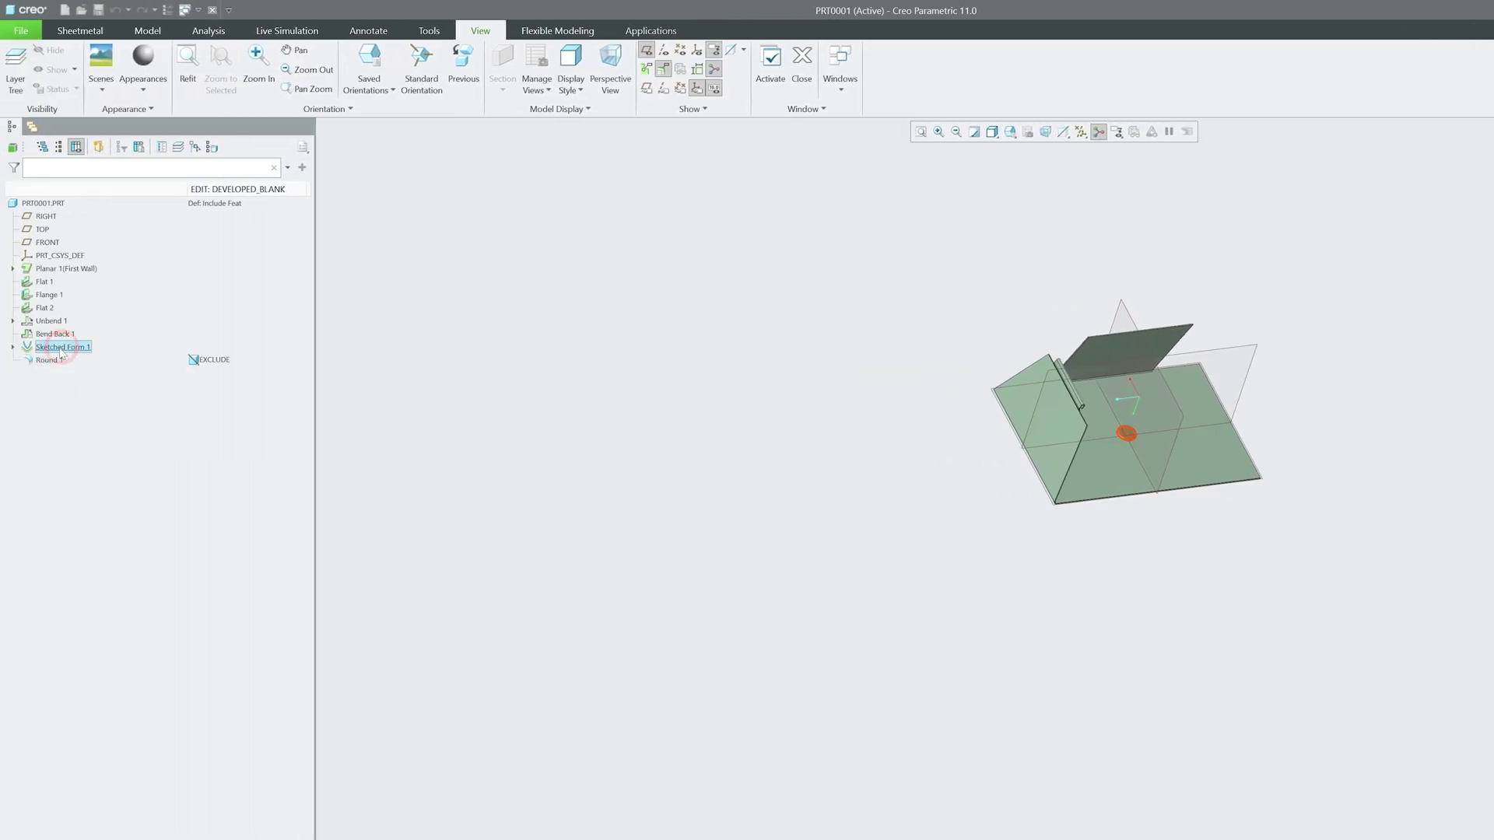
click(55, 333)
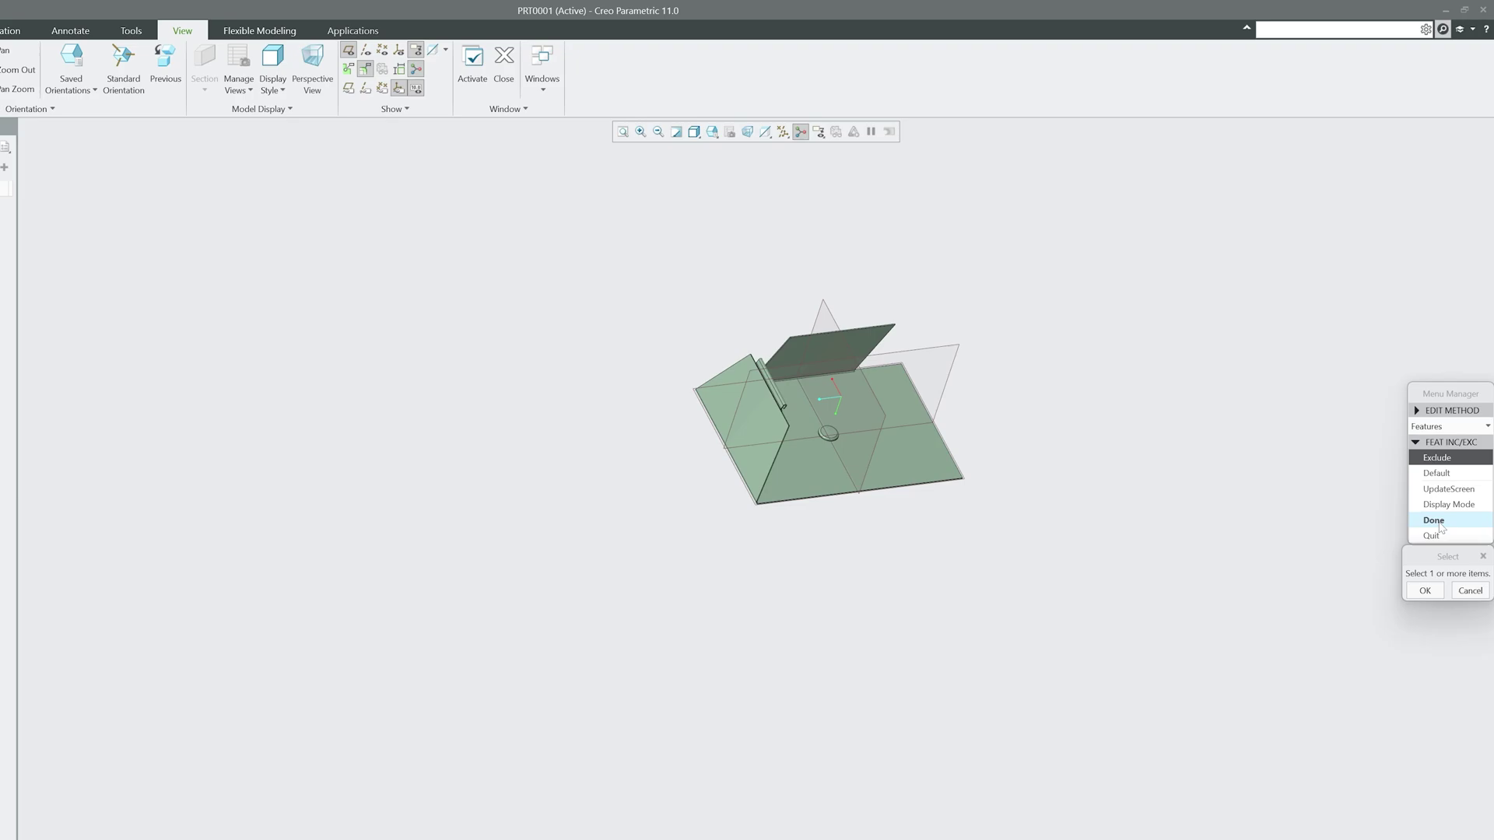
click(1436, 521)
scroll(1070, 317, up, 4)
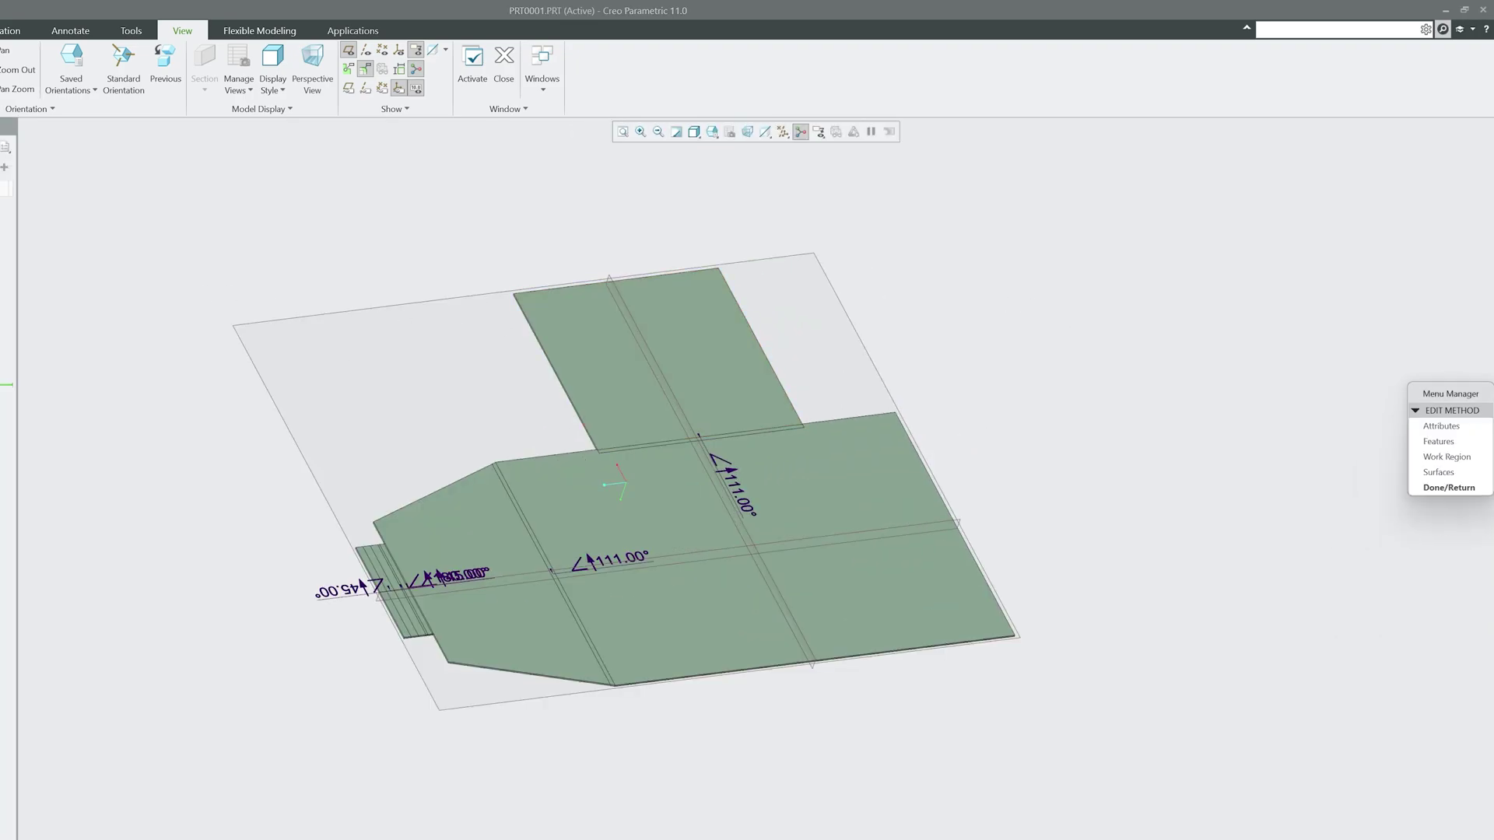
click(1463, 489)
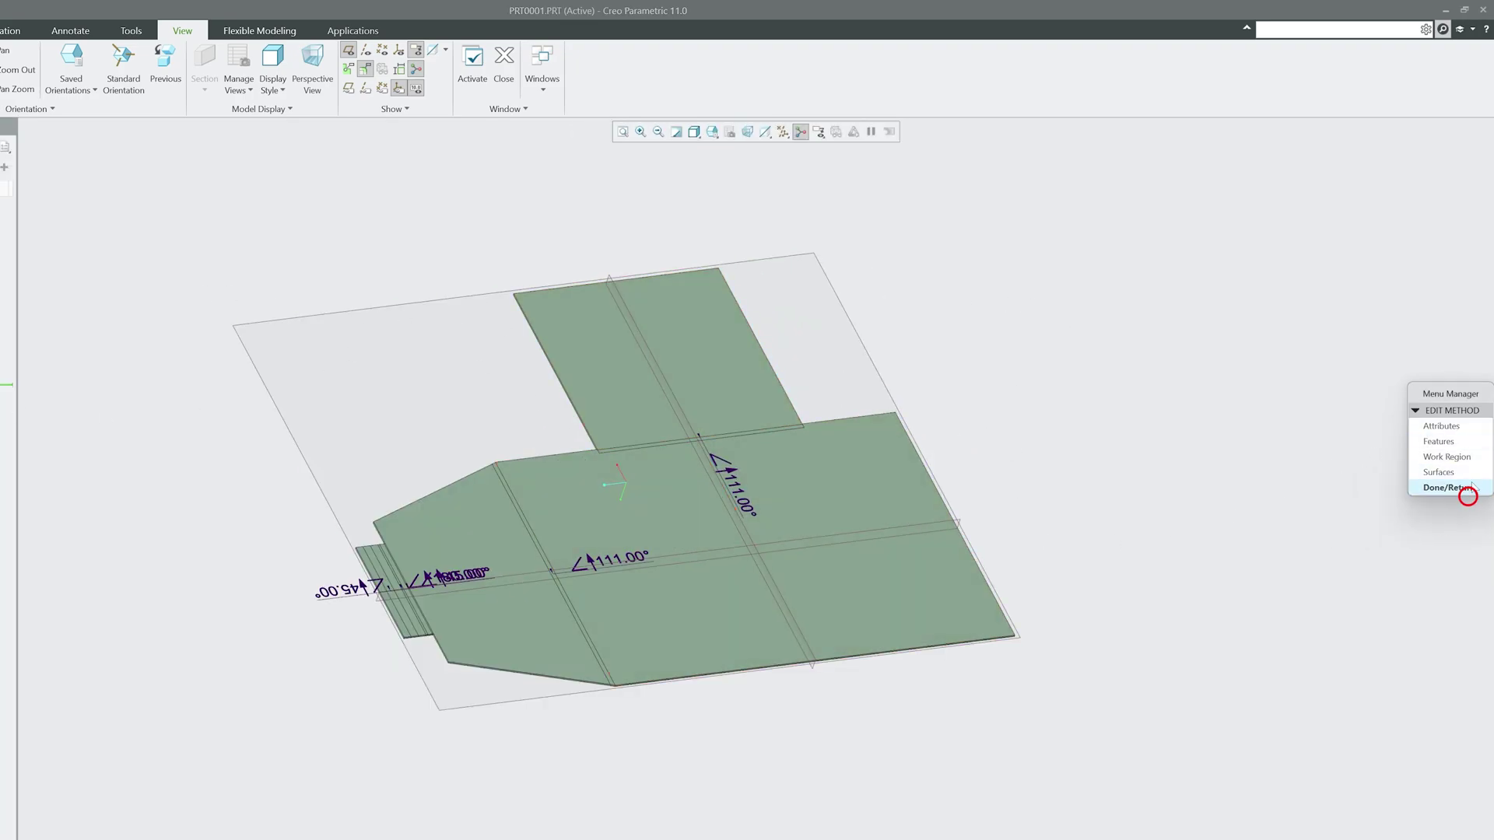
click(1394, 260)
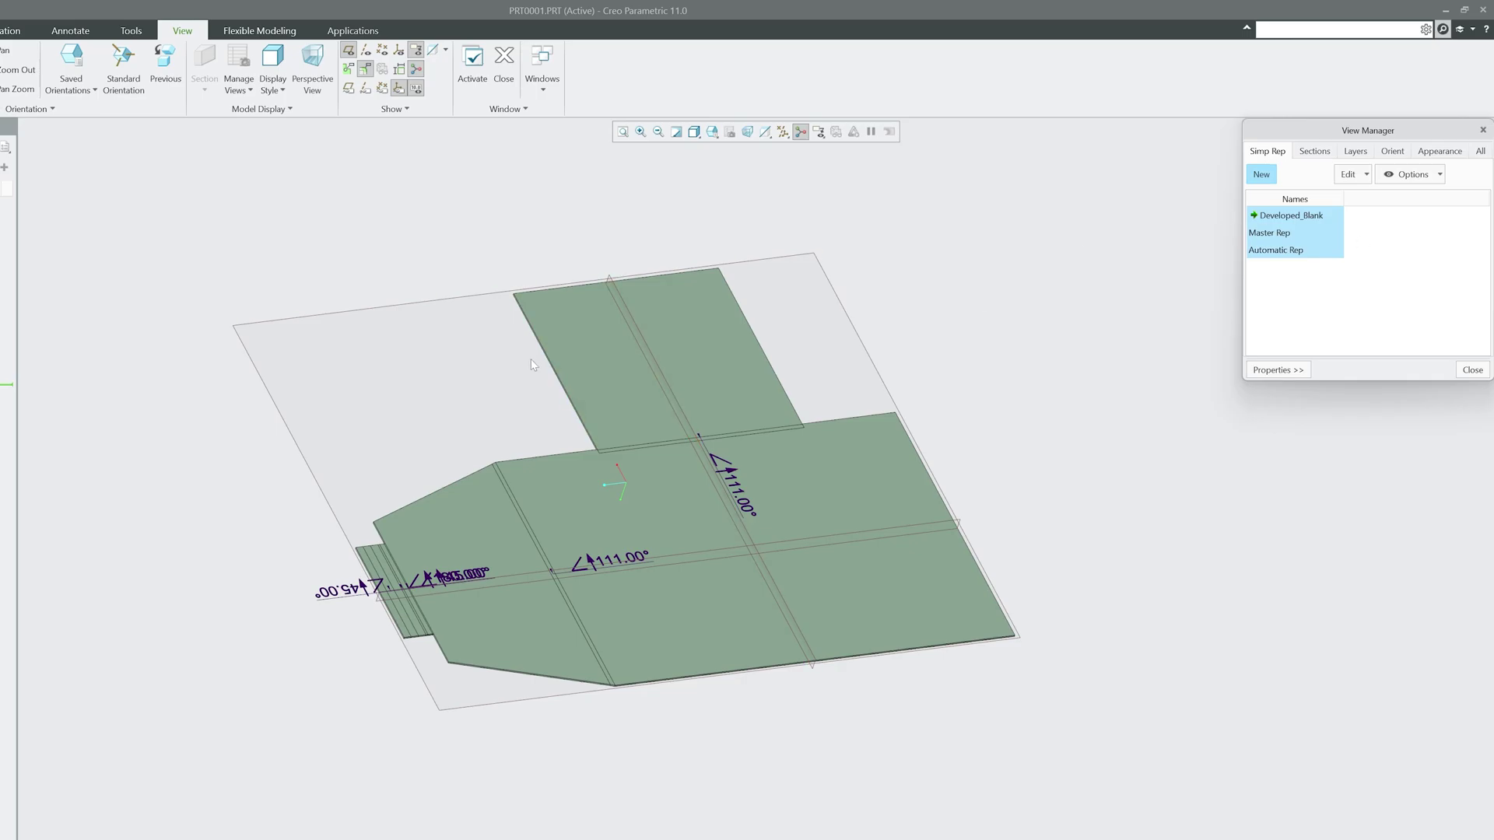
Switch between the Master Rep and Developed_Blank representations, leave Master Rep active and close the View Manager.
double_click(1296, 235)
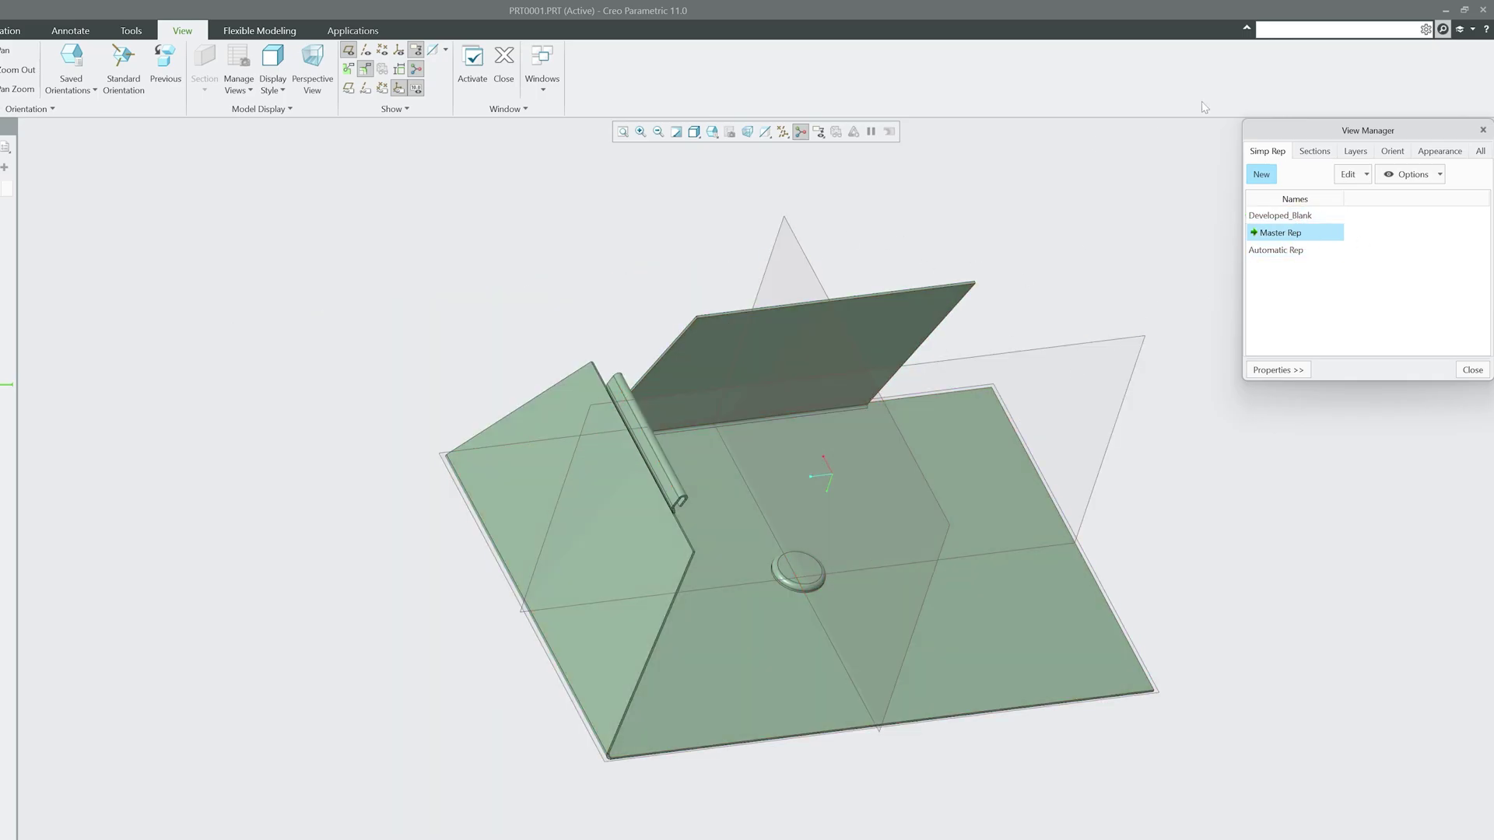
double_click(1302, 217)
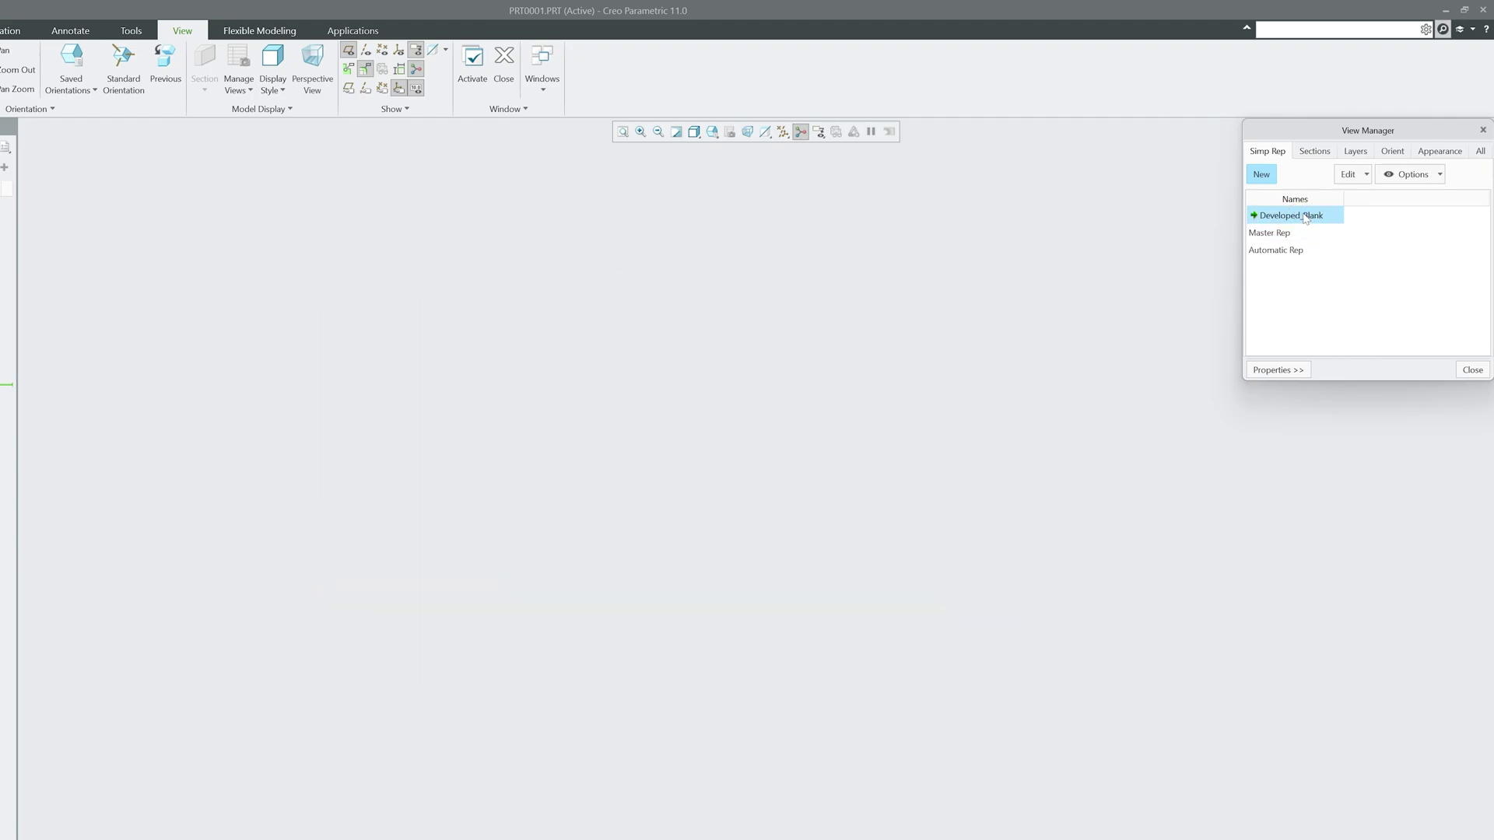
double_click(1288, 212)
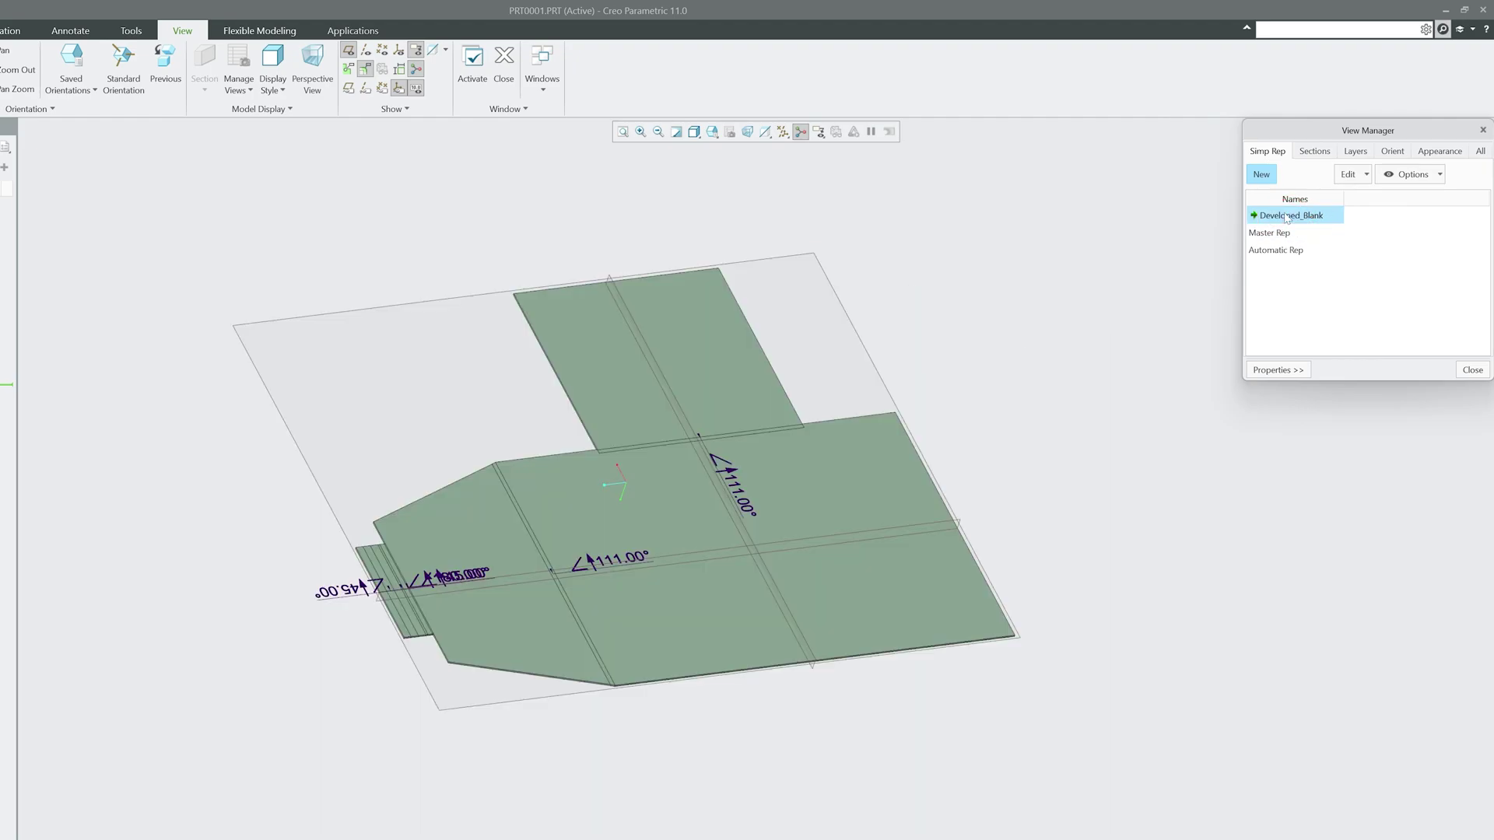
double_click(1283, 233)
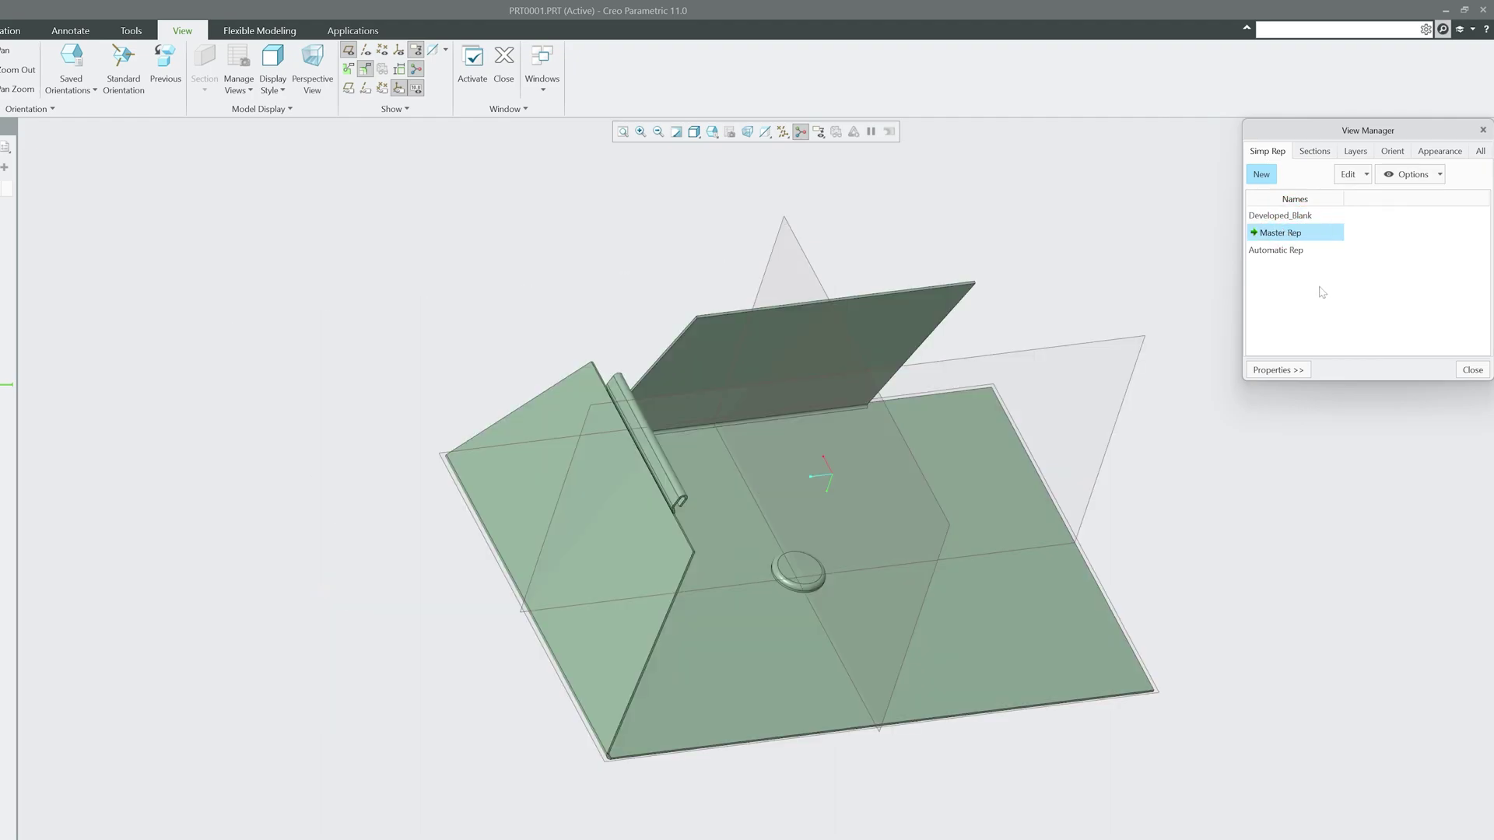
click(1472, 369)
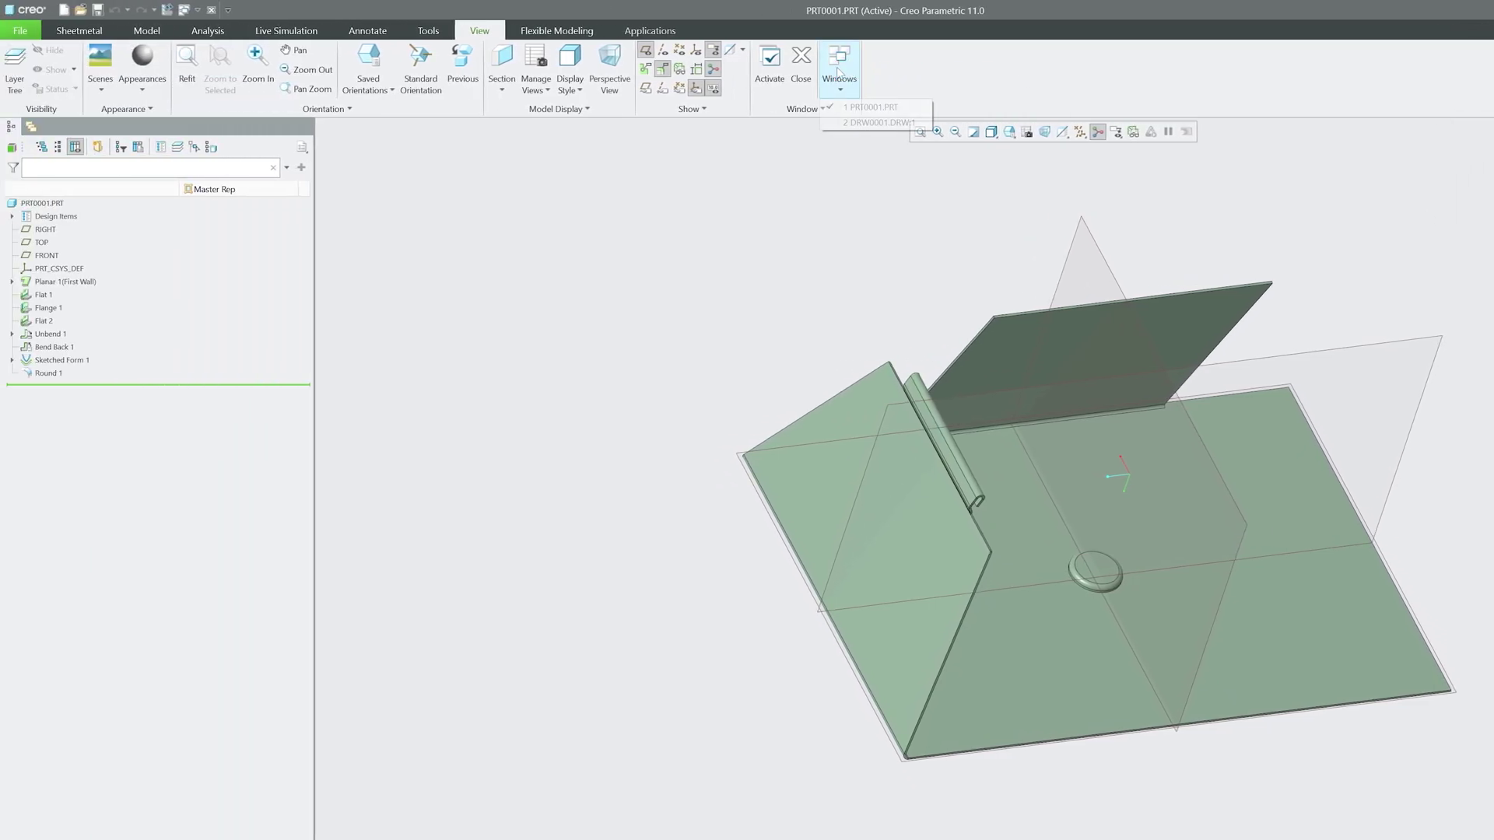
Switch from the part to the drawing DRW0001 and bring up its layout tools.
click(543, 68)
click(865, 122)
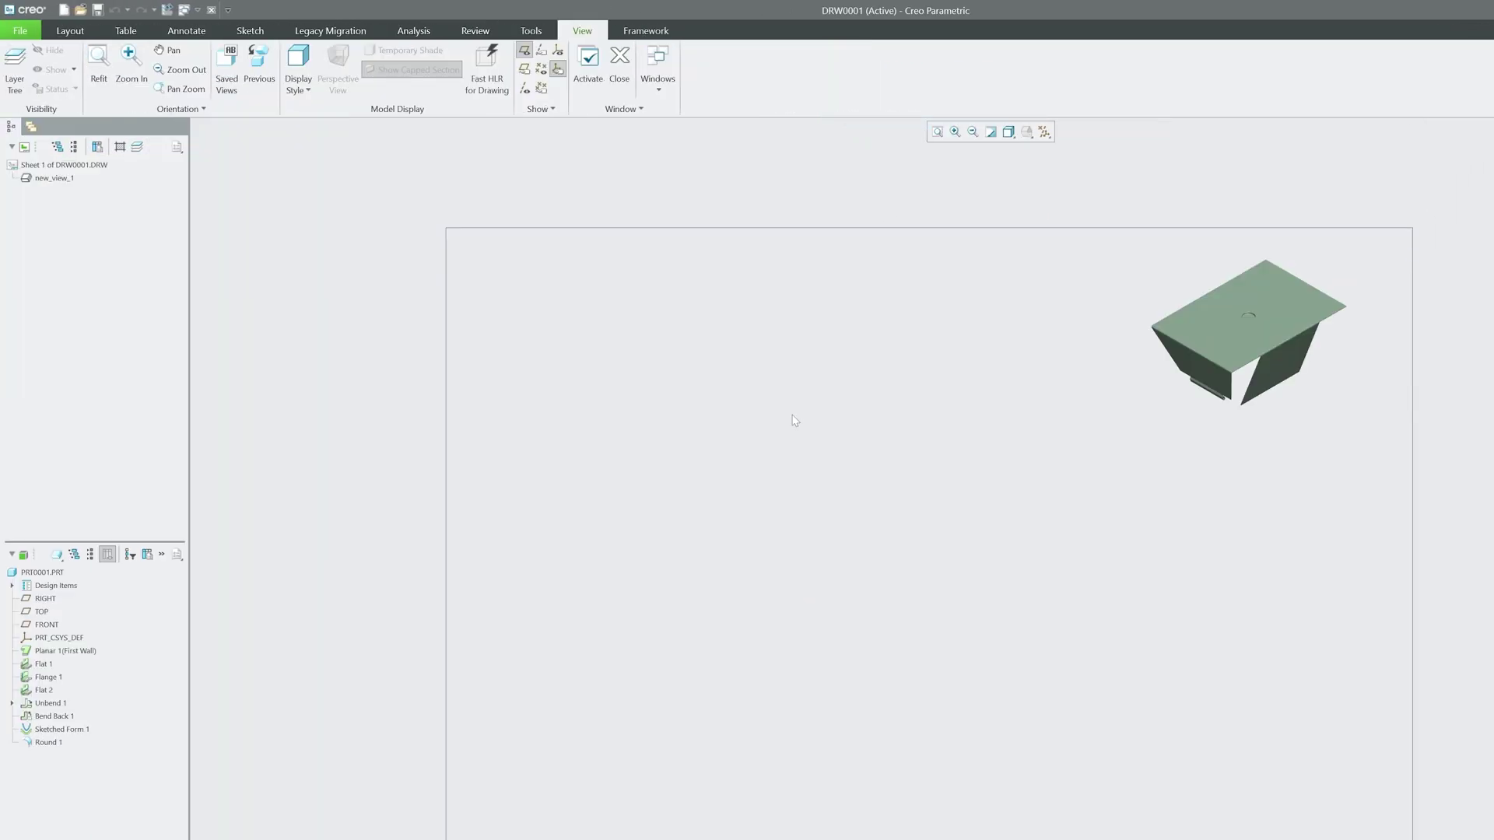
click(88, 32)
click(134, 36)
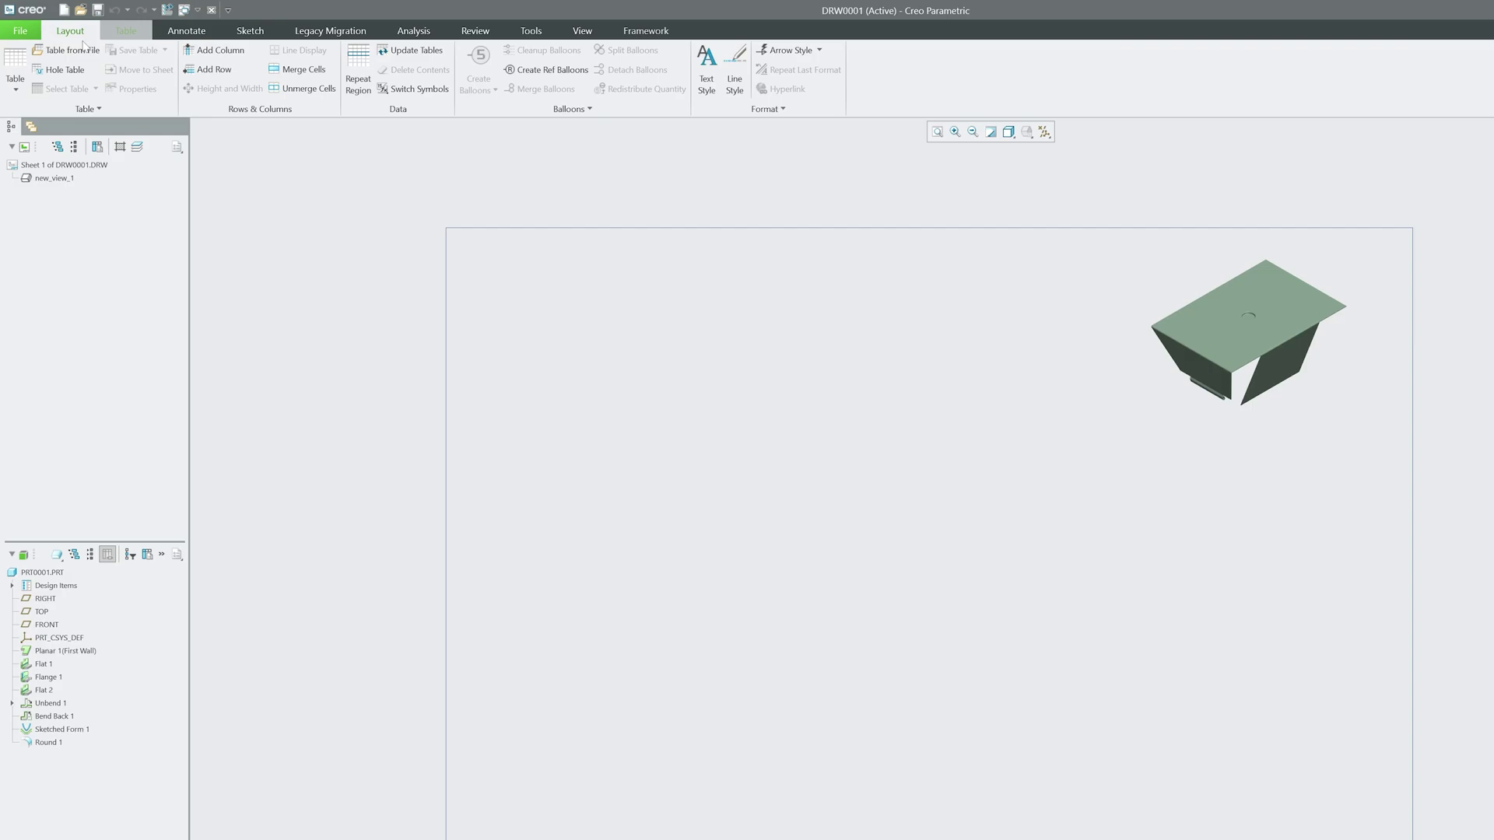
click(70, 31)
click(356, 70)
click(910, 587)
click(714, 546)
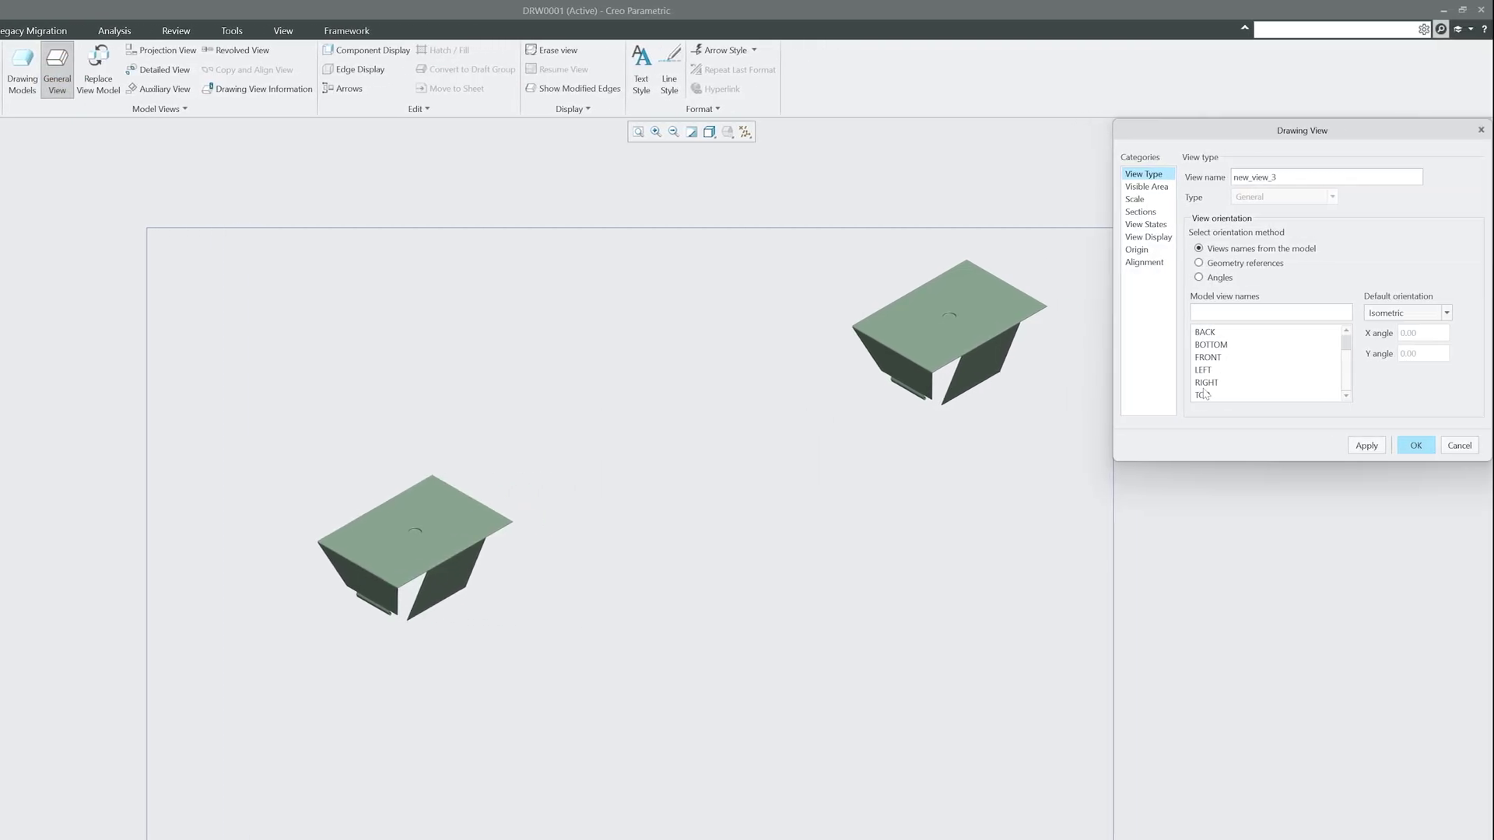
click(1204, 394)
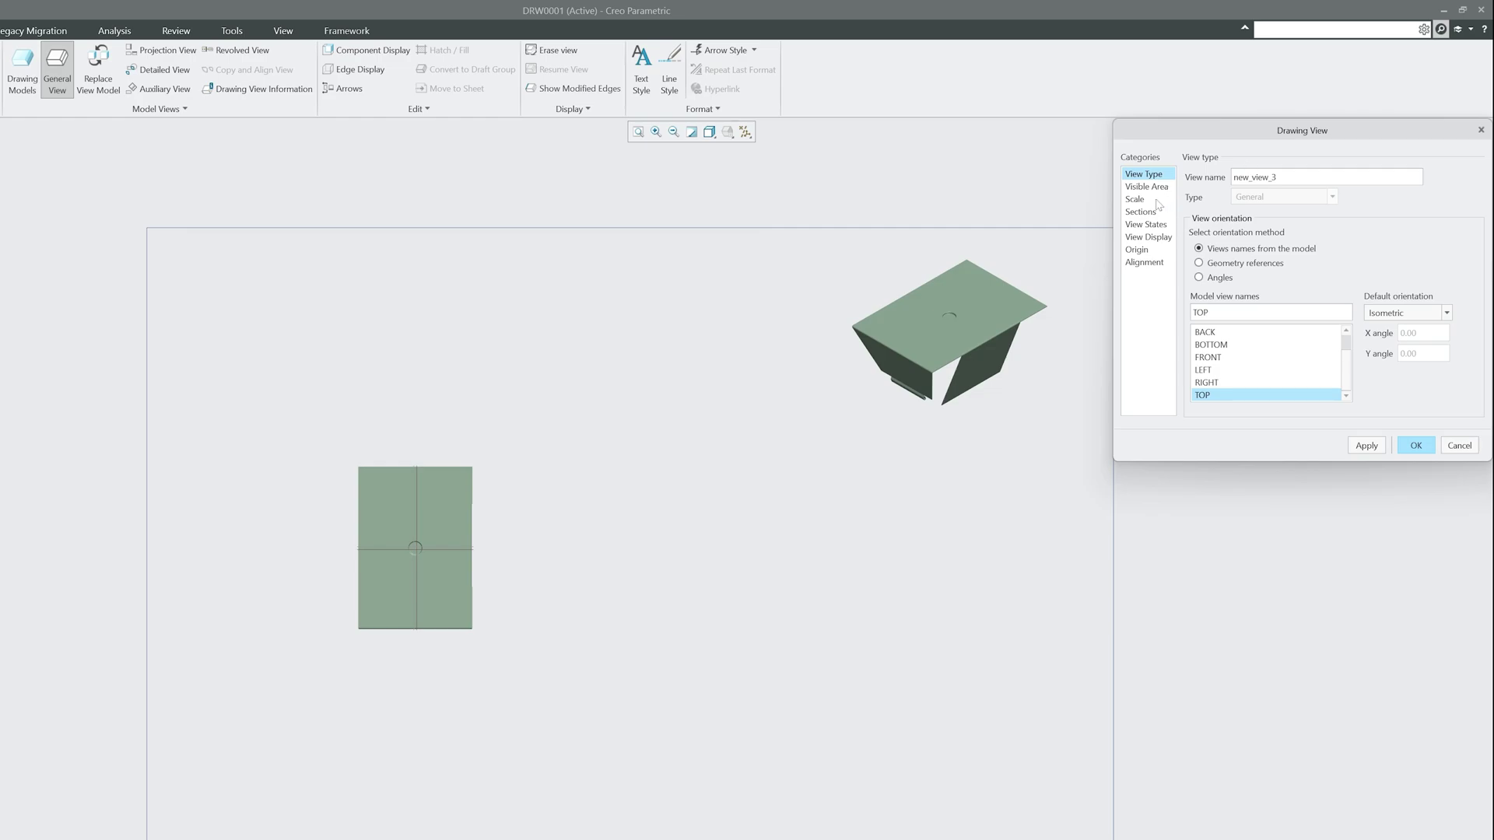
click(1161, 227)
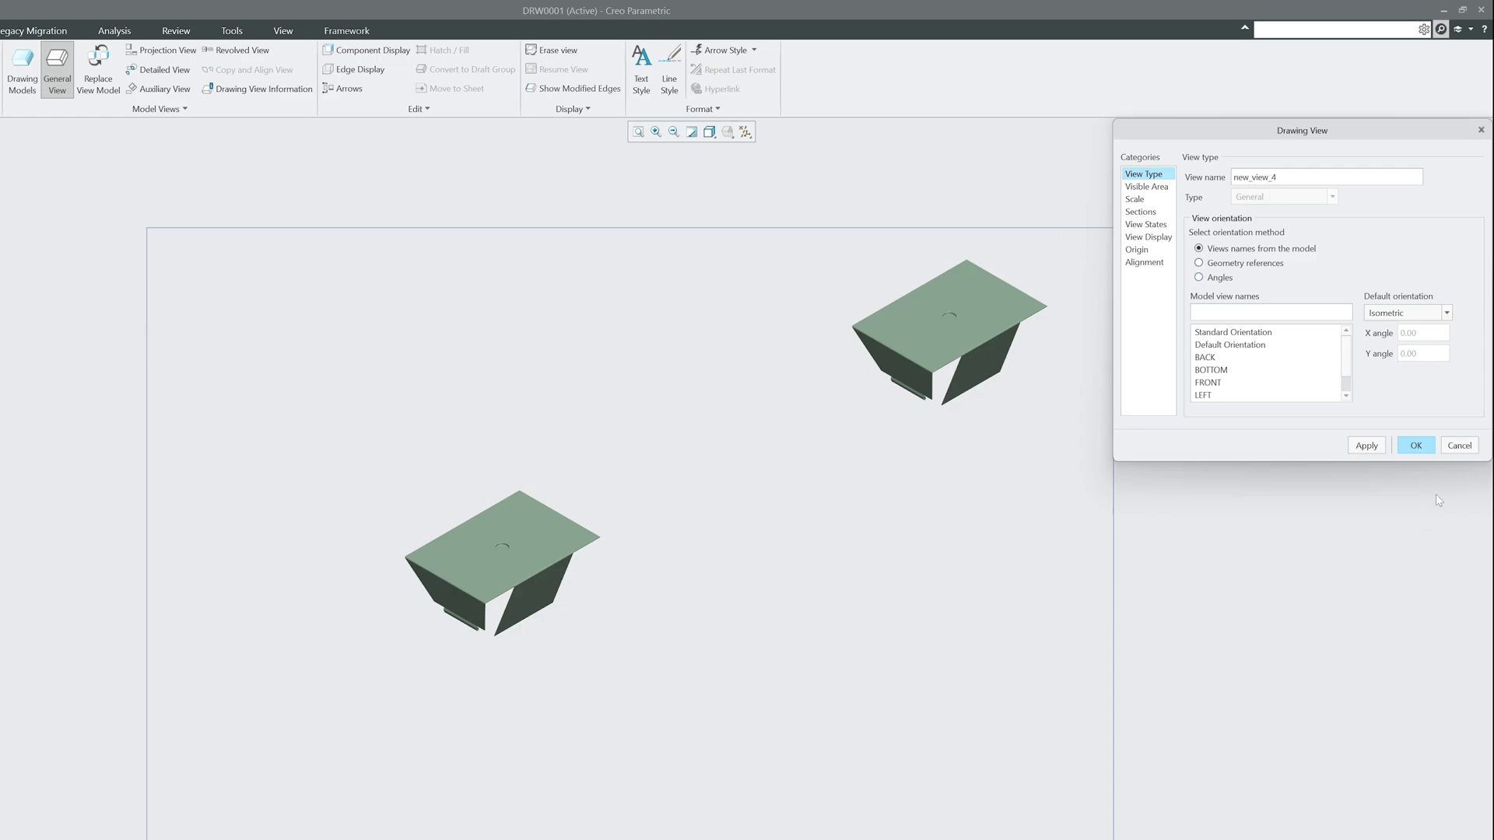
click(1458, 445)
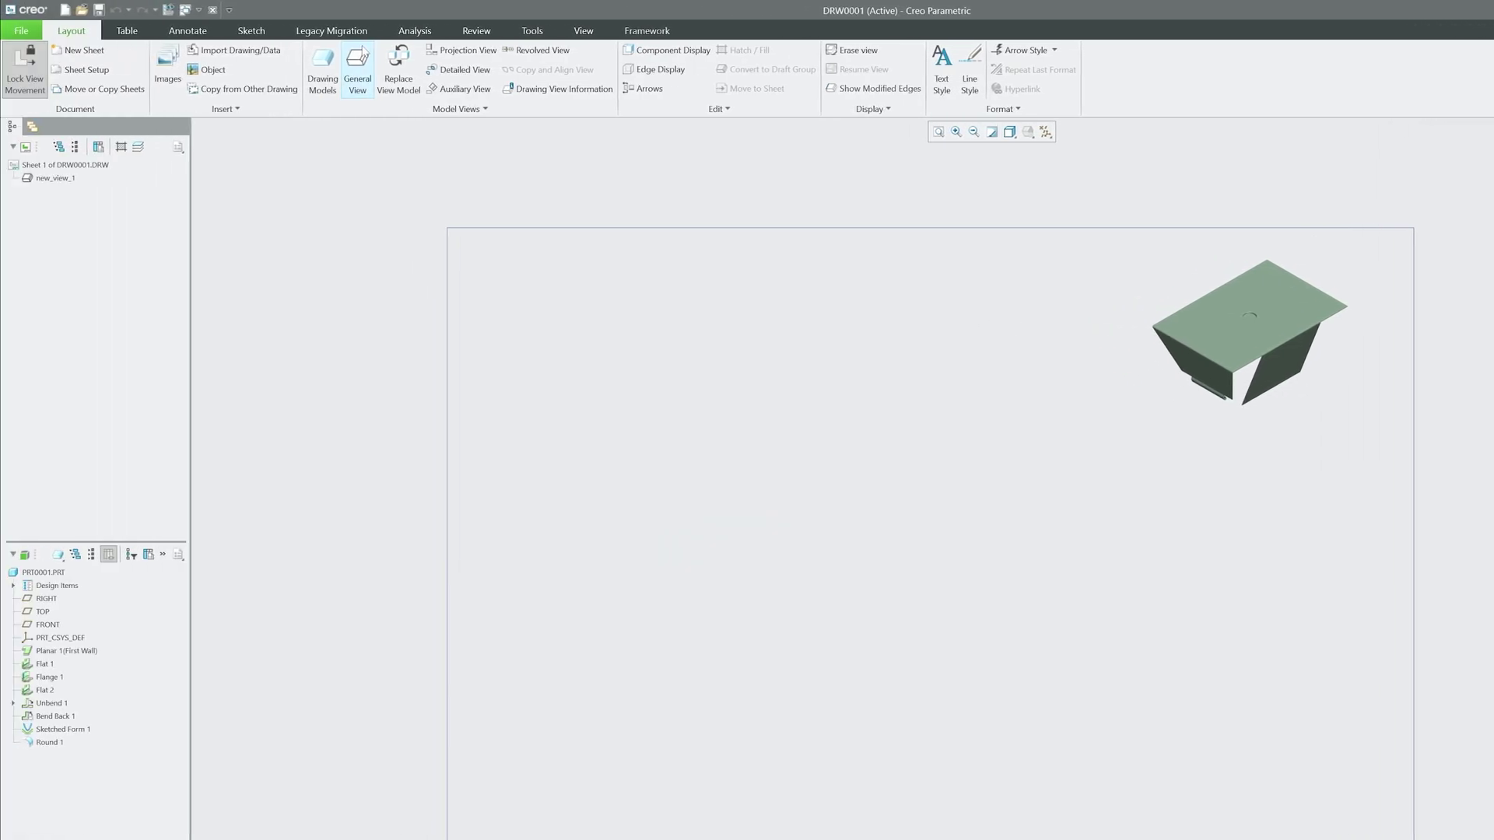
Place a general view in TOP orientation near the middle of the sheet, unlock view movement and move the view lower.
click(57, 68)
click(620, 589)
click(919, 589)
click(818, 507)
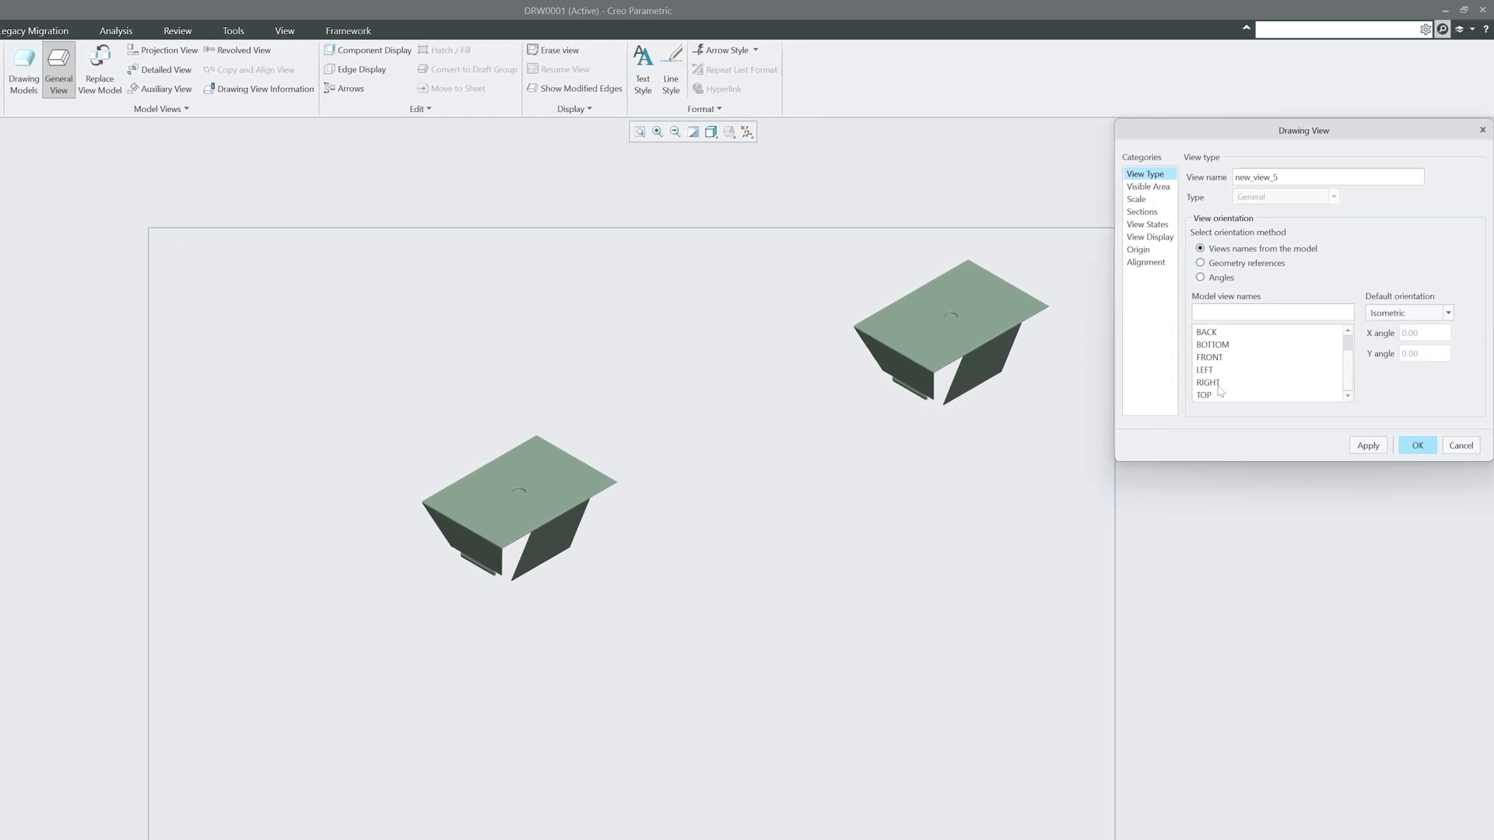
double_click(1209, 394)
click(1412, 454)
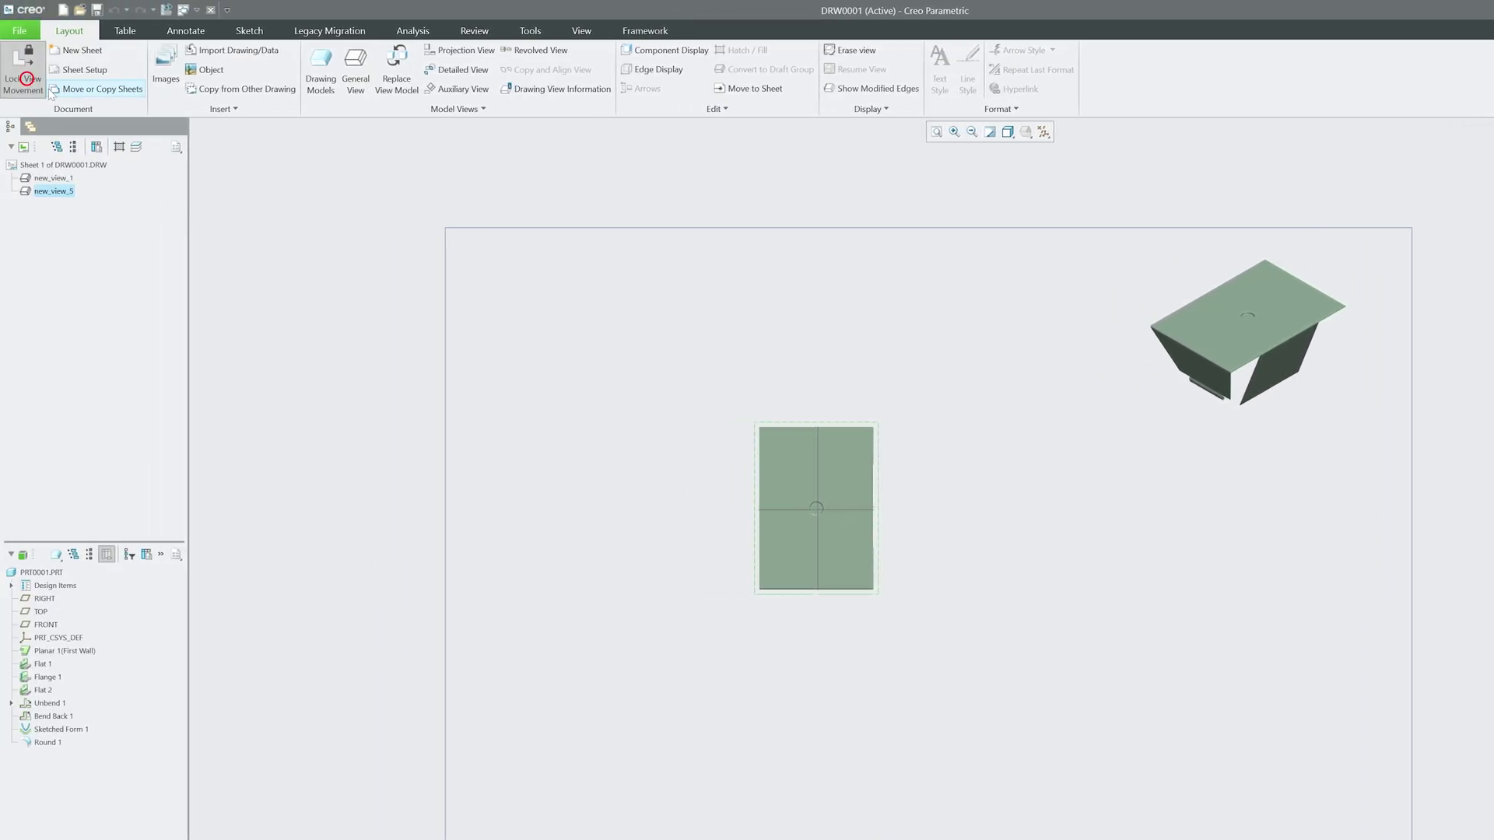
drag(864, 416, 868, 561)
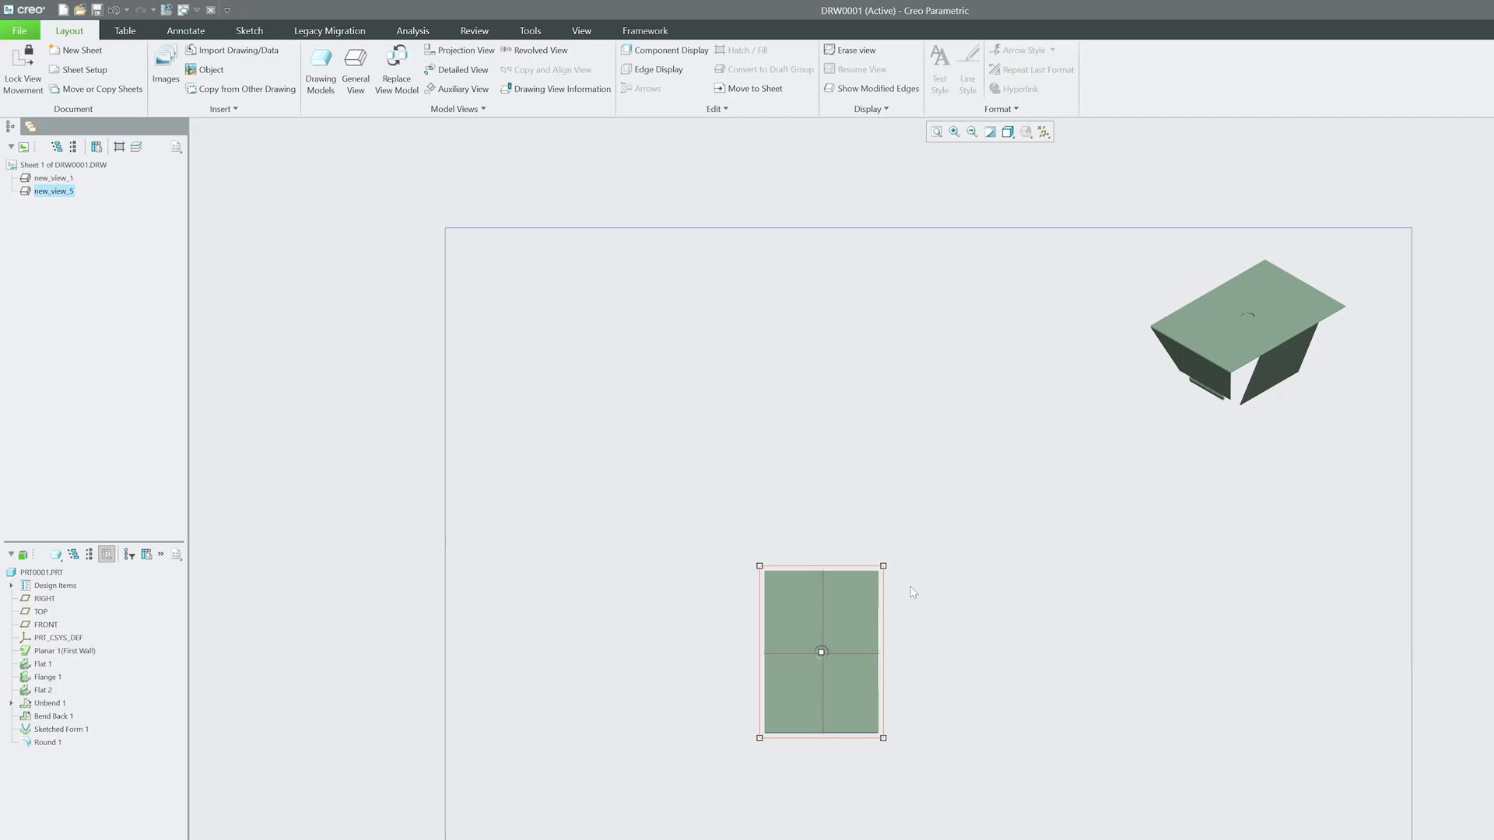
click(124, 31)
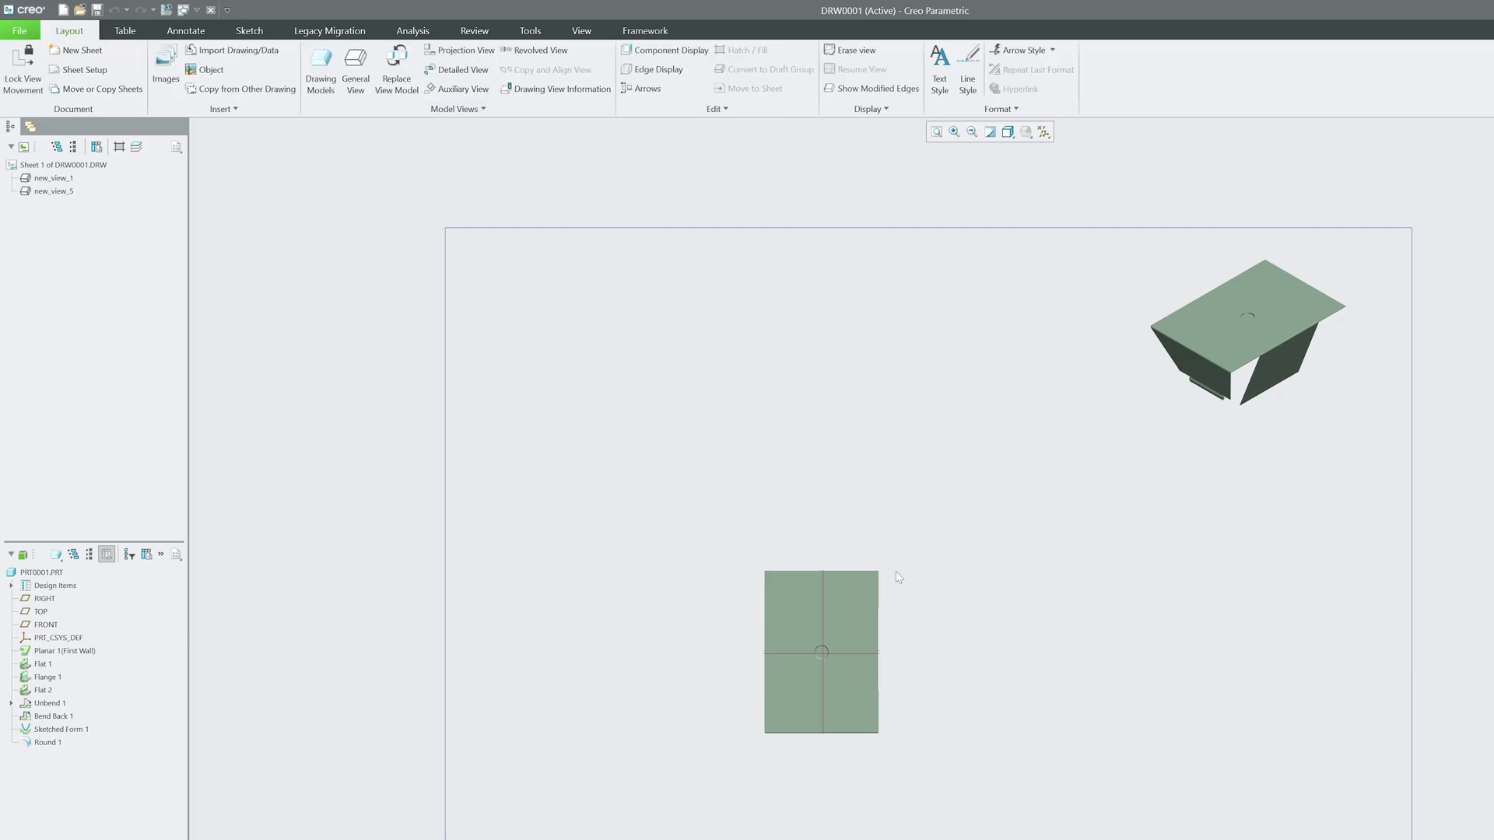
Show the model's bend table note on the sheet through the TOP view's model annotations.
click(887, 573)
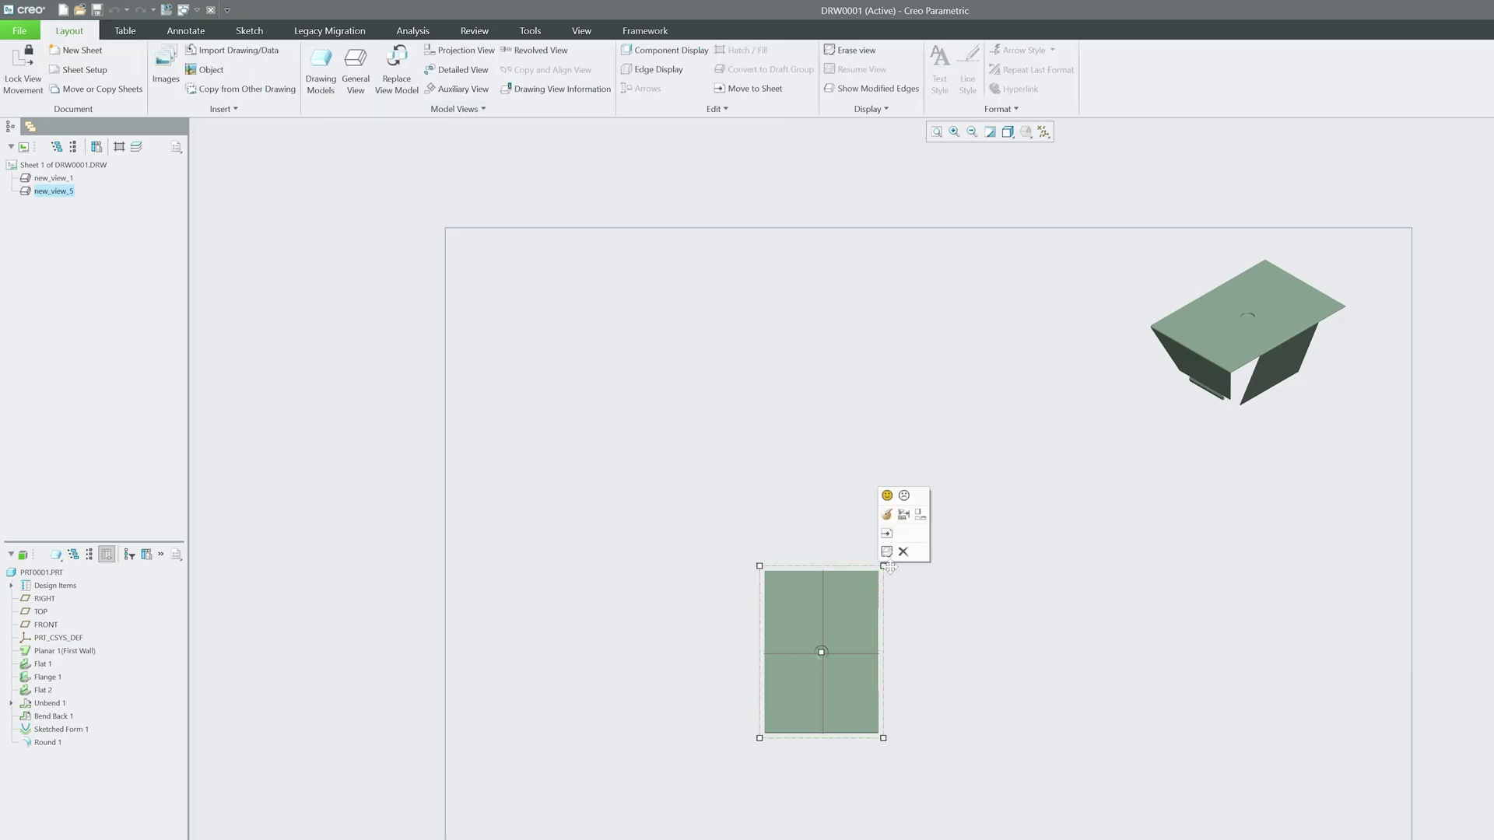
click(907, 517)
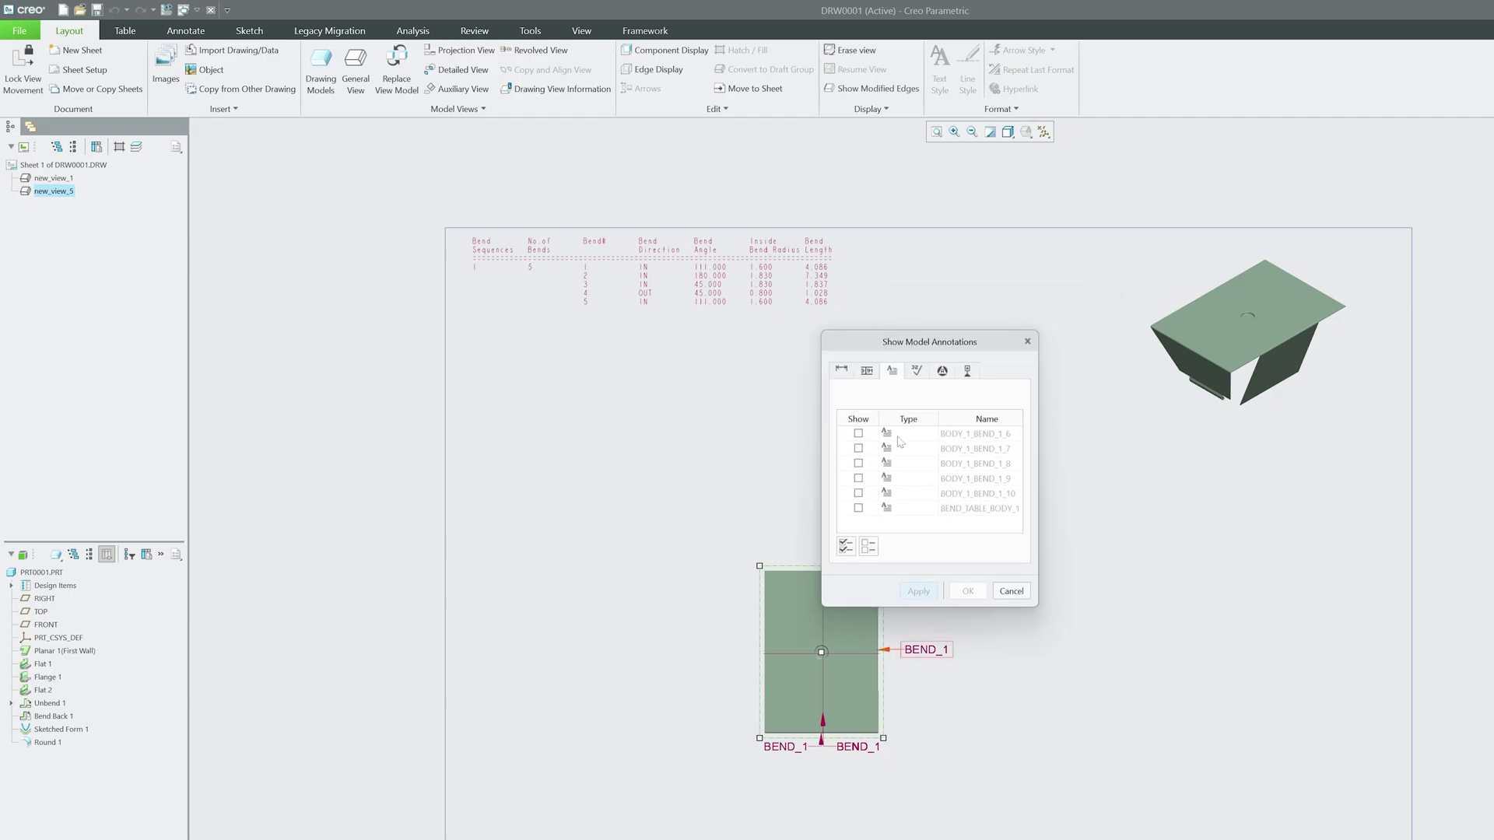
click(560, 259)
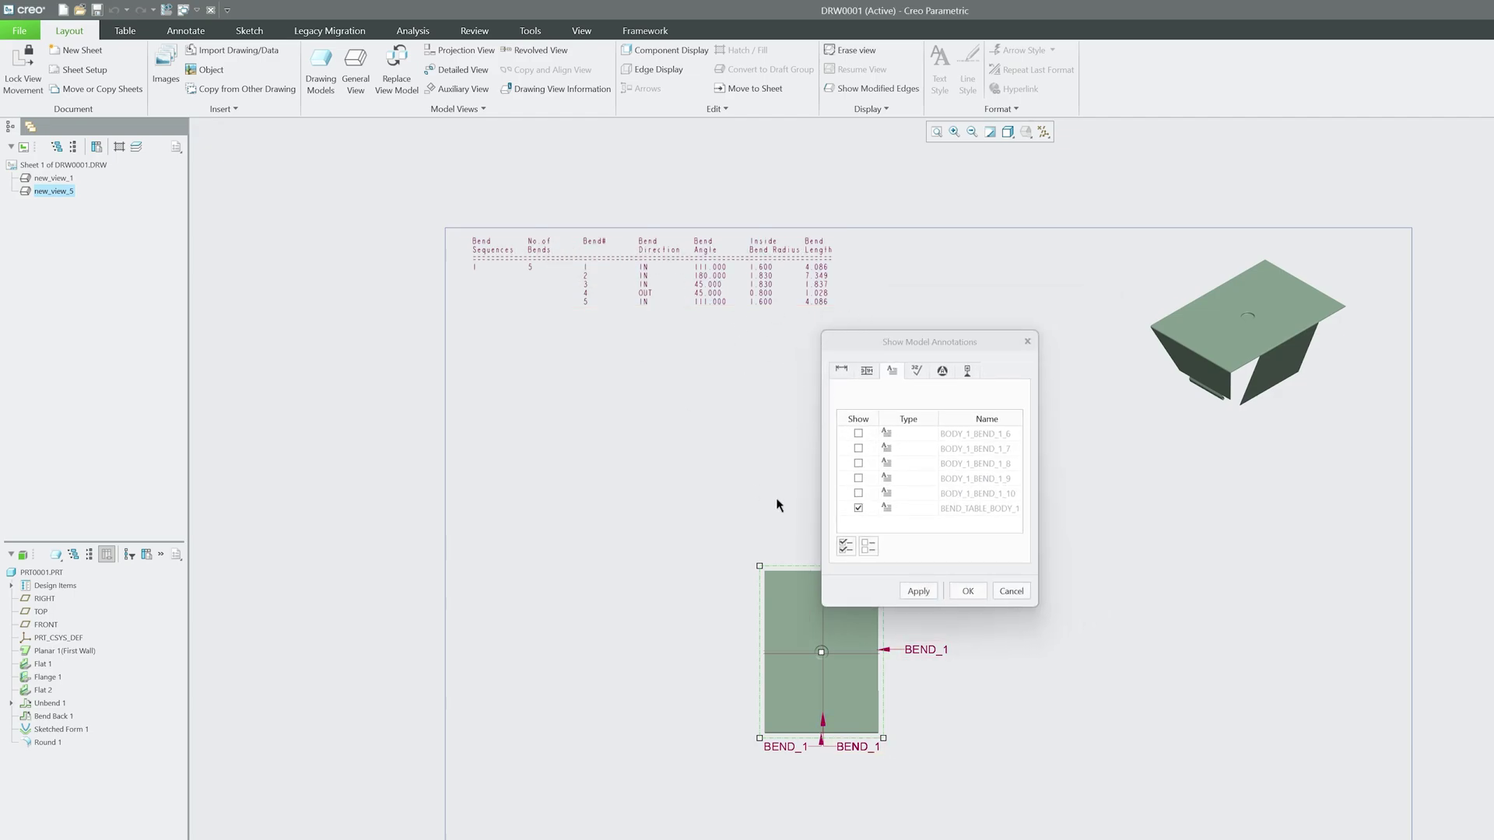
Show the sheet thickness dimension on the TOP view, check the other annotation categories and accept the annotations.
click(843, 372)
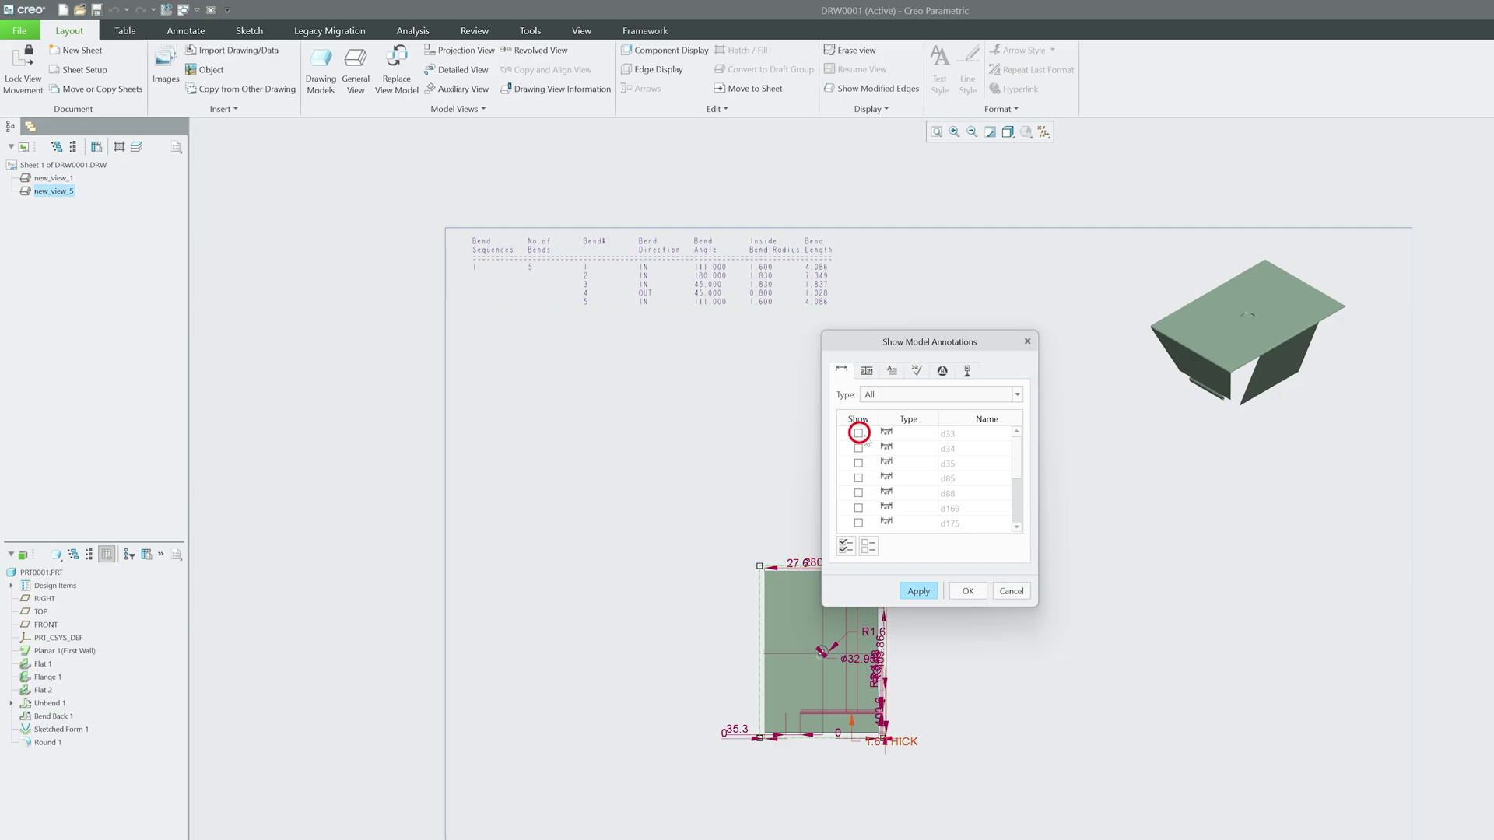
click(858, 433)
click(966, 372)
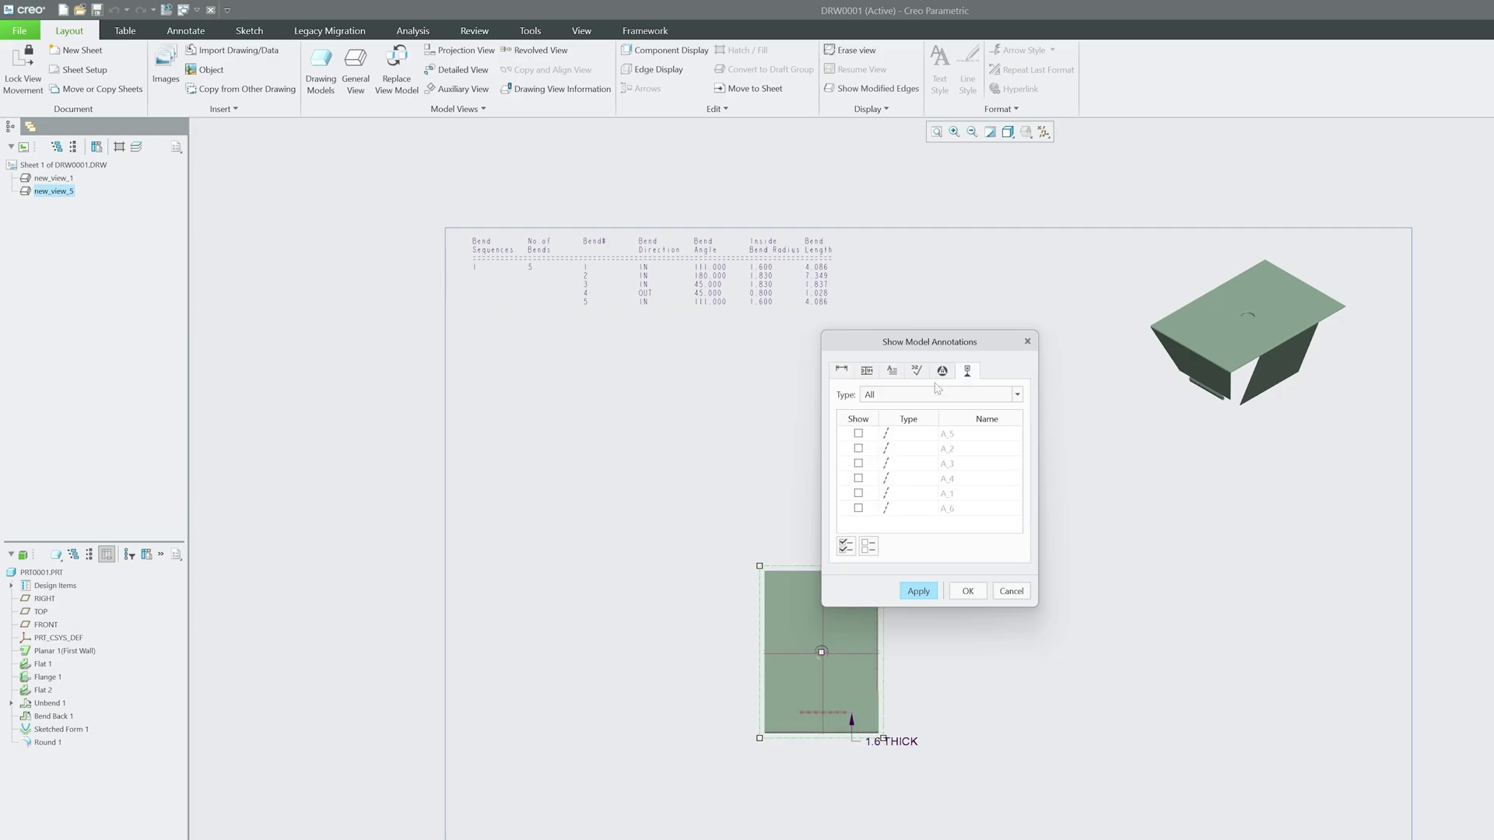
click(942, 371)
click(916, 371)
click(865, 371)
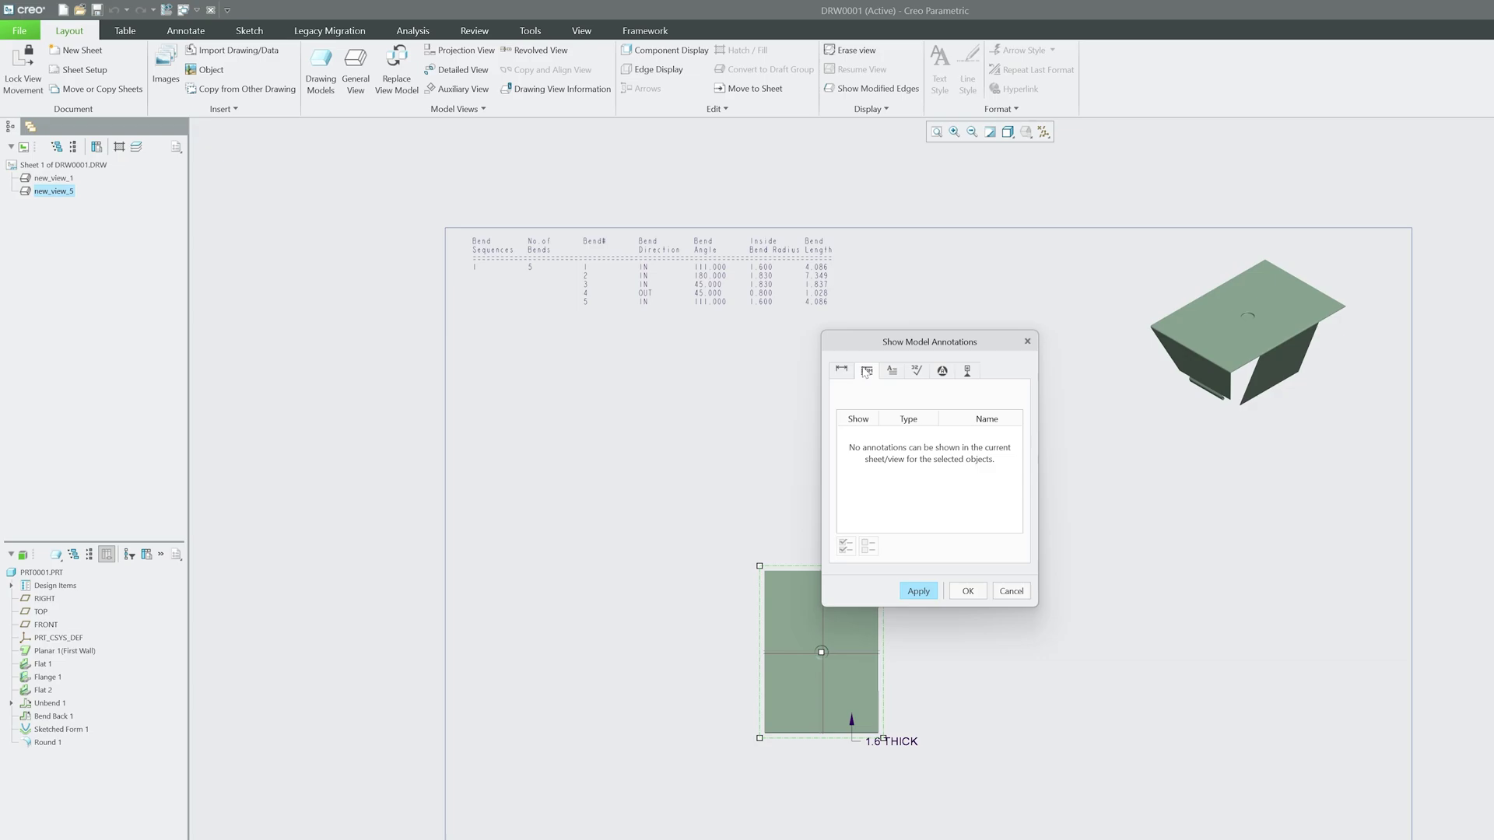
click(843, 370)
click(966, 593)
Examine the bend table on the sheet, including bend numbers, directions, angles, inside radii and lengths.
scroll(935, 609, down, 4)
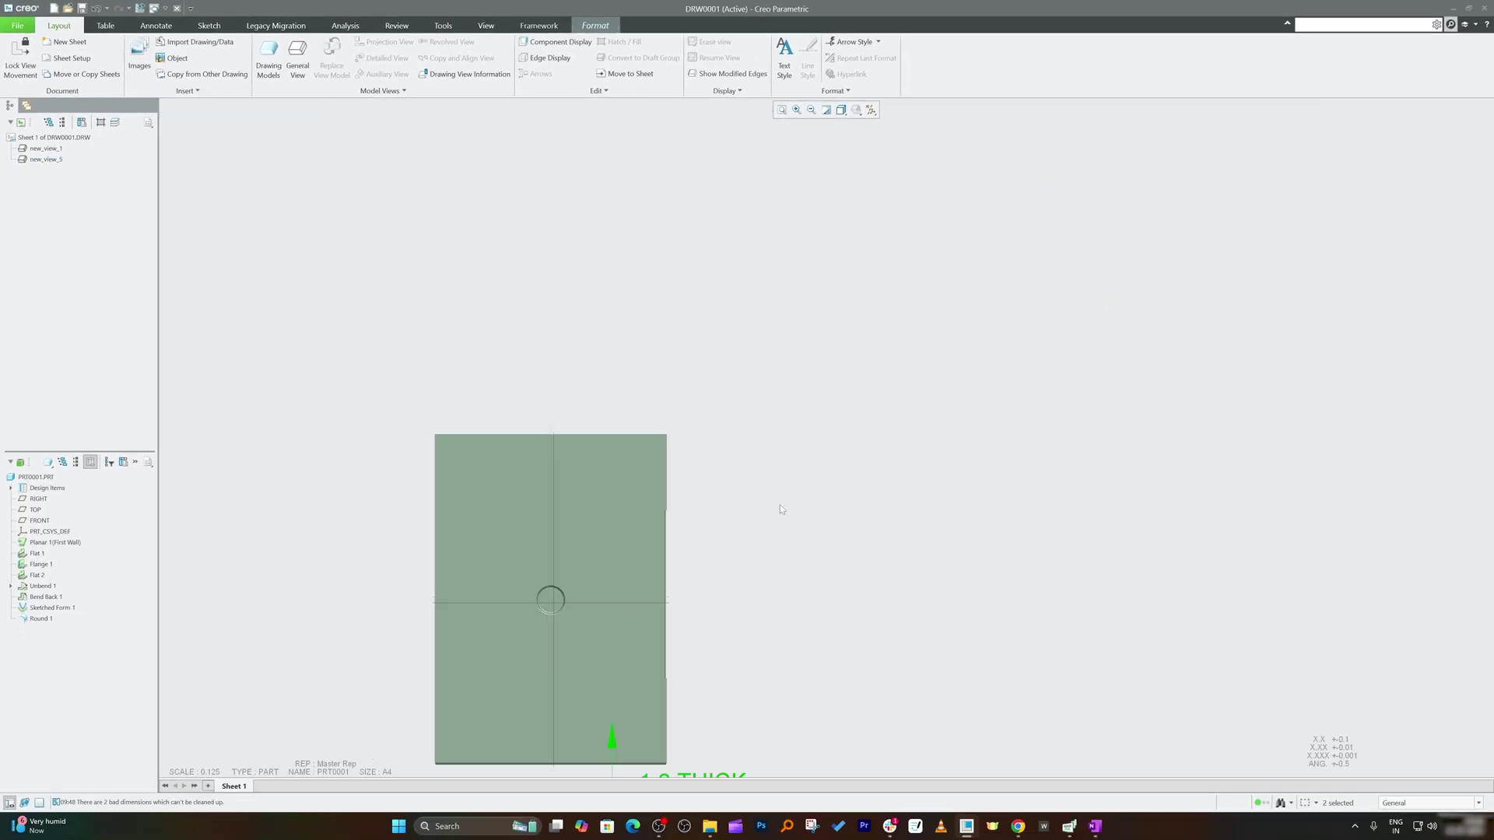
scroll(782, 503, up, 5)
scroll(537, 87, down, 3)
scroll(498, 311, down, 4)
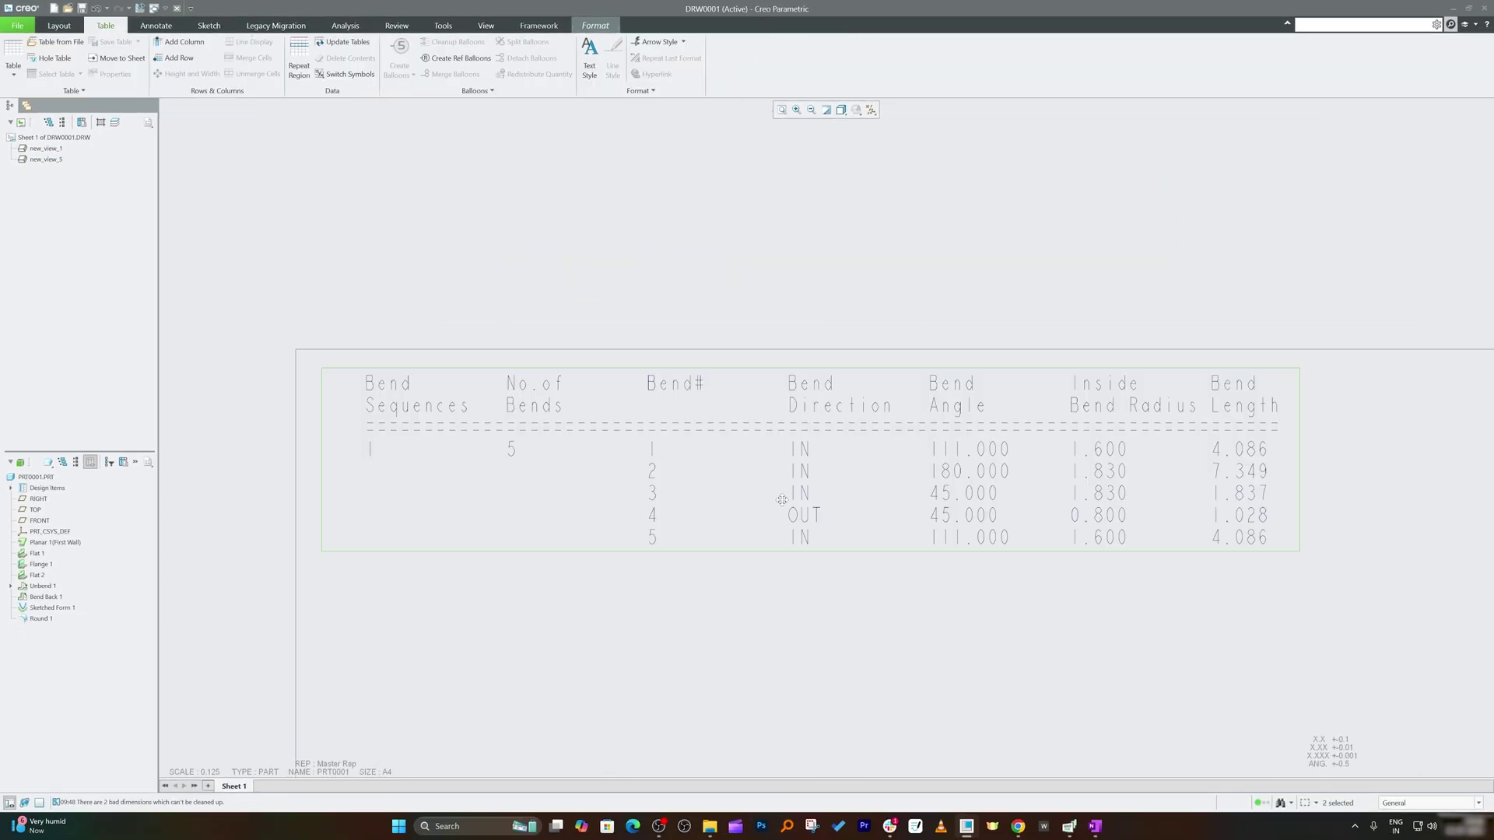
scroll(802, 428, up, 6)
scroll(804, 415, down, 4)
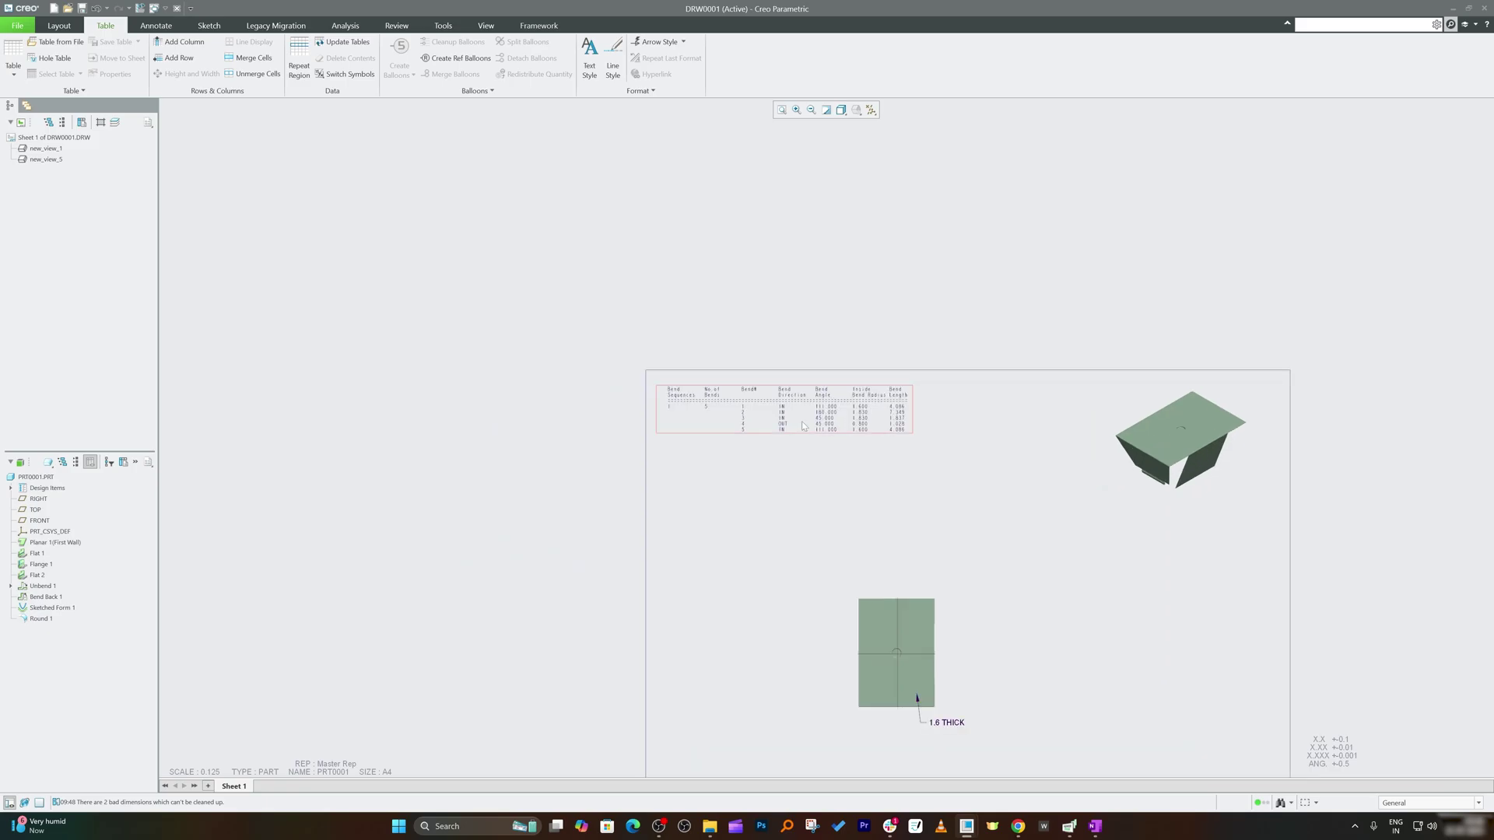
click(741, 332)
scroll(736, 323, up, 3)
scroll(719, 339, down, 5)
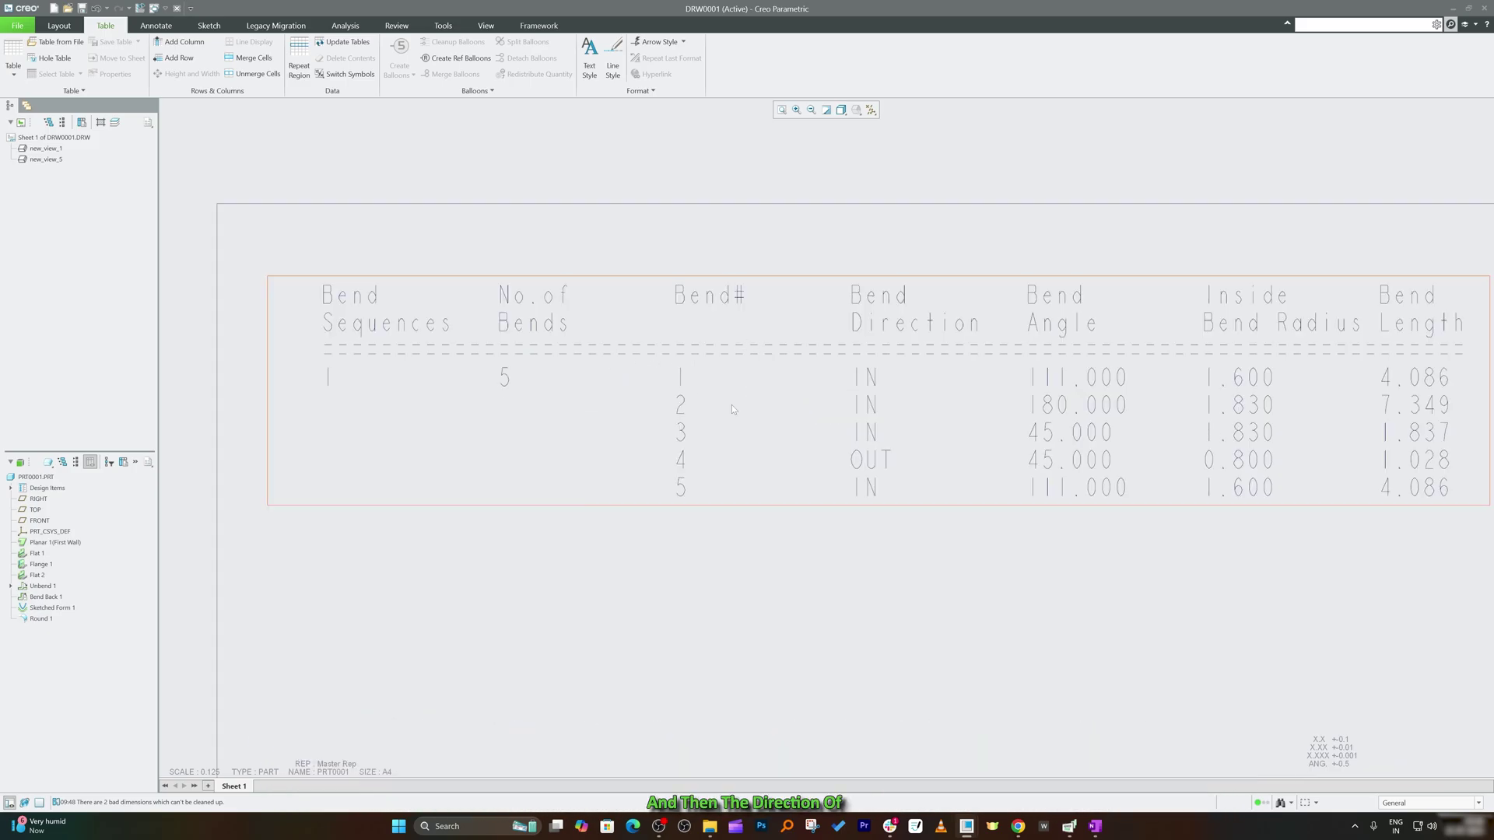
scroll(776, 442, up, 1)
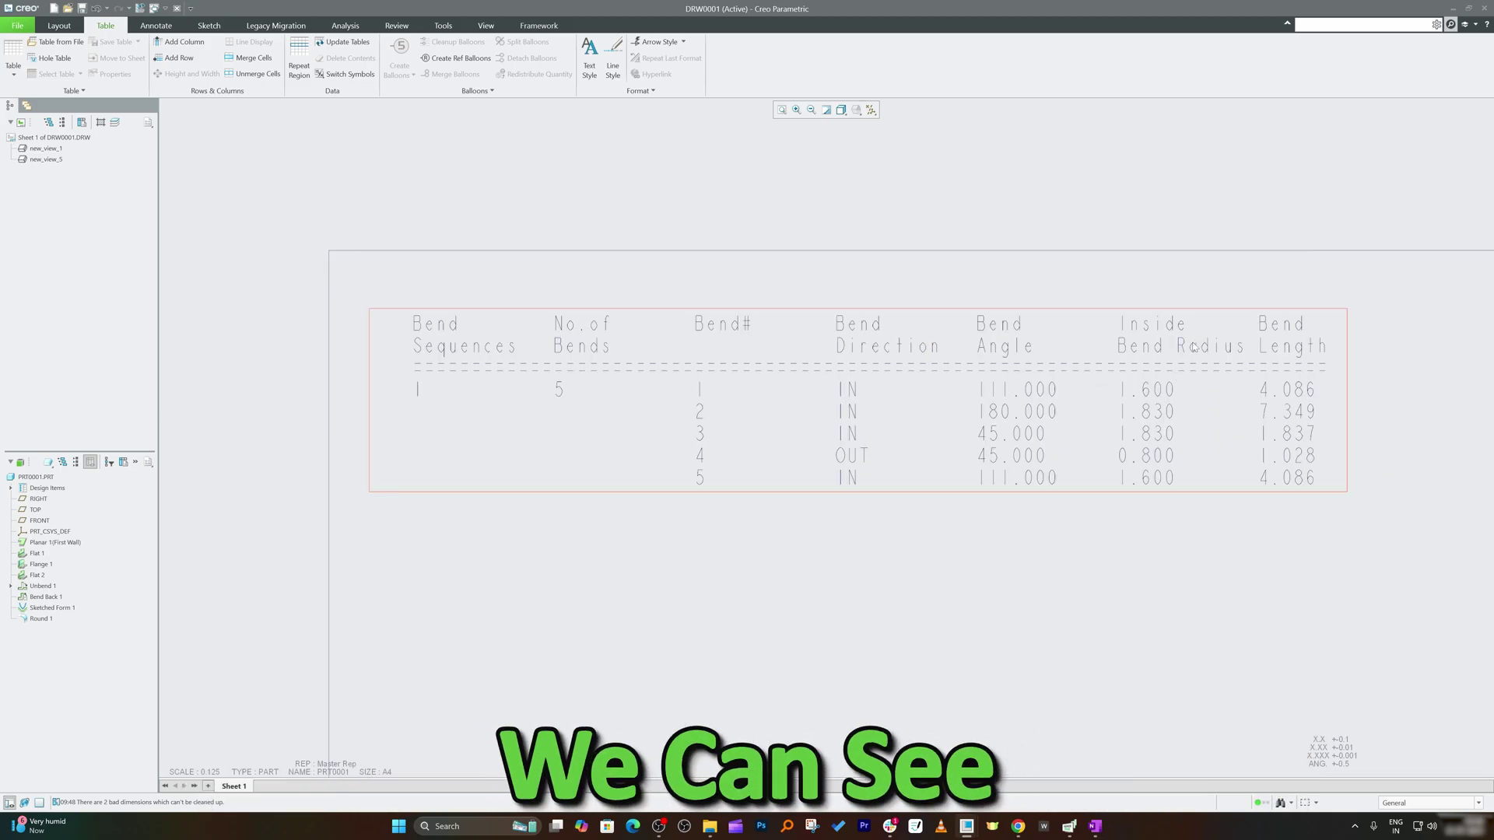
scroll(1194, 265, up, 2)
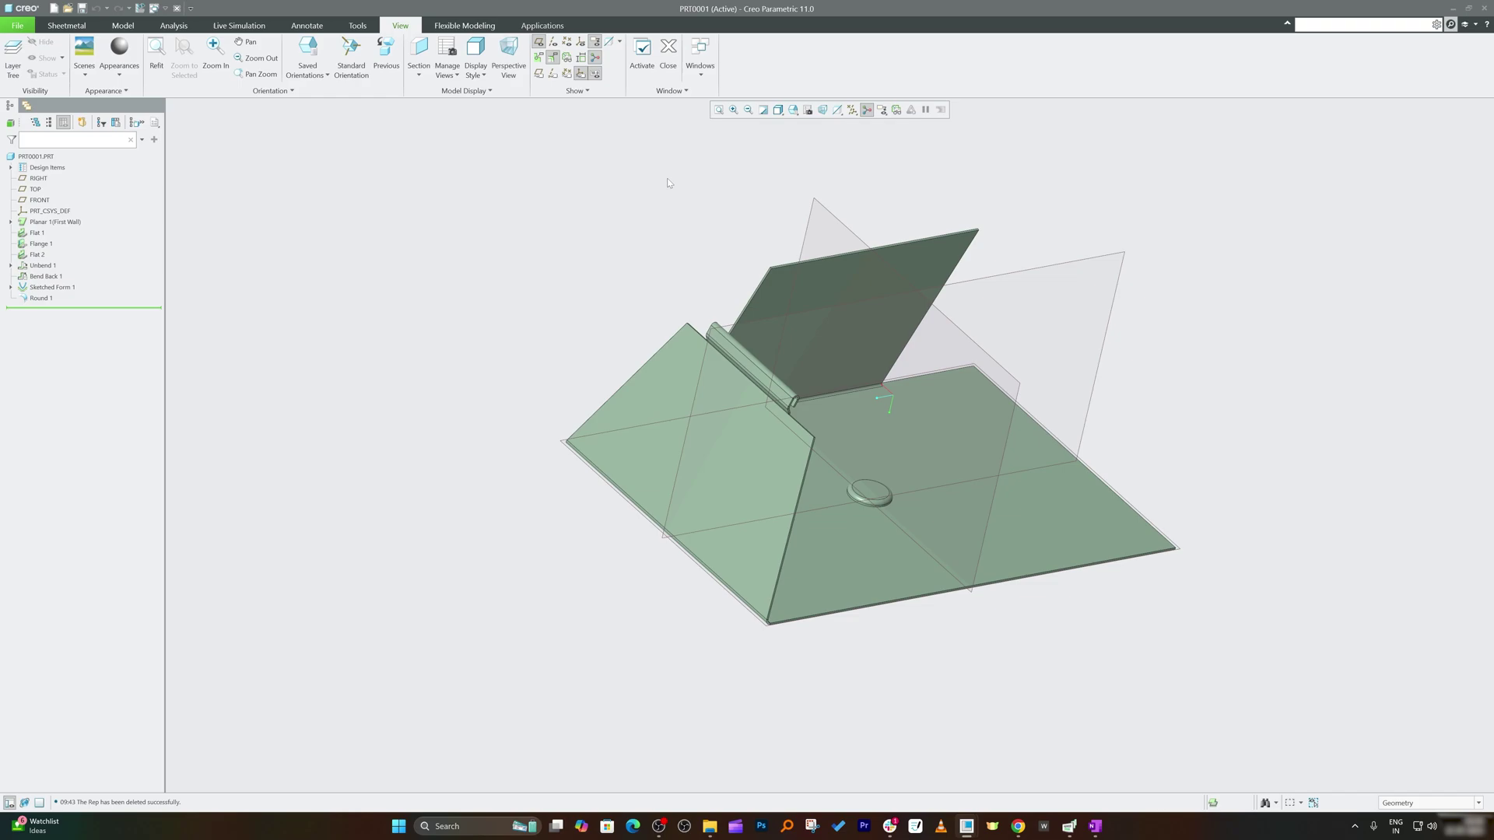
Return to the part model prt0001 and display its sheet metal commands.
click(87, 29)
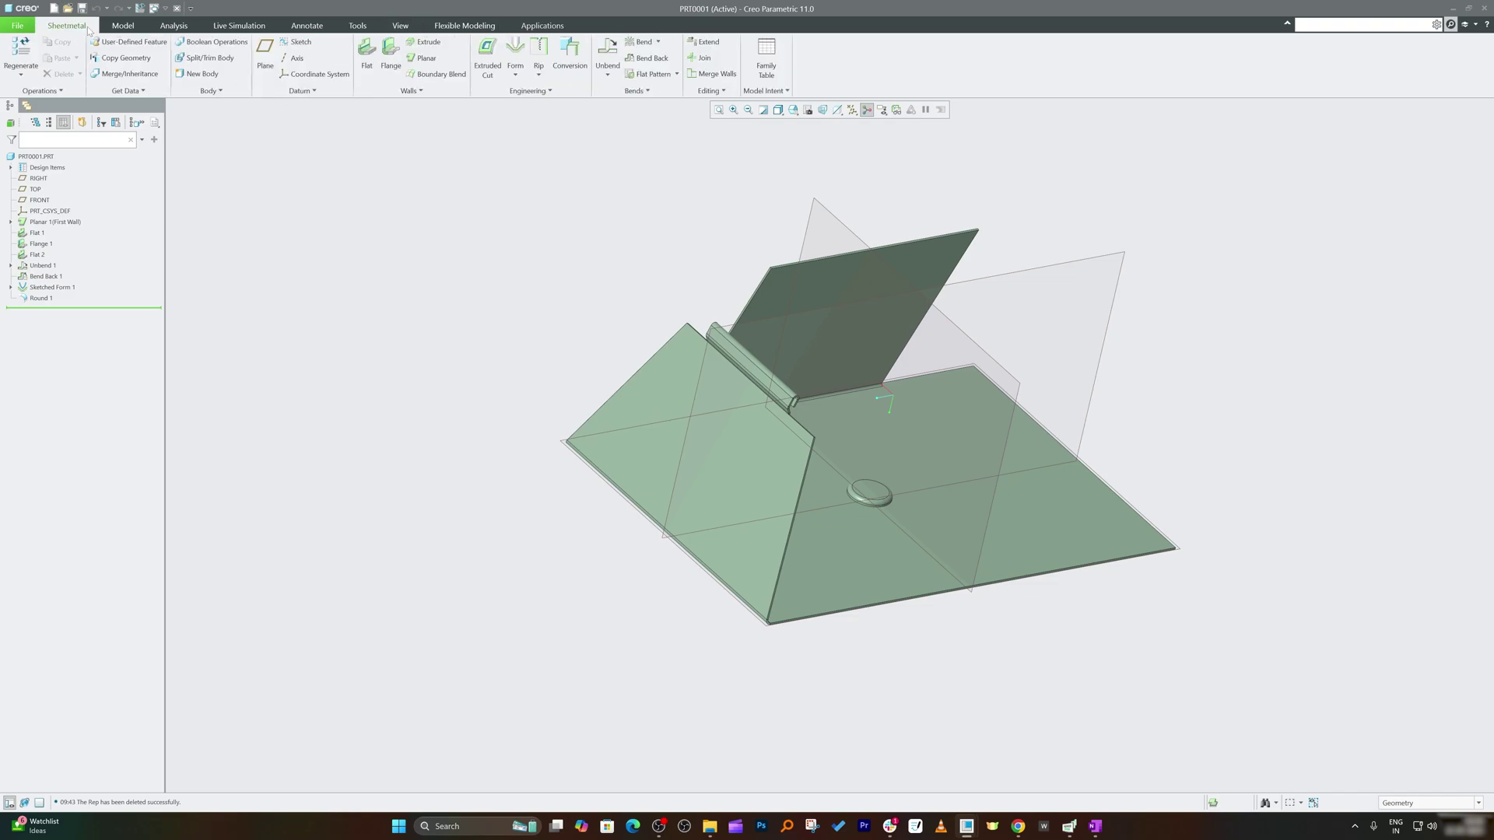